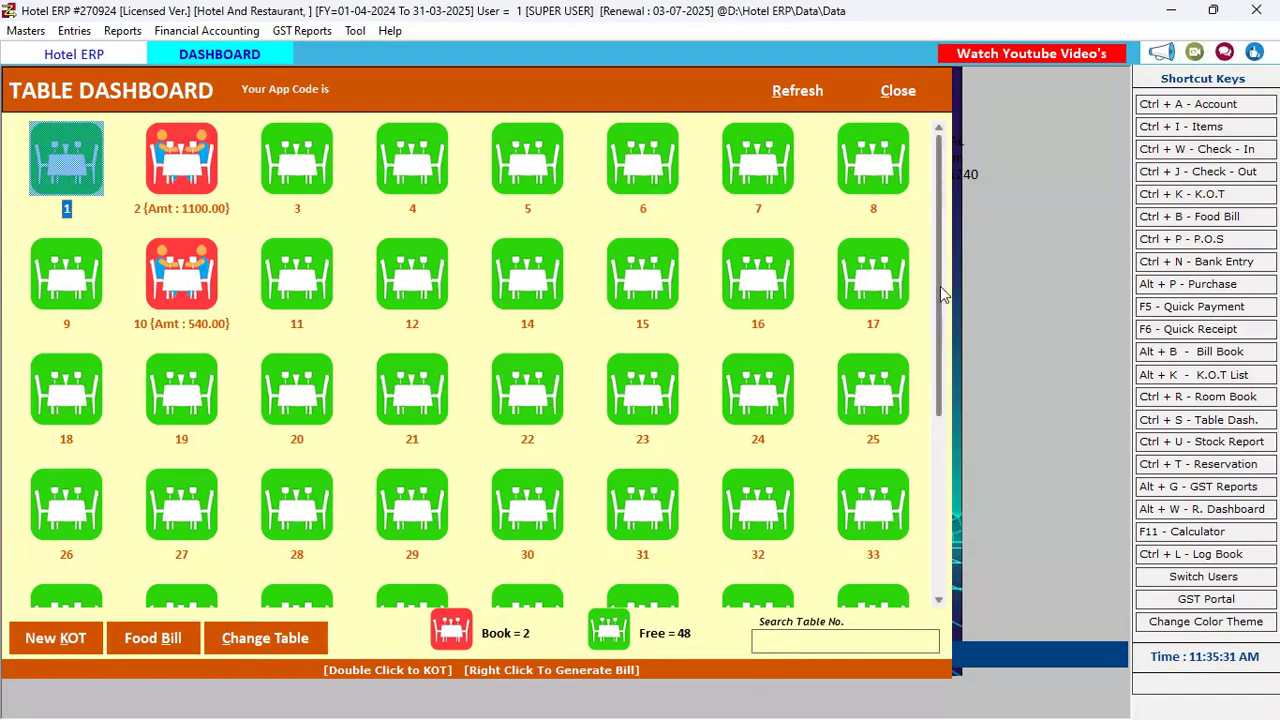
Open a new KOT for table 5 and add ROTI with quantity 2
scroll(965, 285, down, 3)
scroll(962, 285, up, 3)
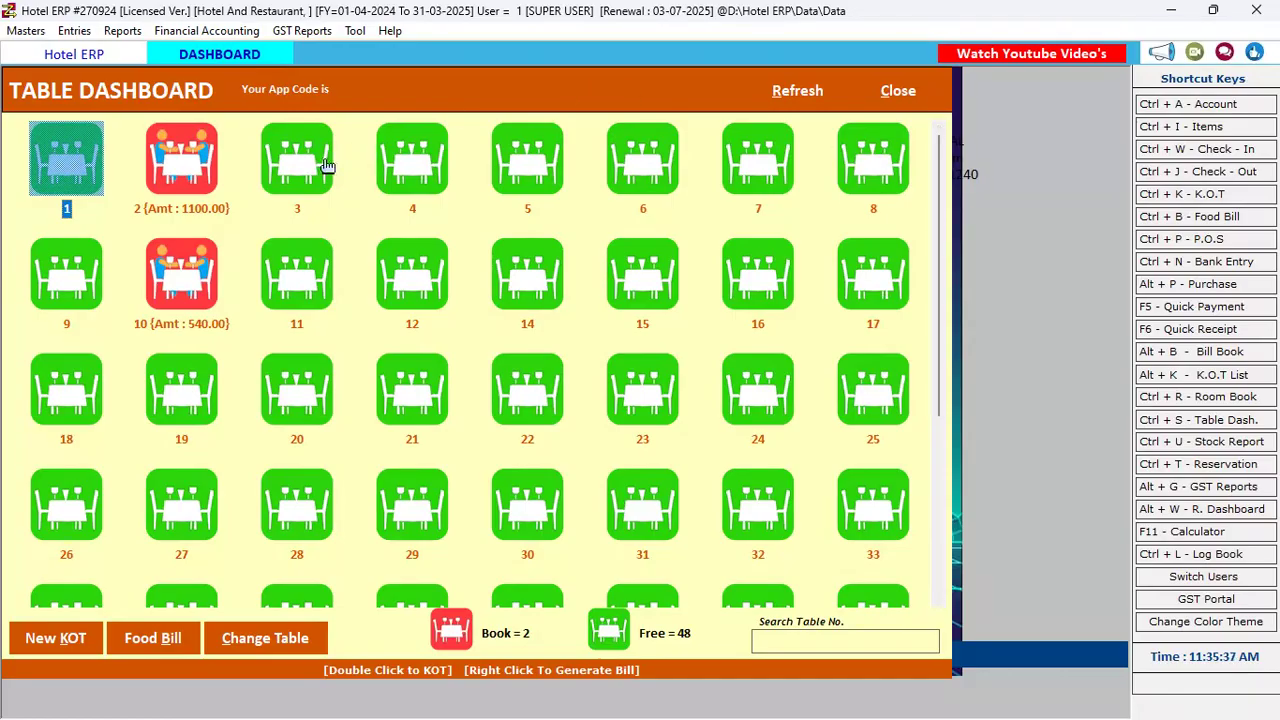
click(549, 183)
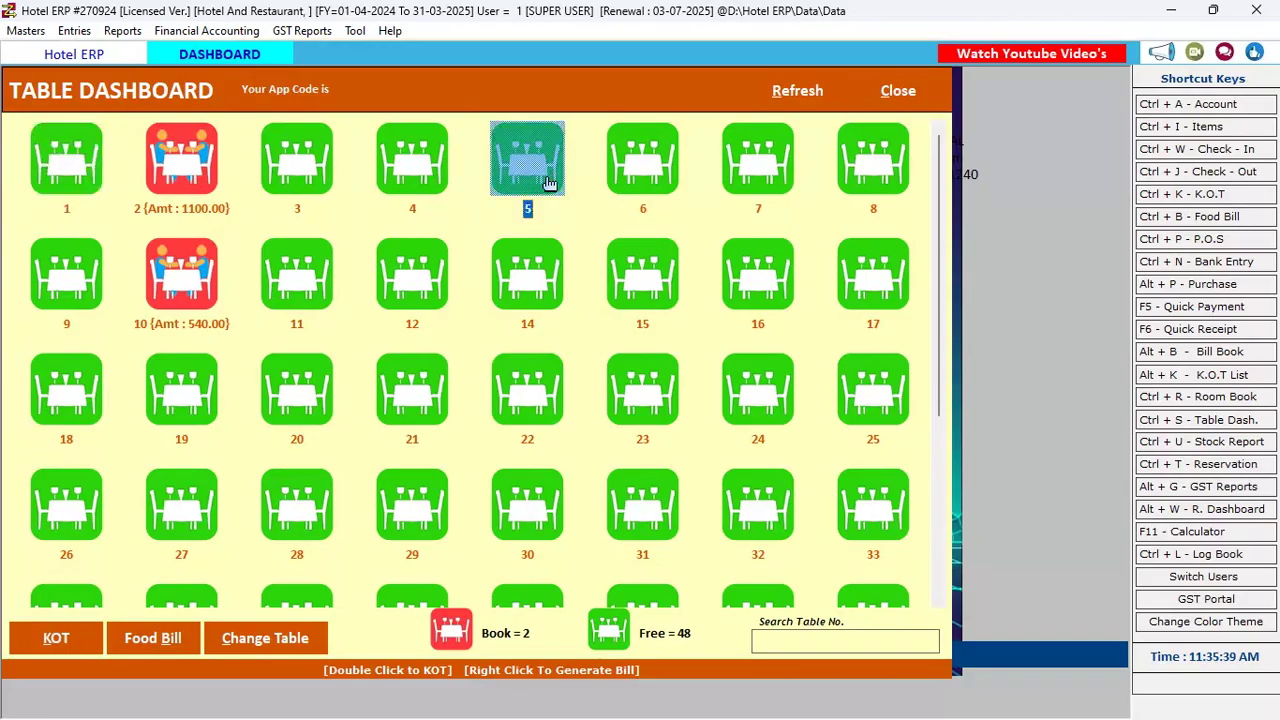
double_click(549, 183)
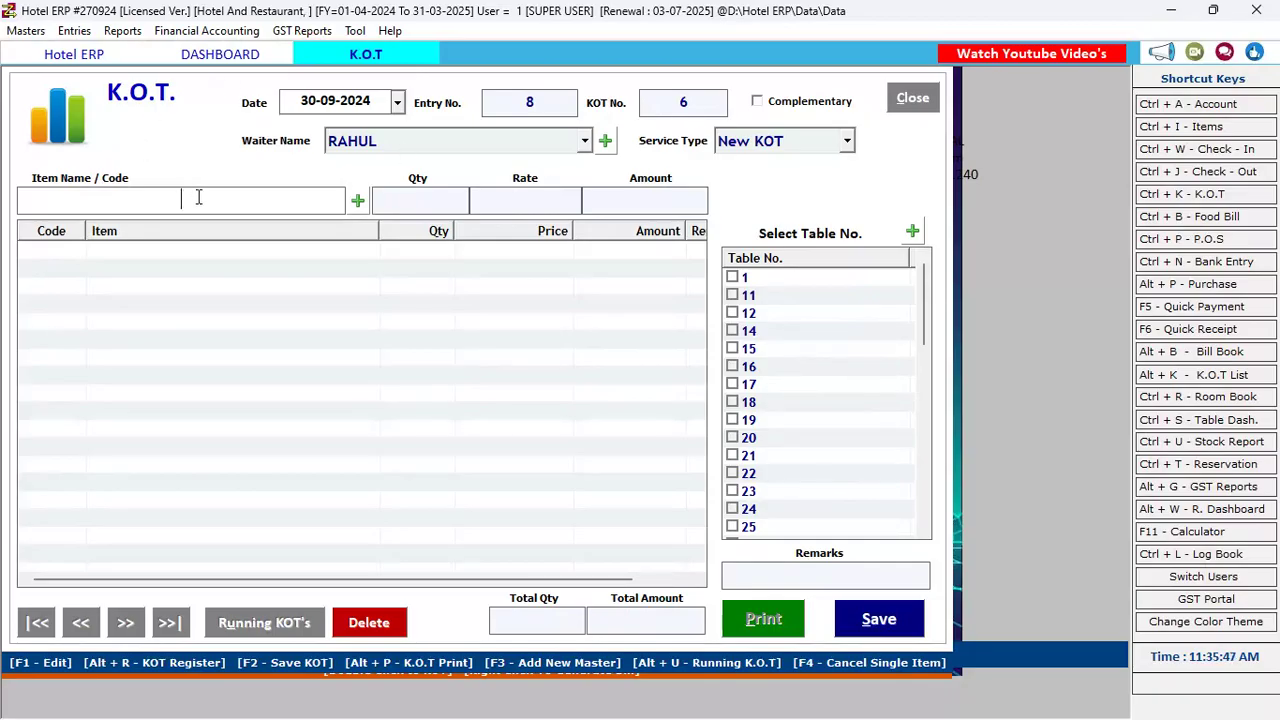
text(r)
key(Return)
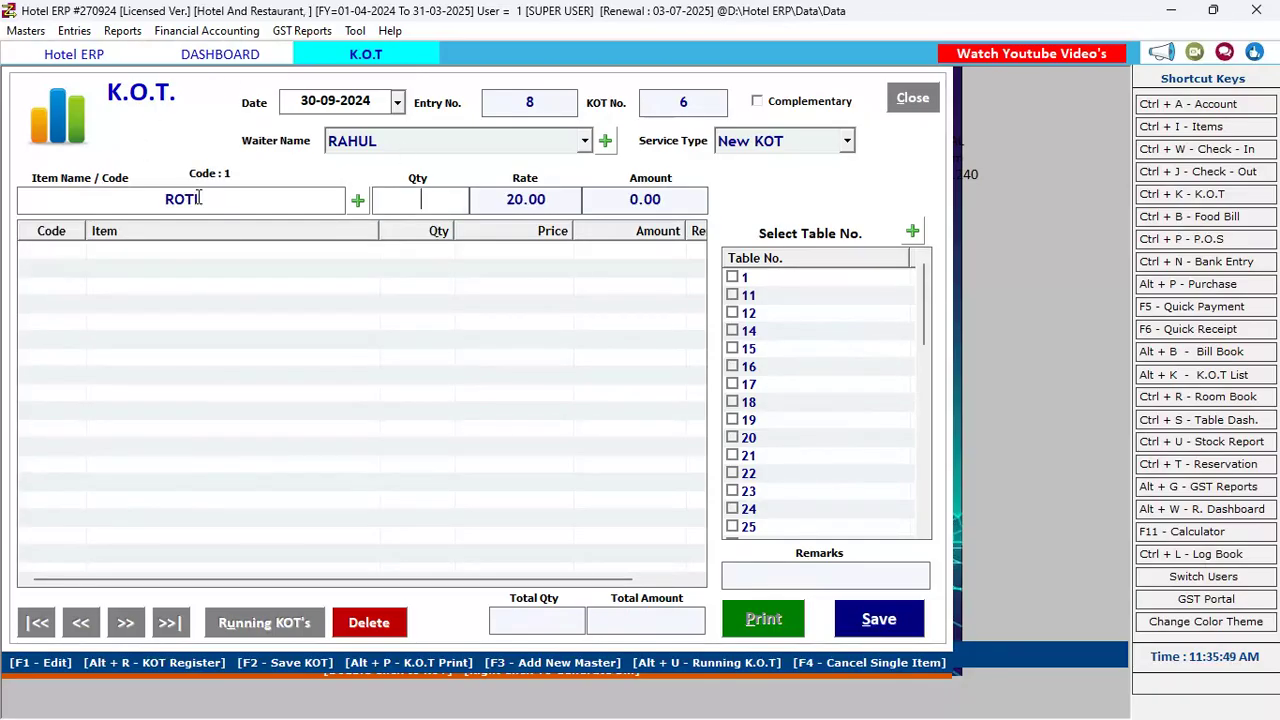
text(2)
key(Return)
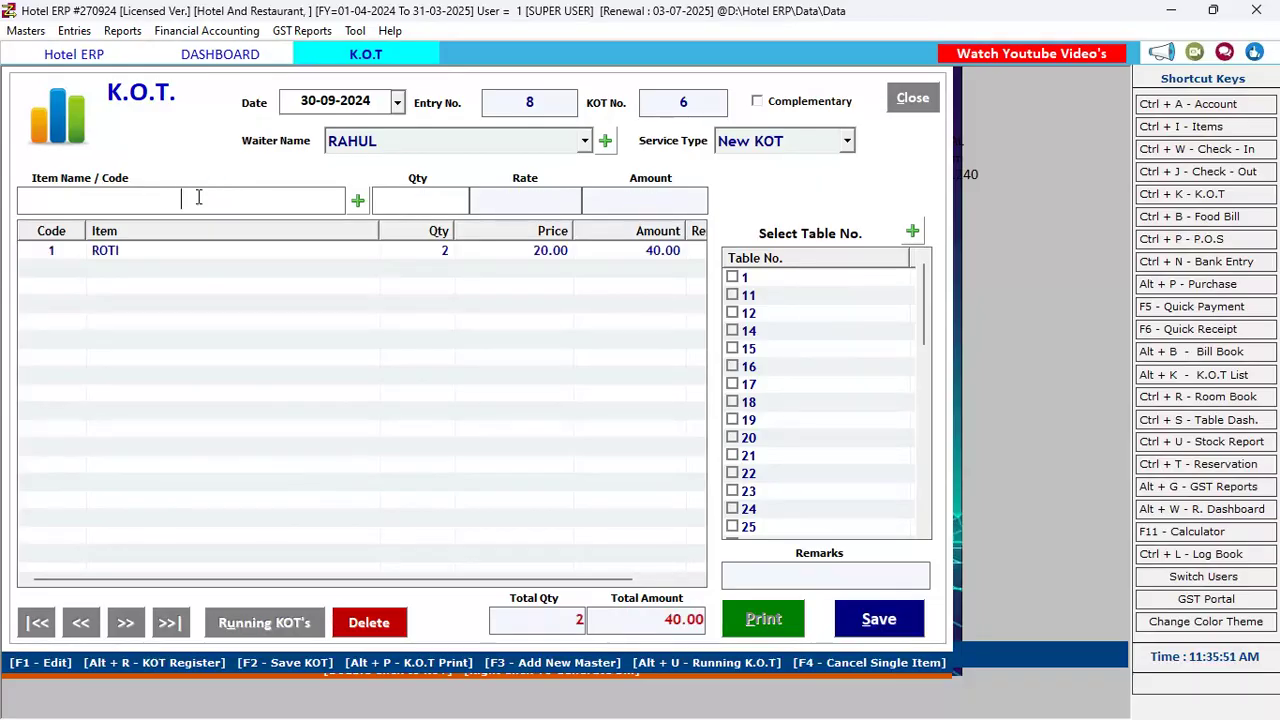
Add JIRA RICE FULL qty 1 and KAJU MASALA qty 2, then save KOT 6 totalling 620.00
text(3)
key(Return)
text(1)
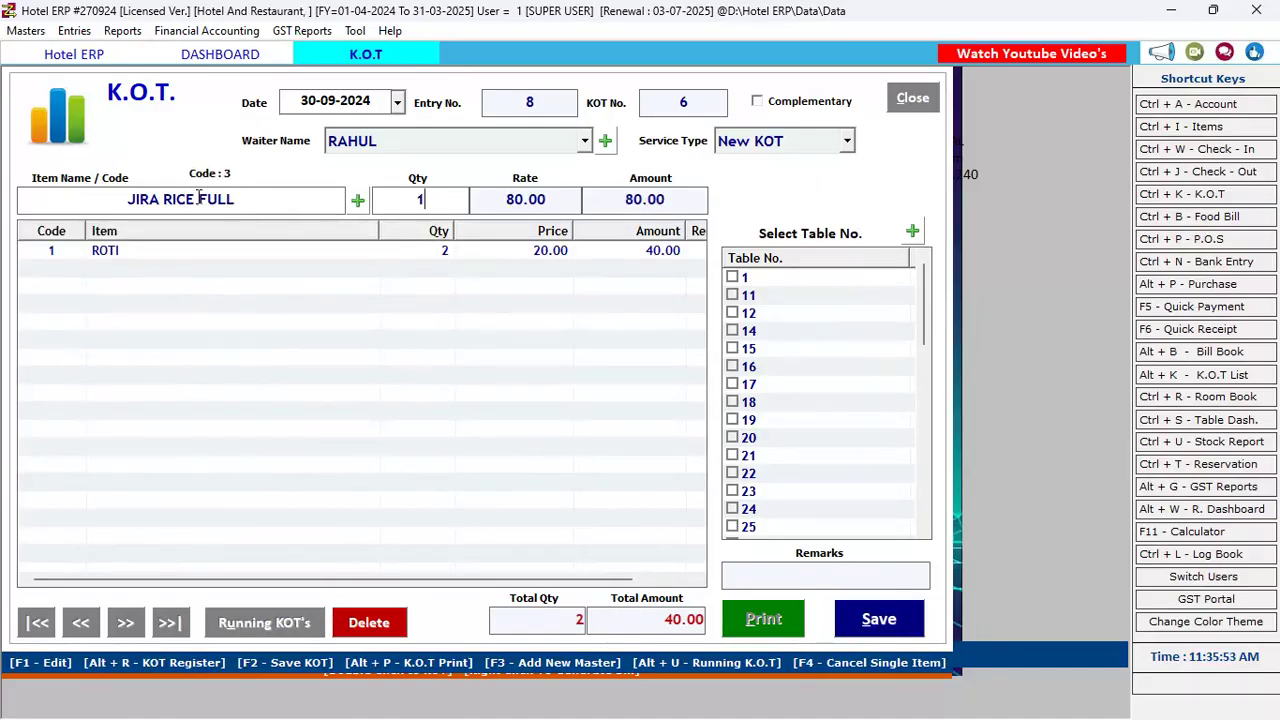
key(Return)
text(2)
key(Return)
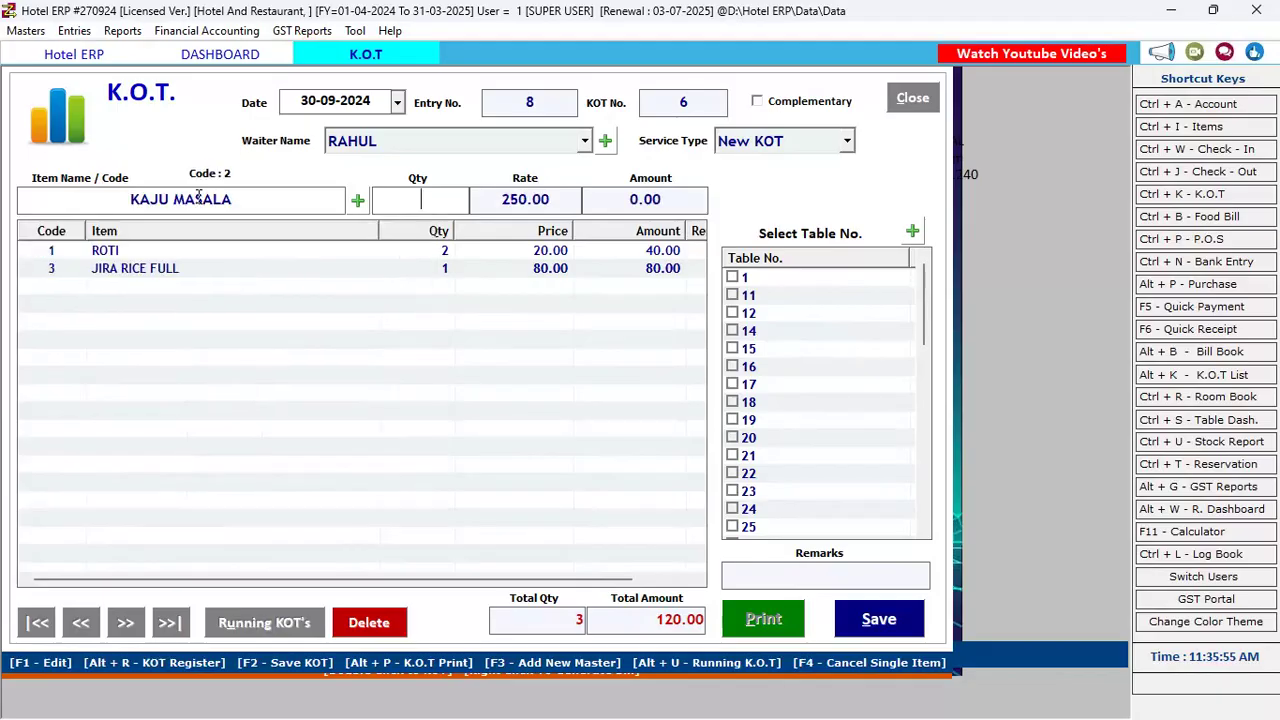
text(2)
key(Return)
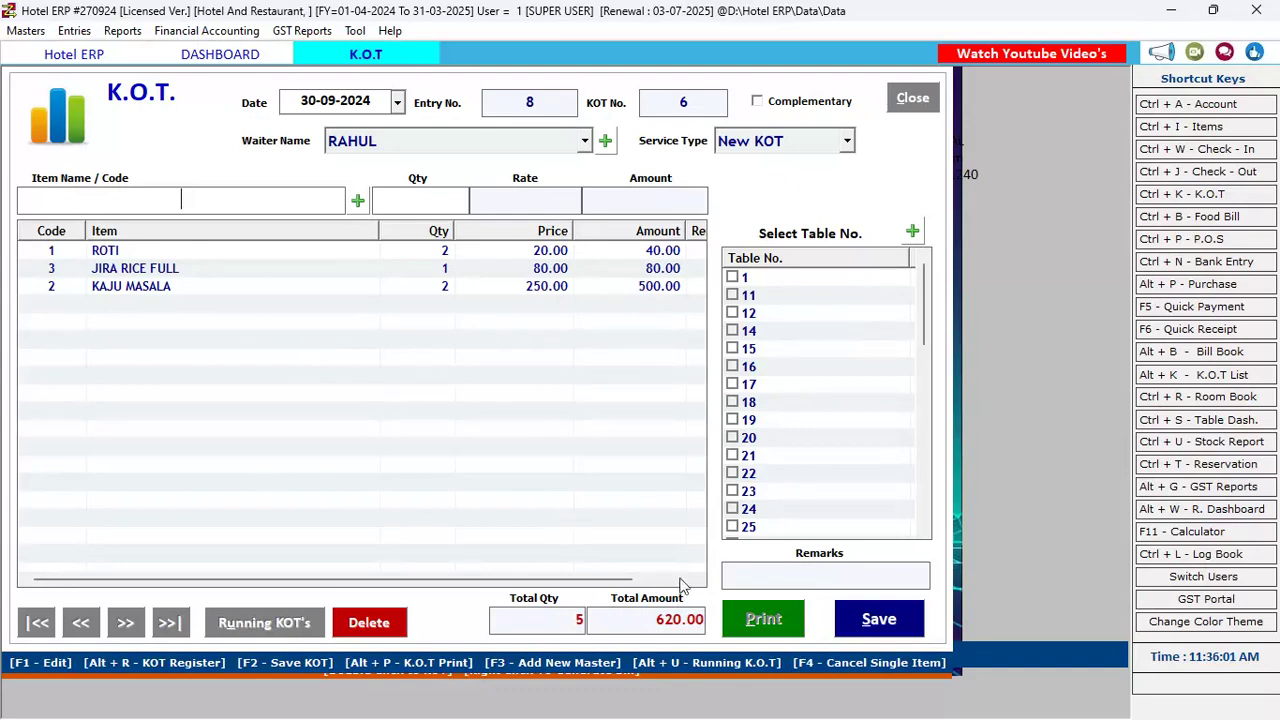
click(876, 621)
click(668, 424)
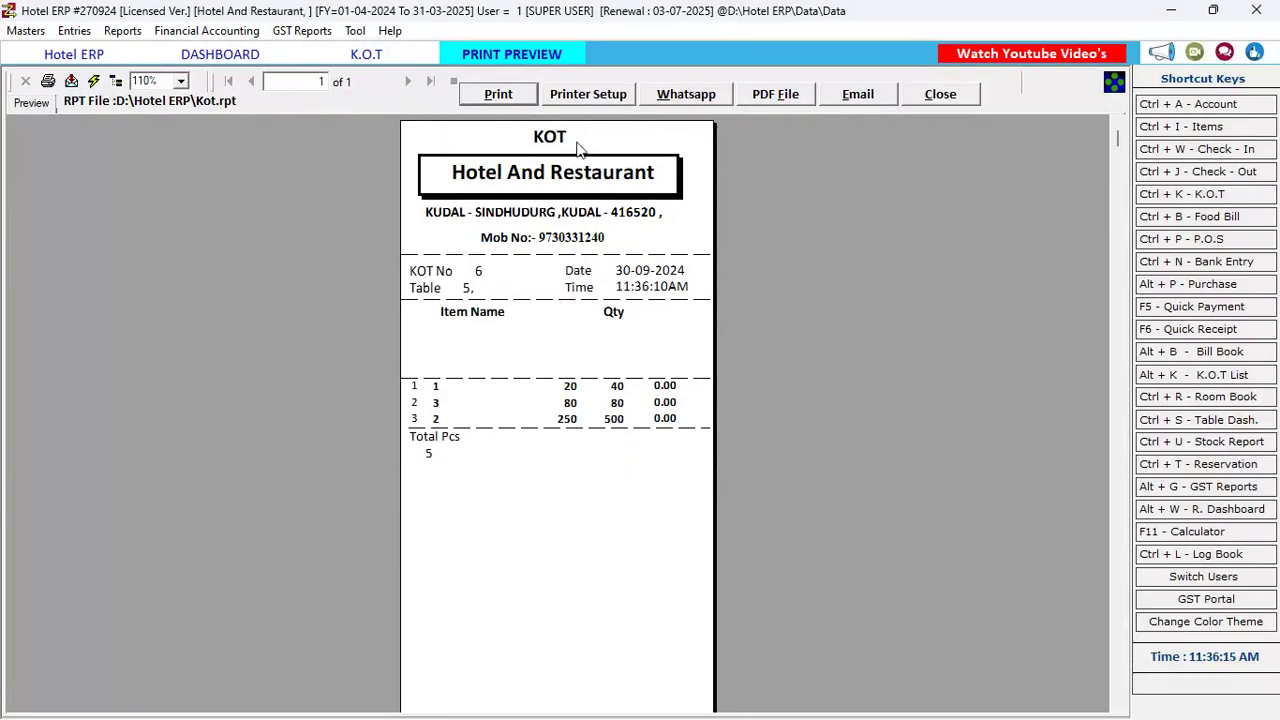
Close the KOT preview and form, confirming Yes, and select table 5 now at 620.00
click(952, 94)
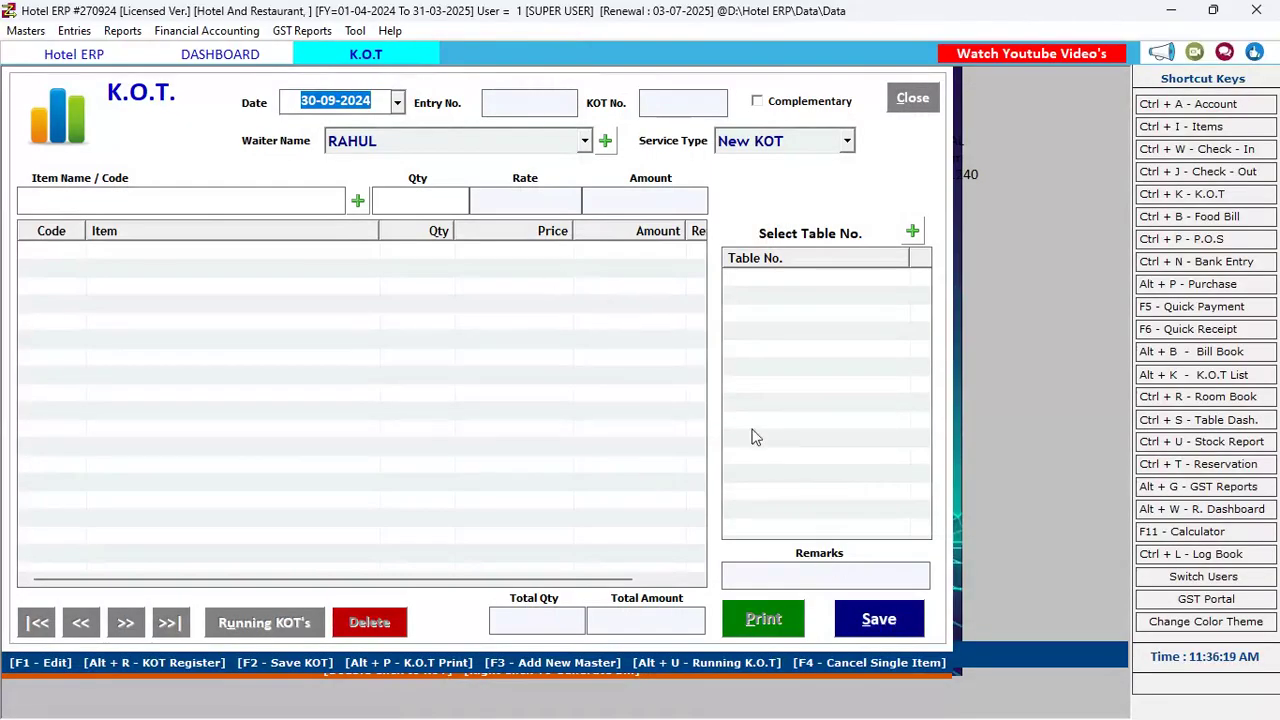
click(913, 104)
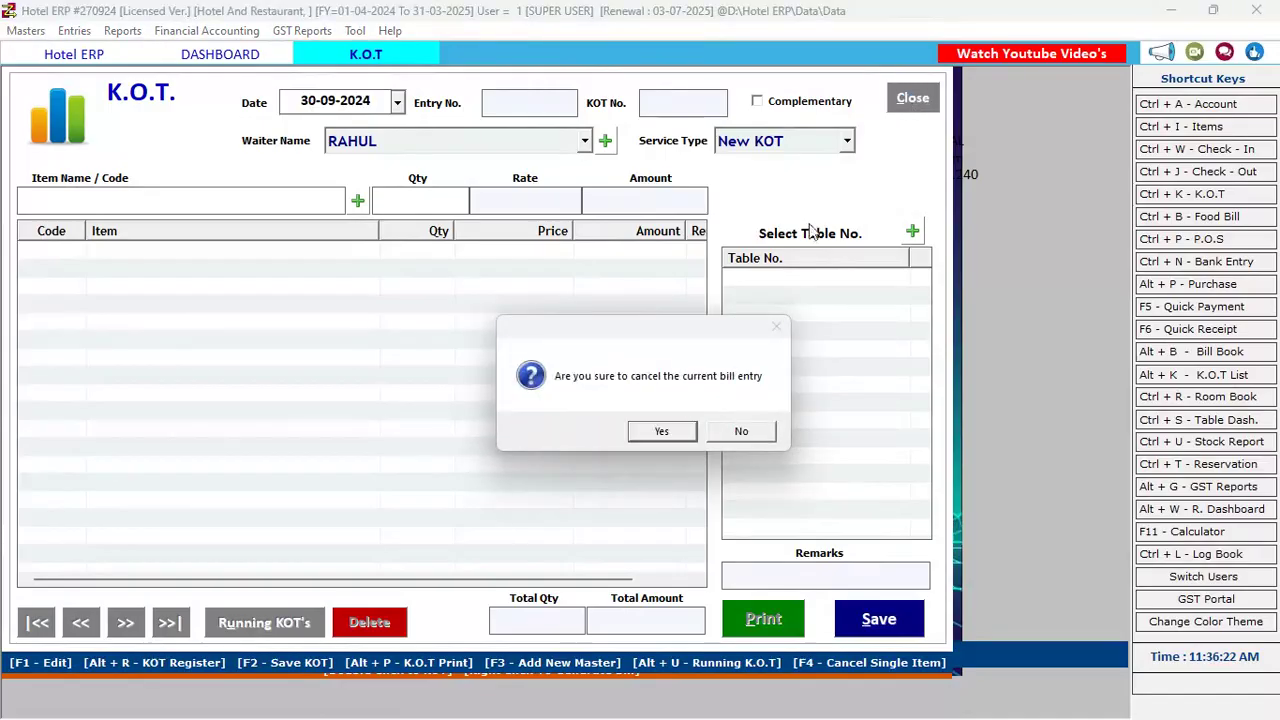
click(672, 428)
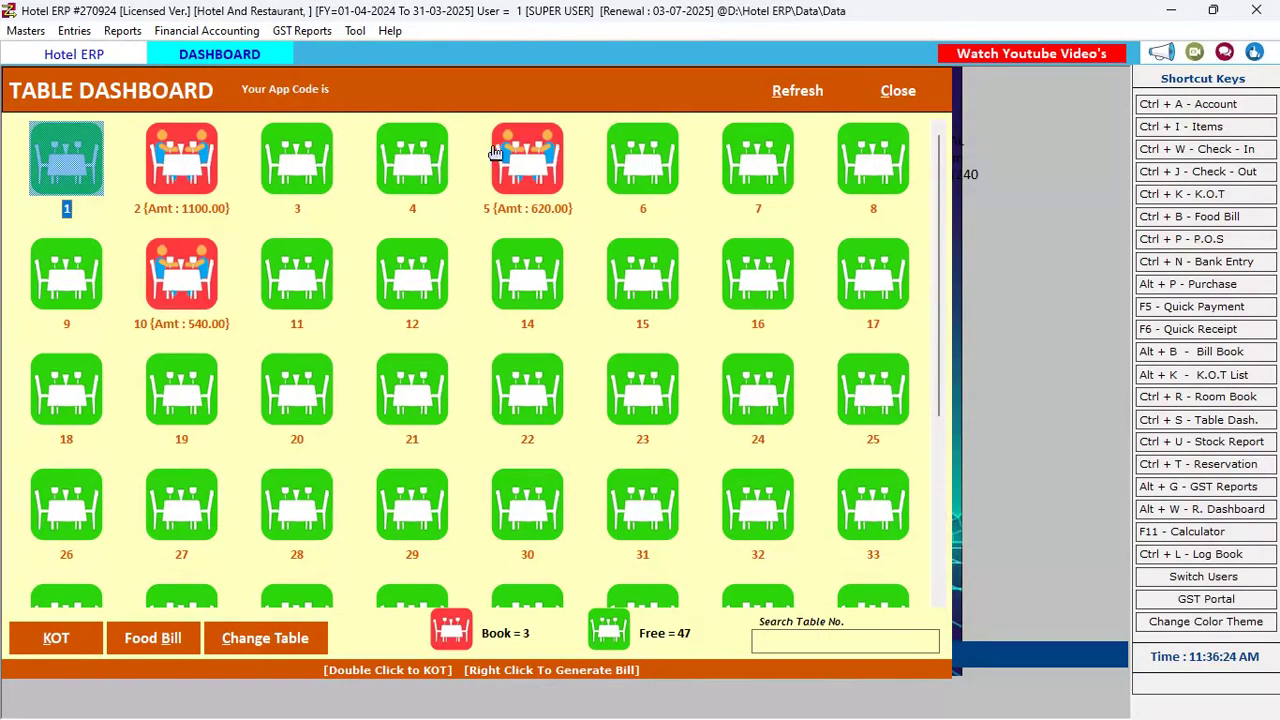
click(529, 208)
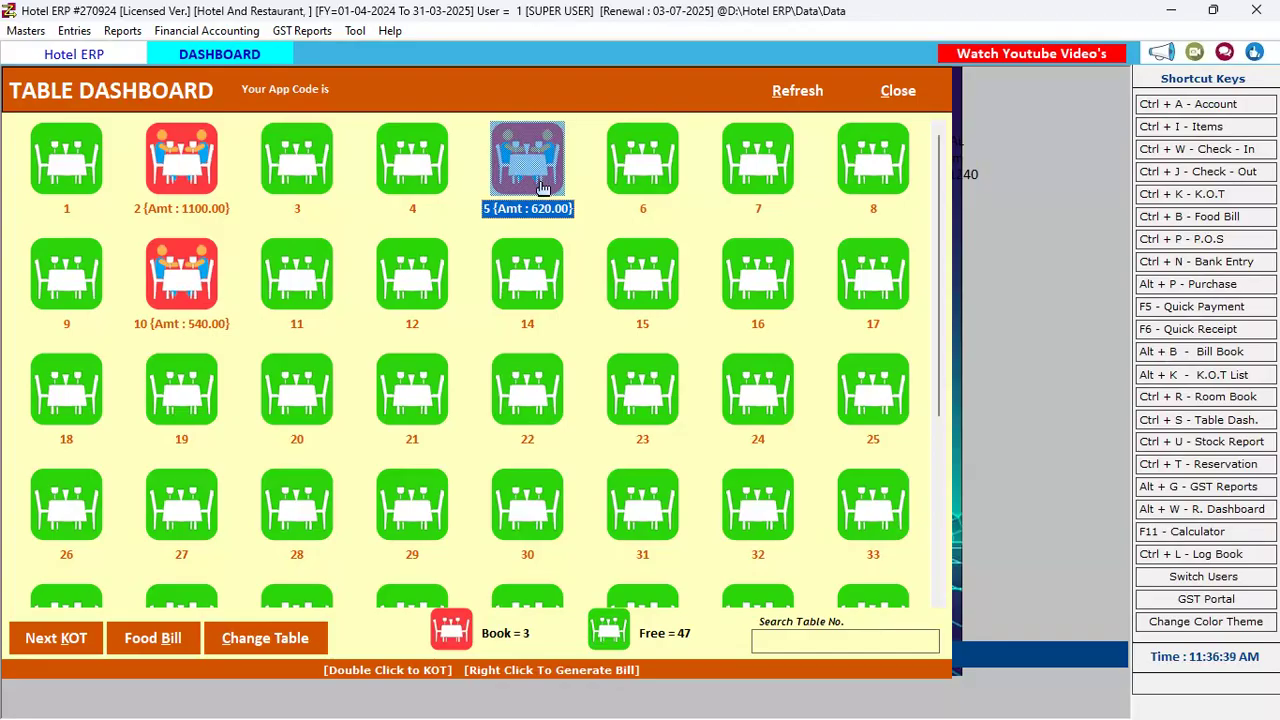
click(57, 640)
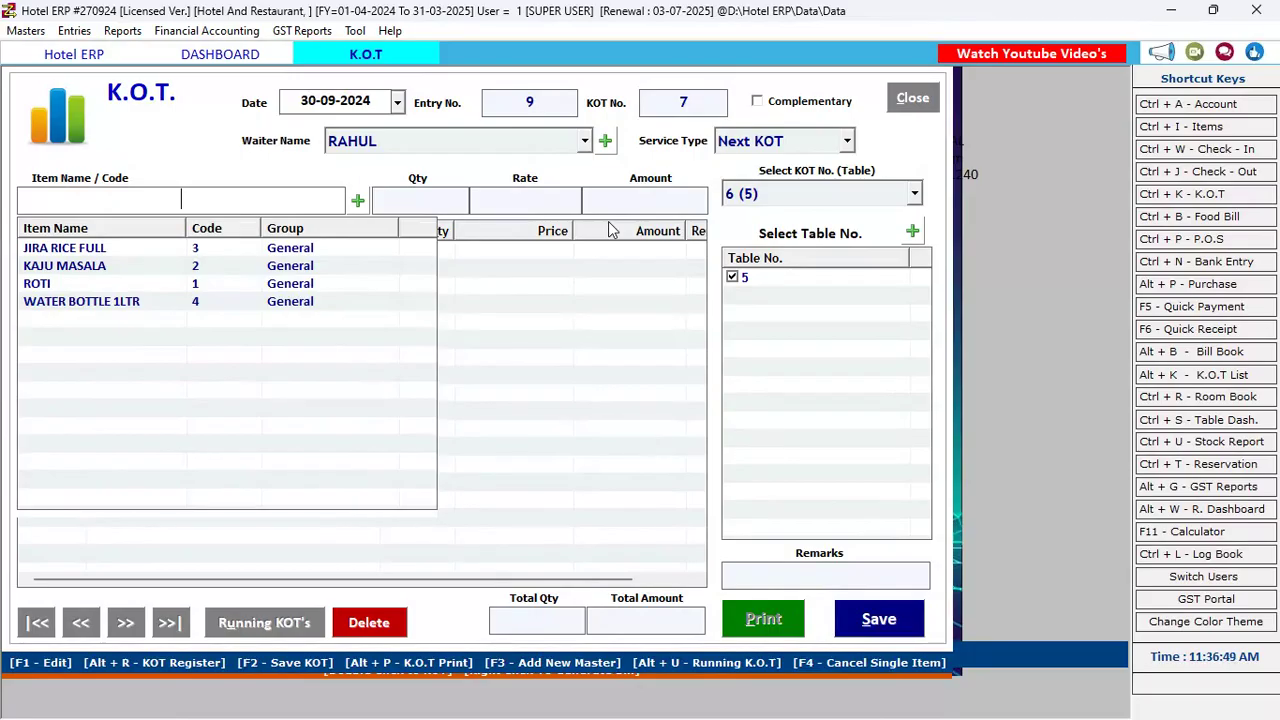
key(Down)
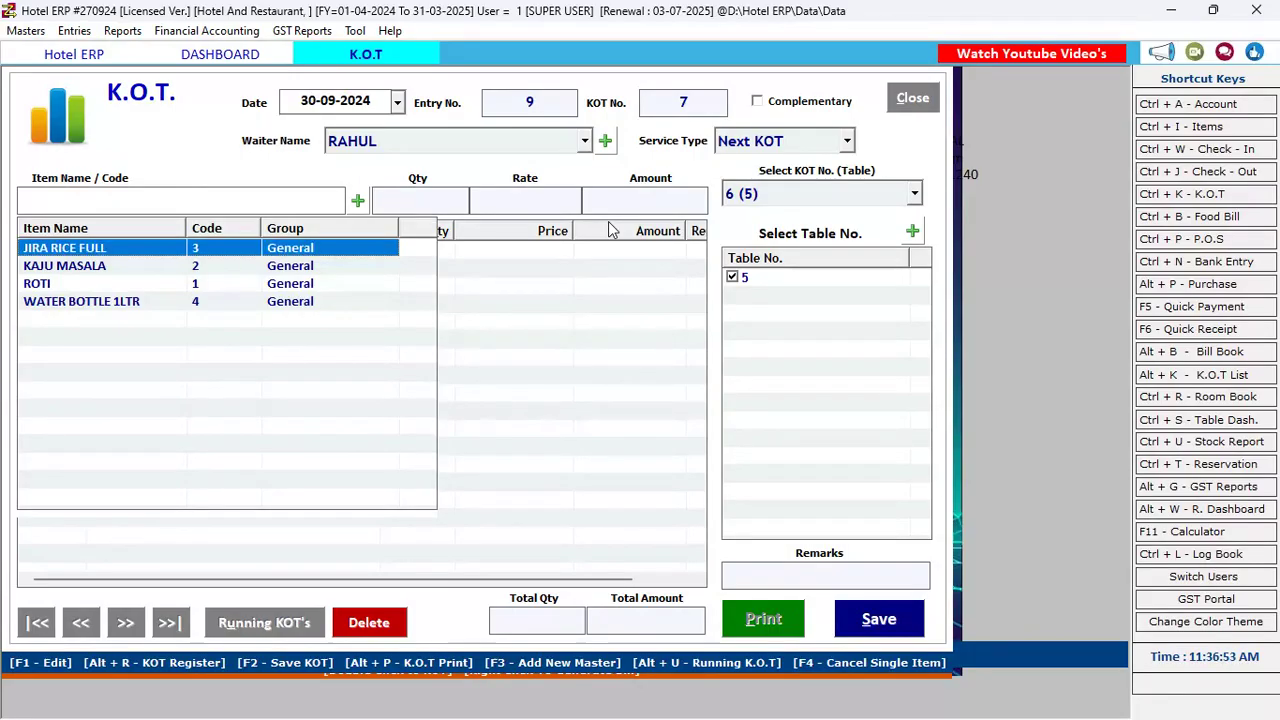
key(Return)
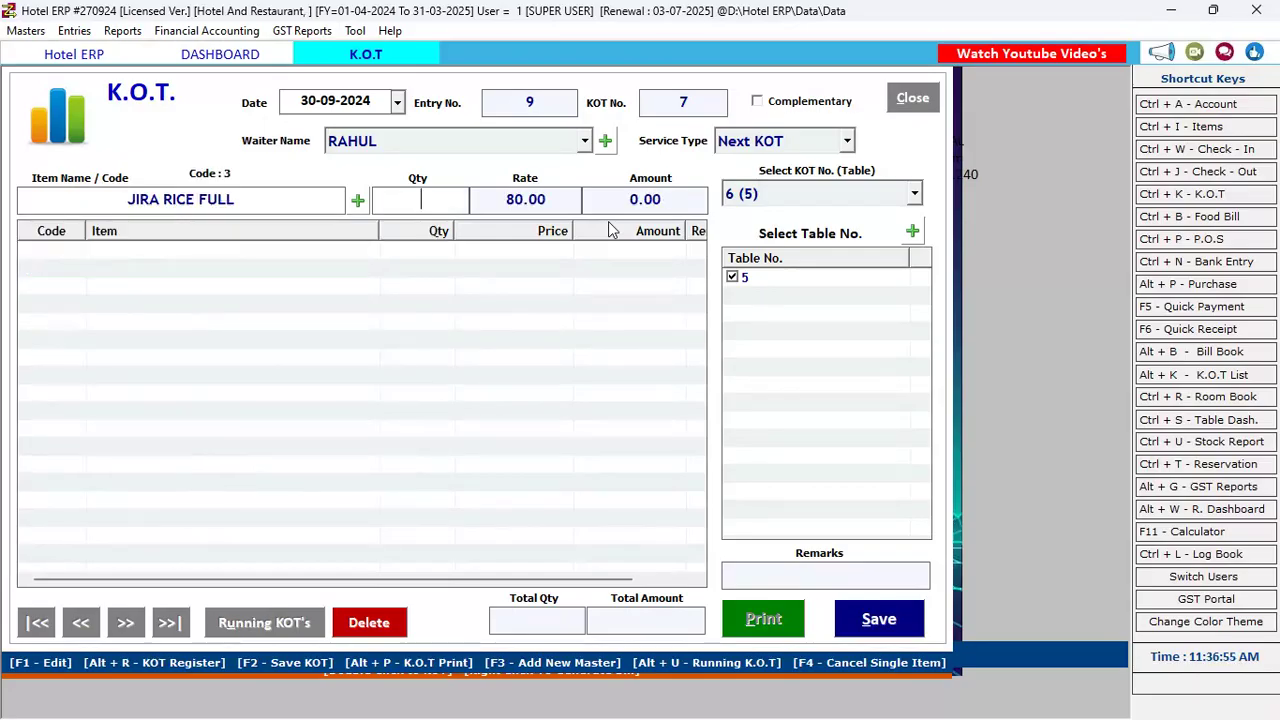
text(1)
key(Return)
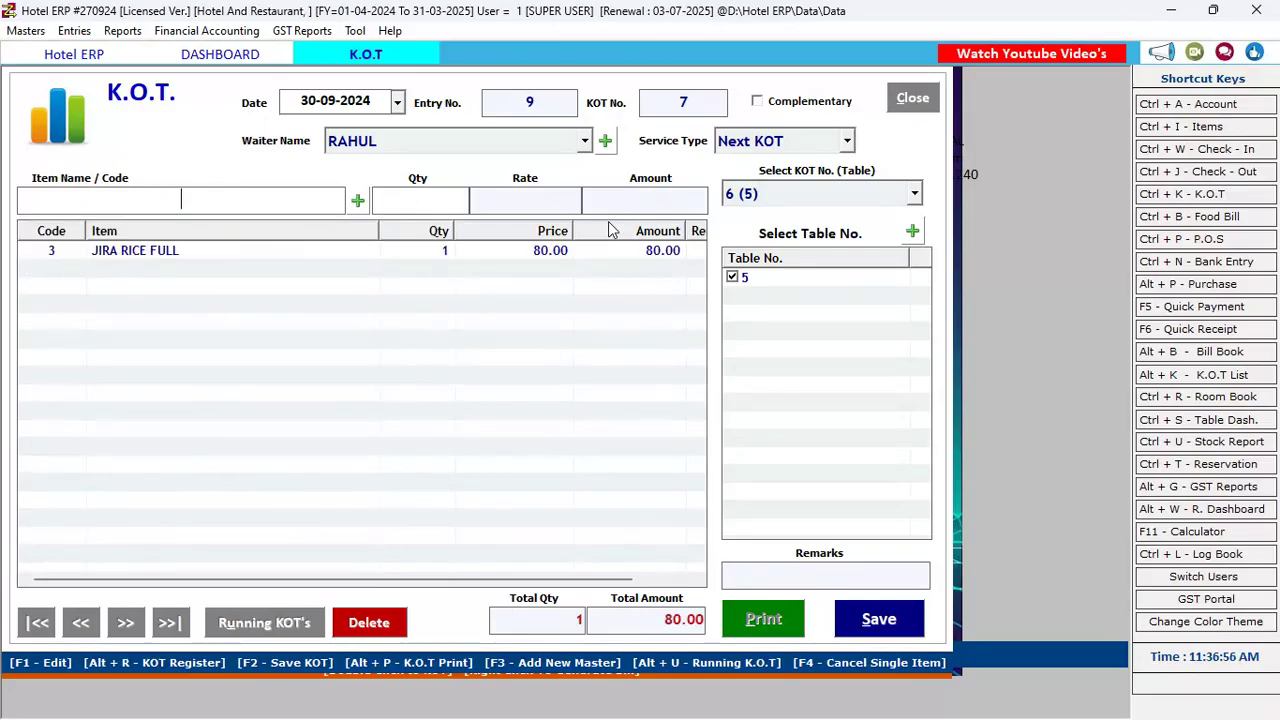
click(899, 195)
click(899, 195)
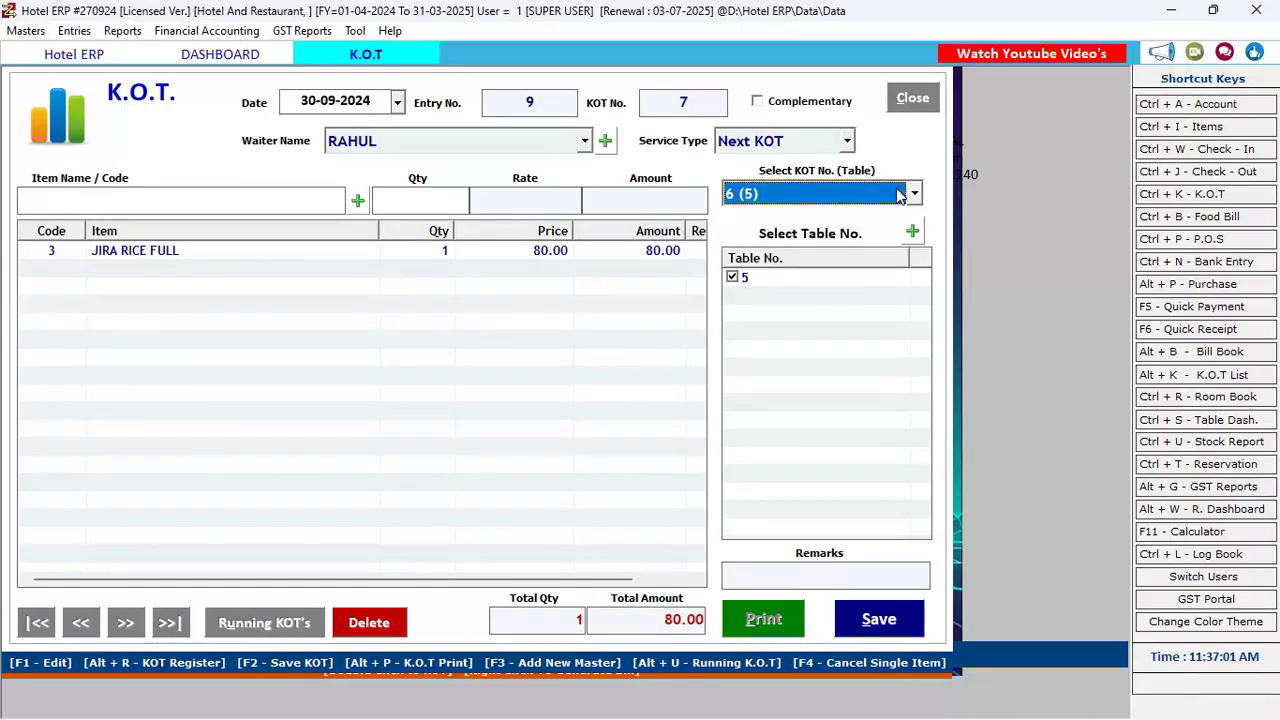
click(914, 100)
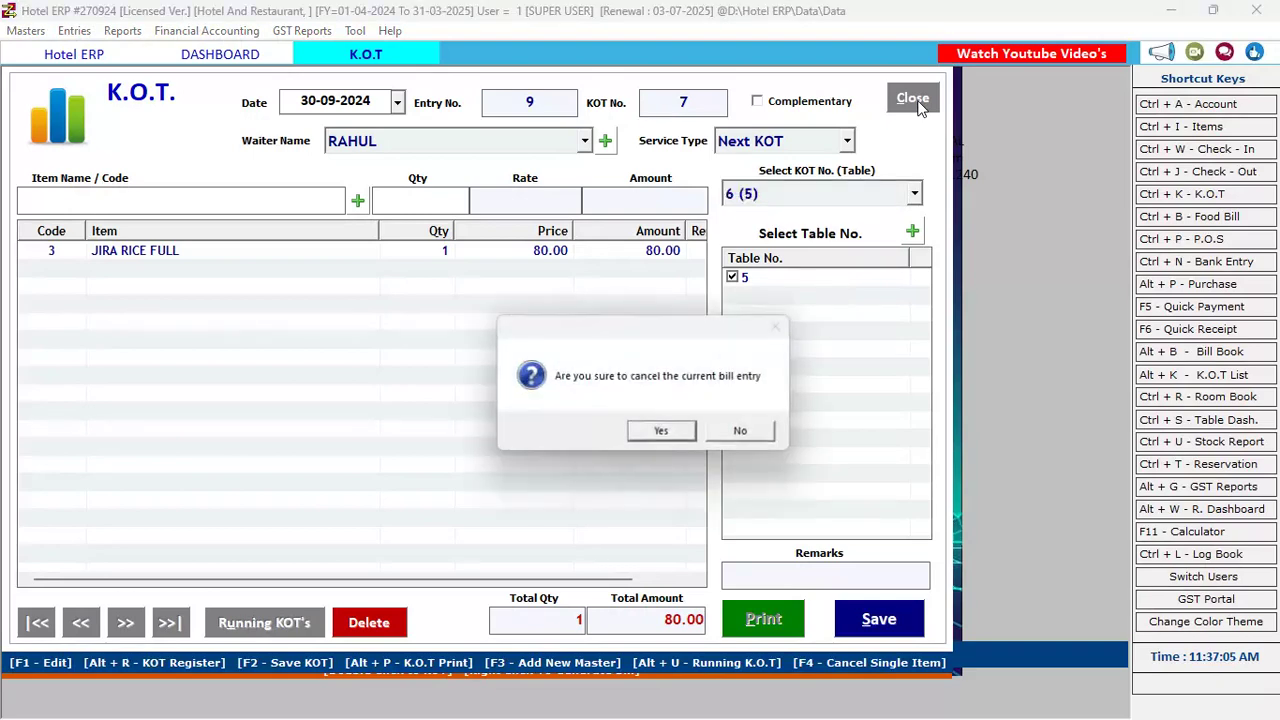
click(676, 438)
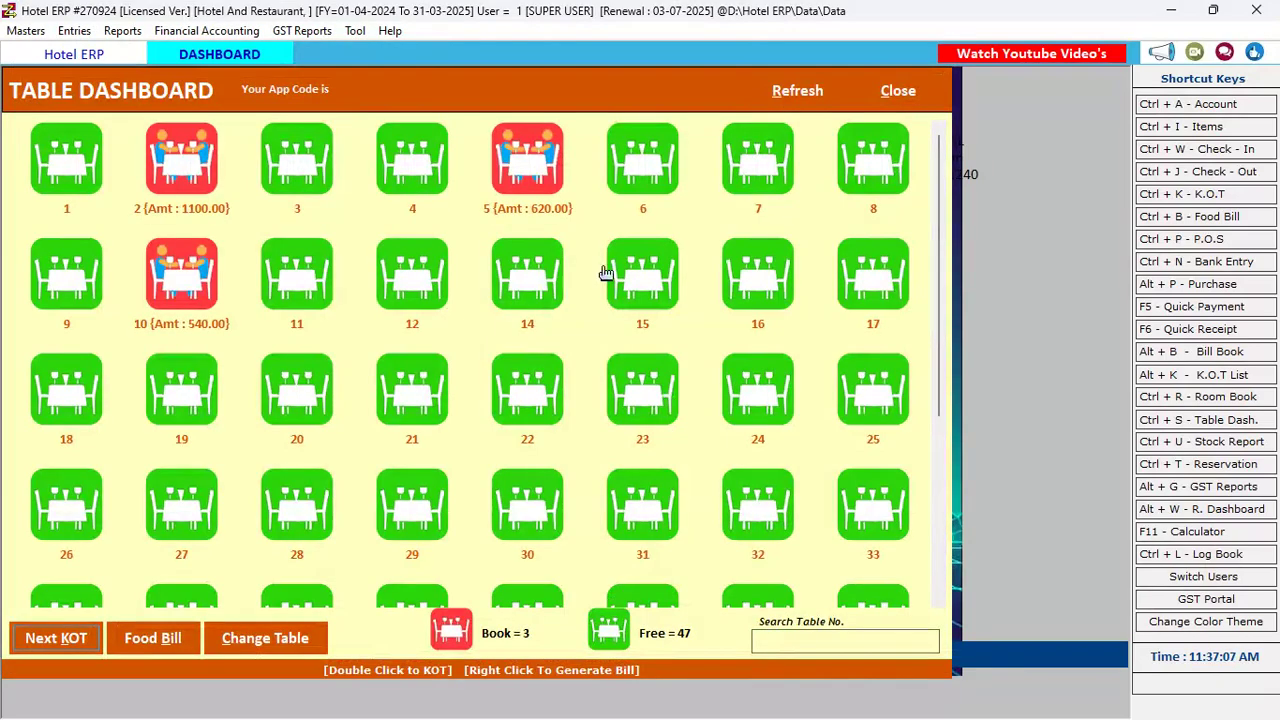
Open a Next KOT for table 5 with ROTI quantity 2 and save it as KOT 7
click(535, 150)
double_click(535, 150)
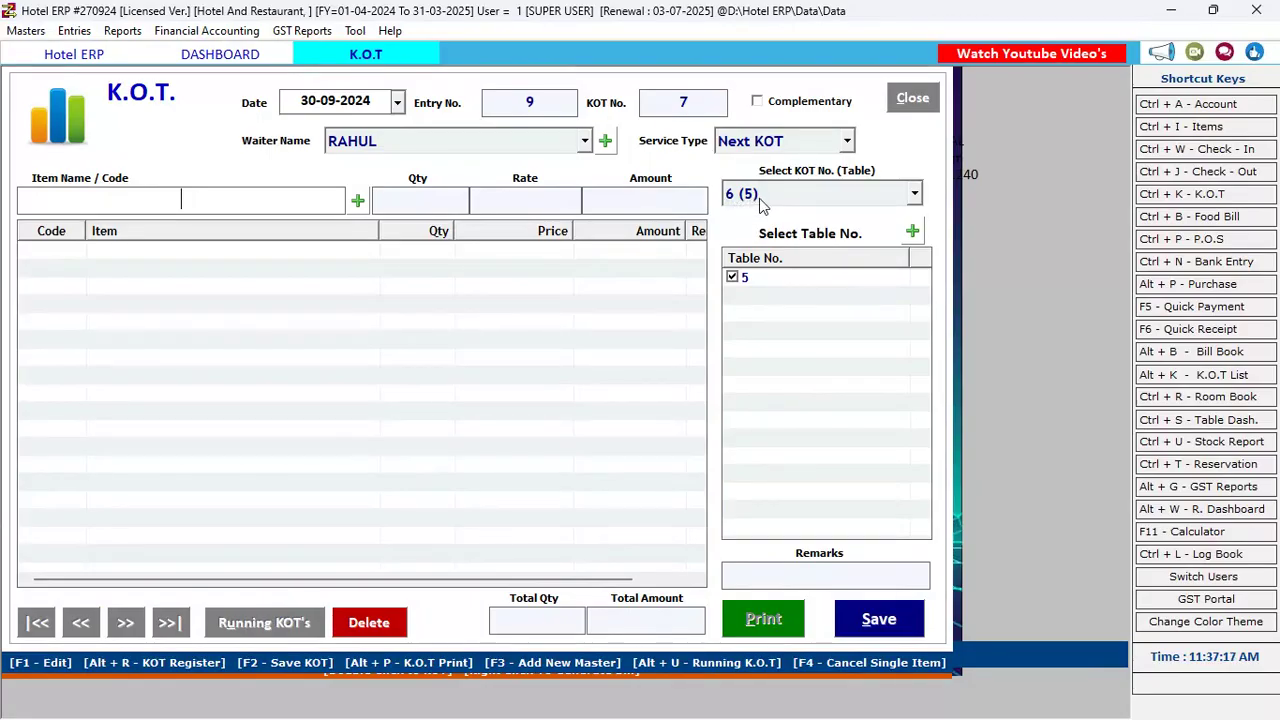
text(1)
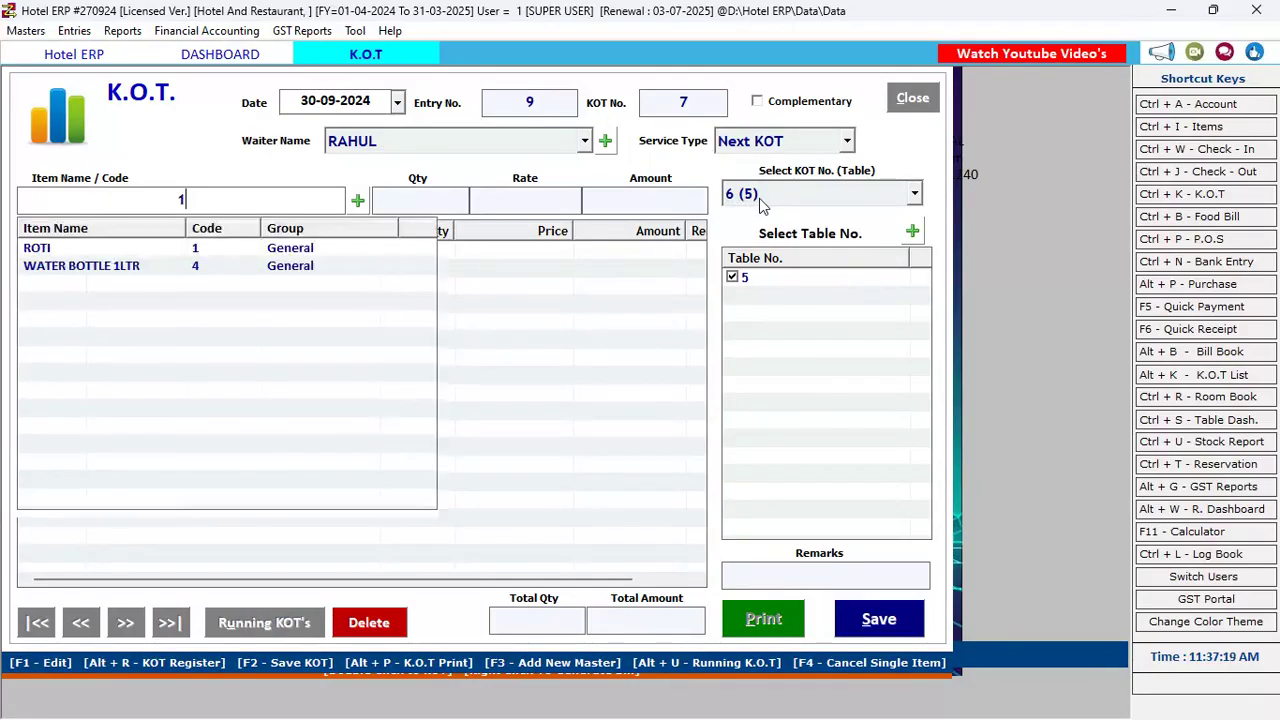
key(Return)
text(2)
key(Return)
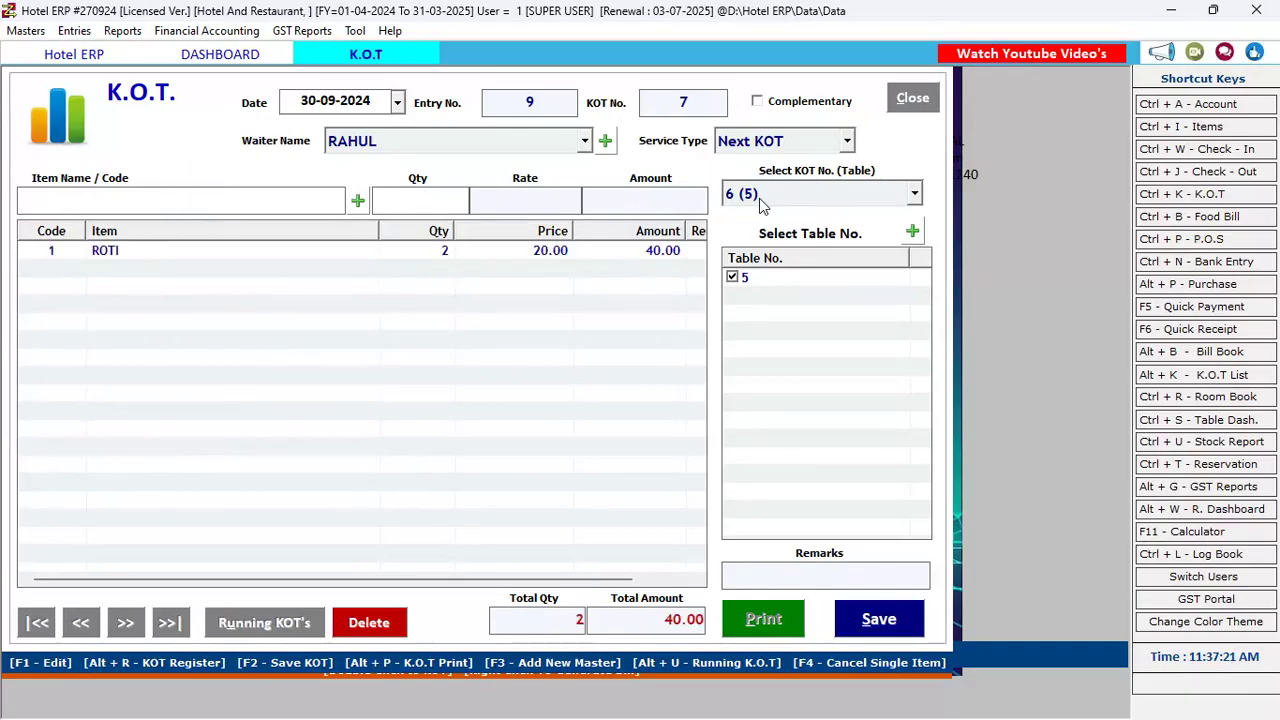
click(884, 635)
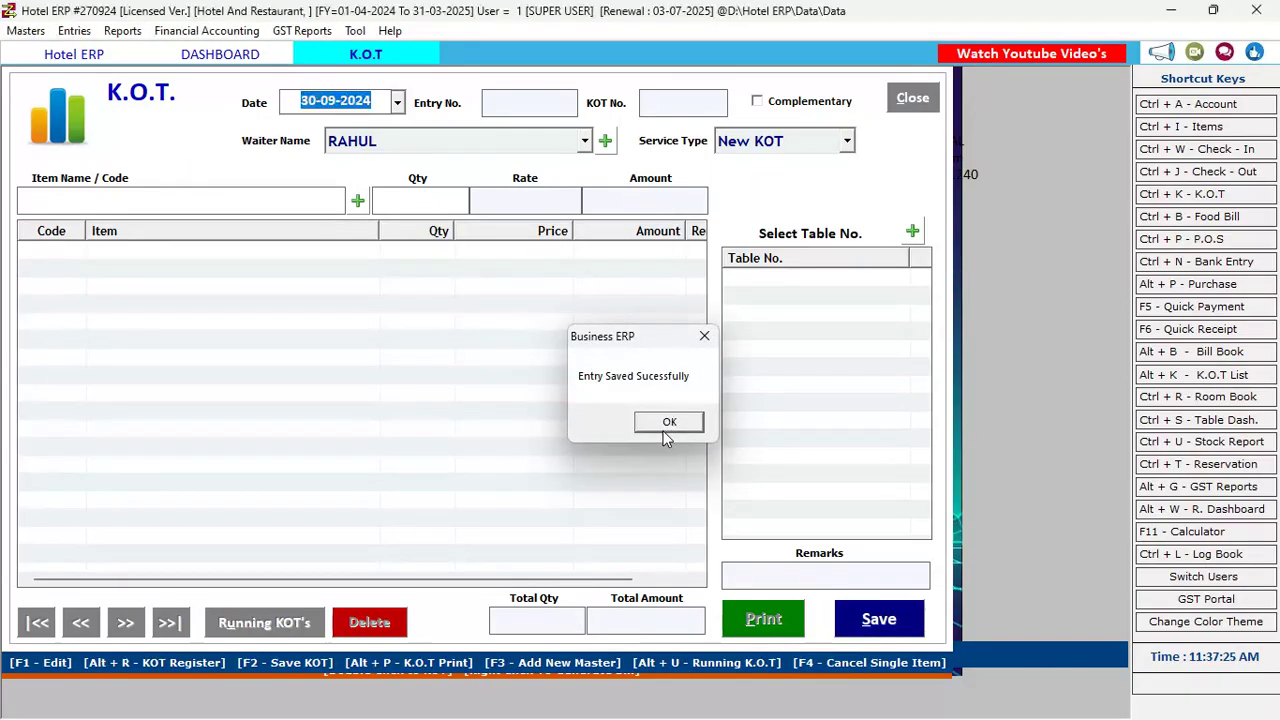
click(665, 425)
Close the KOT preview and form, confirming Yes, returning to the dashboard with table 5 at 660.00
click(956, 99)
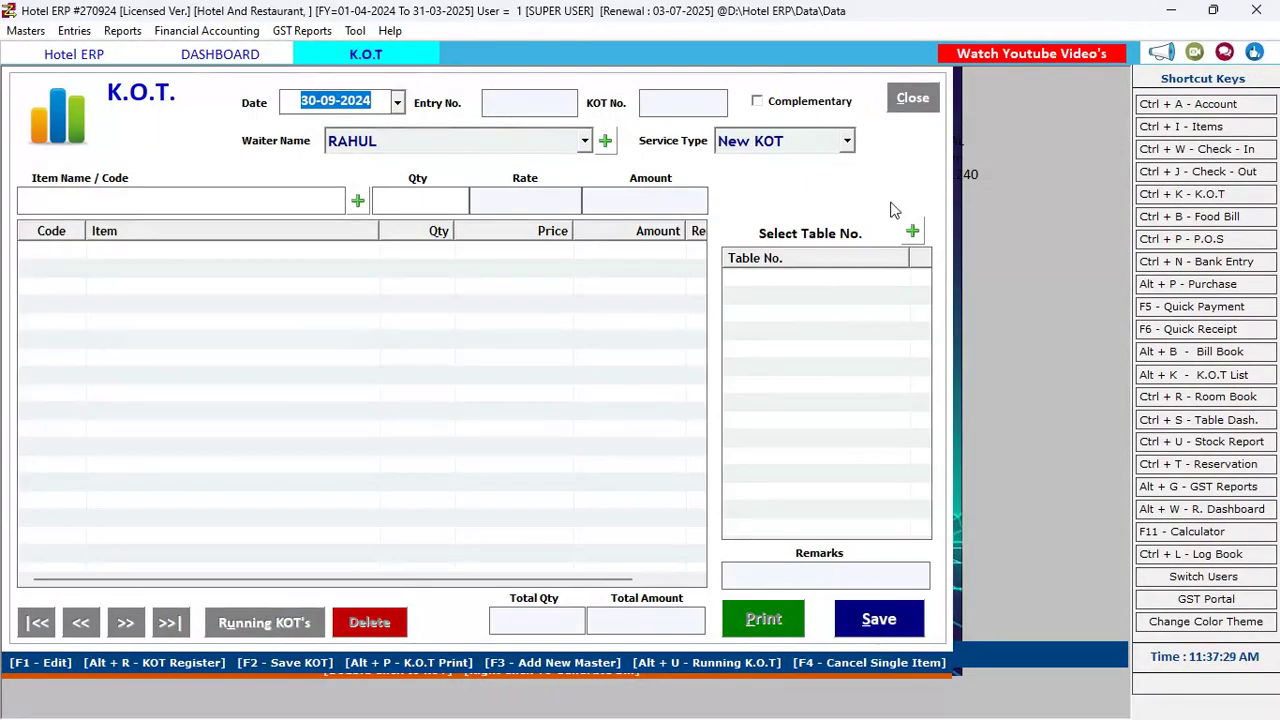
click(915, 98)
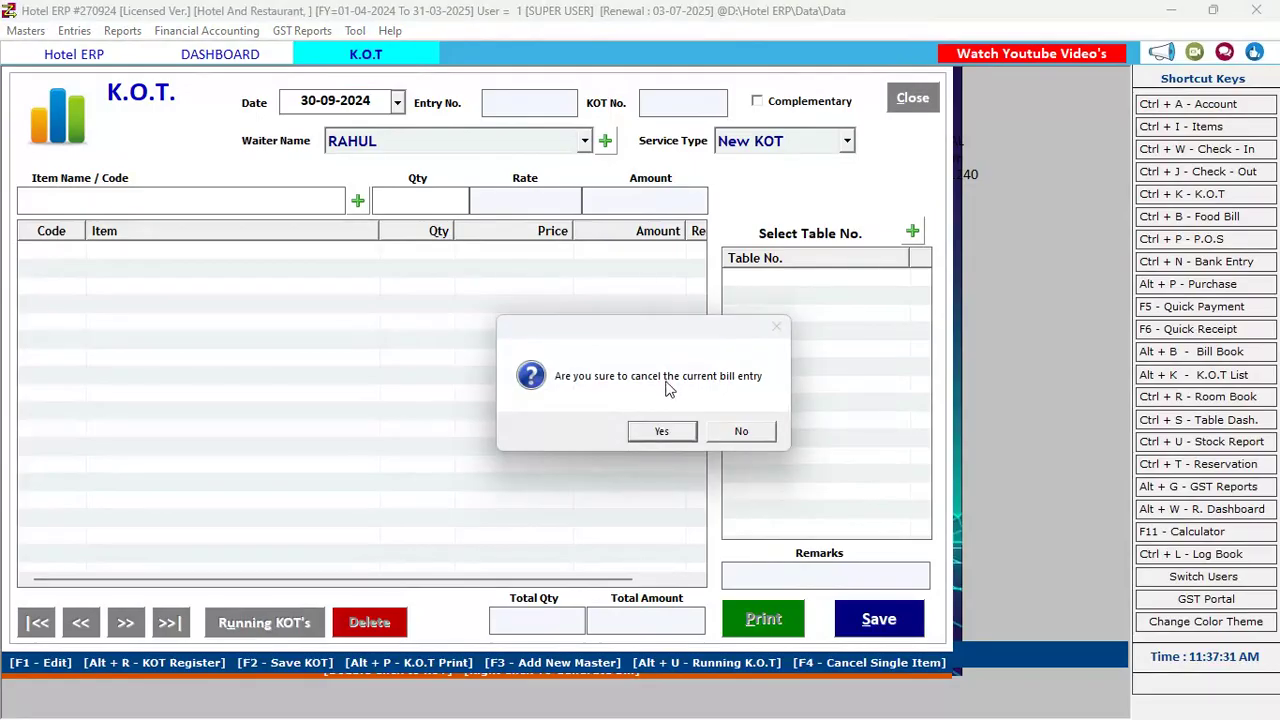
click(655, 433)
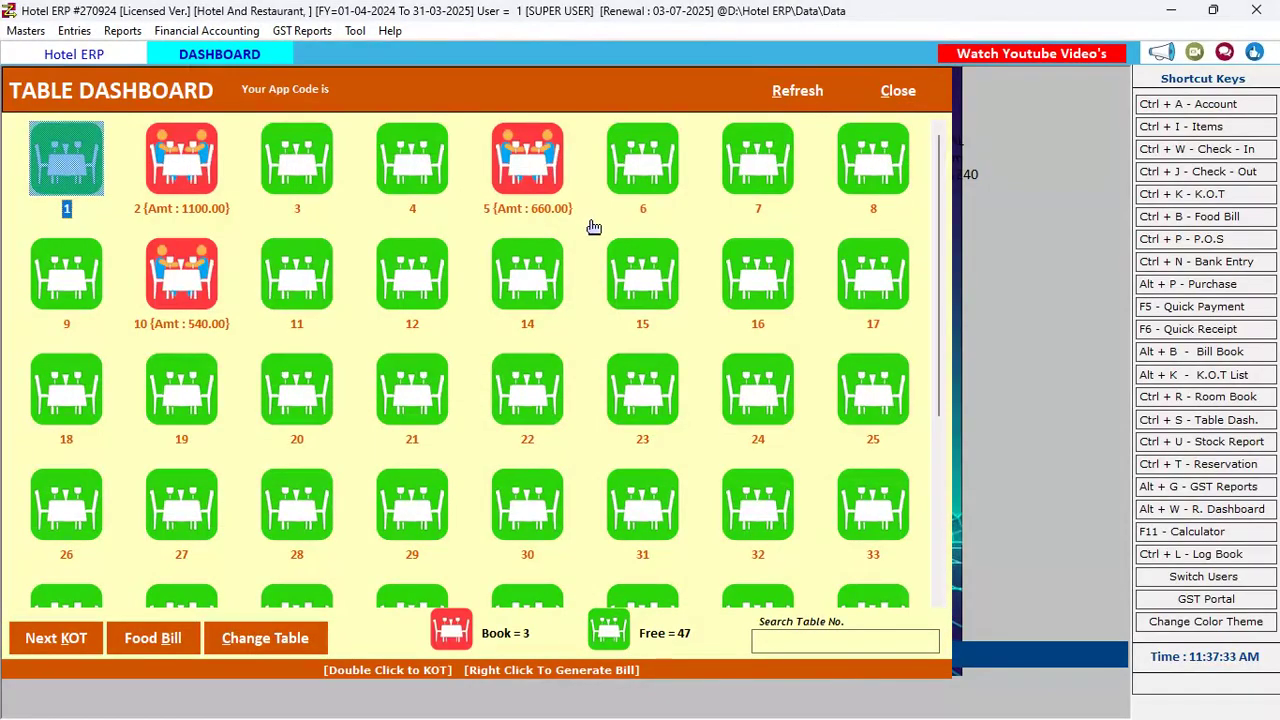
Open table 5's bill combining KOTs 6 and 7: basic 660.00, tax 29.00, net 689.00
click(535, 195)
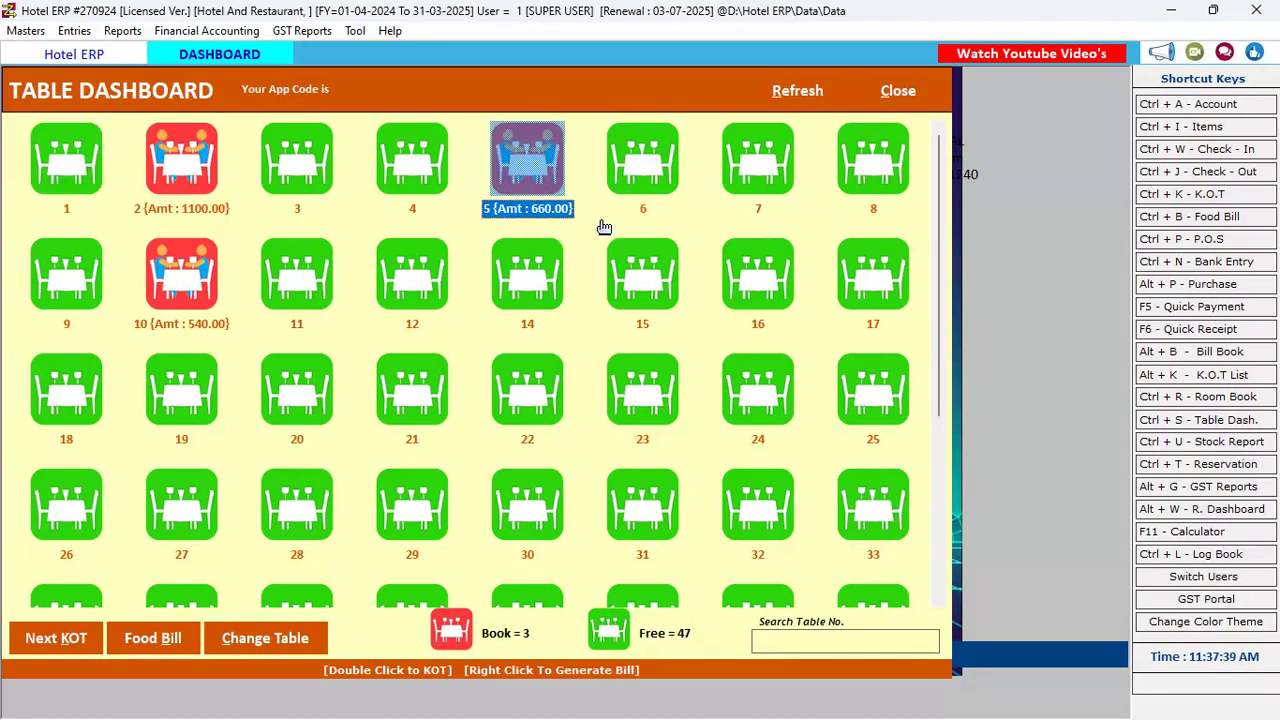
click(180, 330)
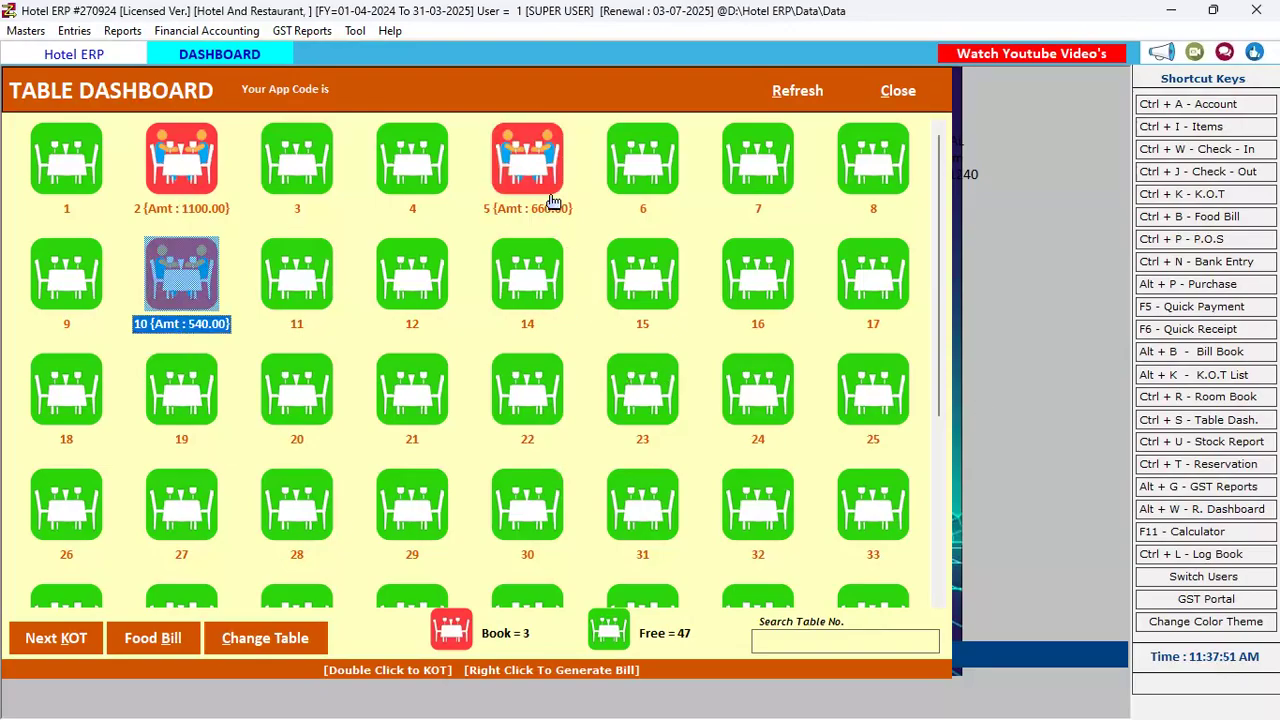
click(530, 170)
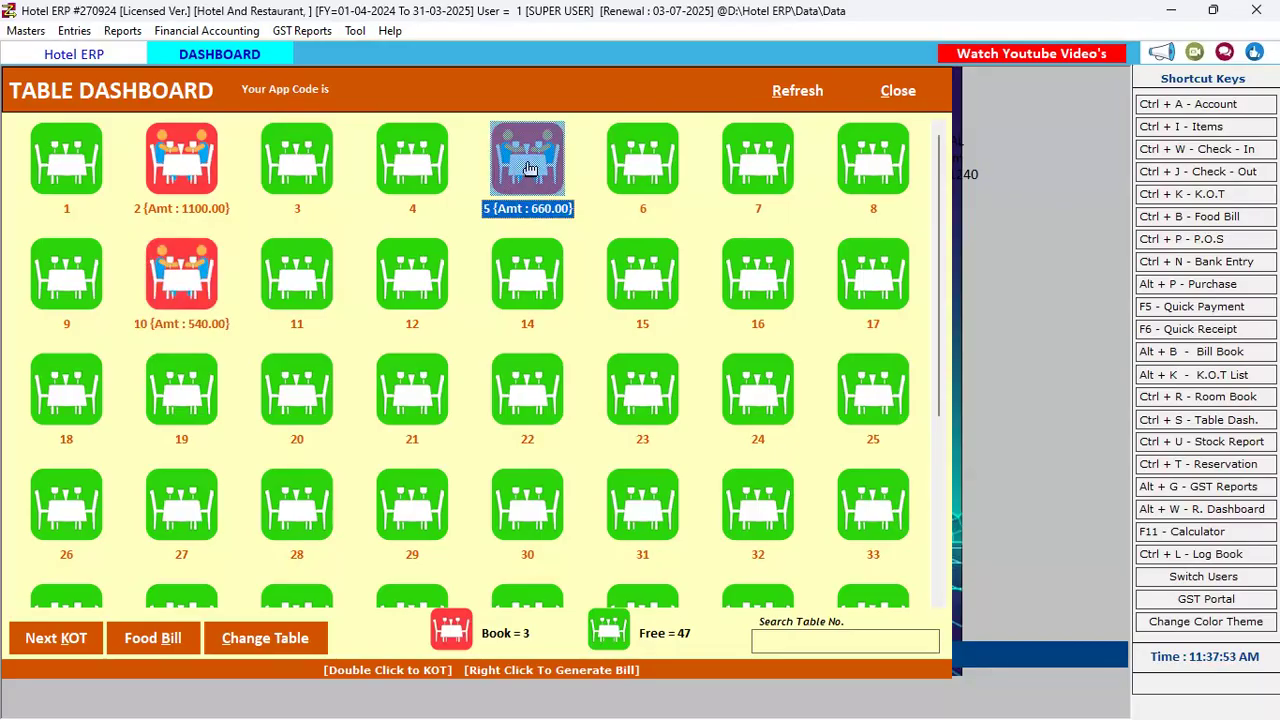
double_click(530, 170)
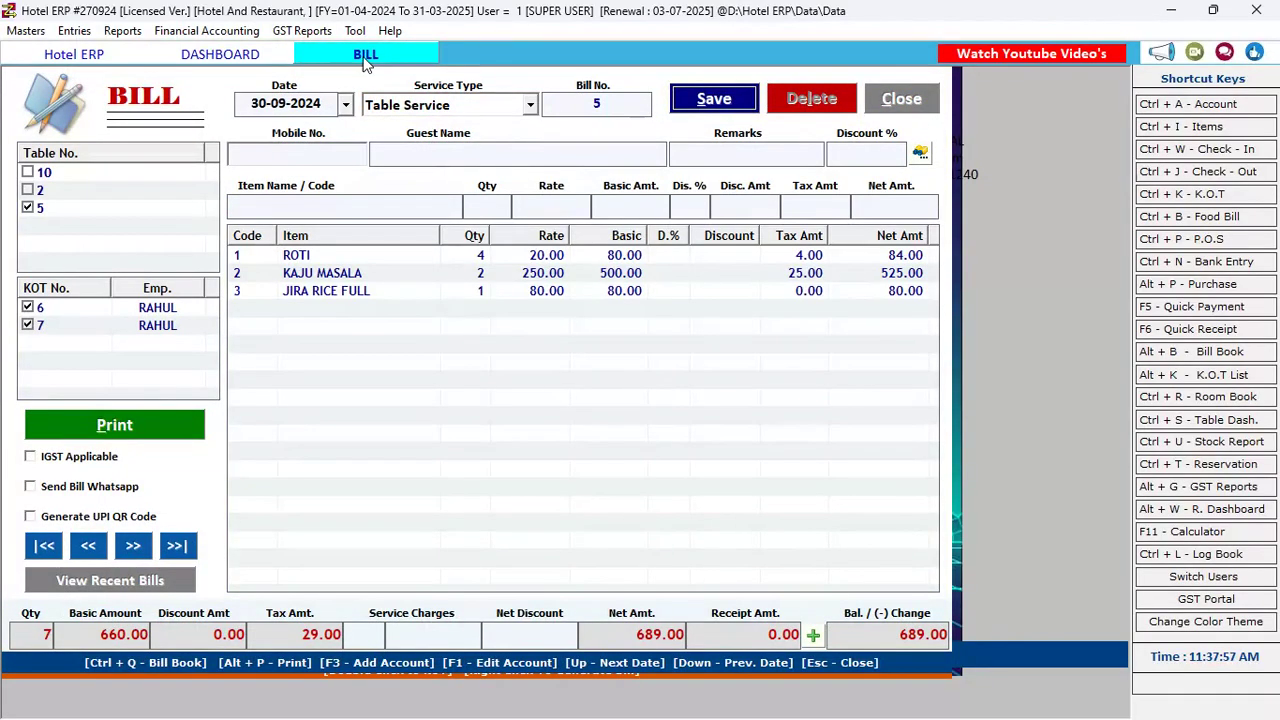
Save bill 5 for 689.00, print it to preview, and close the BILL form
key(Return)
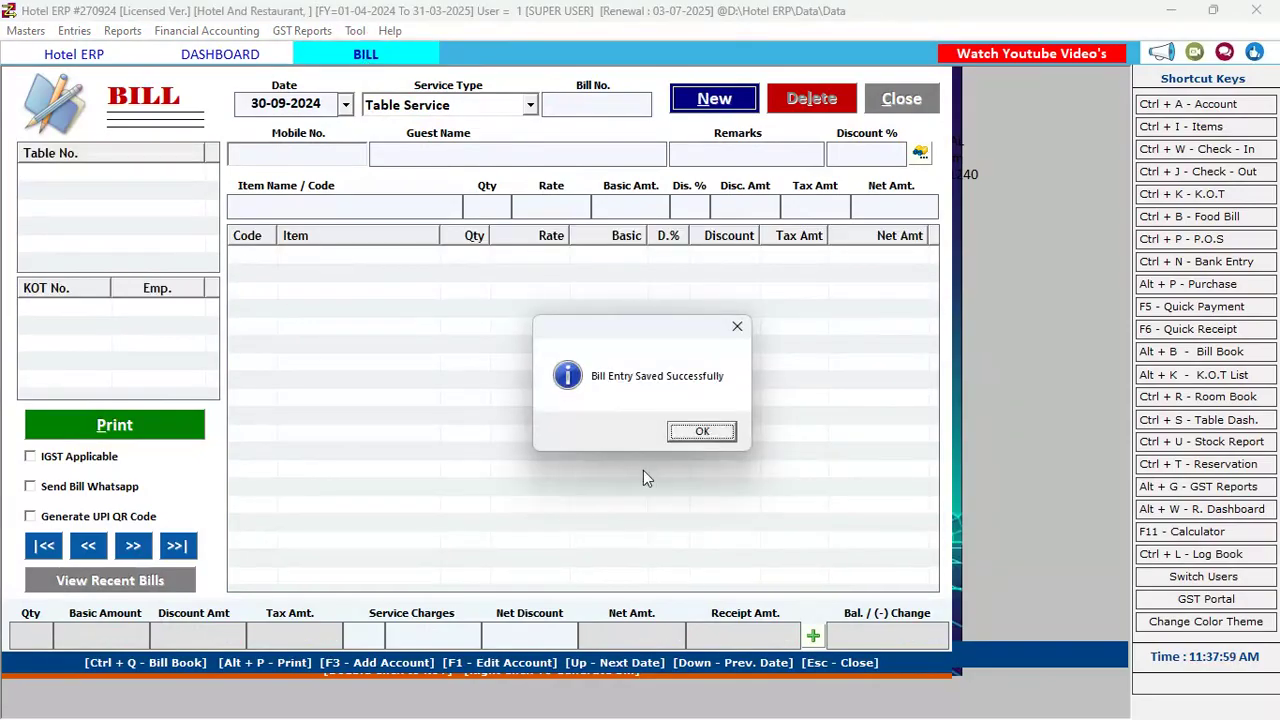
click(726, 432)
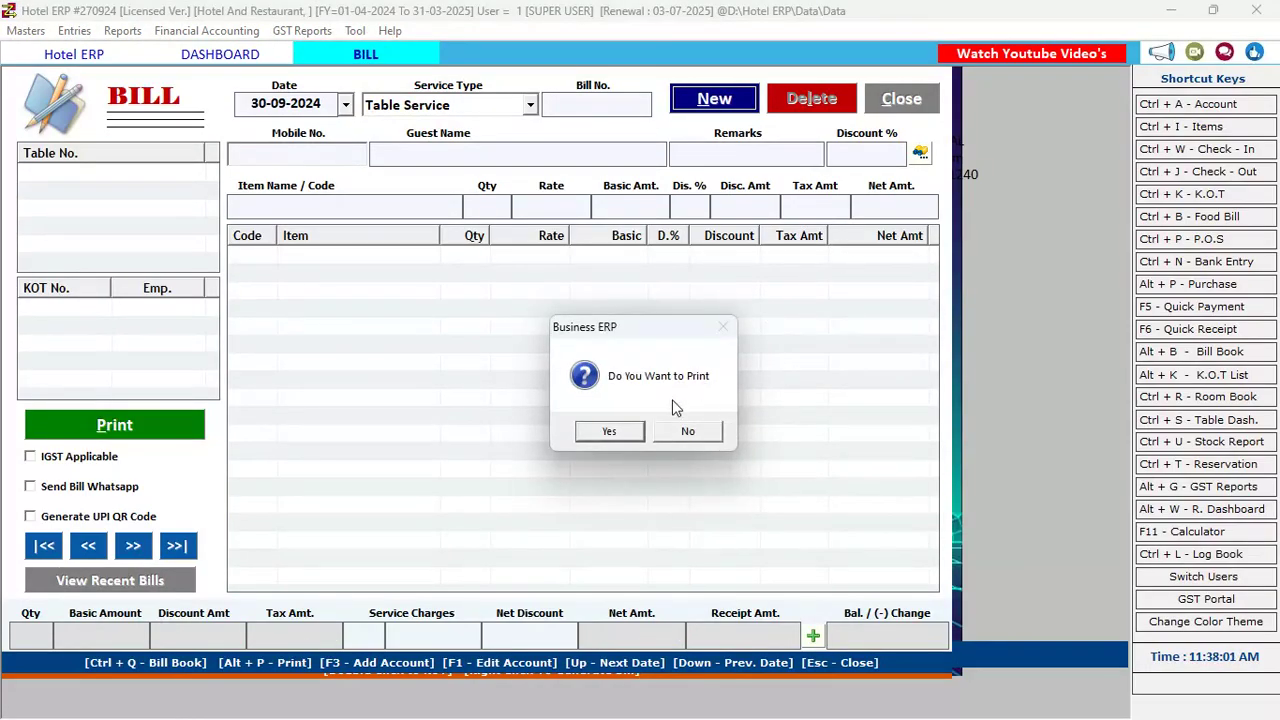
click(604, 432)
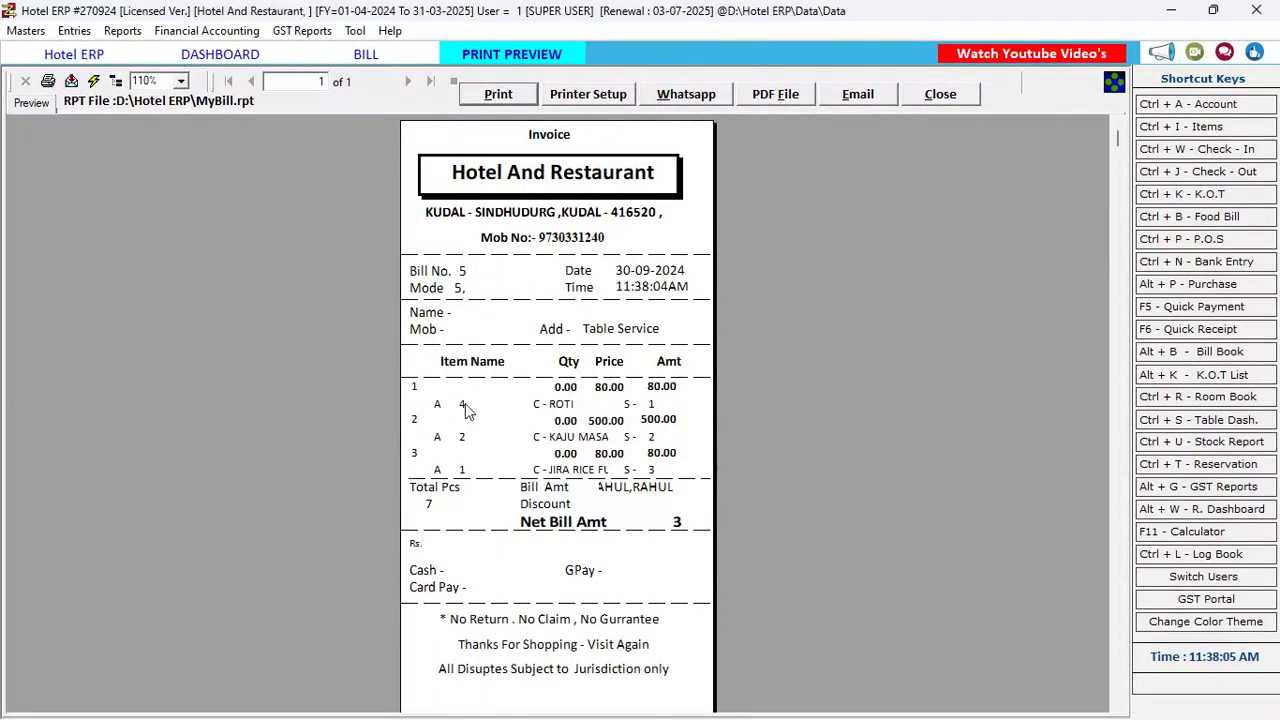
click(936, 93)
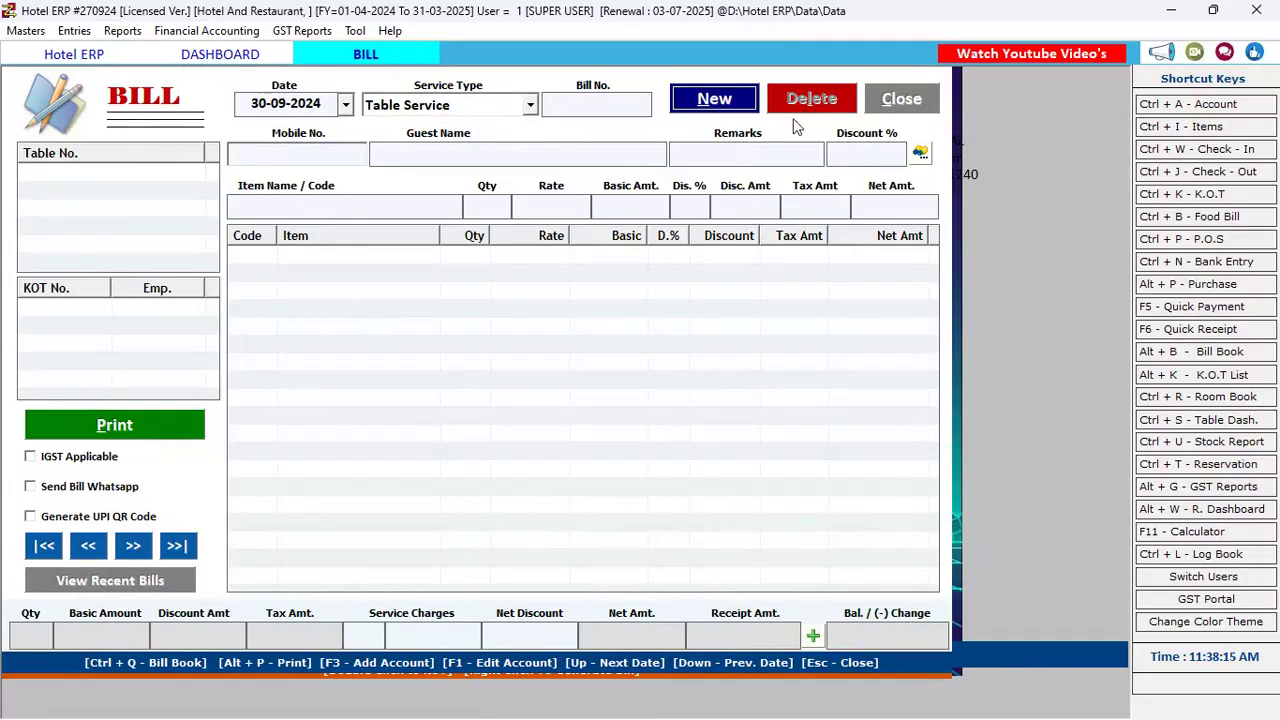
click(902, 101)
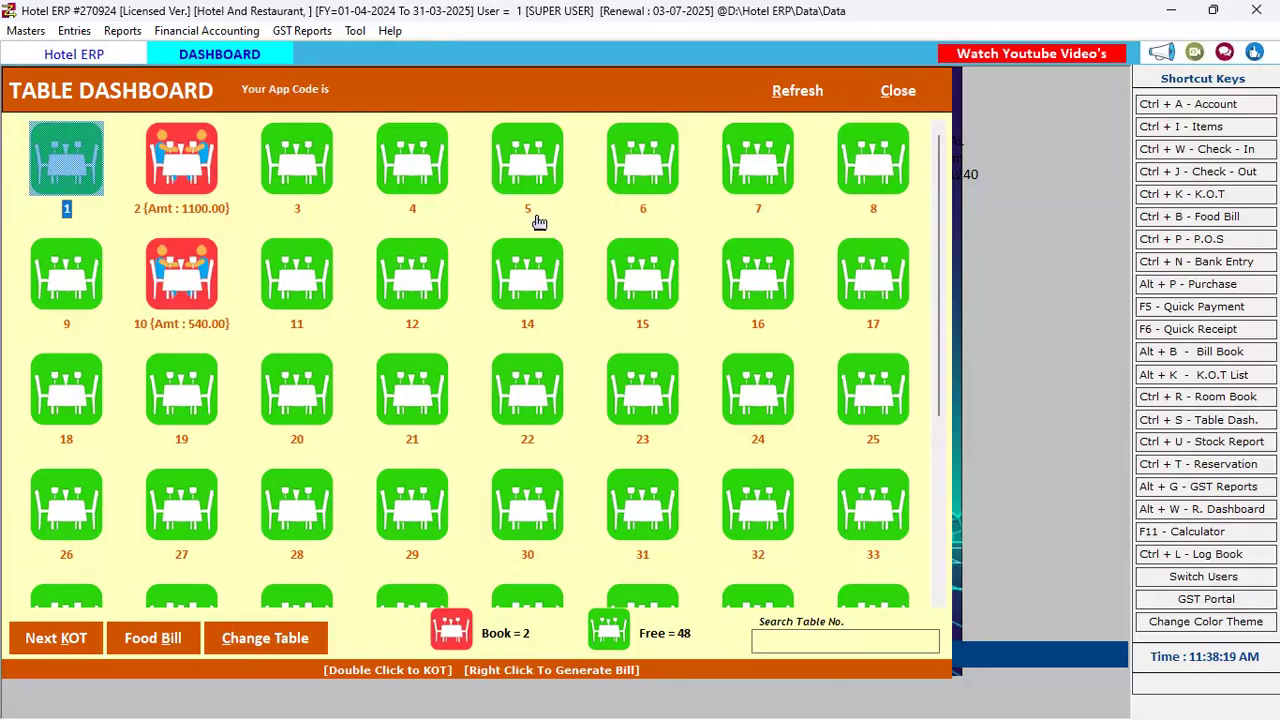
Open a new KOT for table 6 and add ROTI (code 1) with quantity 2
click(658, 165)
double_click(658, 165)
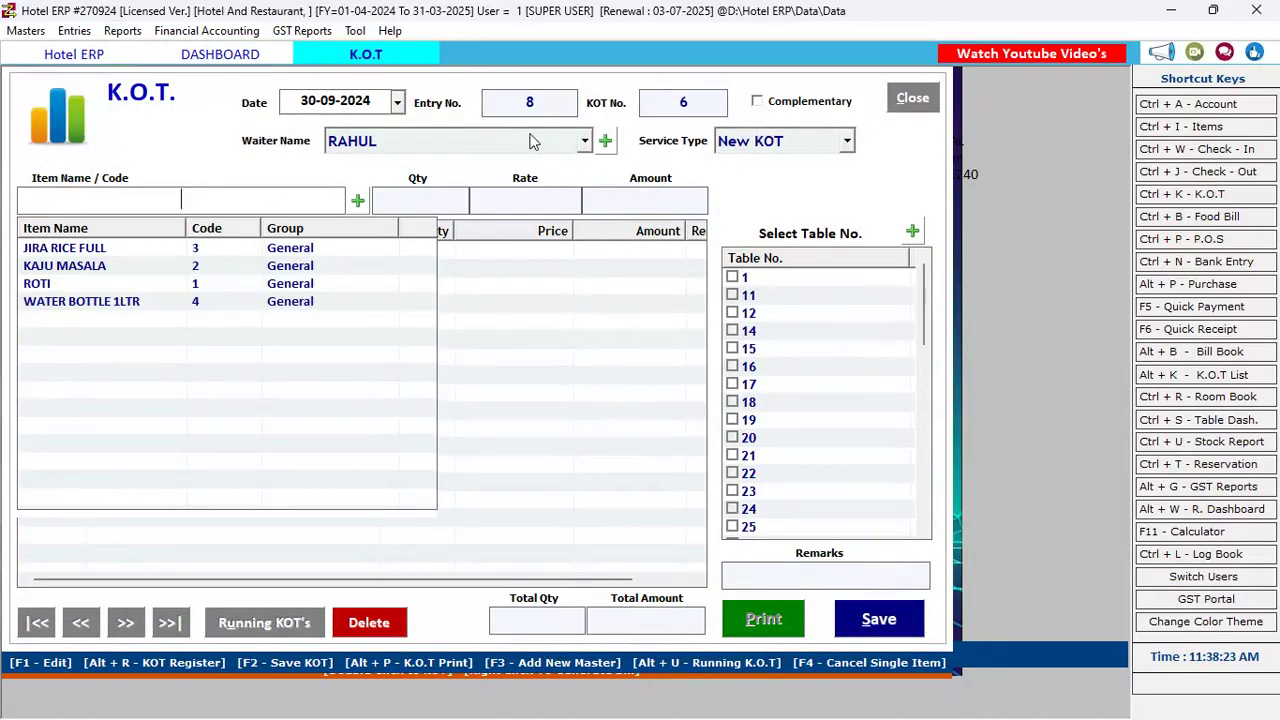
text(1)
key(Return)
text(2)
key(Return)
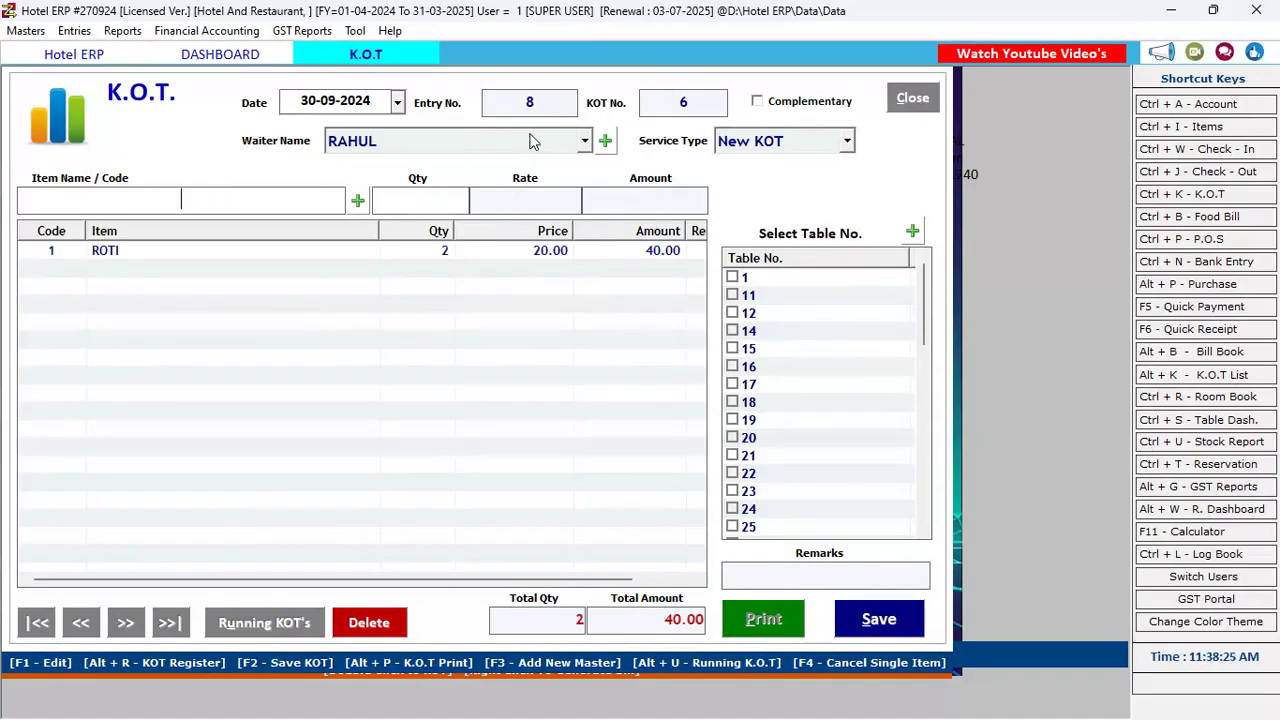
Add KAJU MASALA (code 2) quantity 1 and save the 290.00 KOT, closing its preview
text(2)
key(Return)
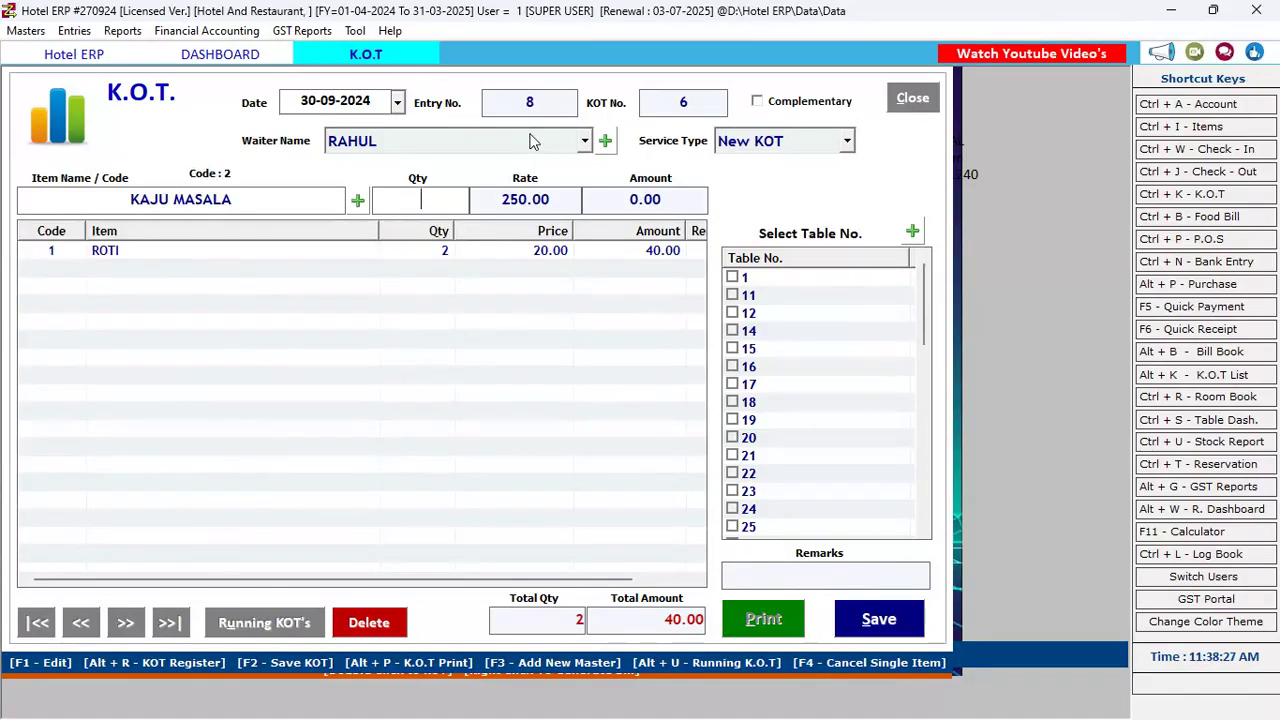
text(1)
key(Return)
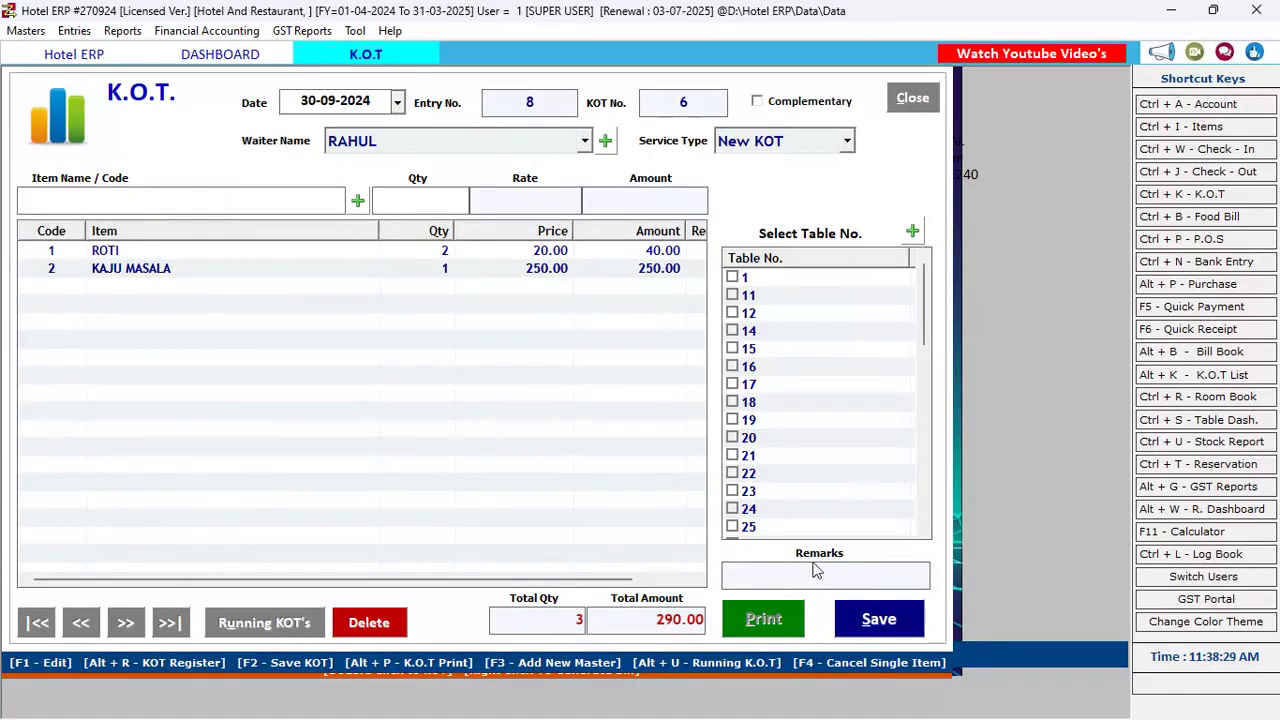
click(876, 622)
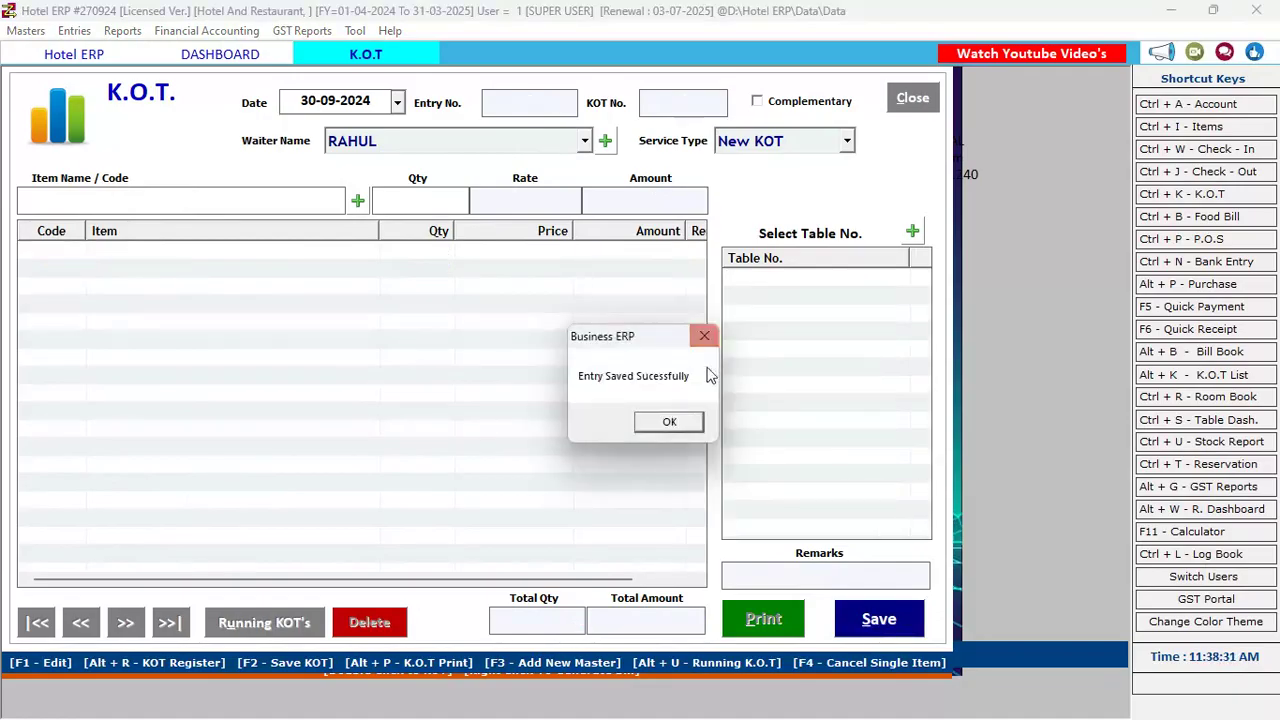
click(650, 430)
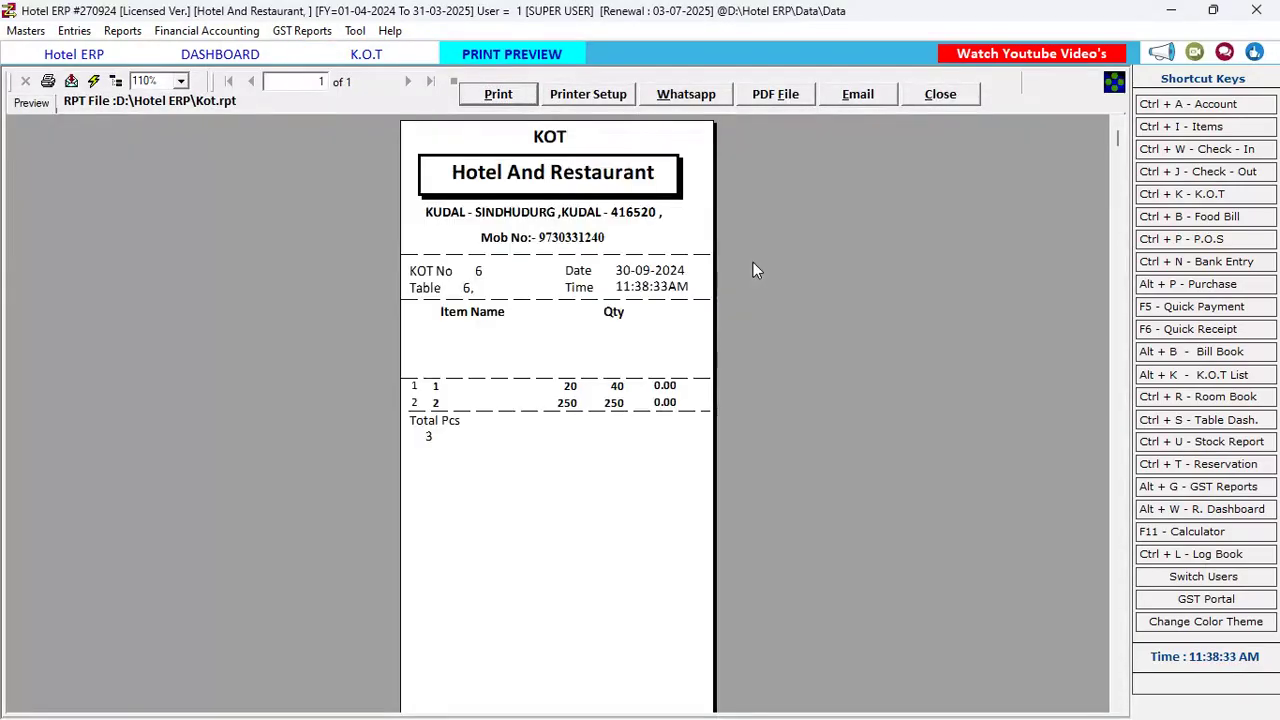
click(940, 96)
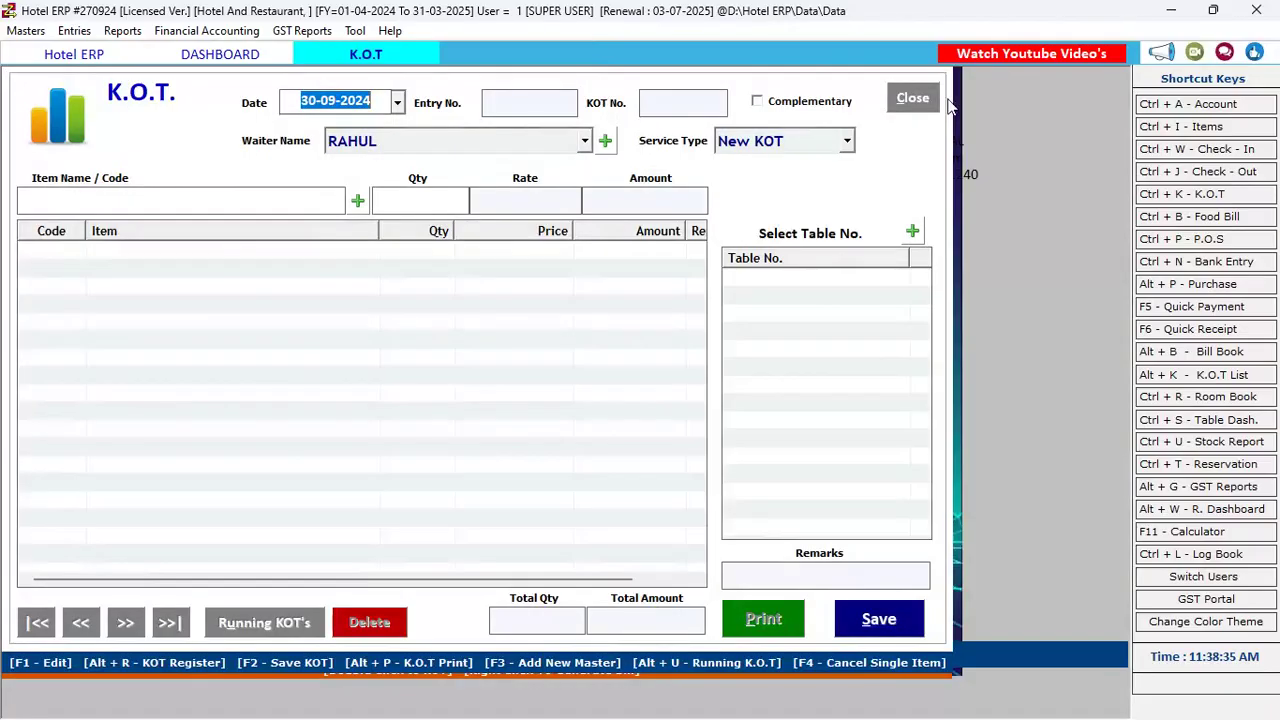
Cancel the blank KOT and reopen a KOT for table 6 with service type Next KOT
key(Escape)
key(Return)
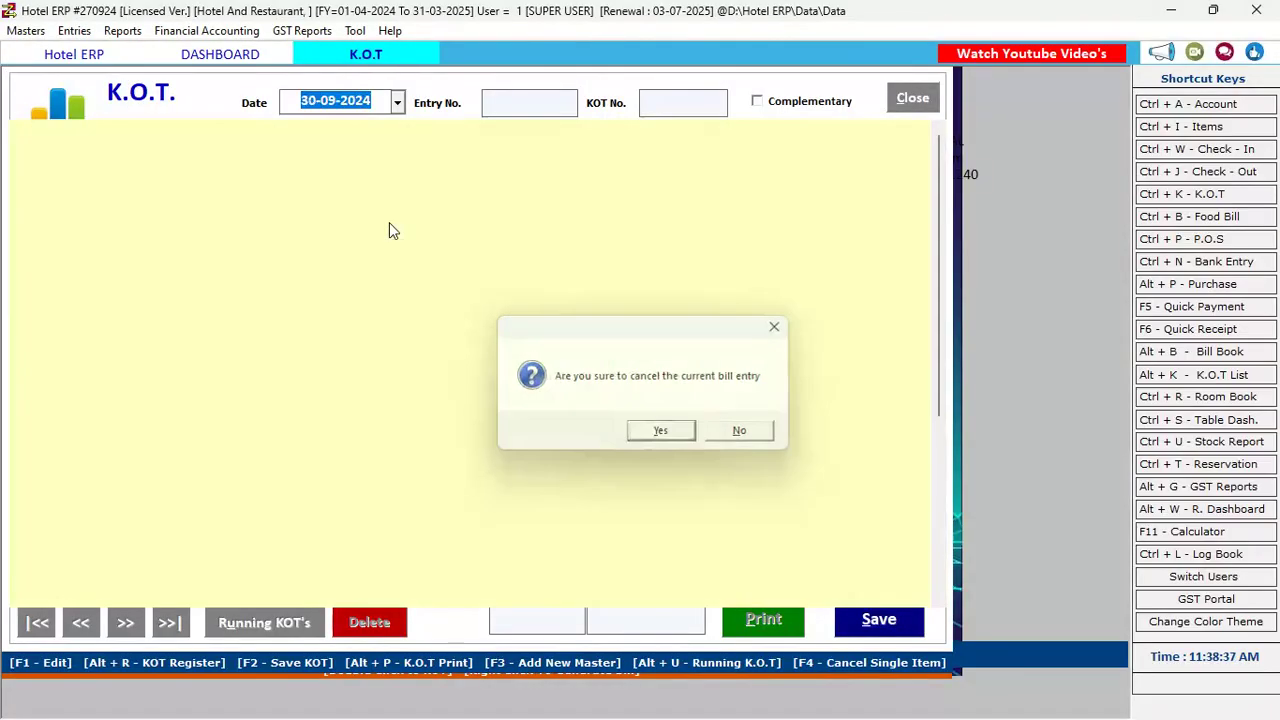
double_click(653, 176)
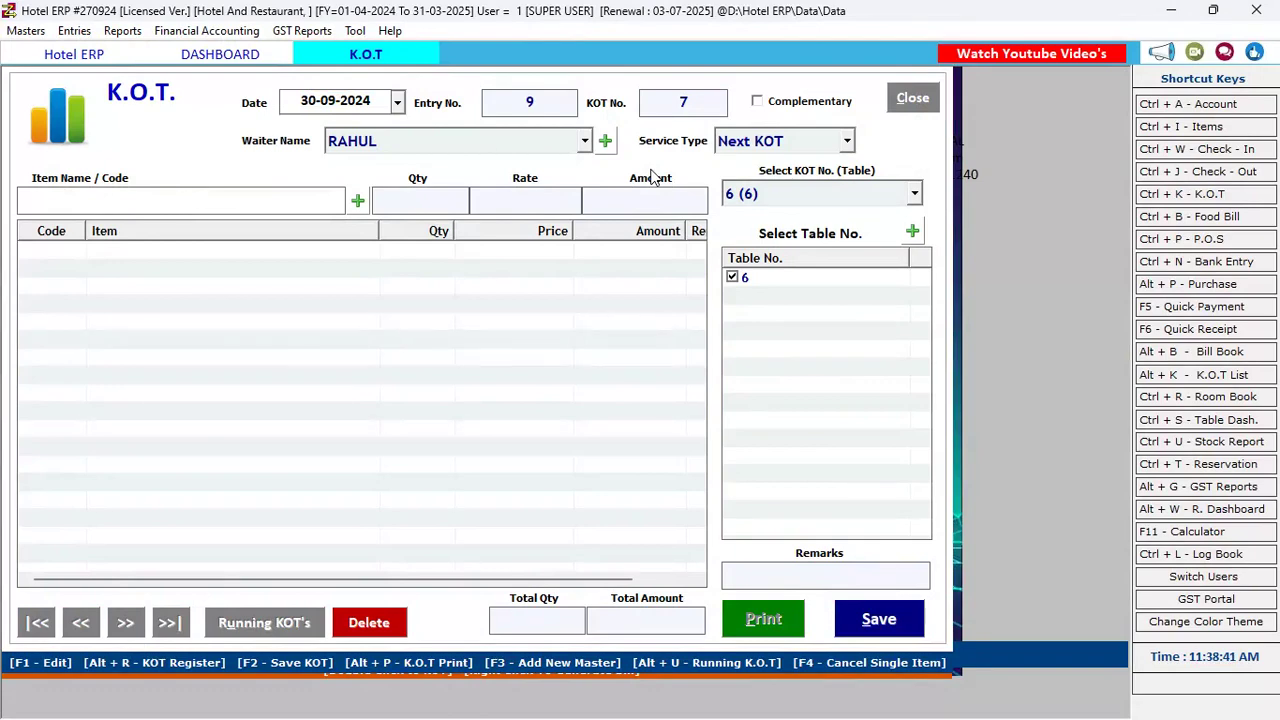
key(Return)
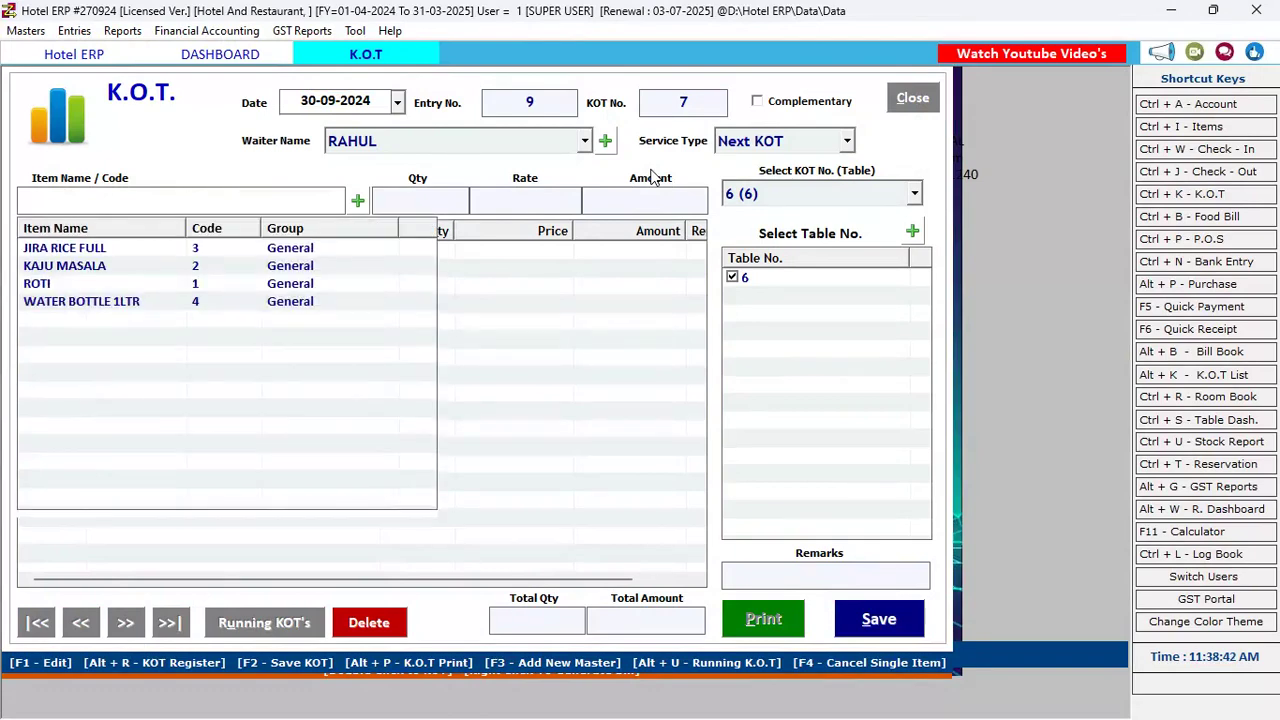
click(806, 143)
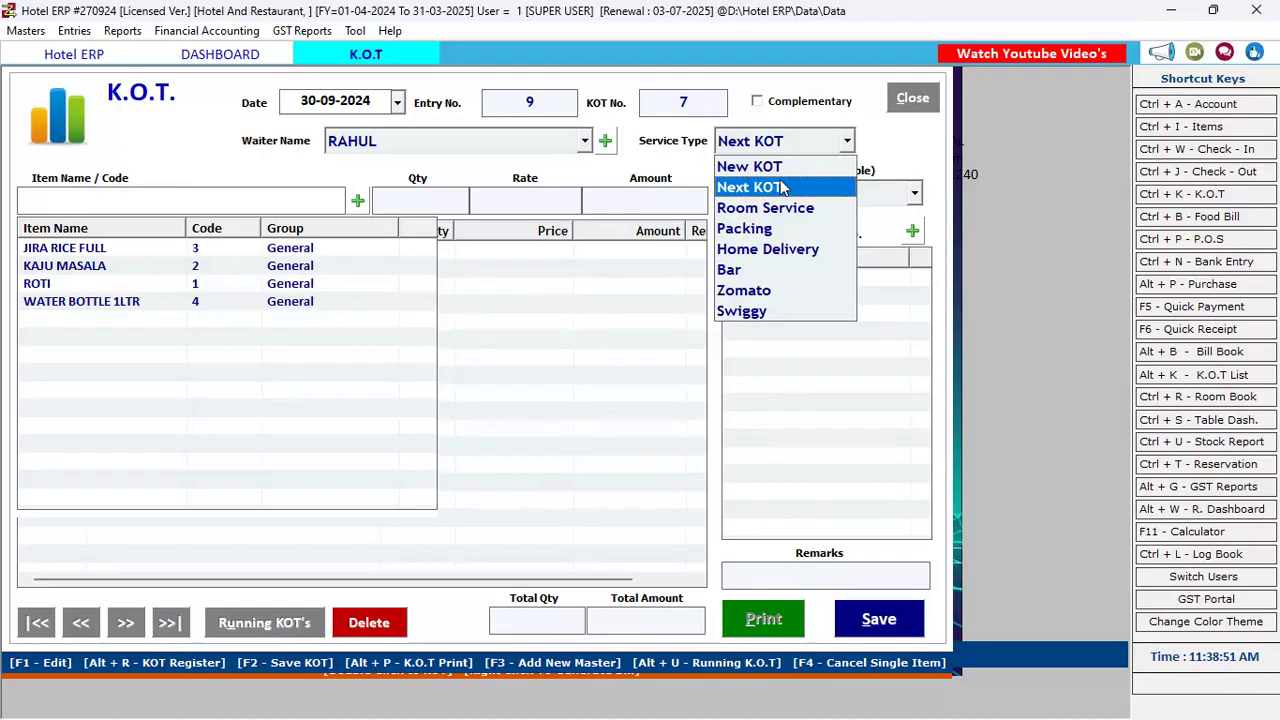
click(783, 188)
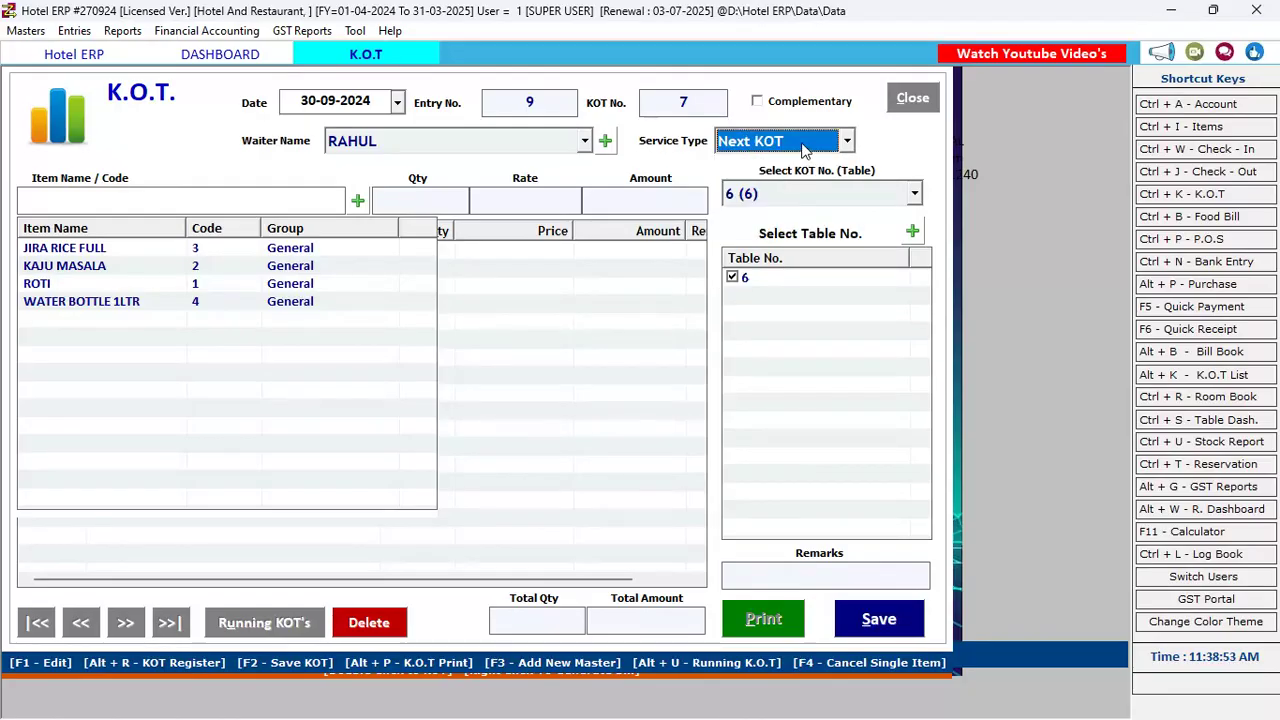
Add KAJU MASALA (code 2) quantity 2, save KOT 7 at 500.00, and close preview and form
click(150, 197)
text(2)
key(Return)
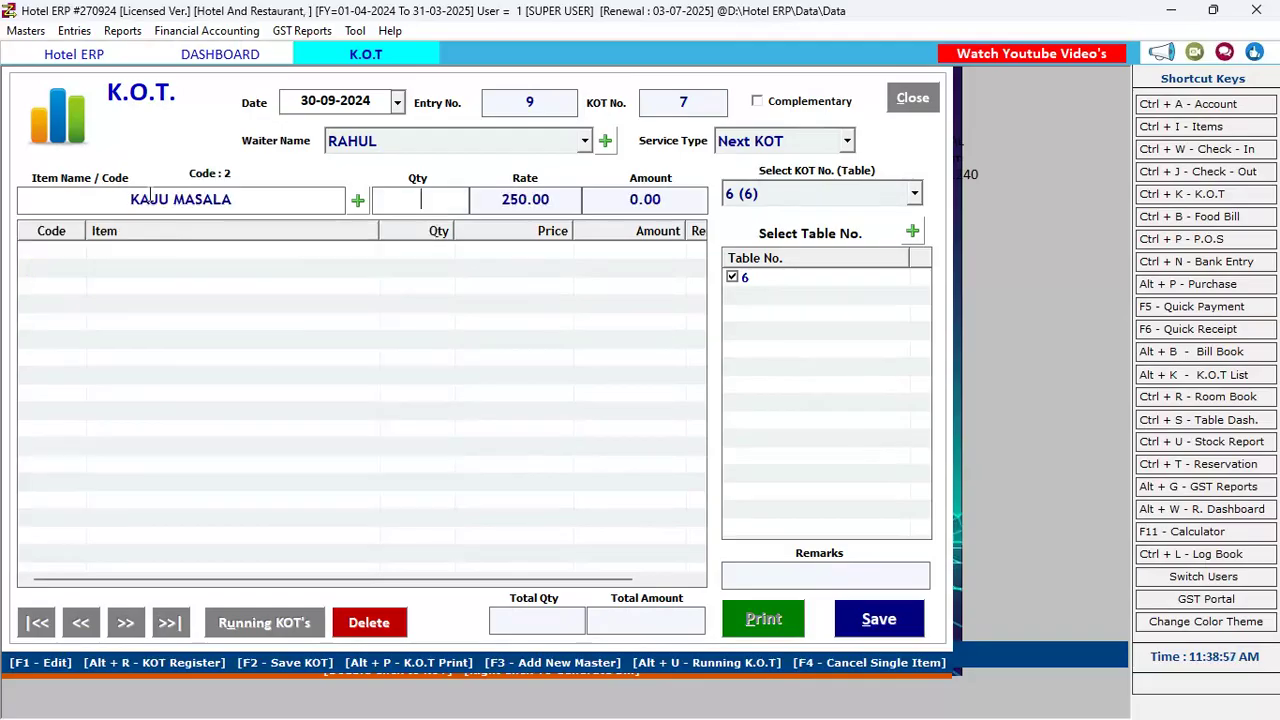
text(2)
key(Return)
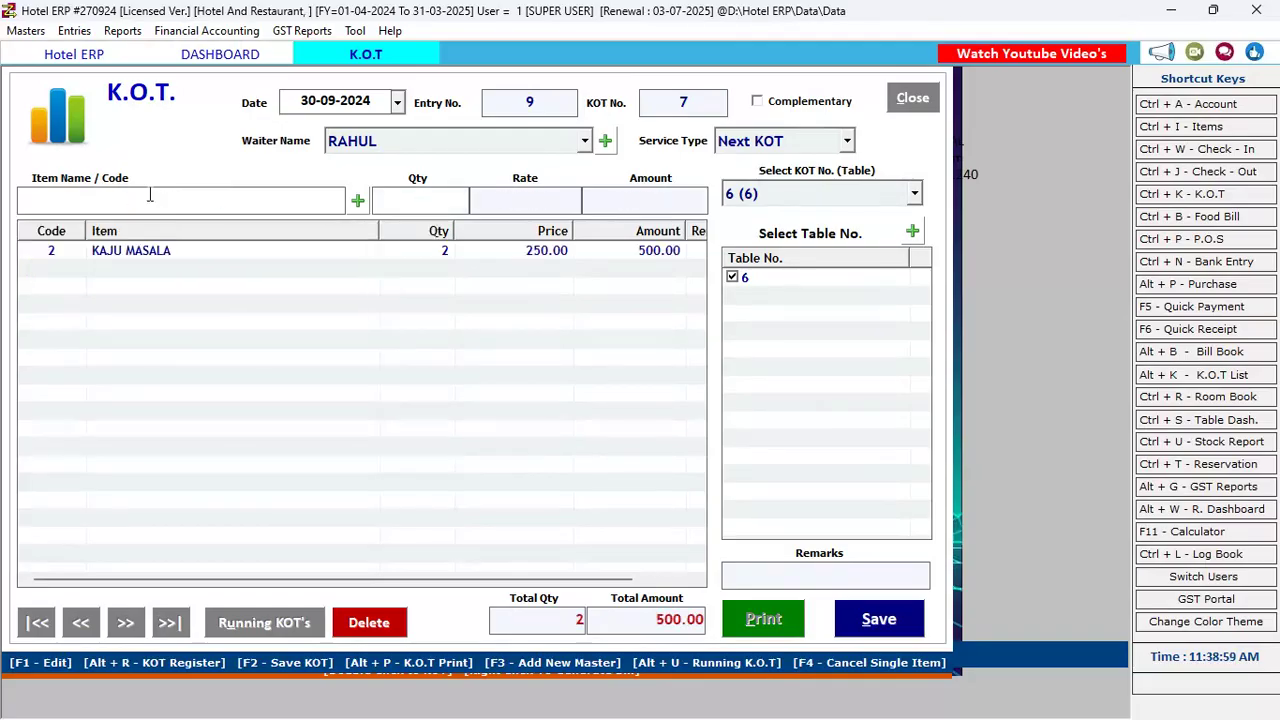
click(862, 622)
click(675, 424)
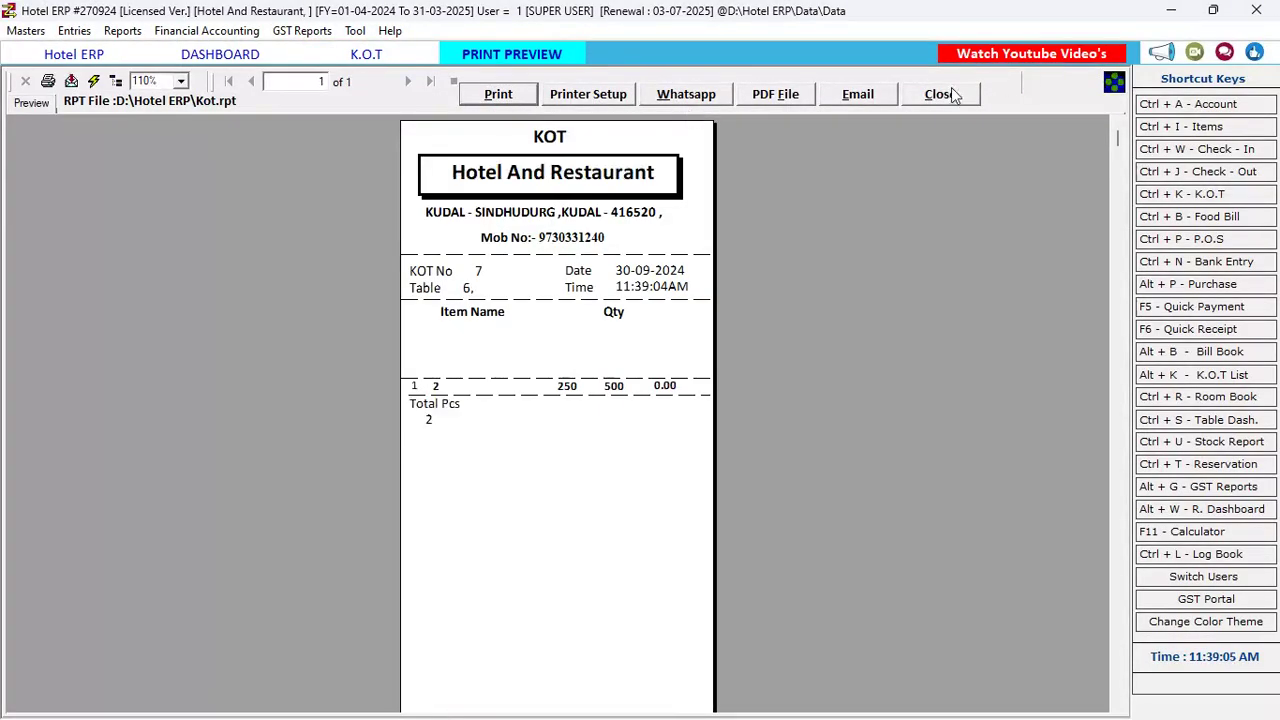
click(940, 94)
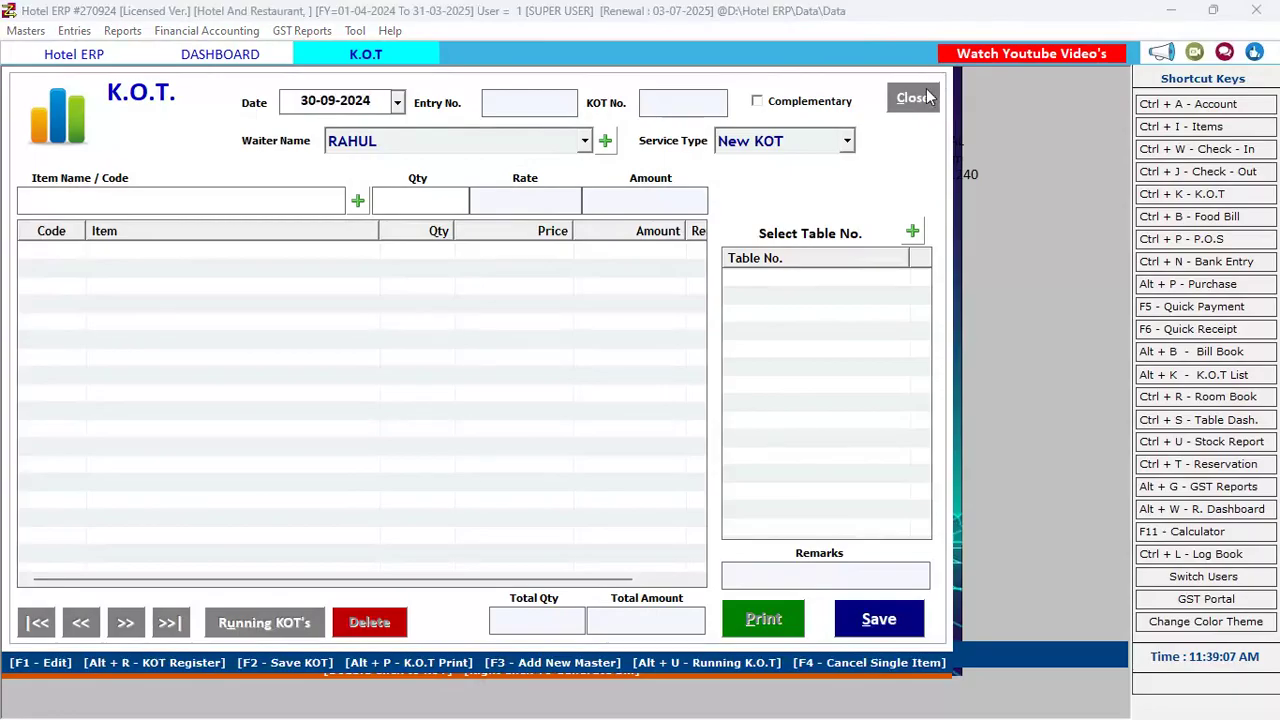
click(928, 96)
Discard the blank KOT and open a new KOT for table 6, entering item code 3
click(659, 432)
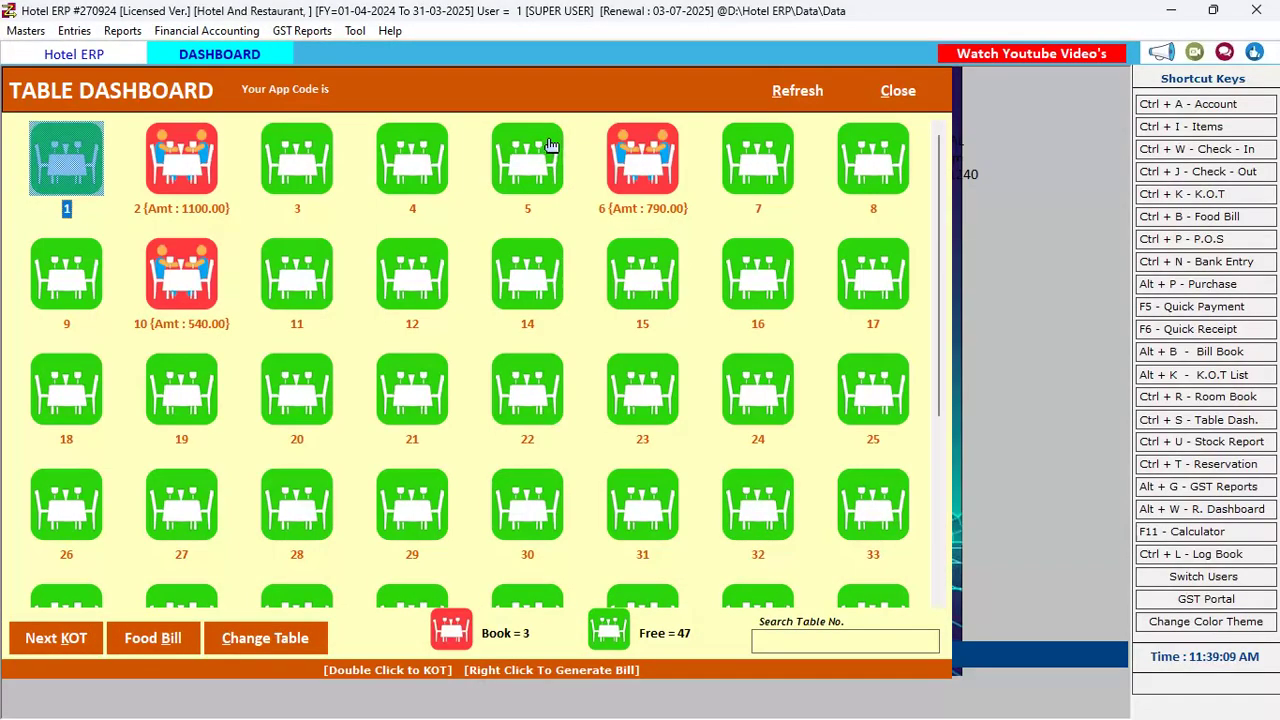
click(636, 178)
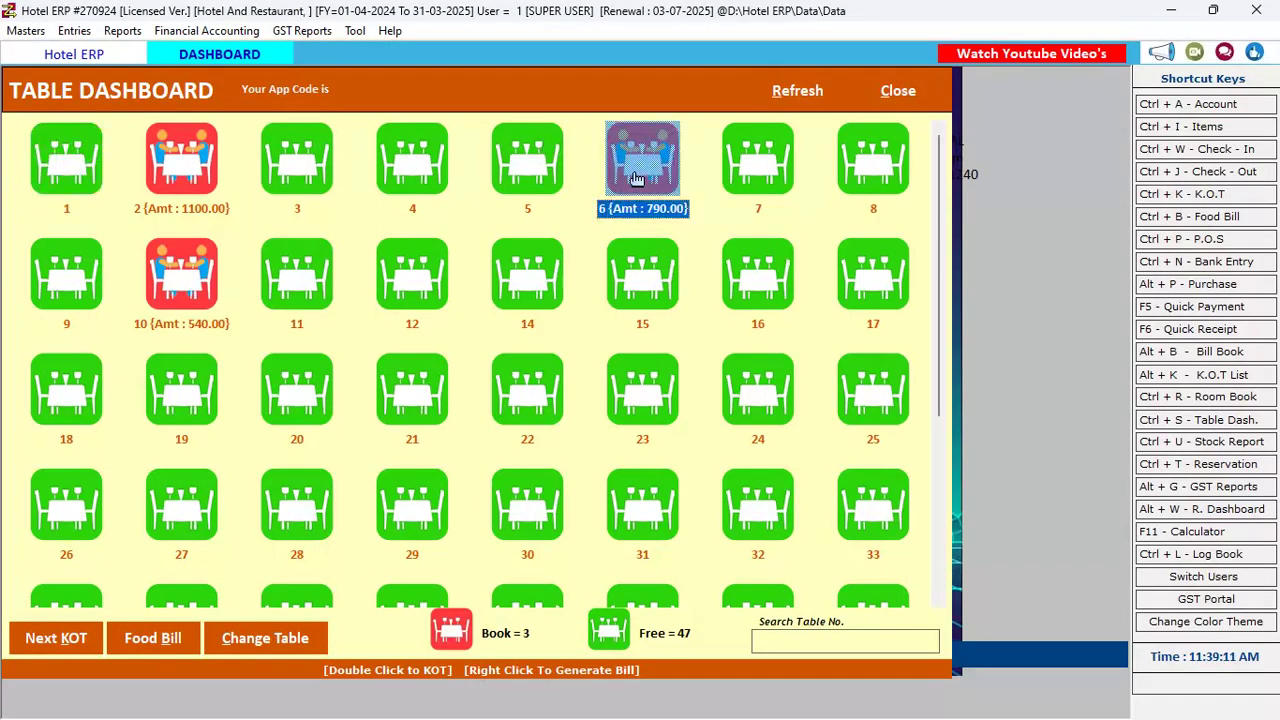
double_click(636, 178)
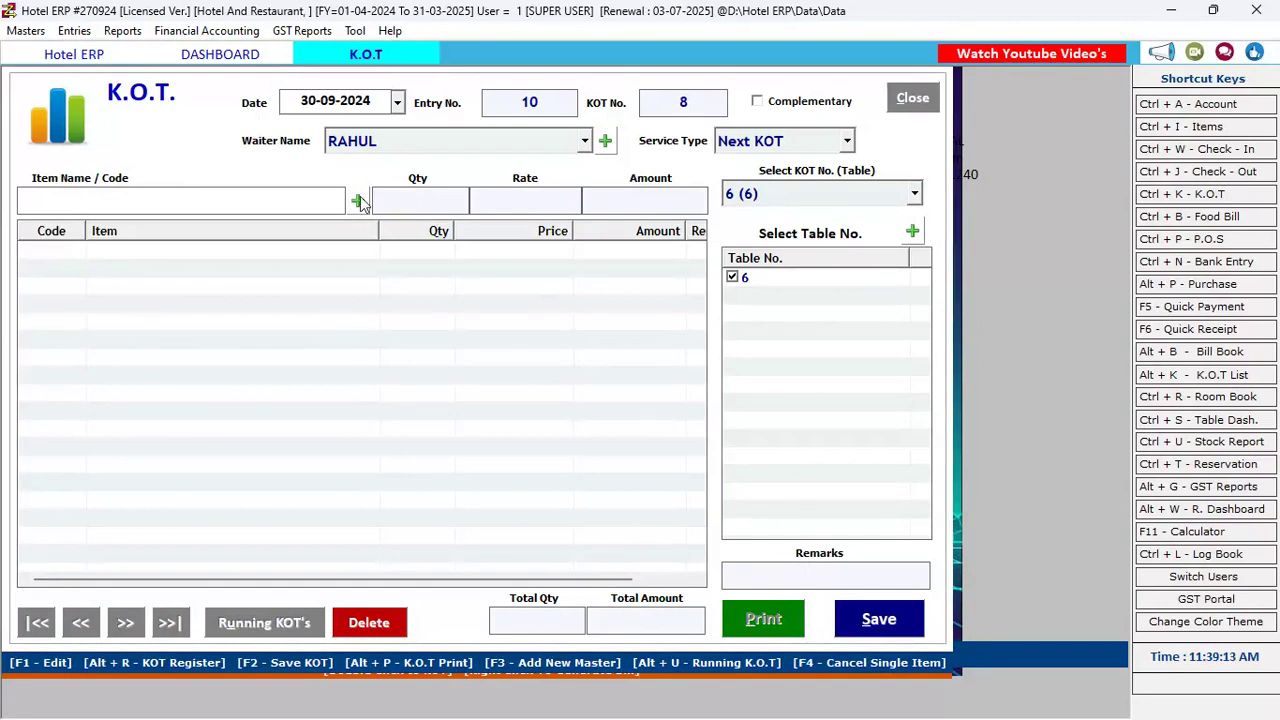
text(3)
key(Return)
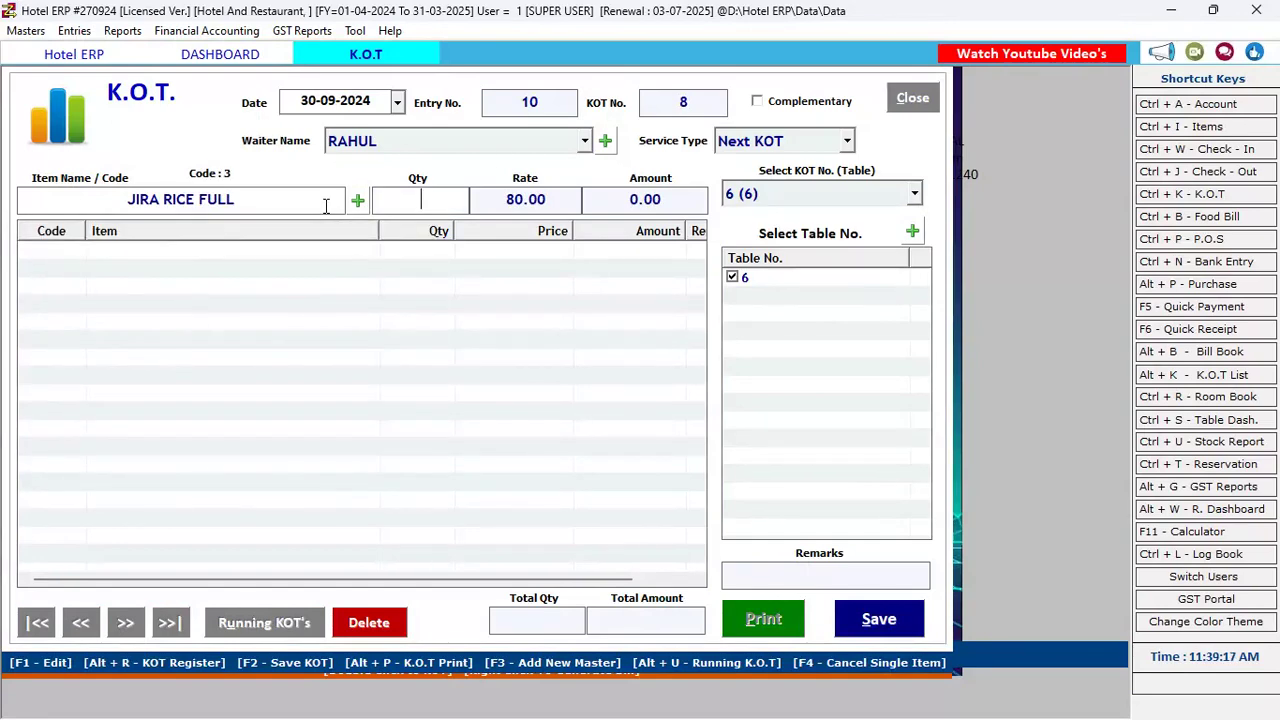
Replace JIRA RICE FULL with WATER BOTTLE 1LTR quantity 2 and save KOT 8 at 40.00
click(325, 206)
key(BackSpace)
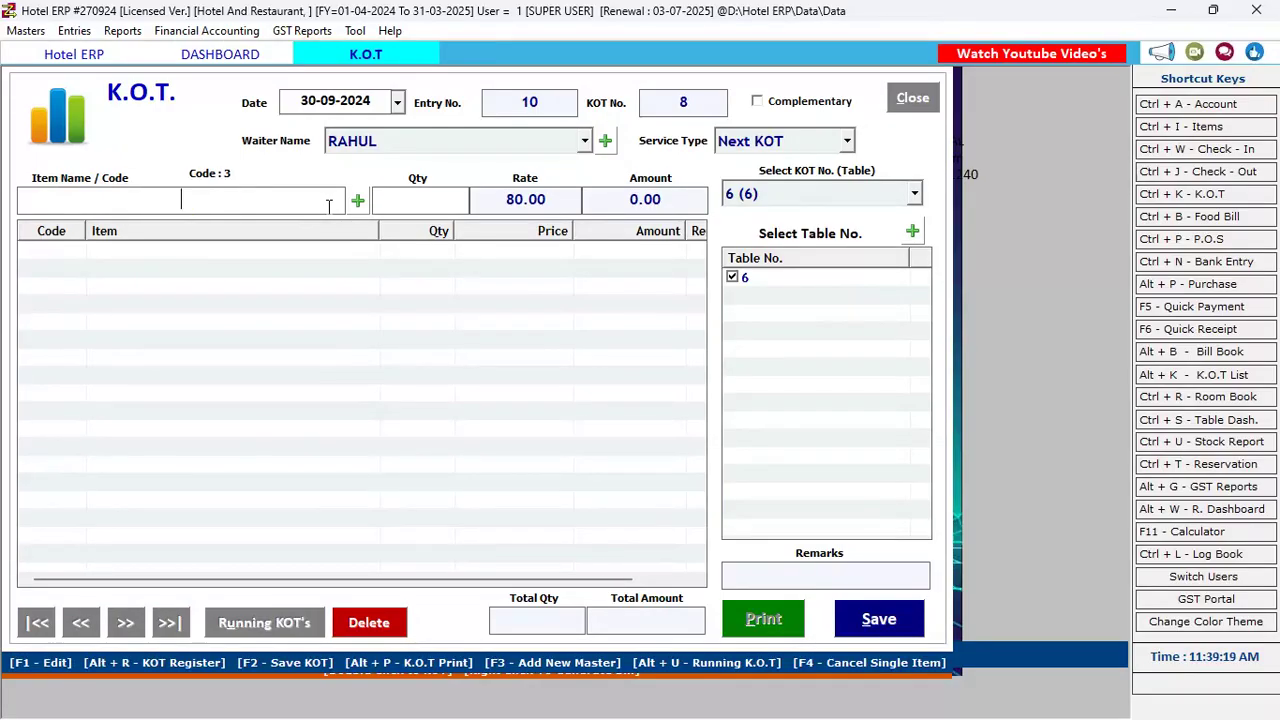
key(space)
key(Down)
key(Down)
key(Down)
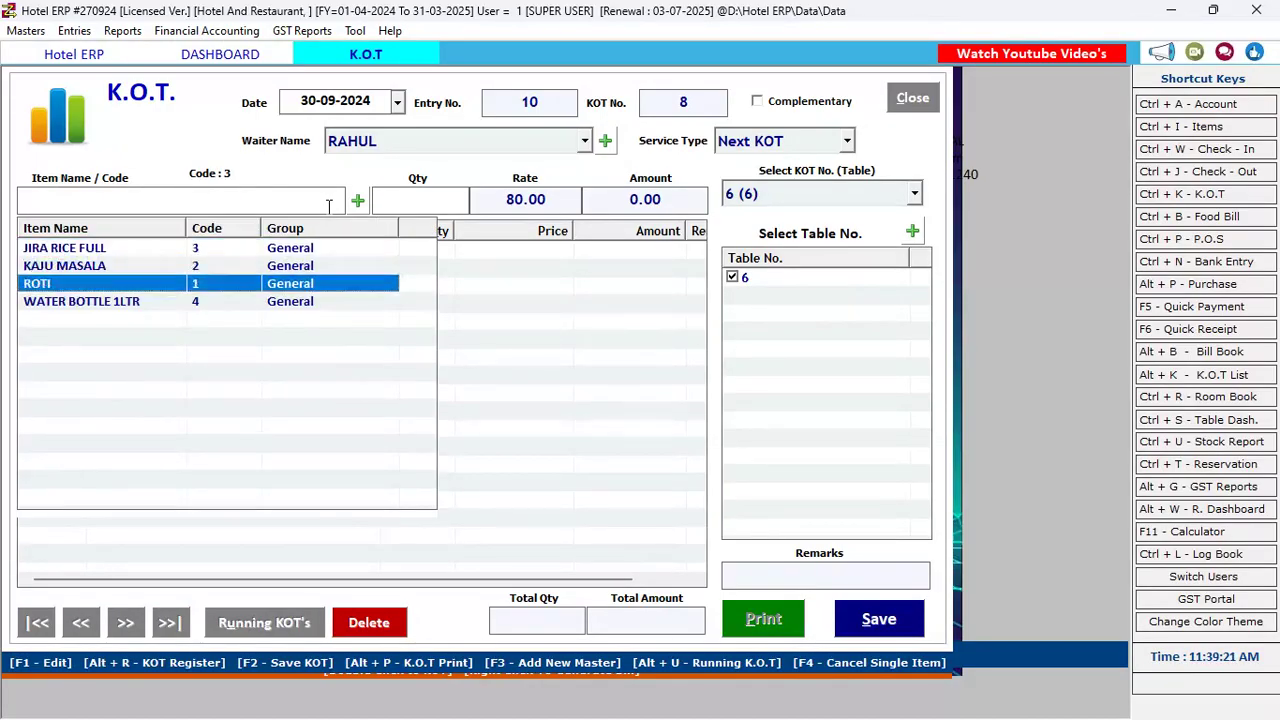
key(Return)
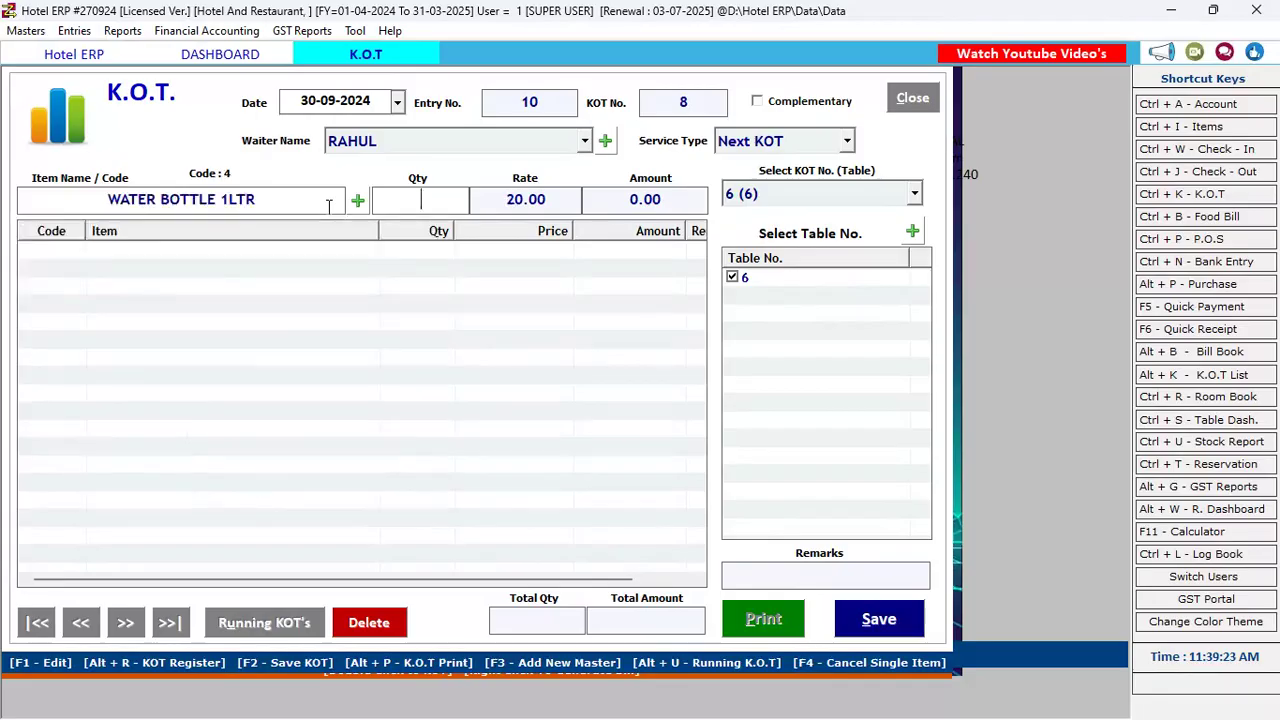
text(2)
key(Return)
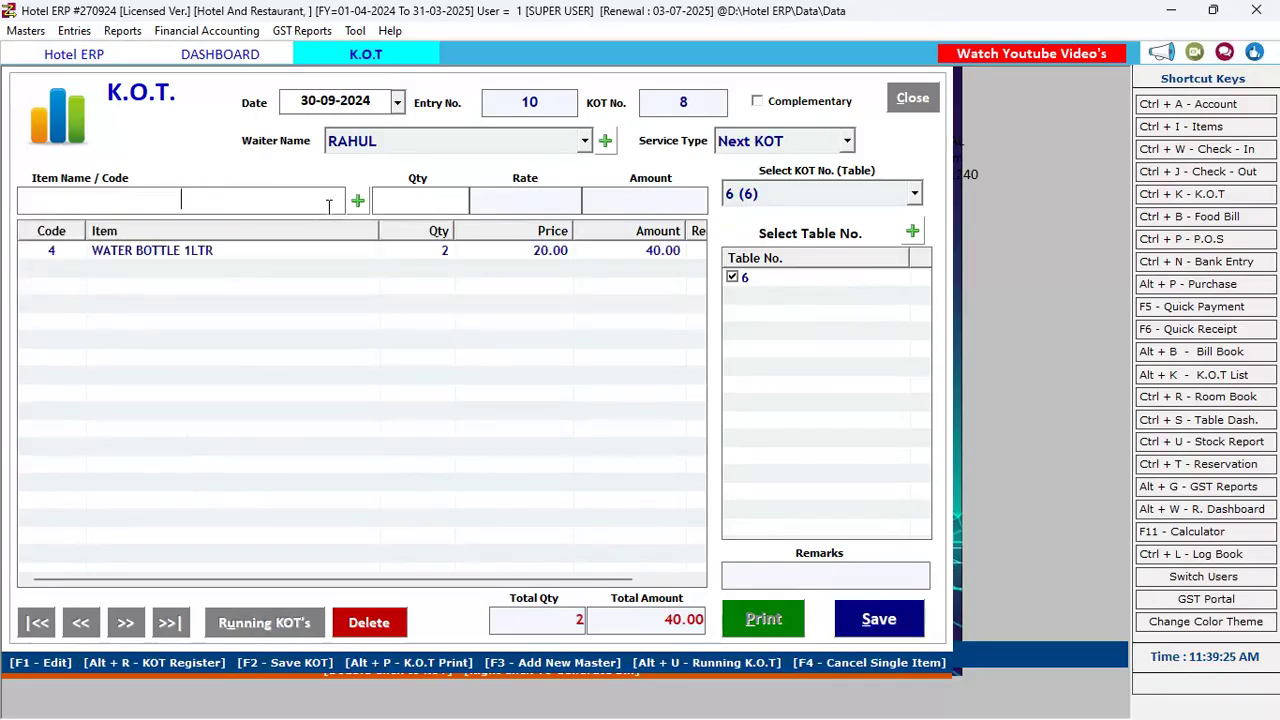
click(879, 619)
click(669, 421)
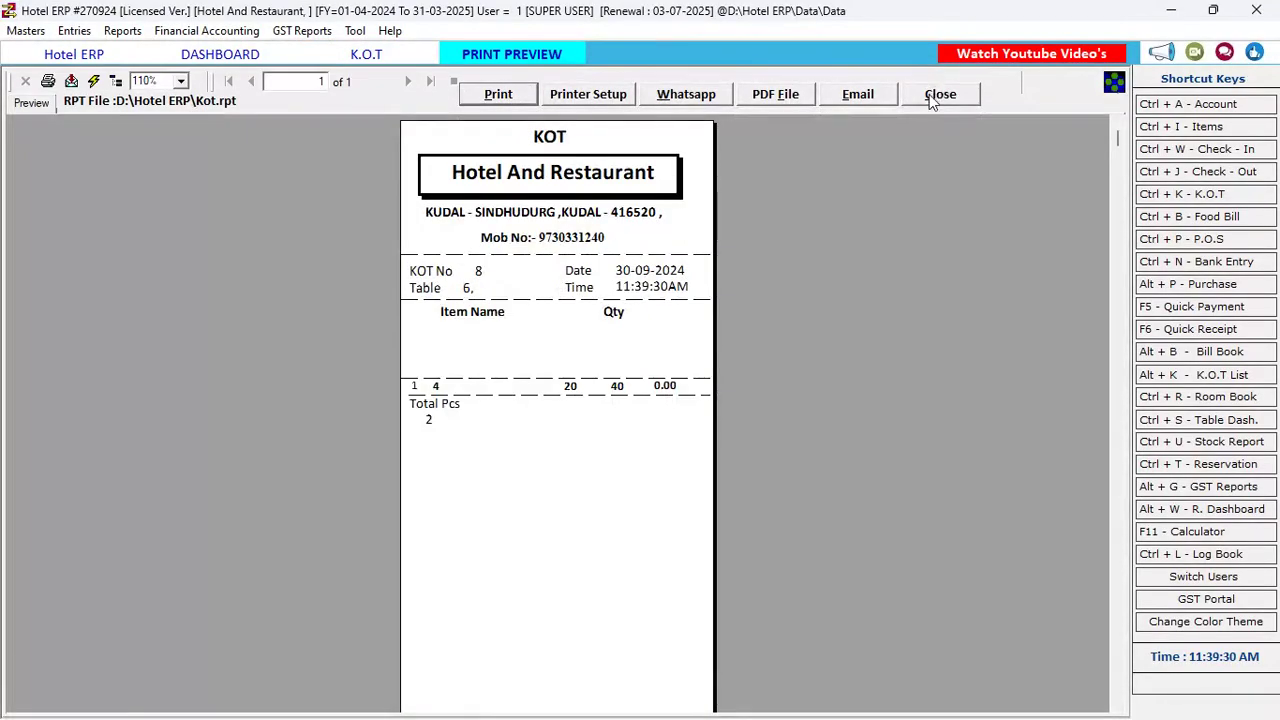
Close the KOT print preview and KOT form, confirming Yes
click(936, 93)
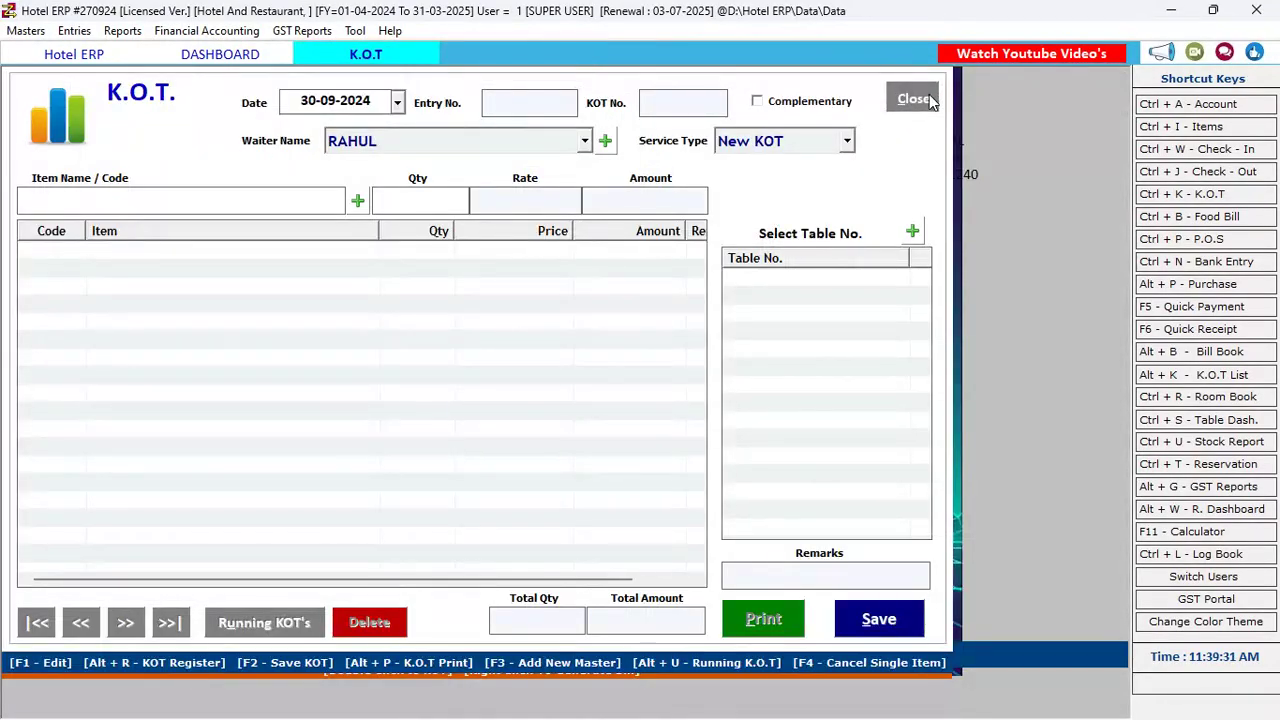
click(928, 98)
click(662, 432)
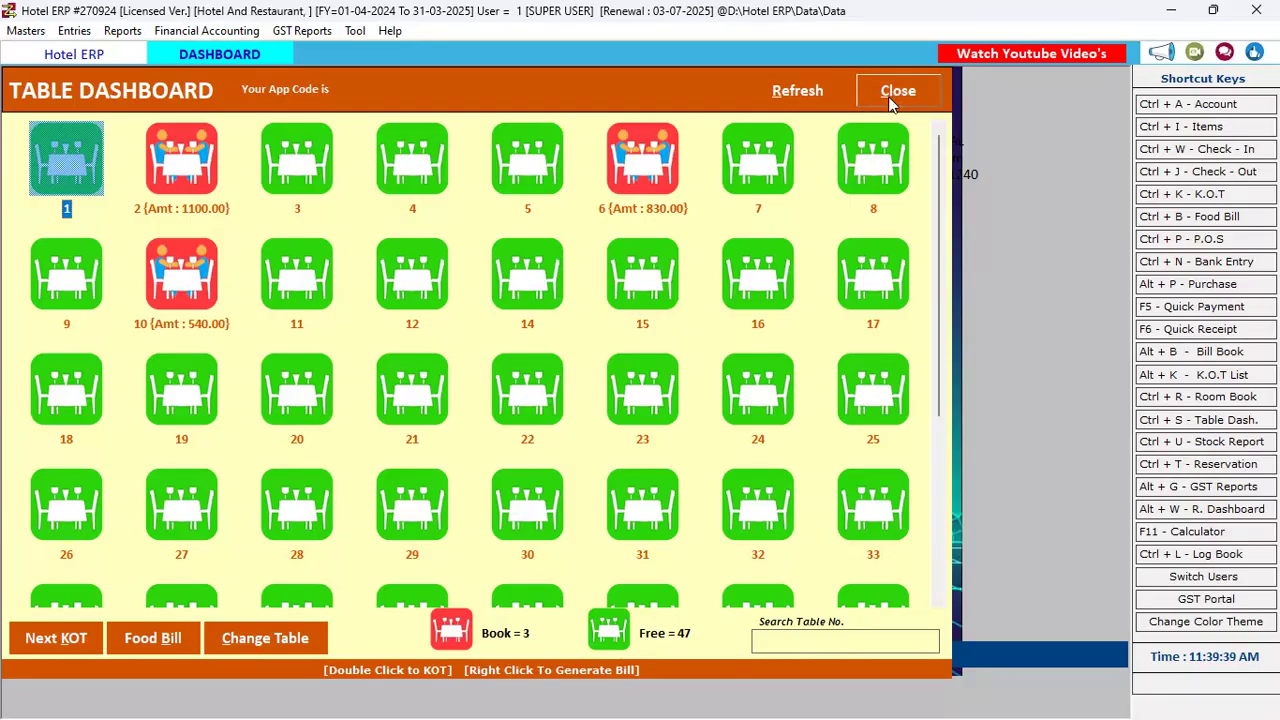
Reopen and cancel a K.O.T. form from Entries, then refresh the dashboard and select table 6 (830.00)
click(76, 31)
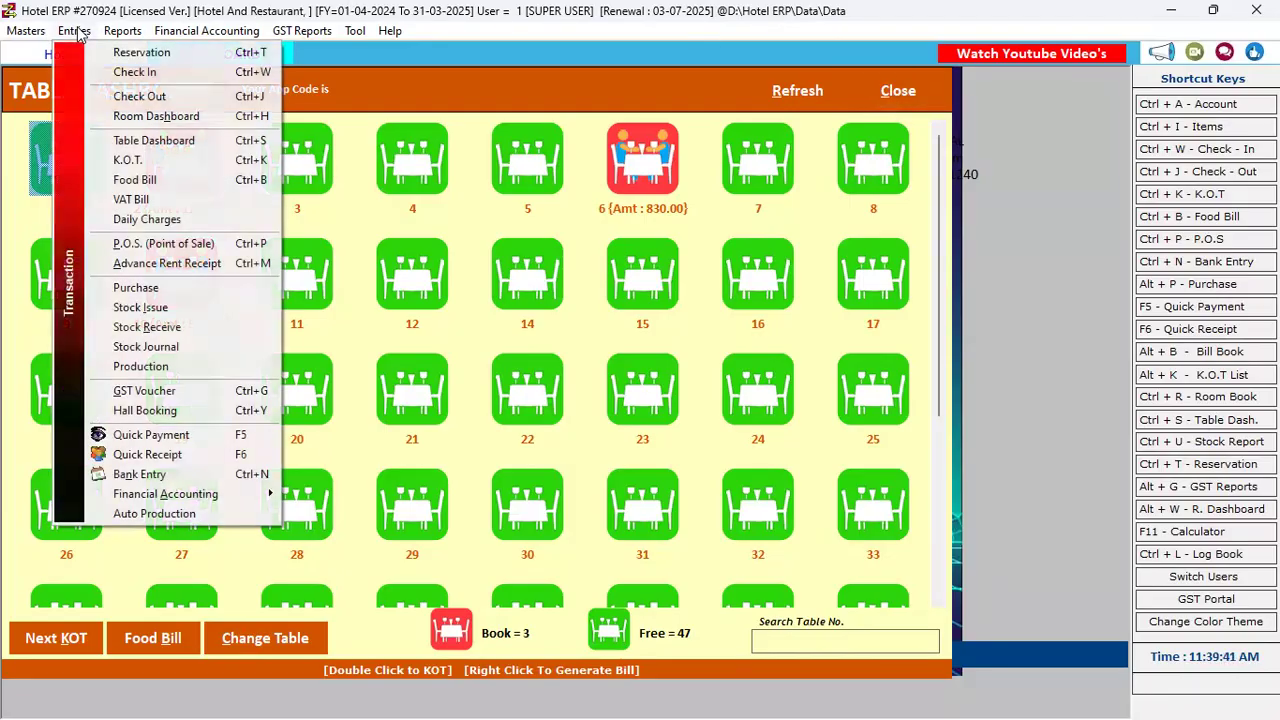
click(188, 162)
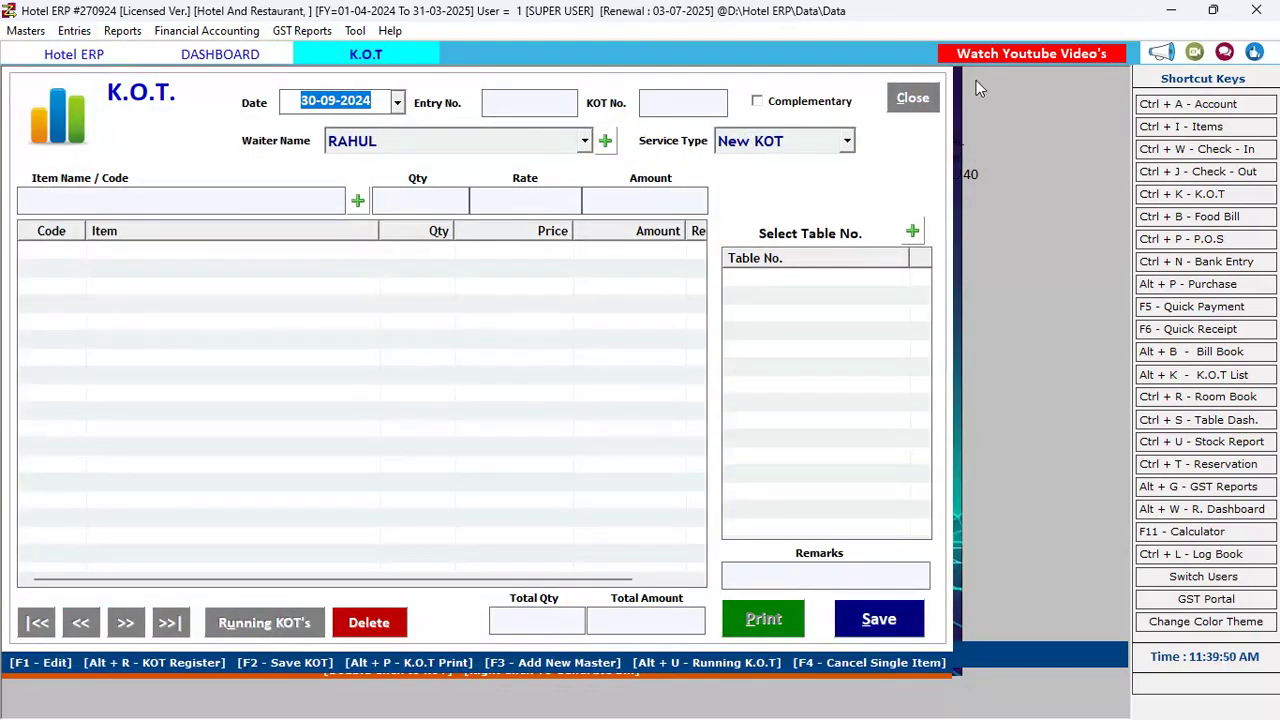
click(912, 100)
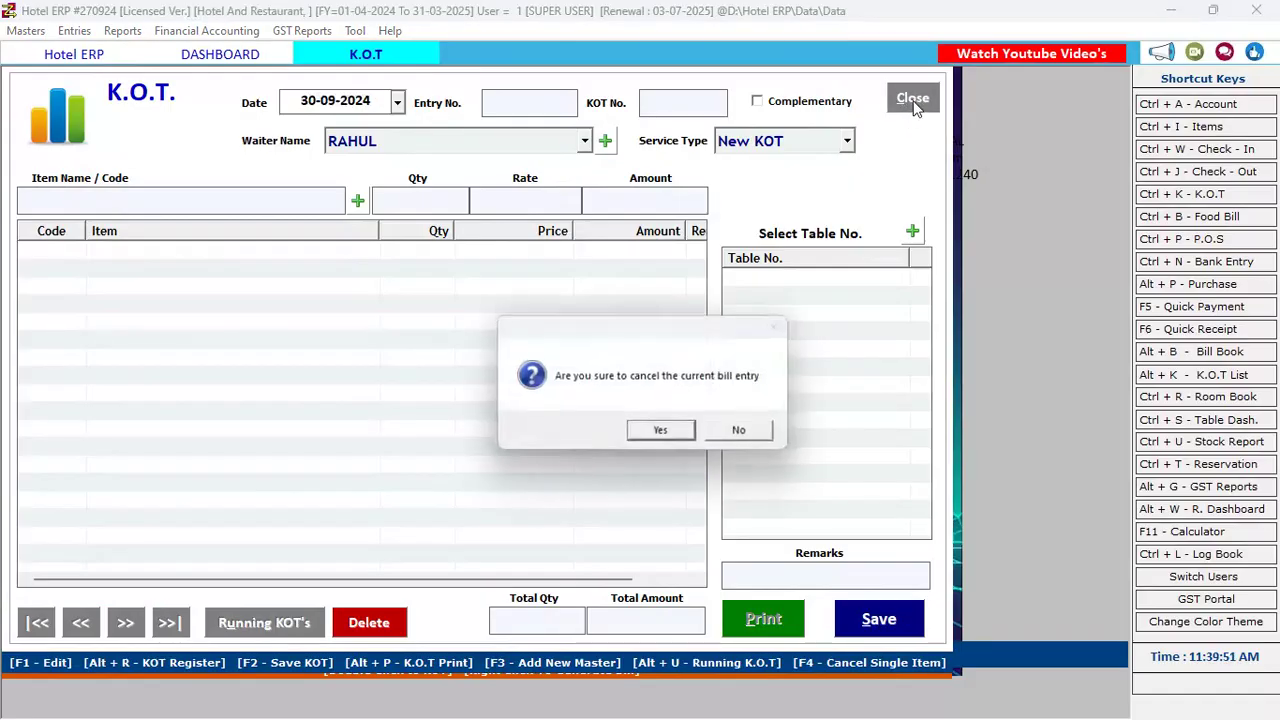
click(662, 432)
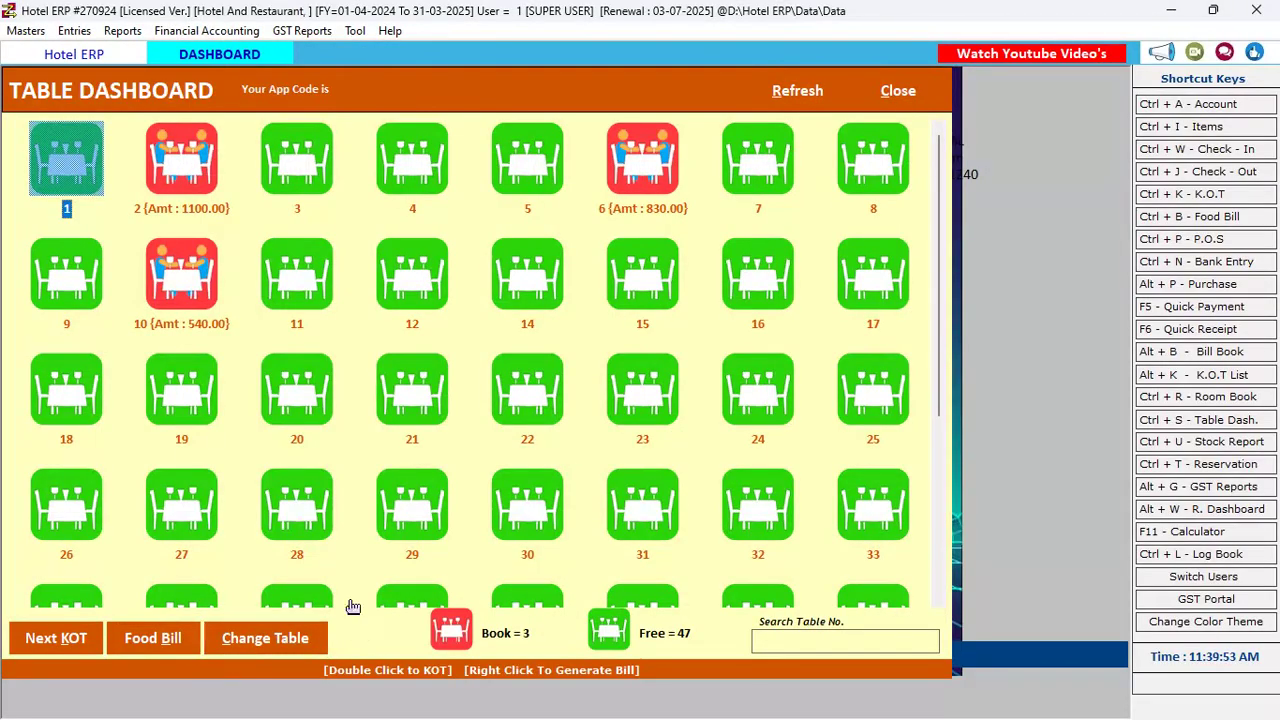
click(802, 91)
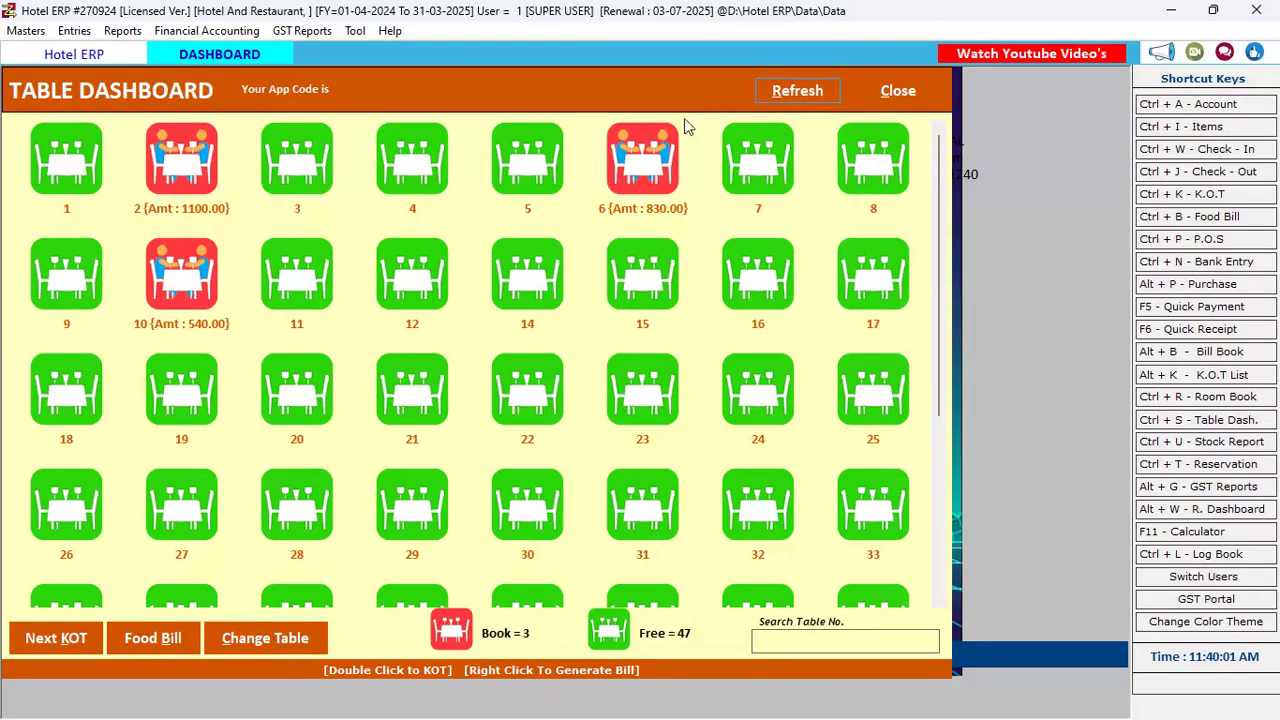
click(637, 168)
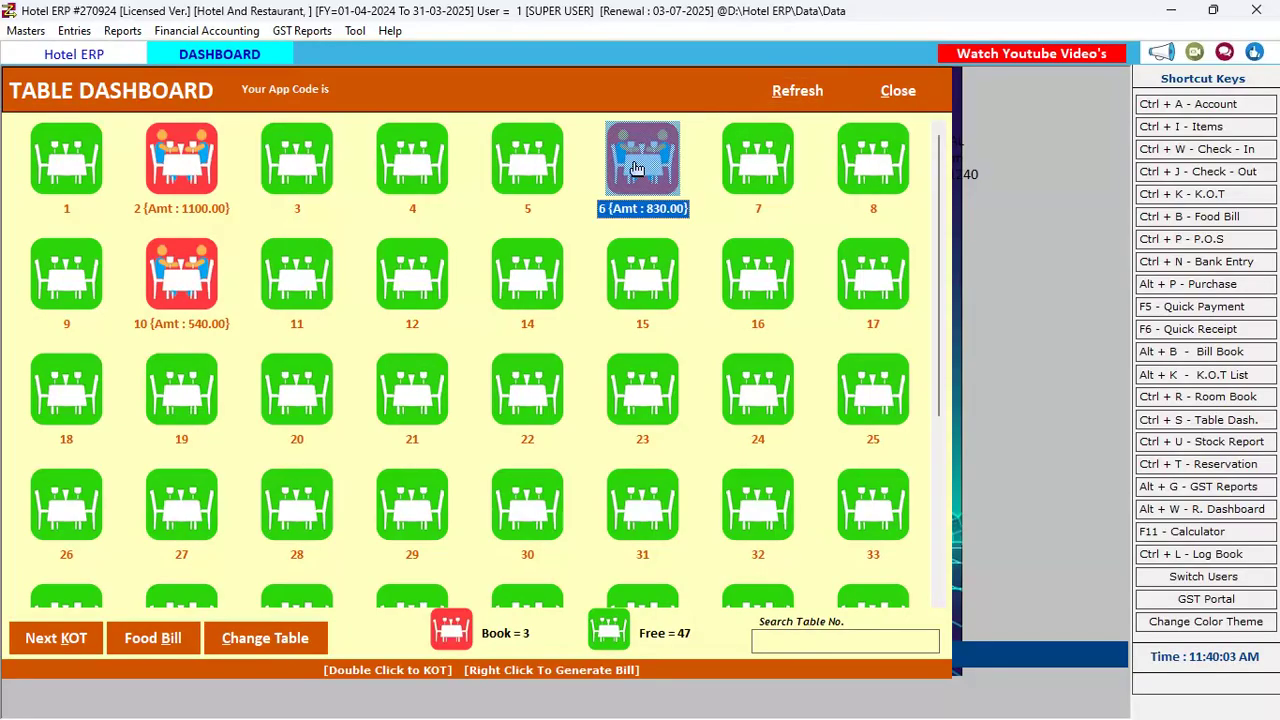
right_click(636, 167)
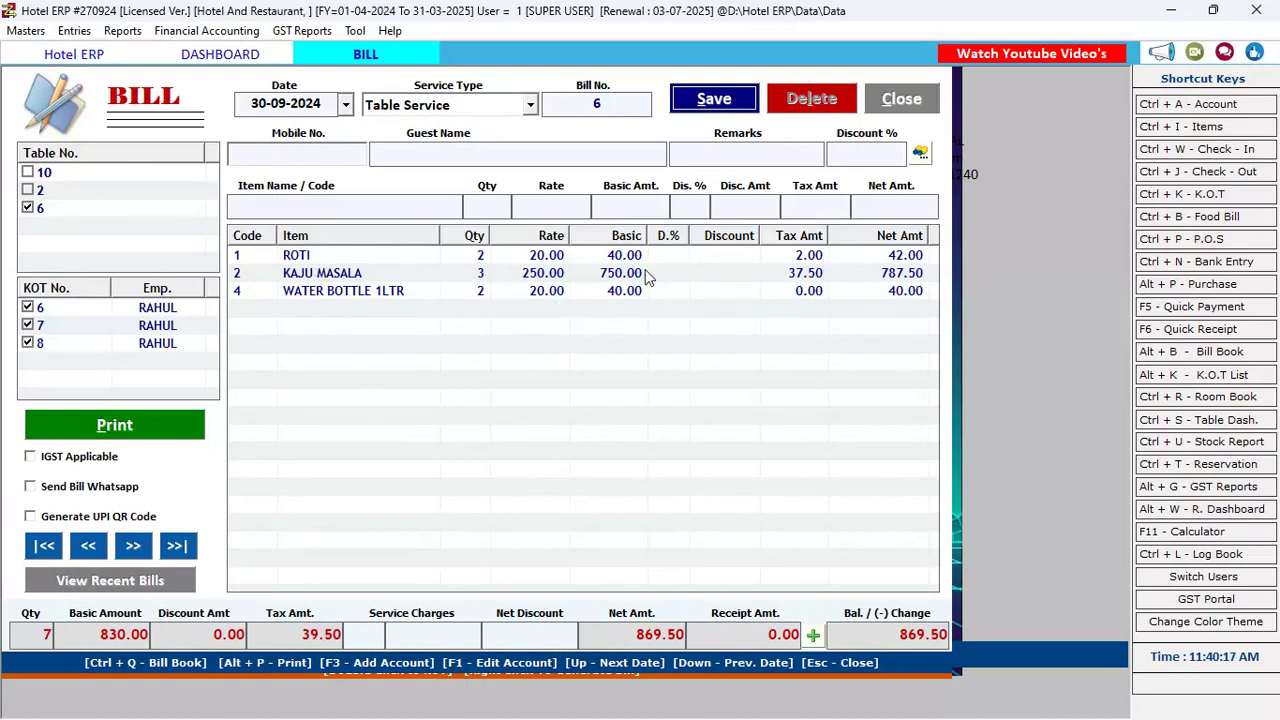
click(106, 235)
click(28, 208)
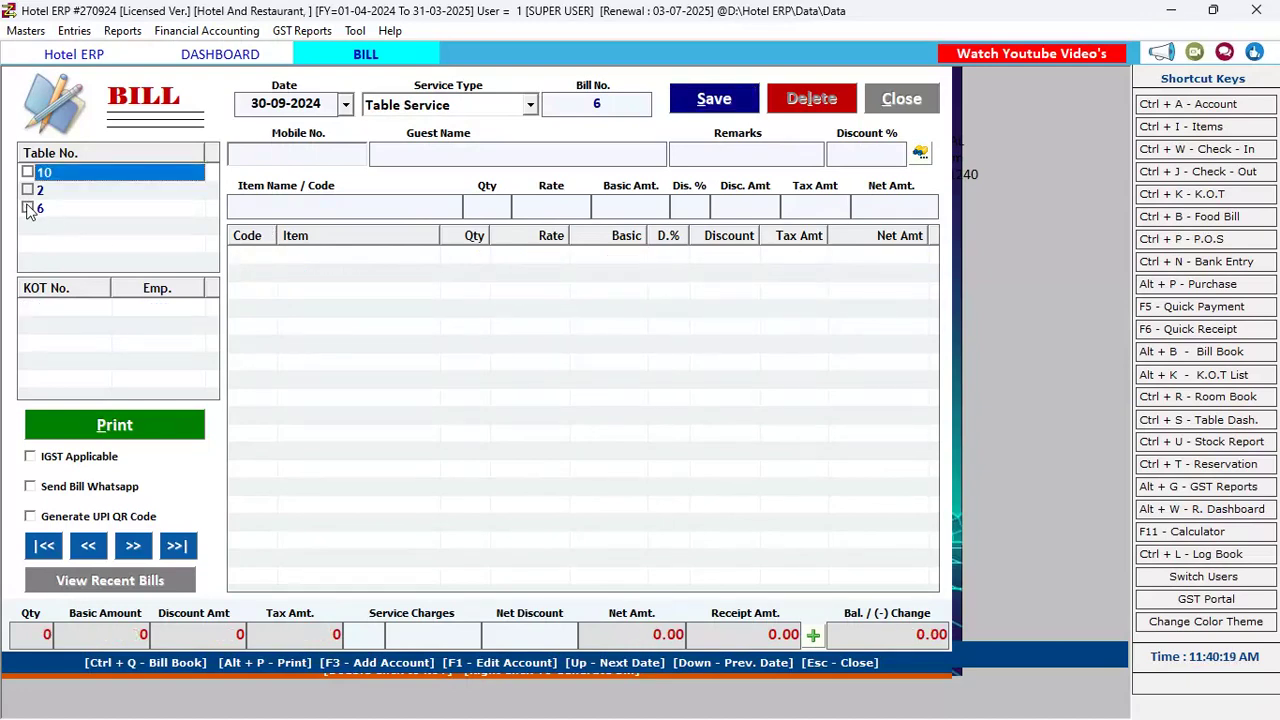
click(27, 172)
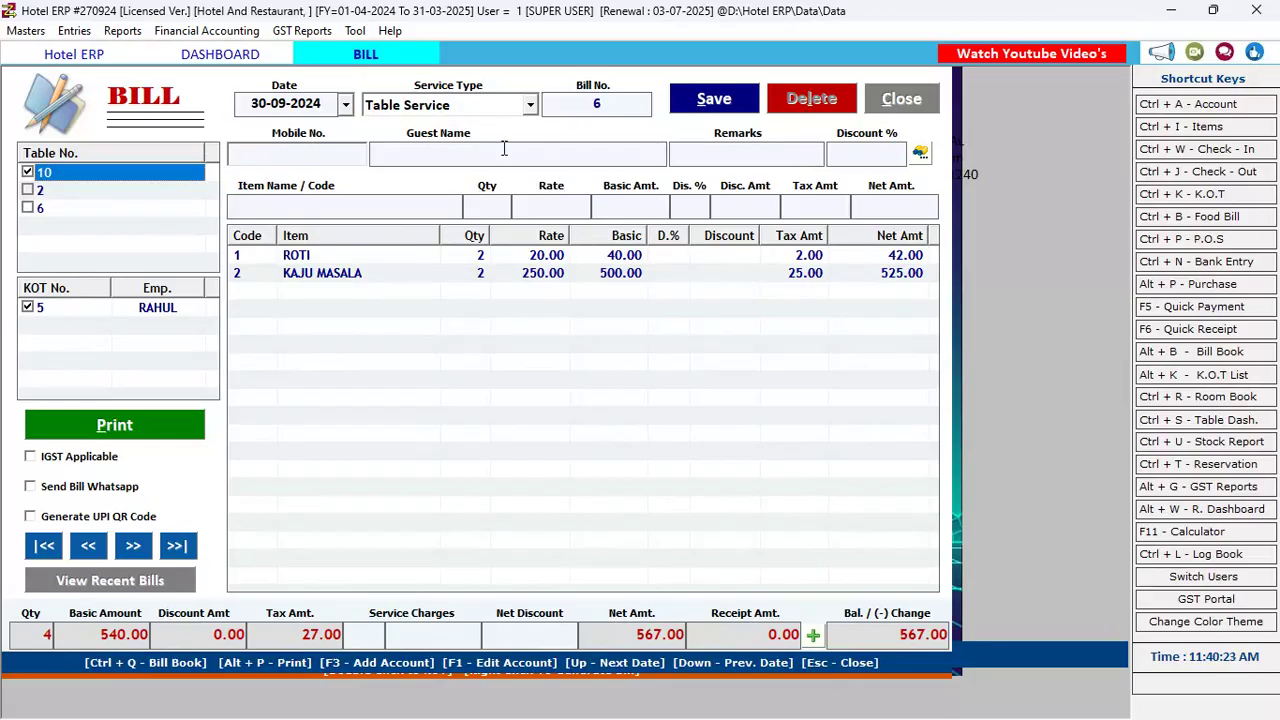
click(28, 208)
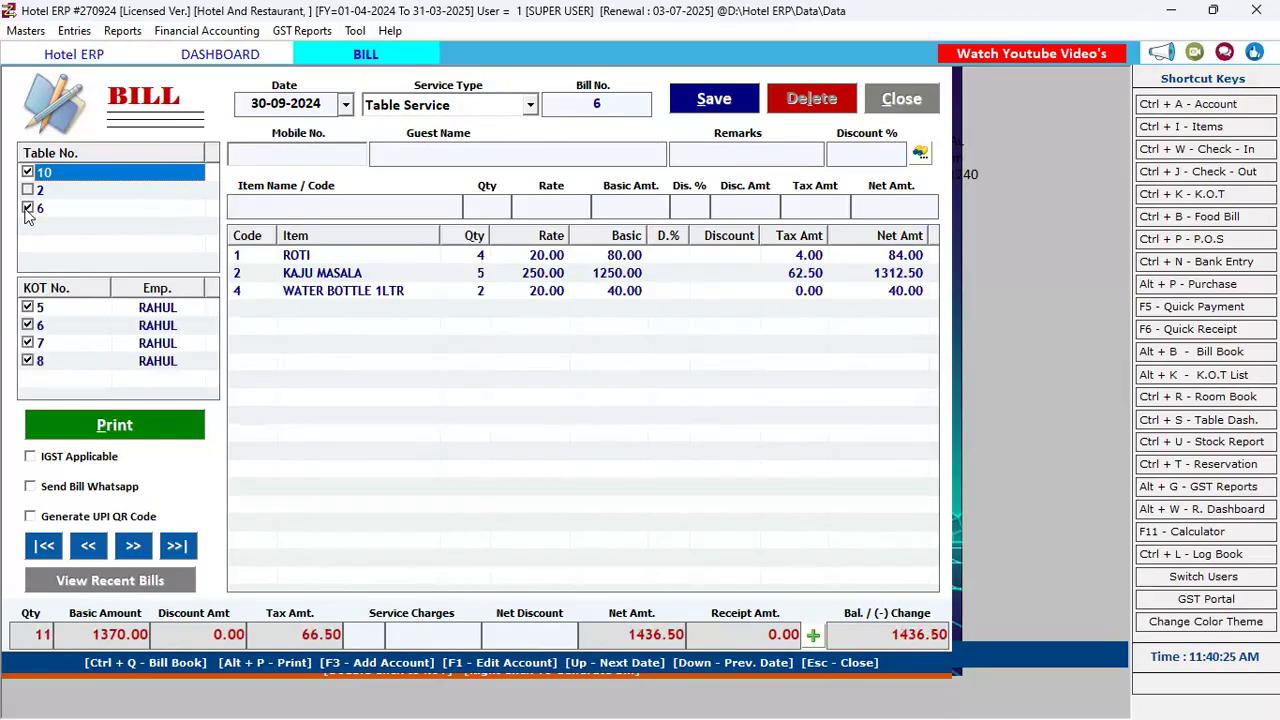
click(28, 172)
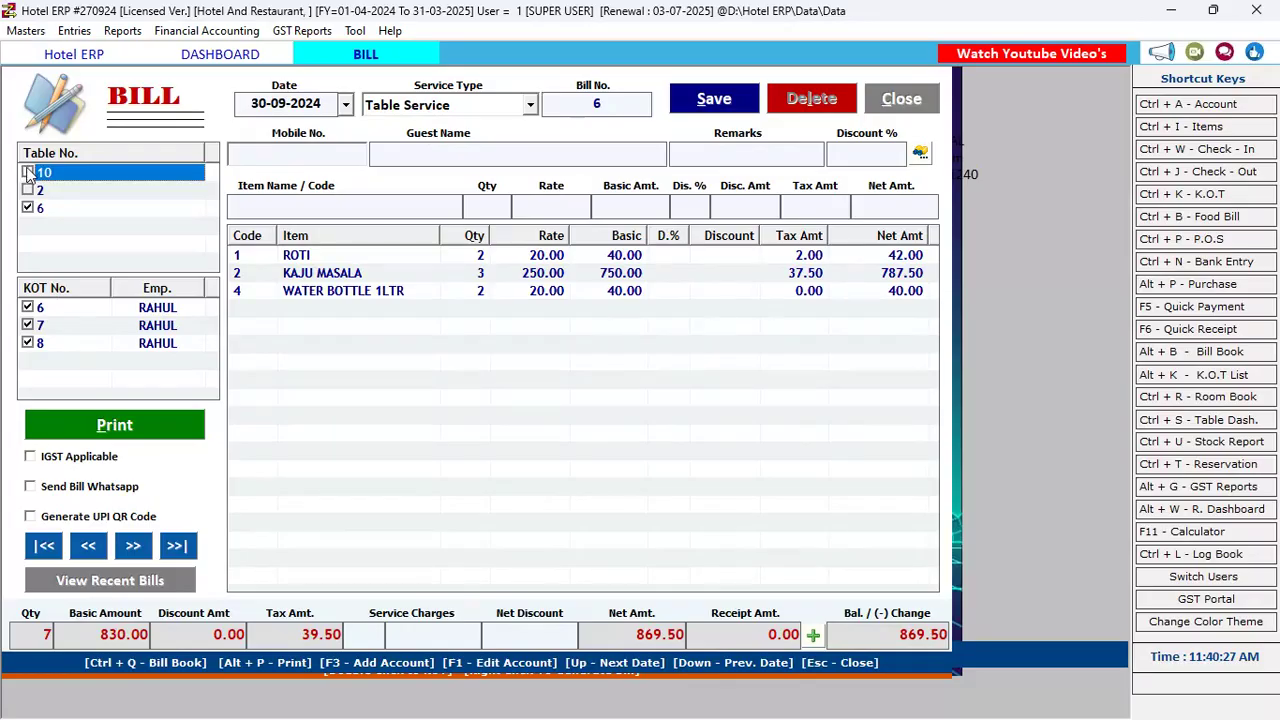
click(28, 172)
click(28, 172)
click(126, 428)
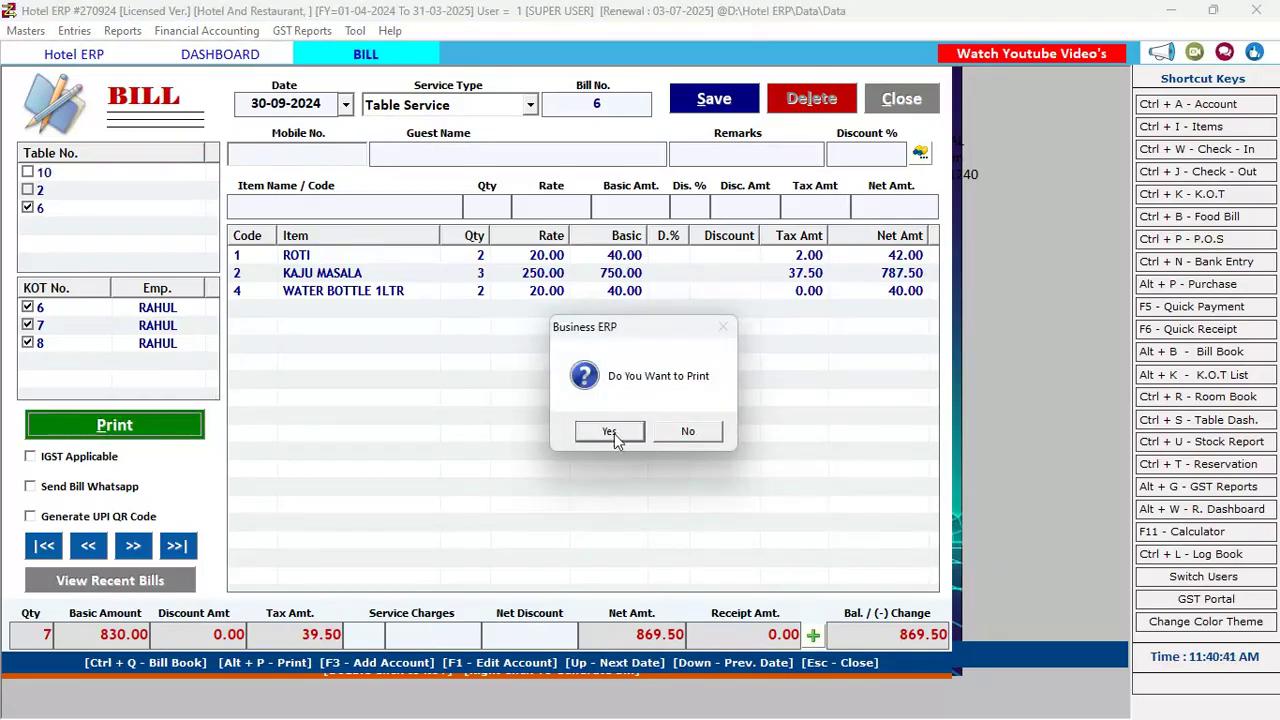
click(696, 433)
click(903, 97)
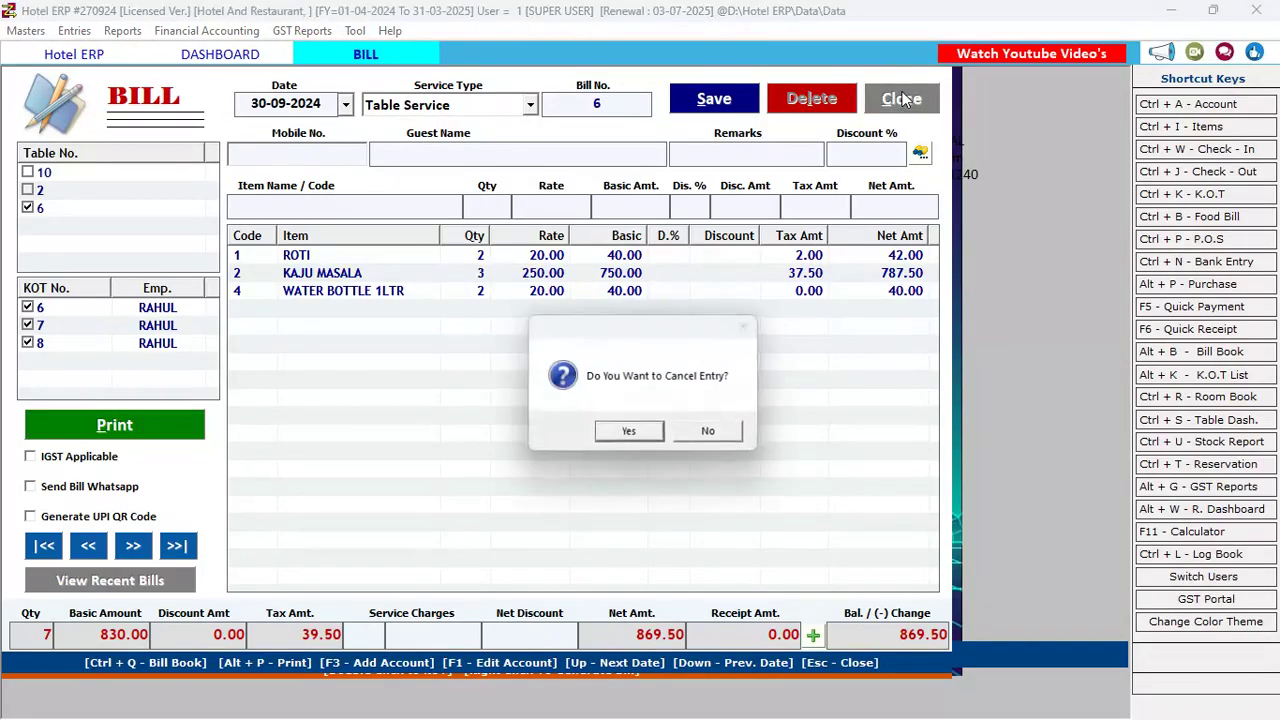
click(648, 430)
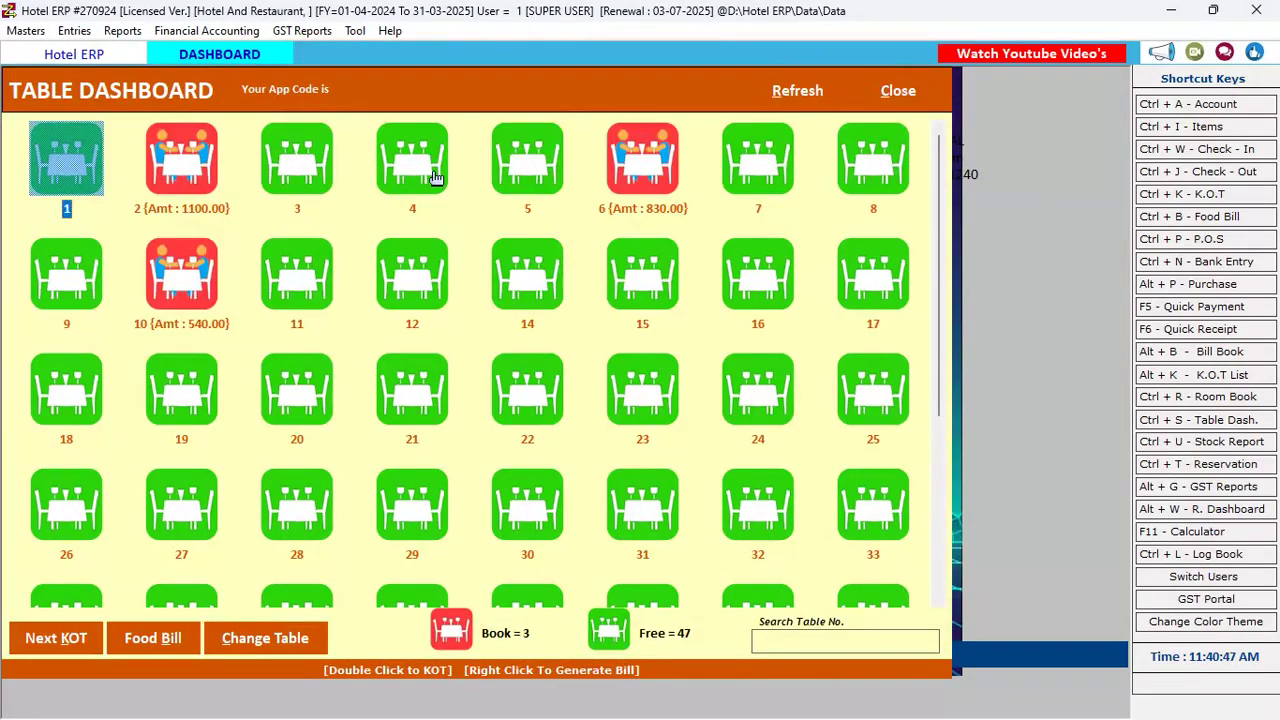
Open table 6's bill and record an 869 cash receipt amount
click(627, 188)
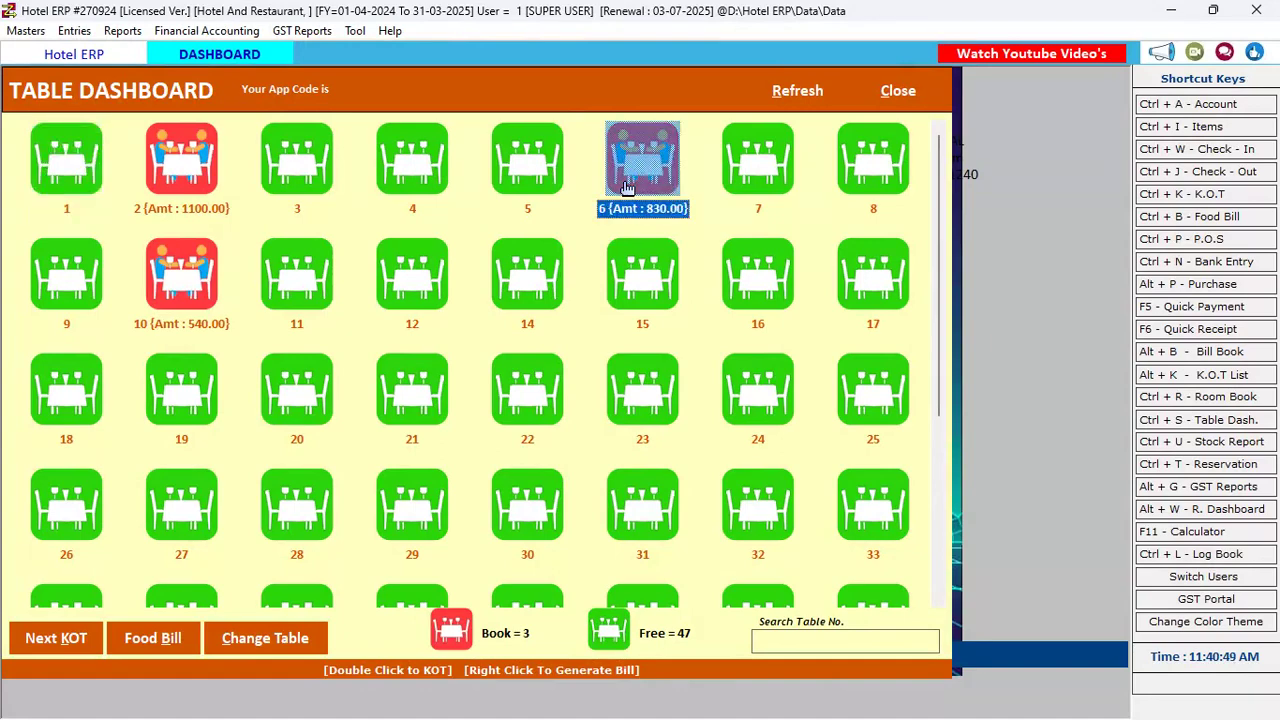
right_click(627, 188)
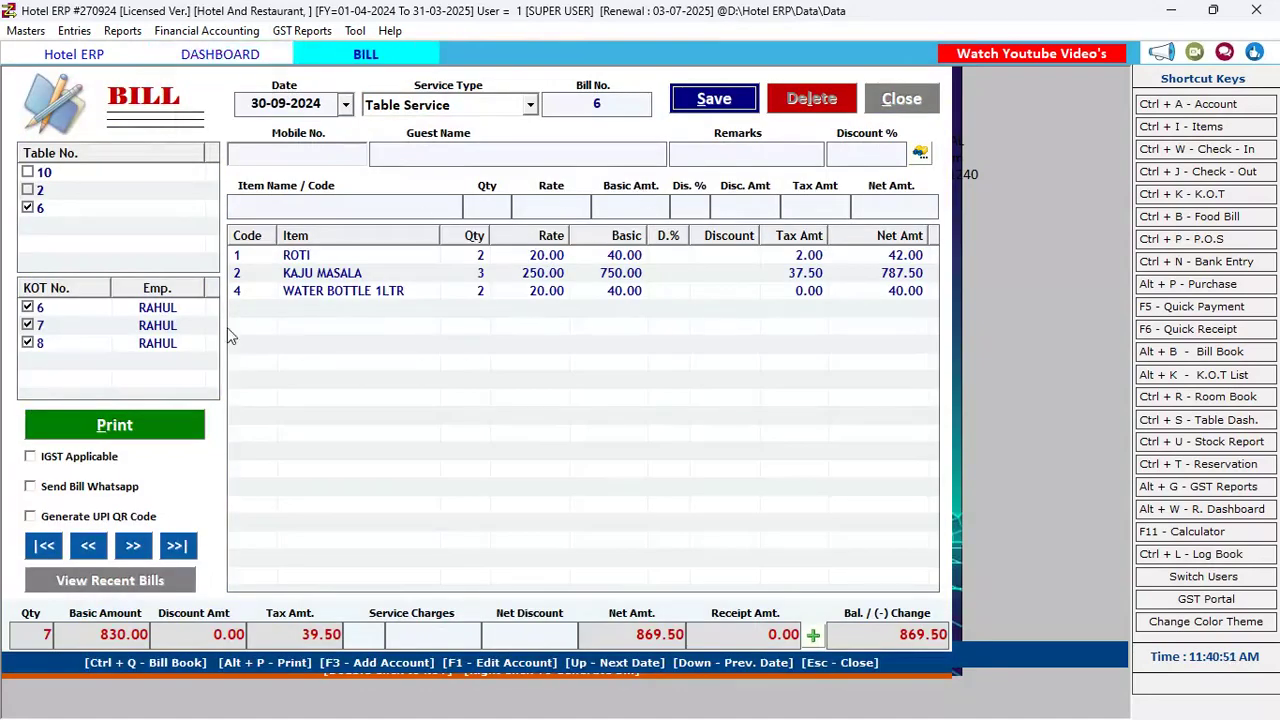
click(812, 636)
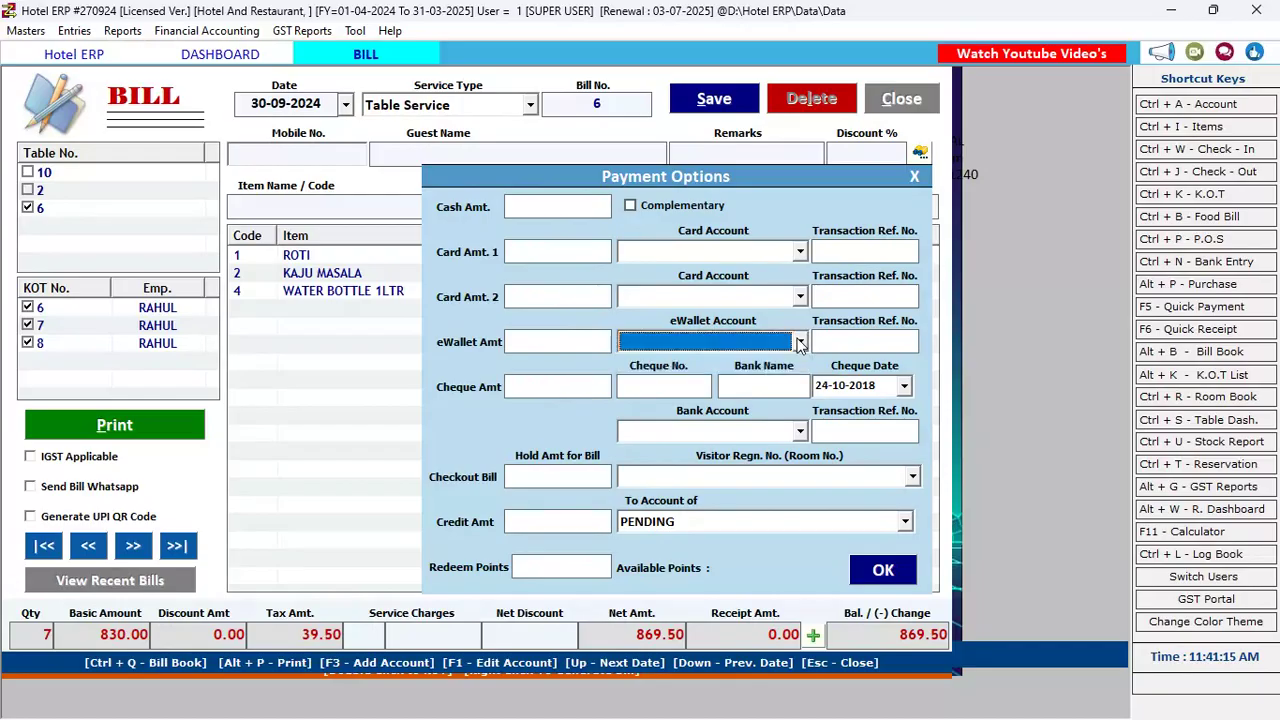
click(550, 206)
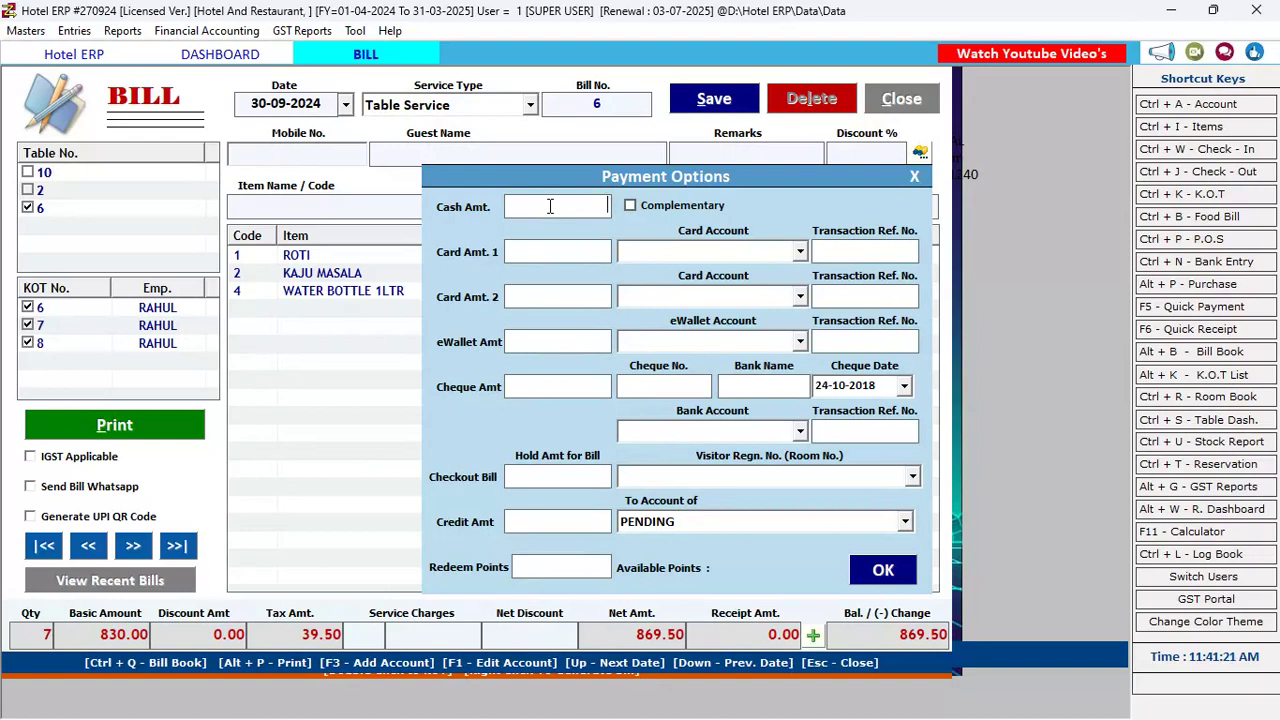
text(869)
click(901, 578)
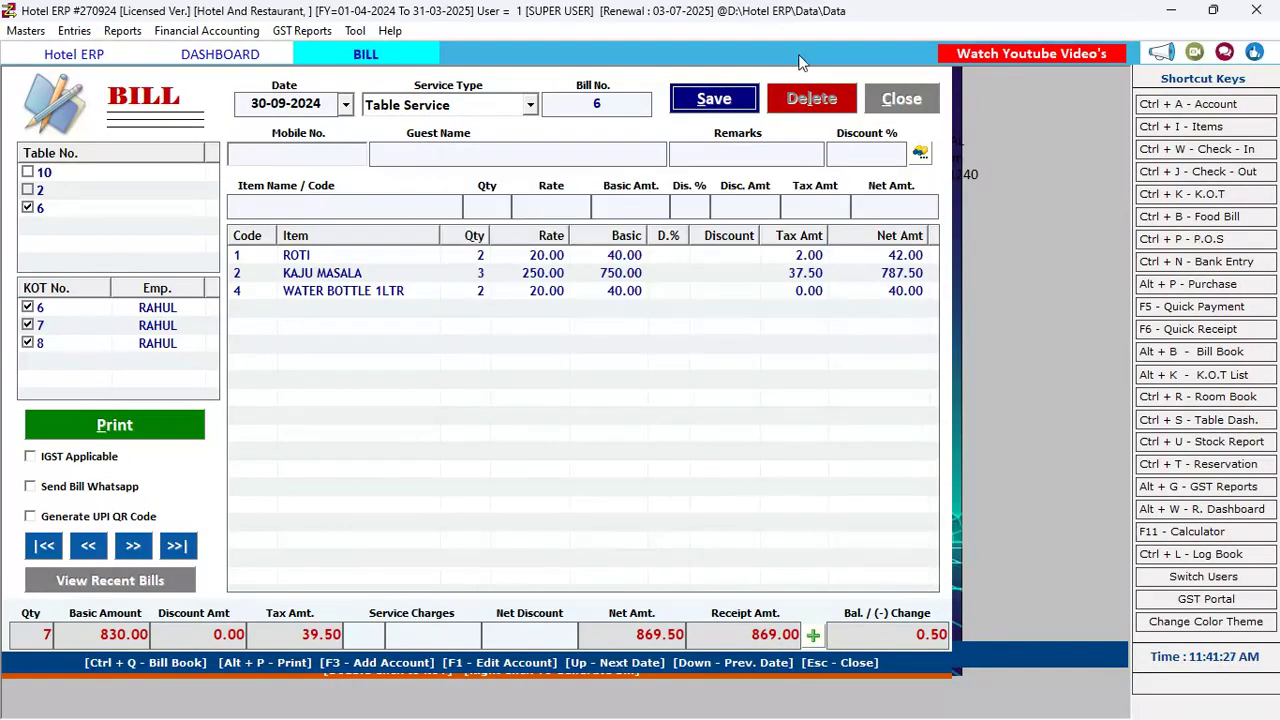
Save the bill without printing, close it, and open the room dashboard
click(714, 98)
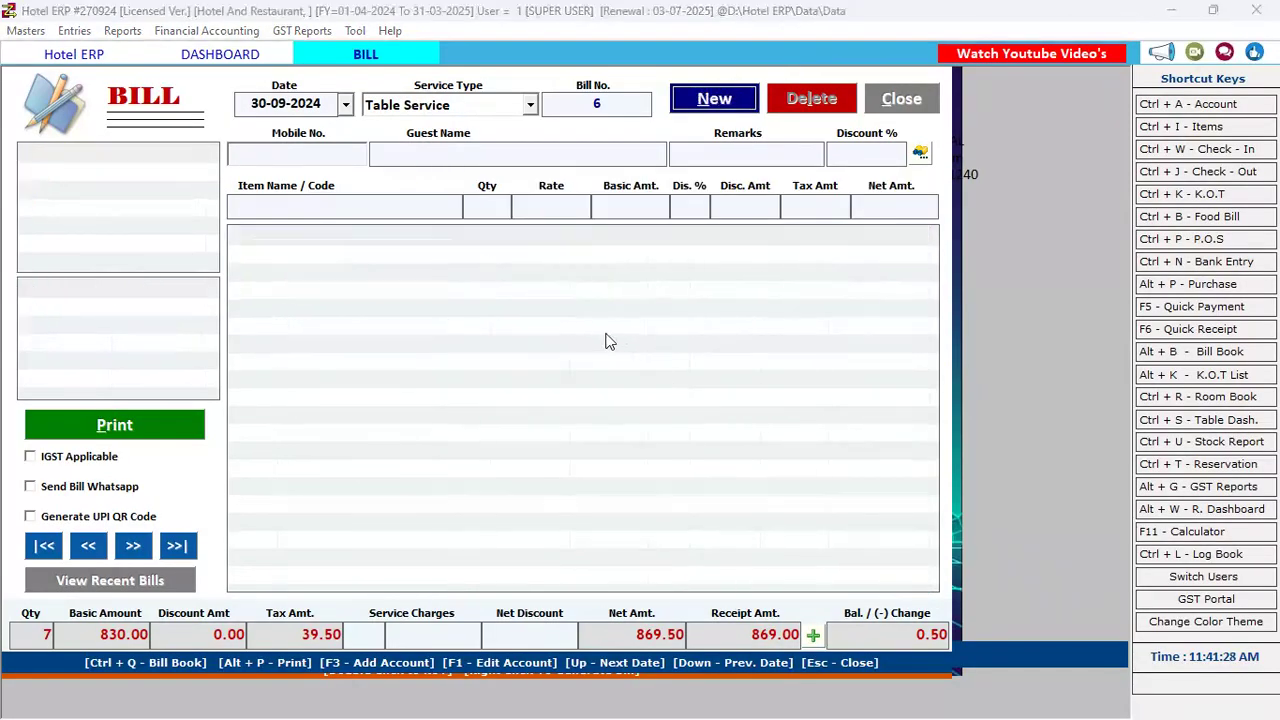
click(704, 433)
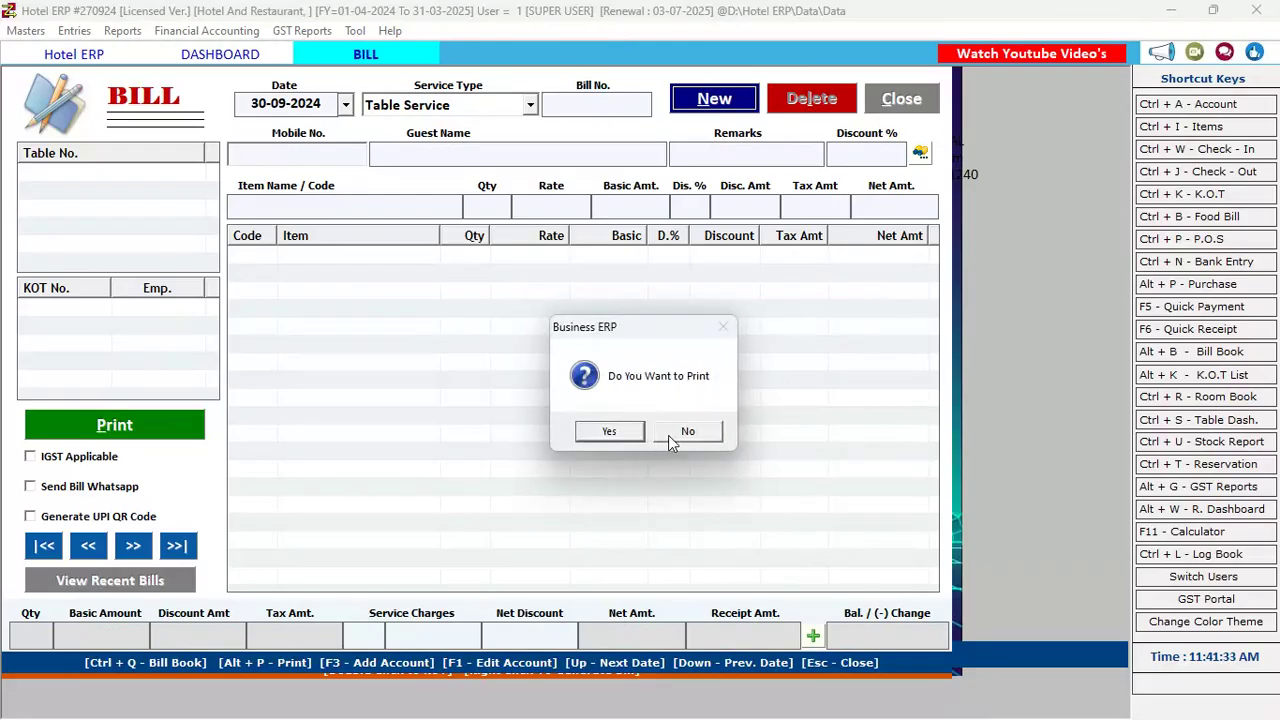
click(670, 440)
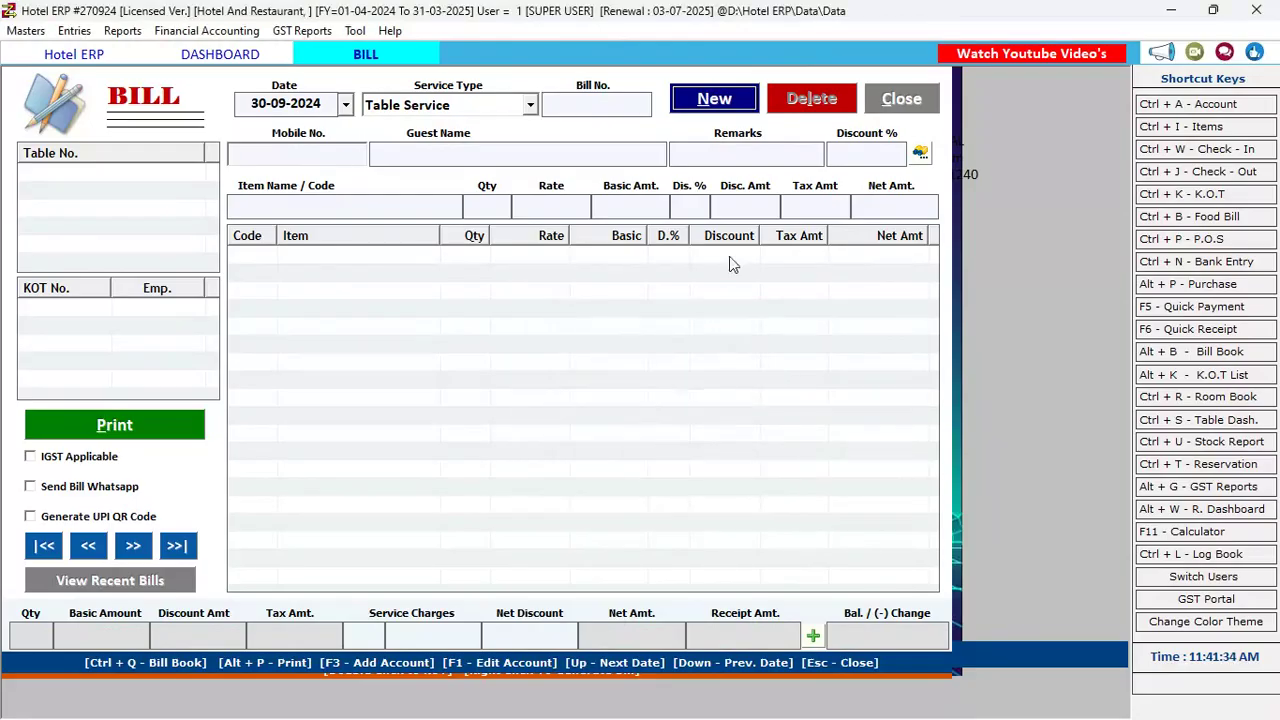
click(895, 104)
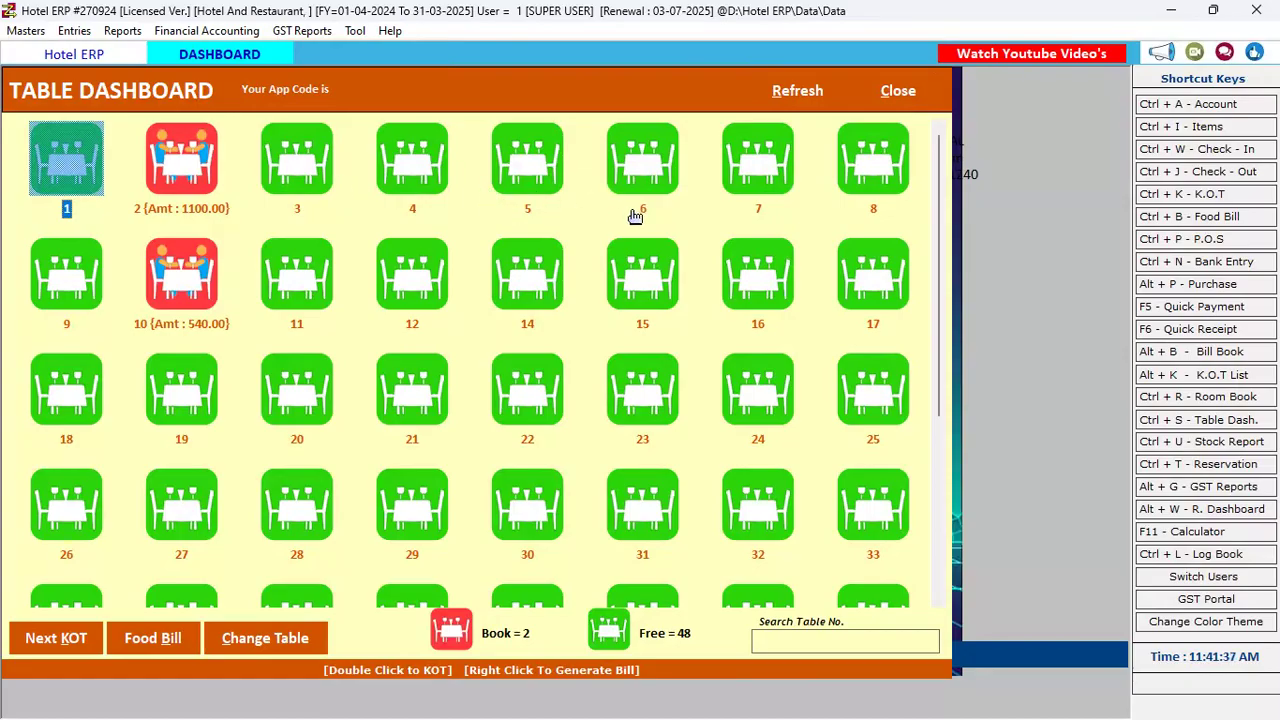
click(564, 188)
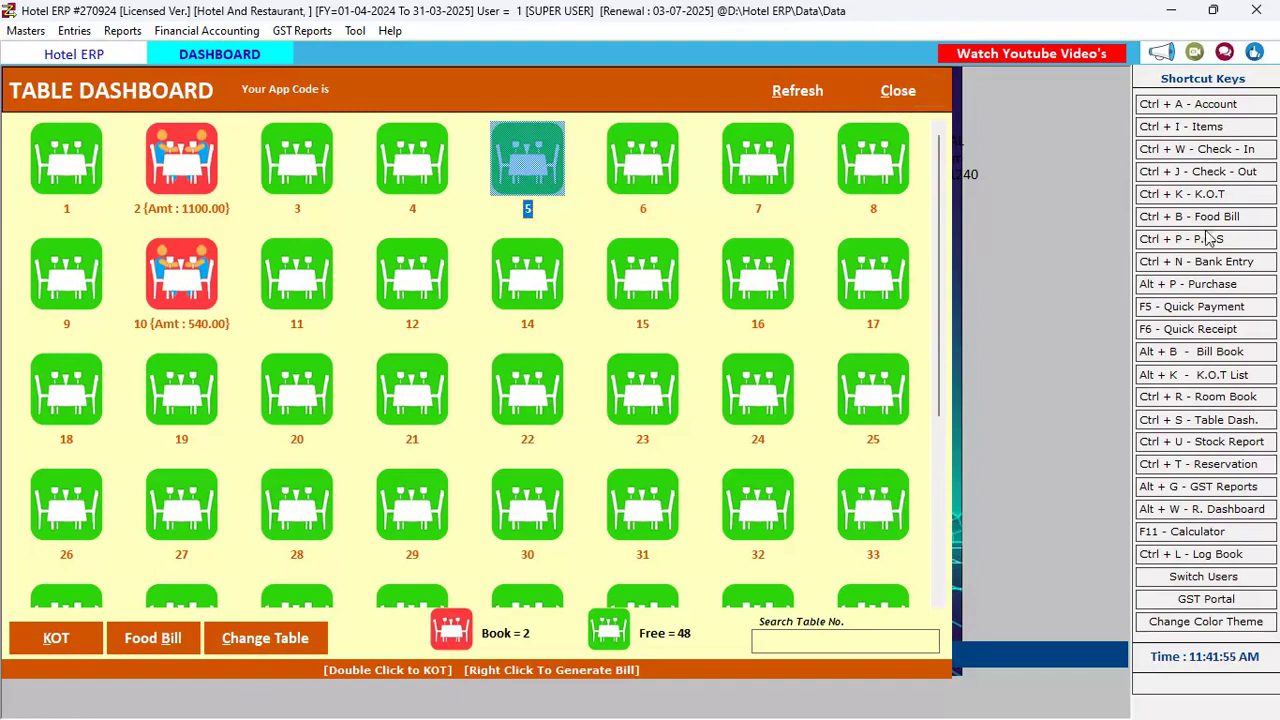
click(1219, 512)
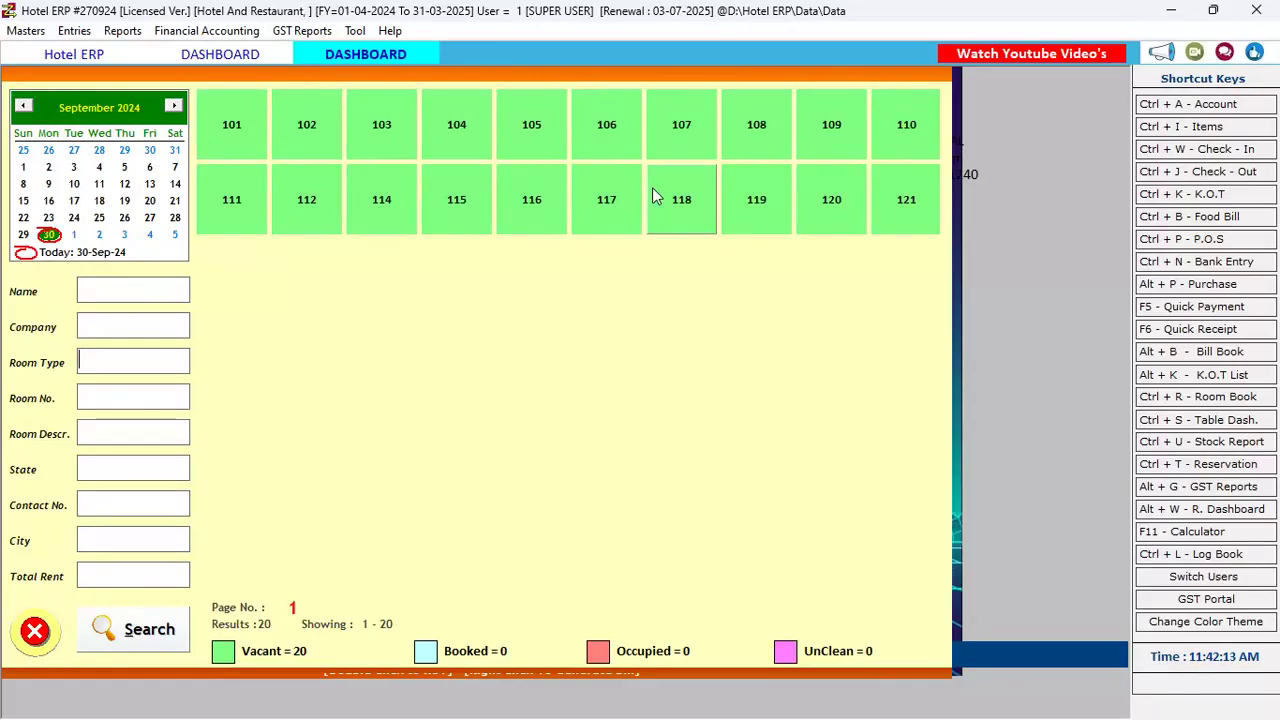
Start a new reservation from Entries > Reservation, booking number 1 dated 30-09-2024
click(88, 34)
key(Down)
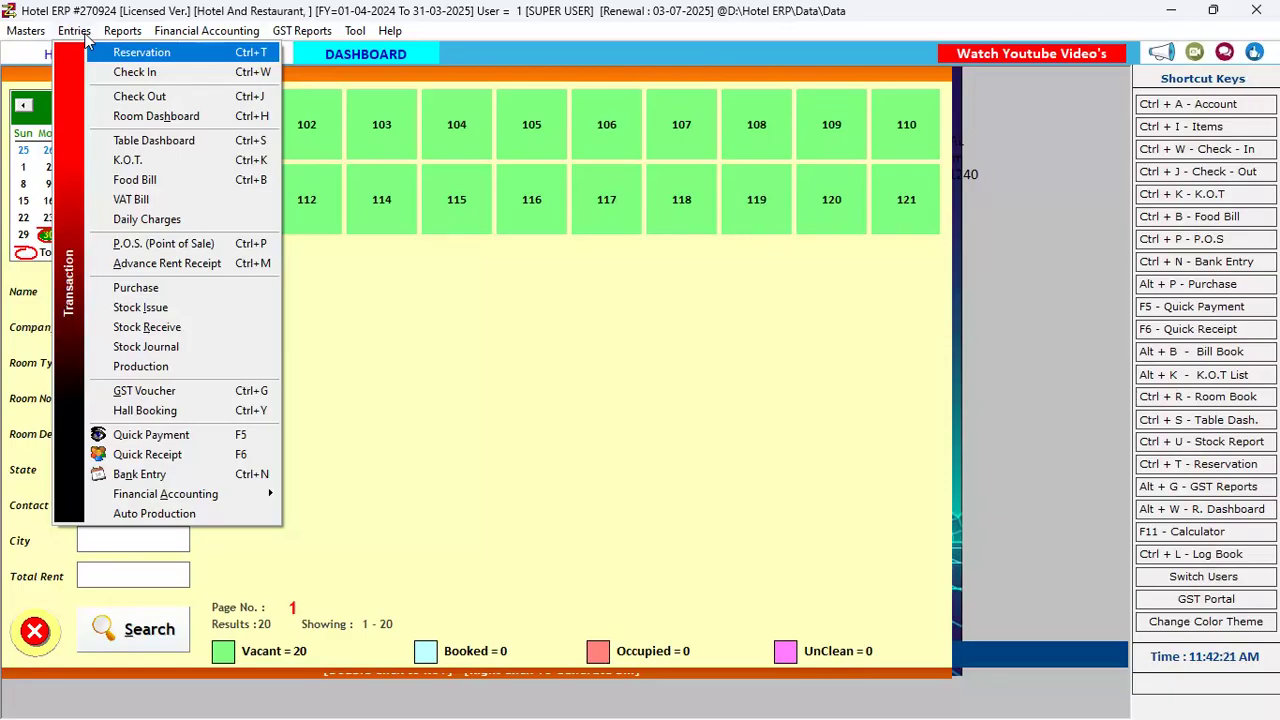
key(Return)
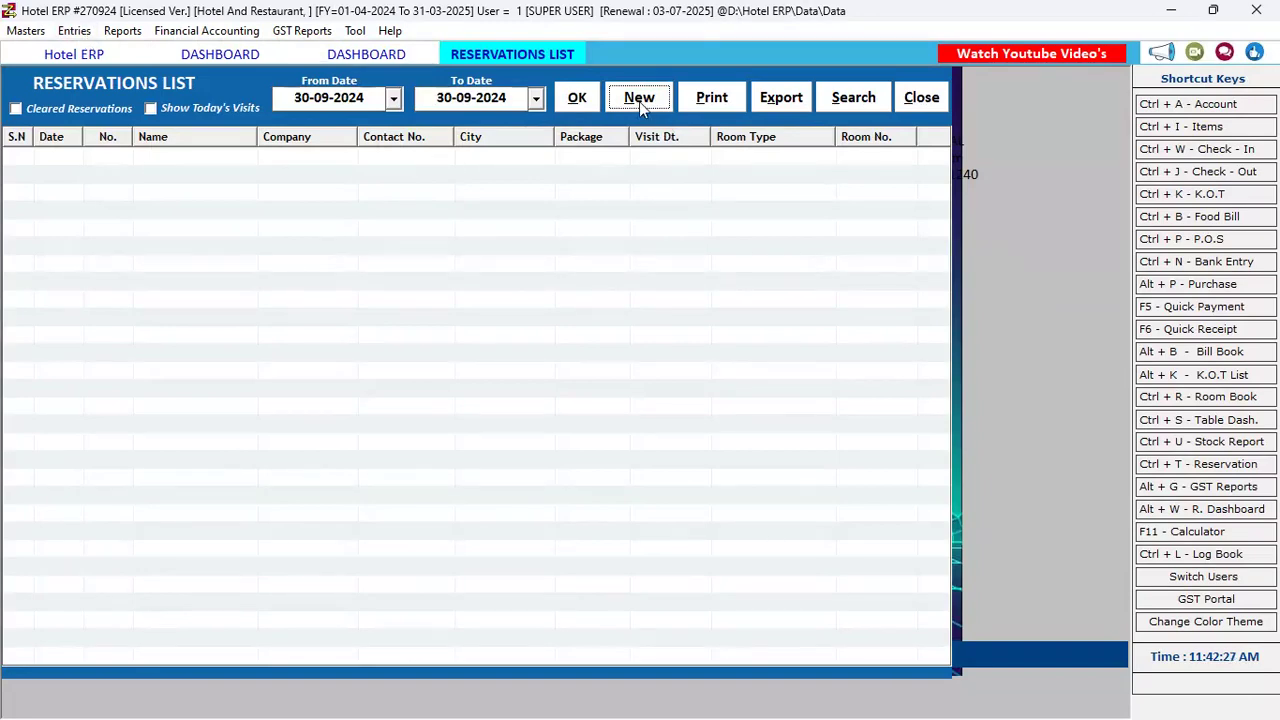
click(639, 101)
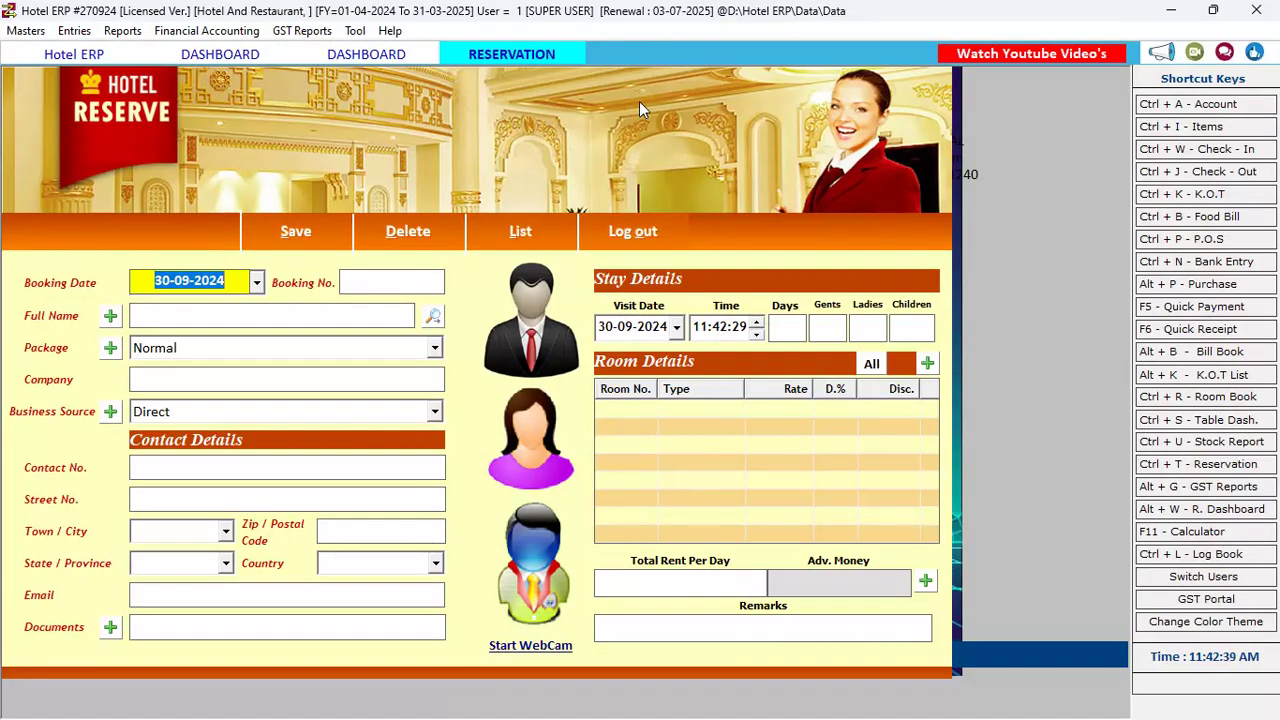
key(Tab)
key(Tab)
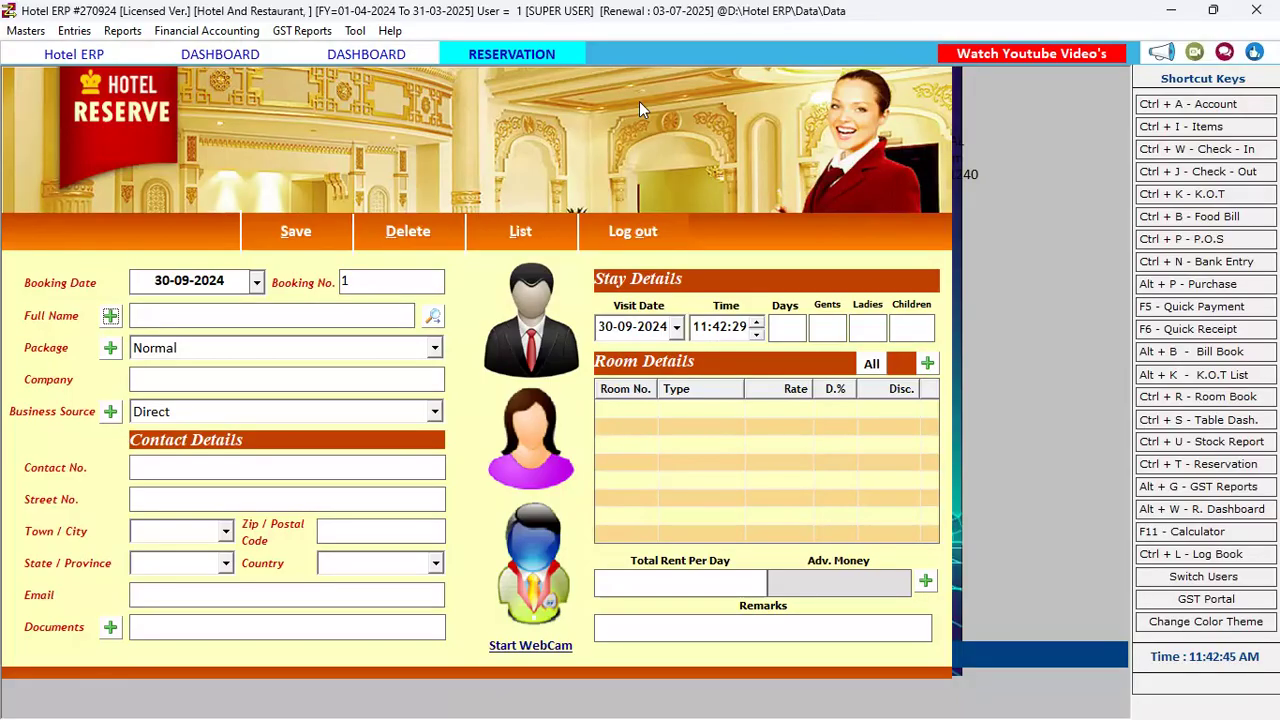
key(Return)
Enter the guest's full name with title Mr. and the first name
key(Return)
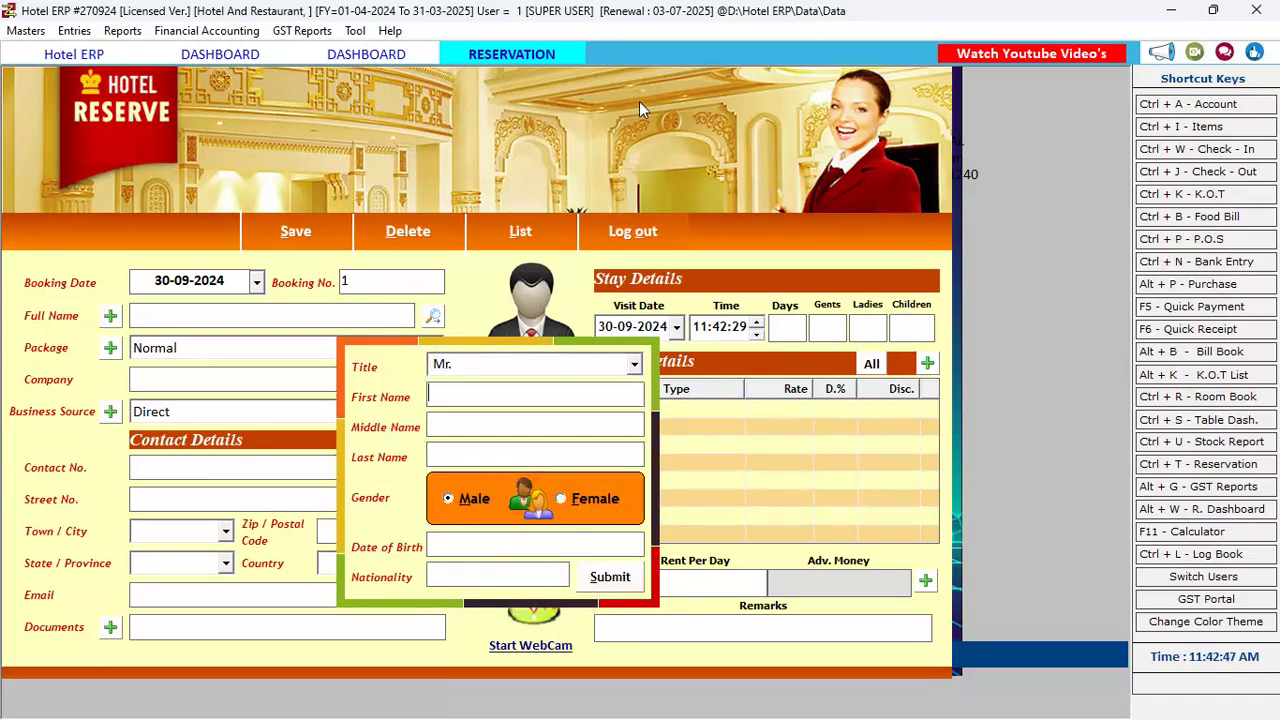
text(VAIBHAV)
key(Return)
key(Return)
key(Return)
key(Return)
key(Return)
key(Return)
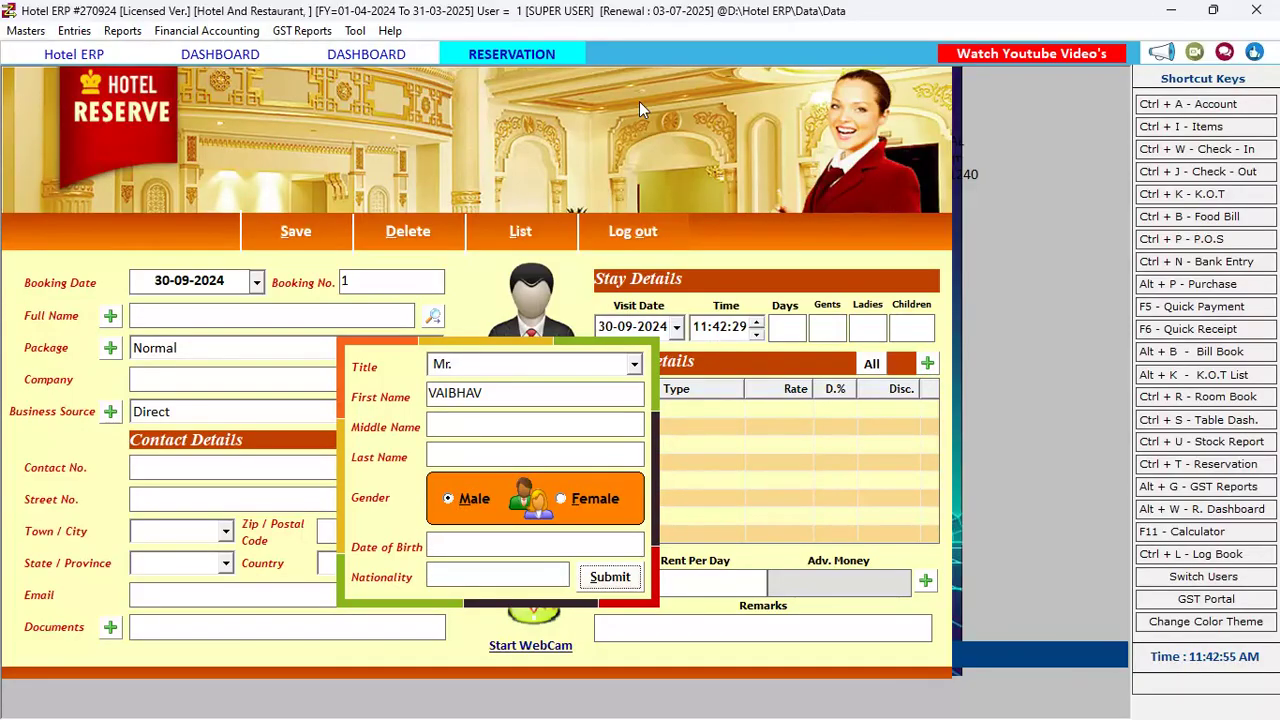
key(Return)
key(Return)
key(Return)
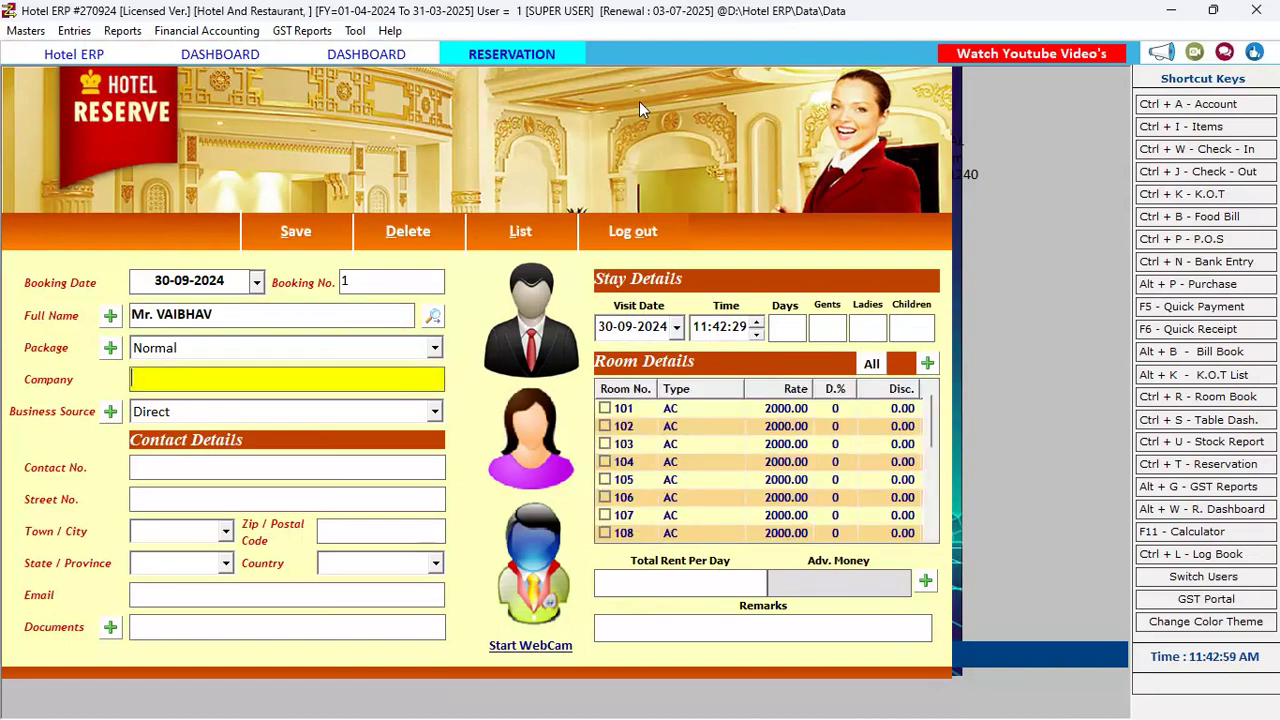
Keep Direct as the business source after browsing the options
key(Return)
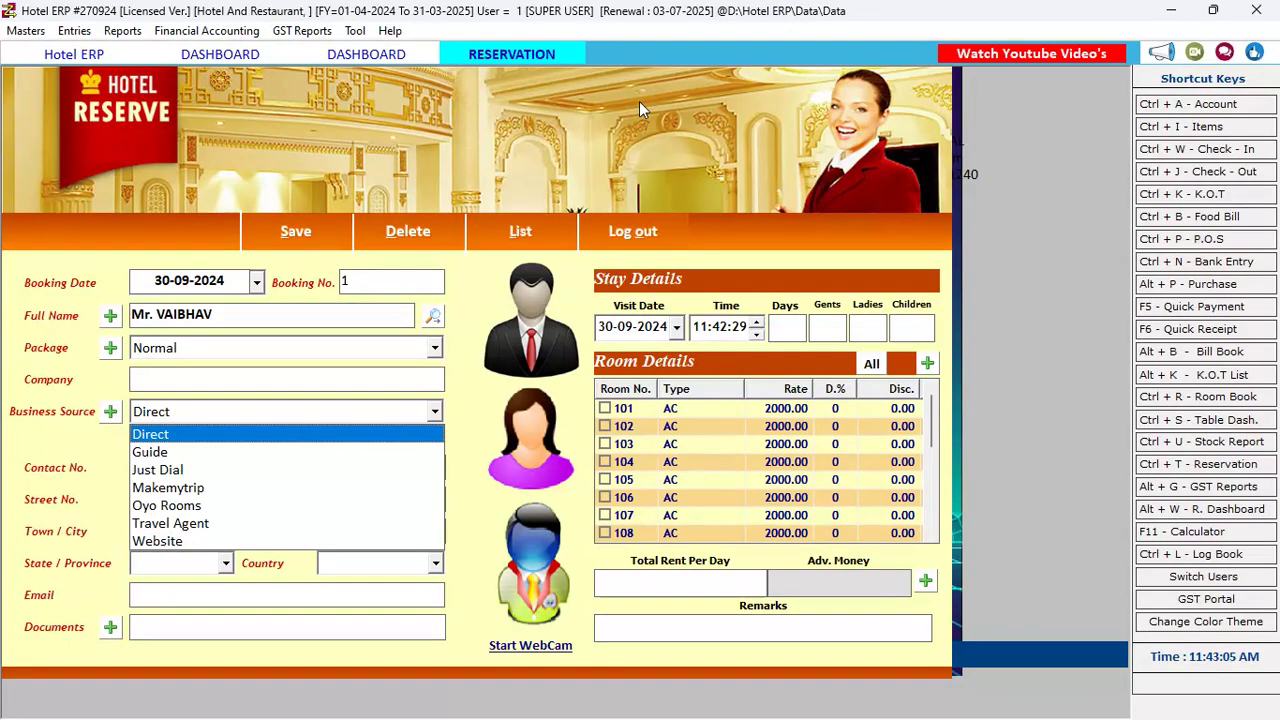
key(Down)
key(Down)
key(Down)
key(Down)
key(Down)
key(Down)
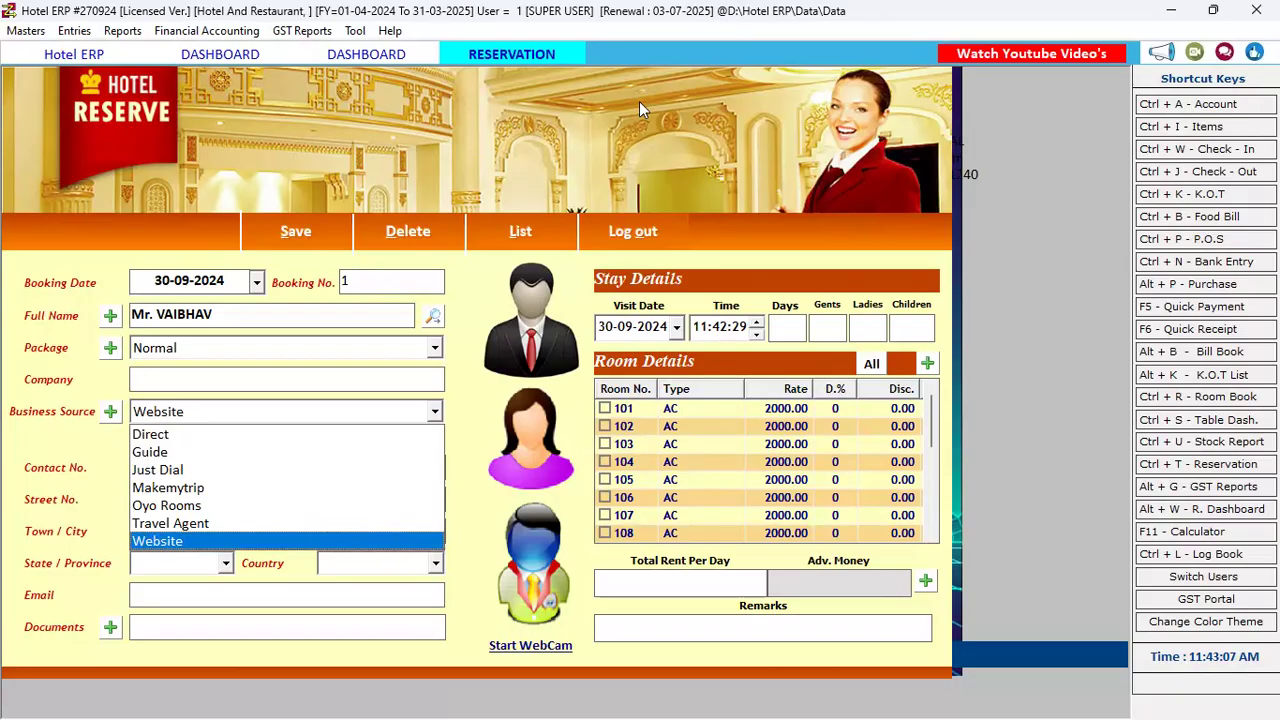
key(Up)
key(Up)
key(Up)
key(Up)
key(Up)
key(Up)
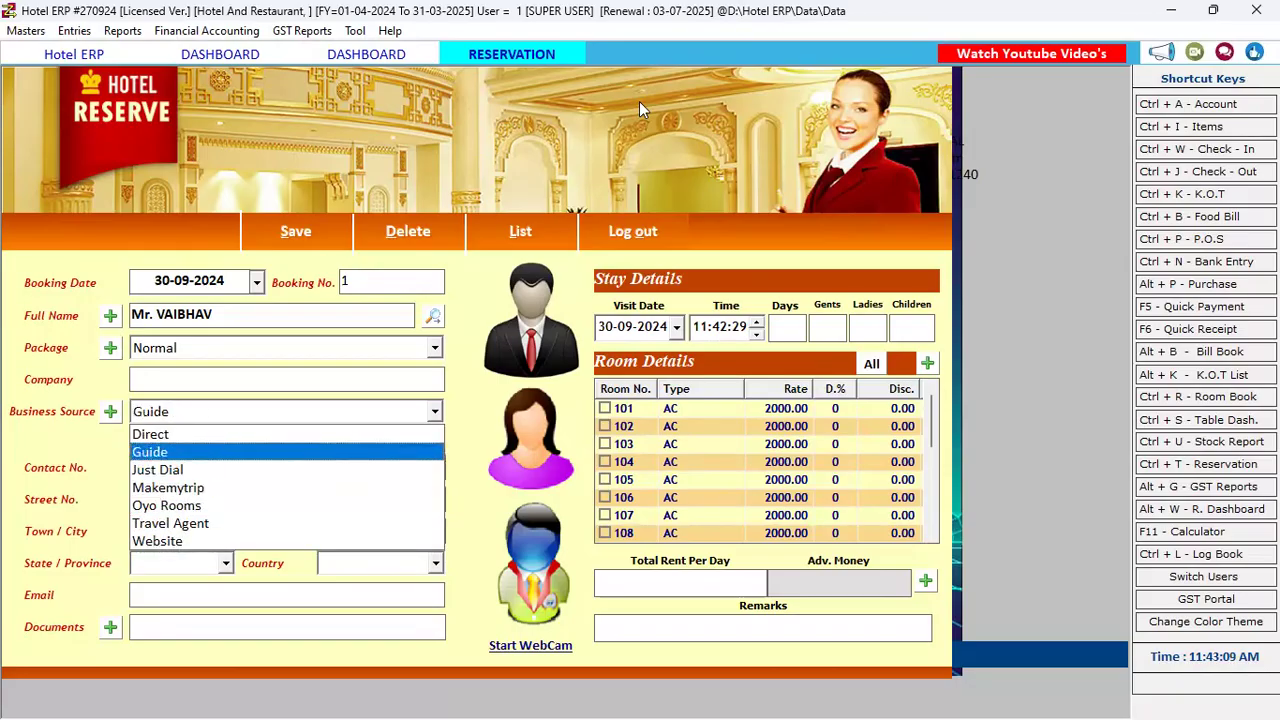
key(Down)
key(Up)
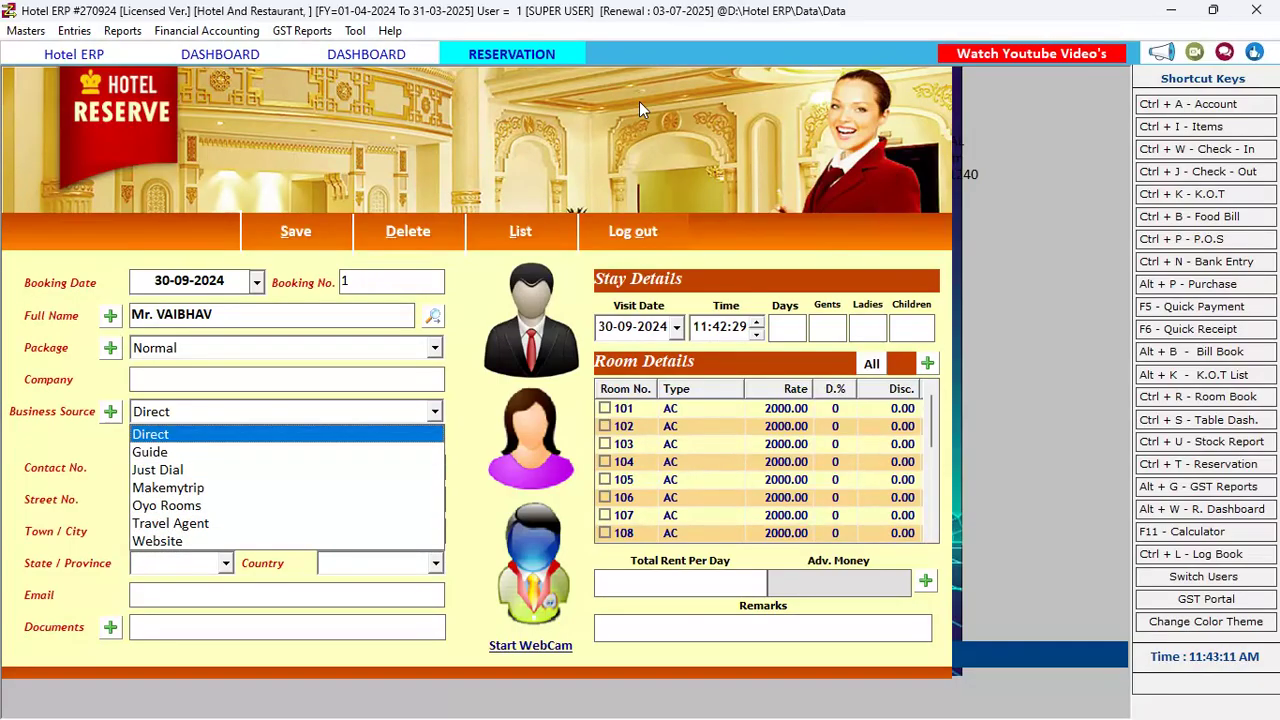
key(Return)
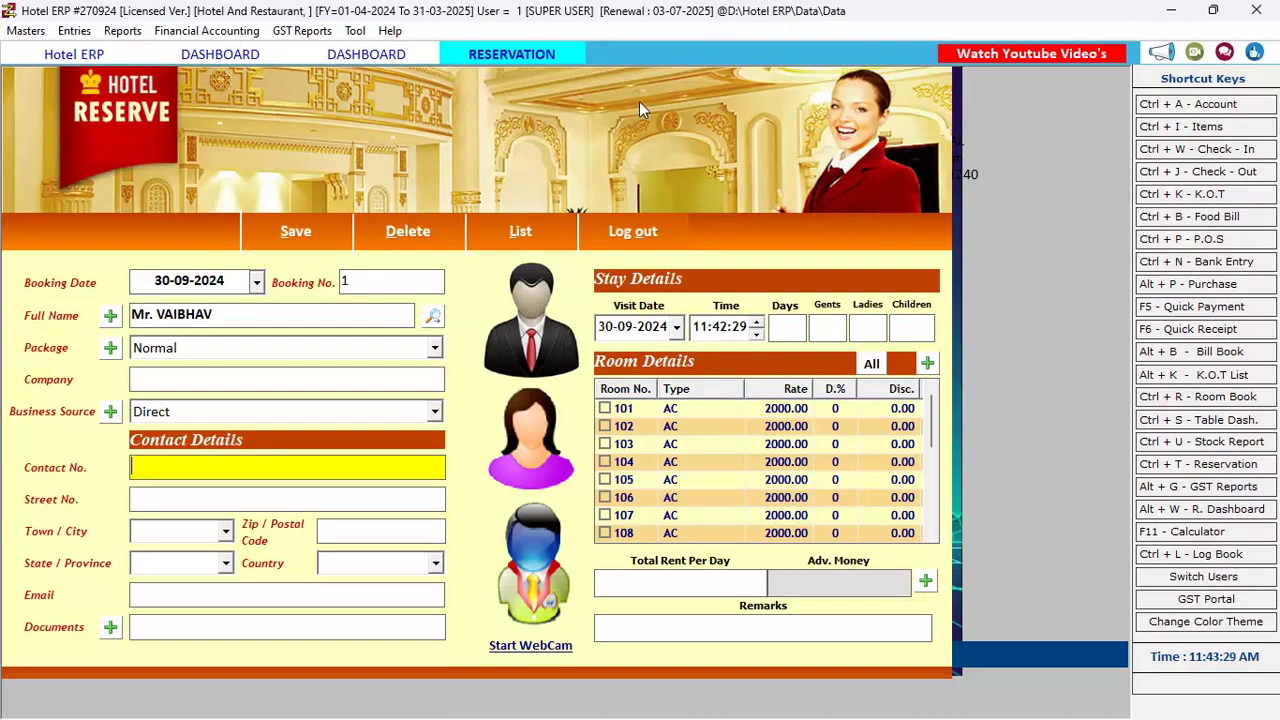
Enter the guest's contact number, skipping street, city and email
key(Return)
key(Return)
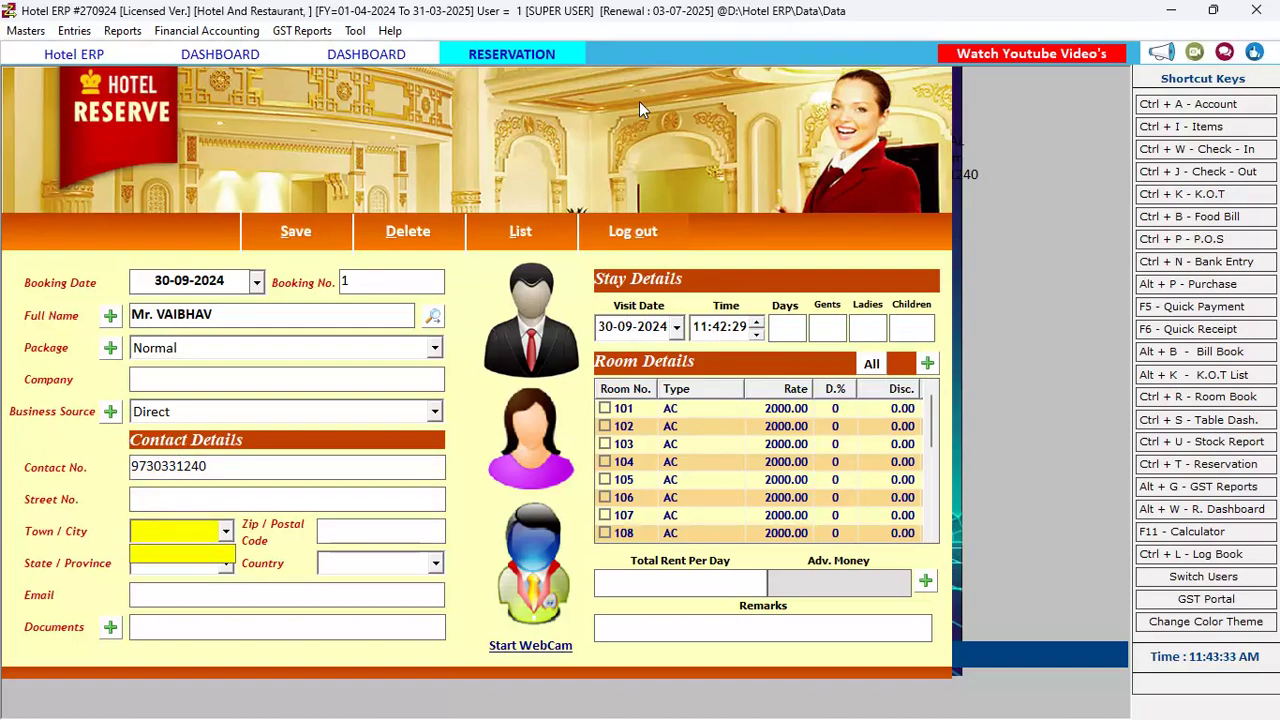
key(Return)
key(Return)
key(Return)
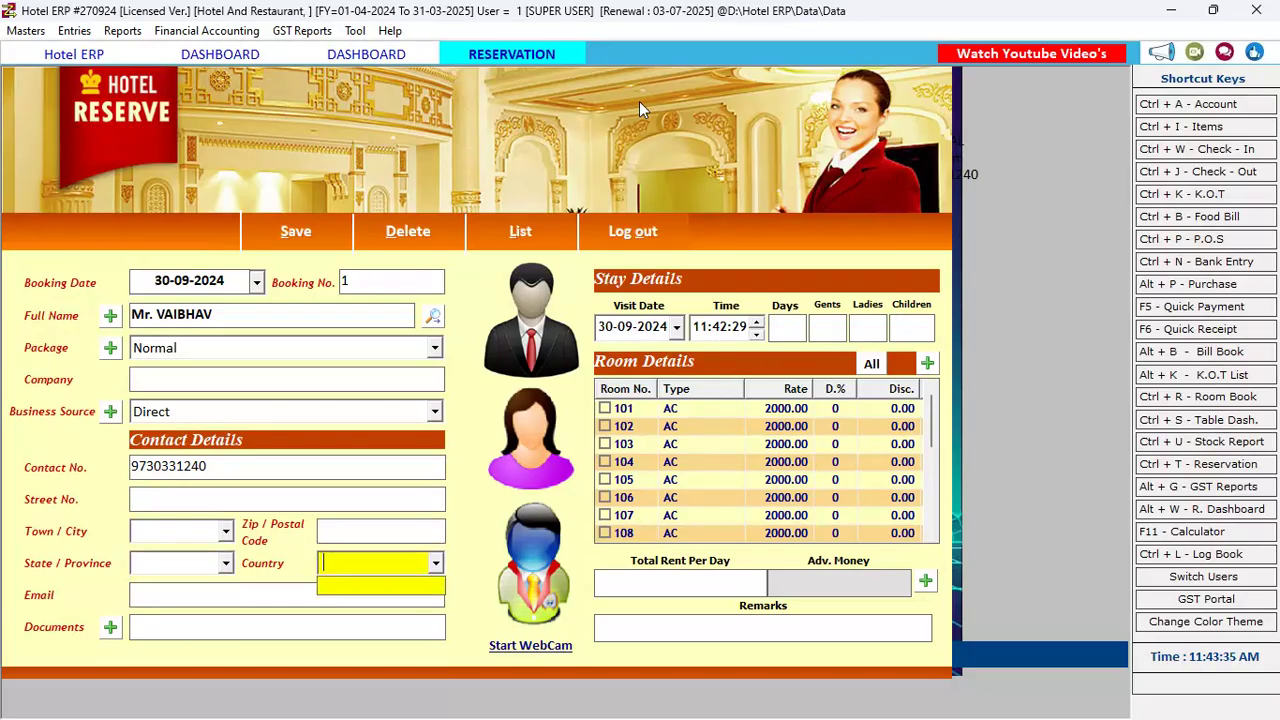
key(Return)
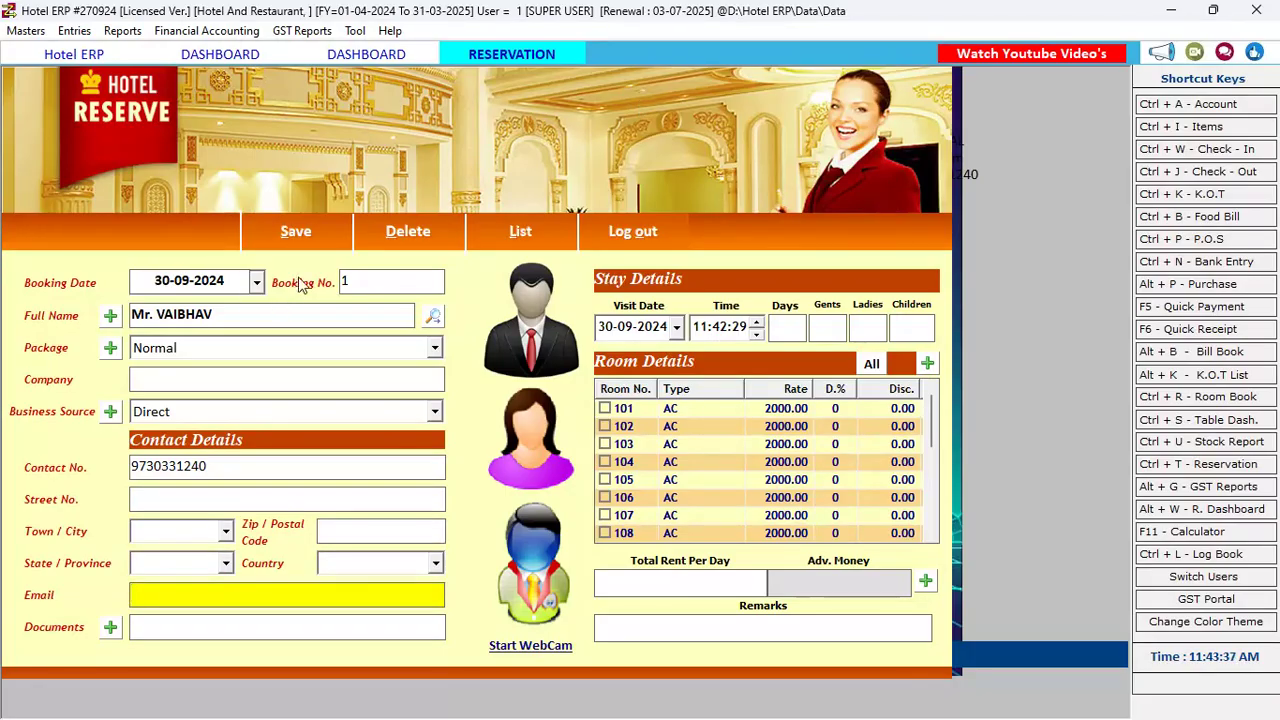
Record Mobile Bill as the identity document type
key(Return)
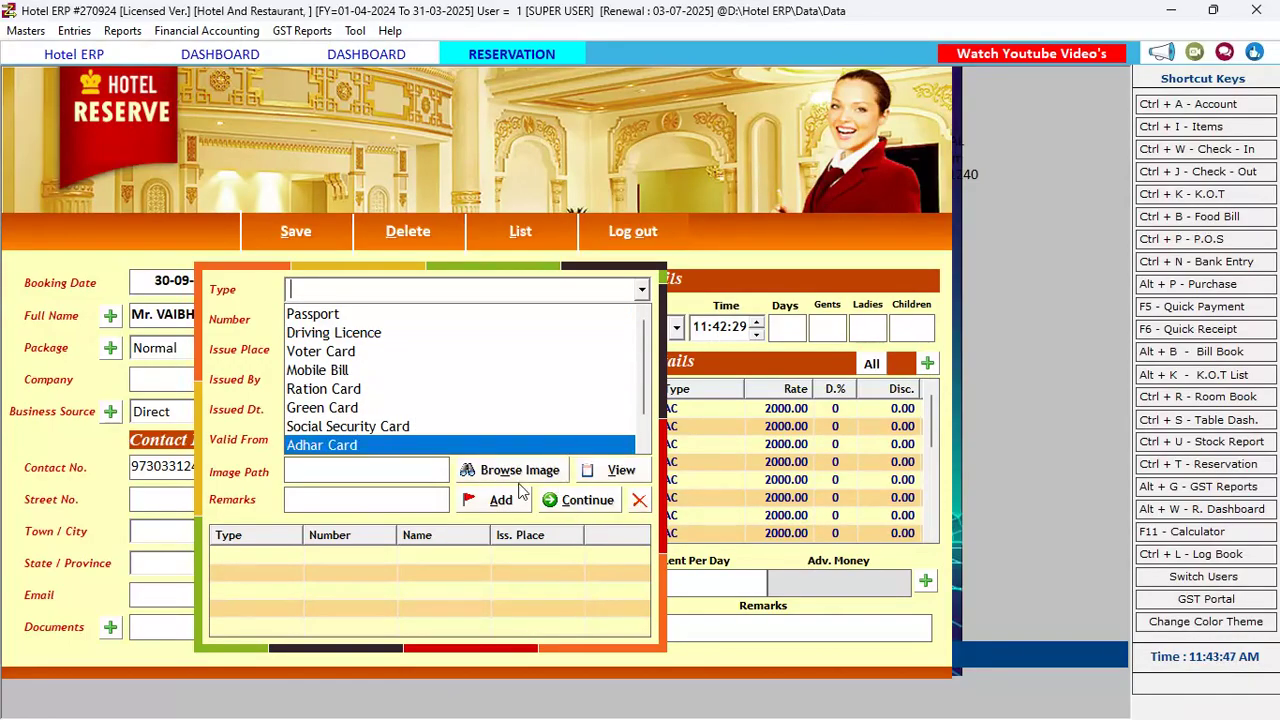
click(378, 375)
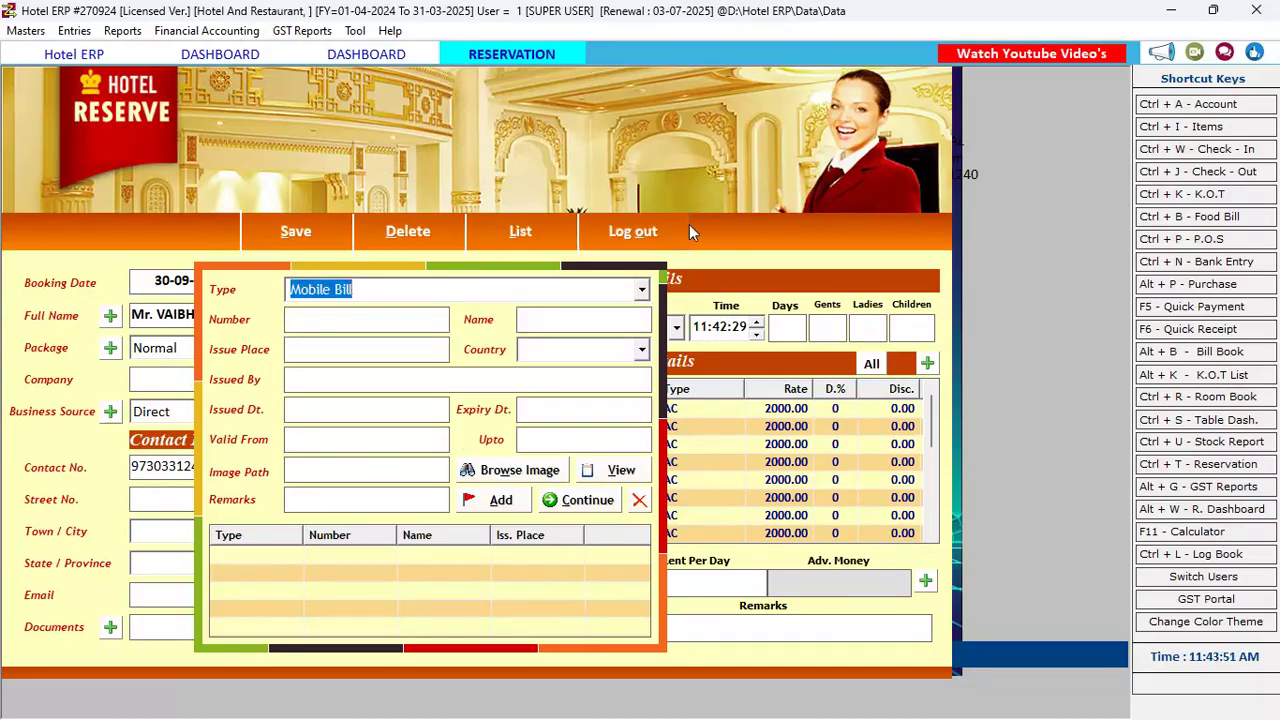
click(639, 502)
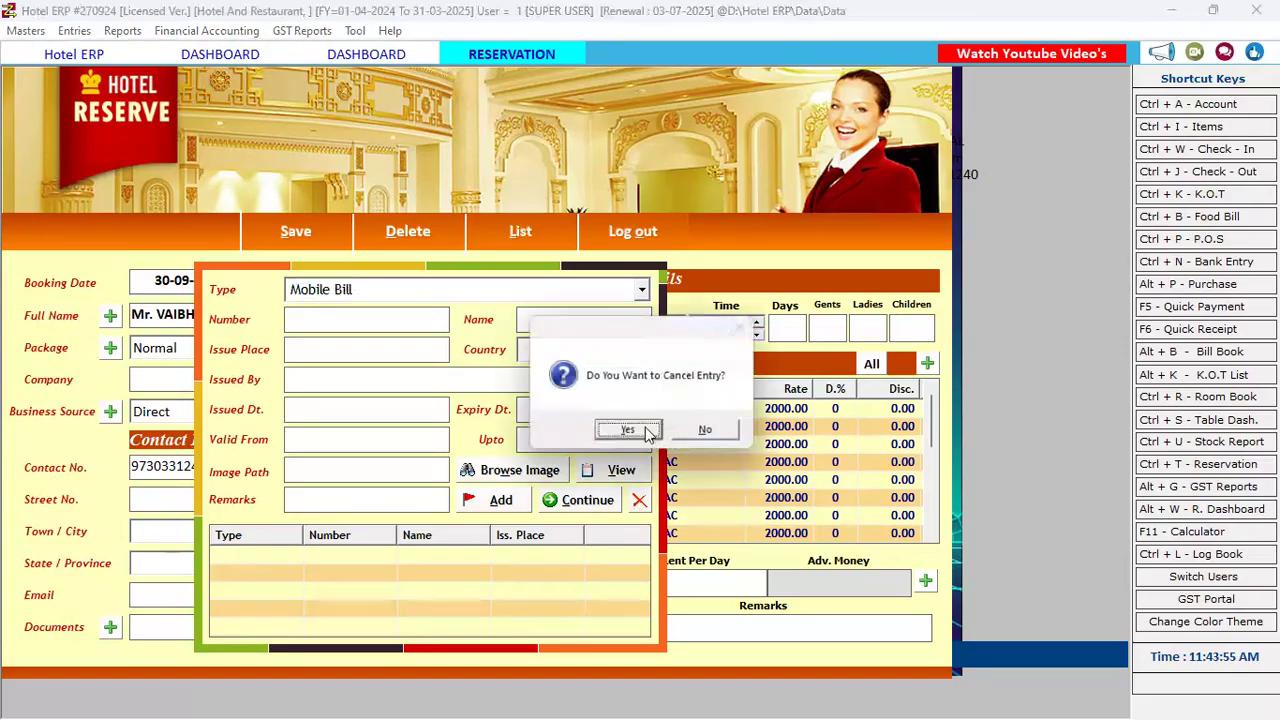
click(708, 433)
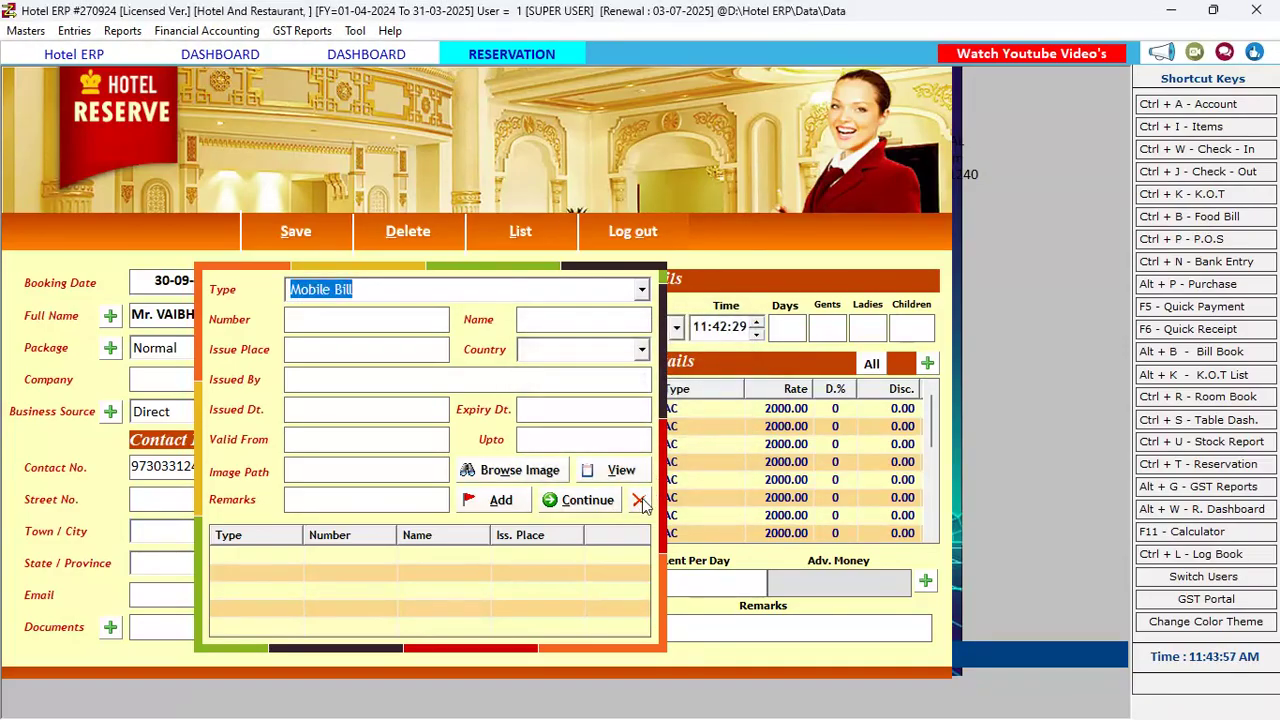
click(612, 503)
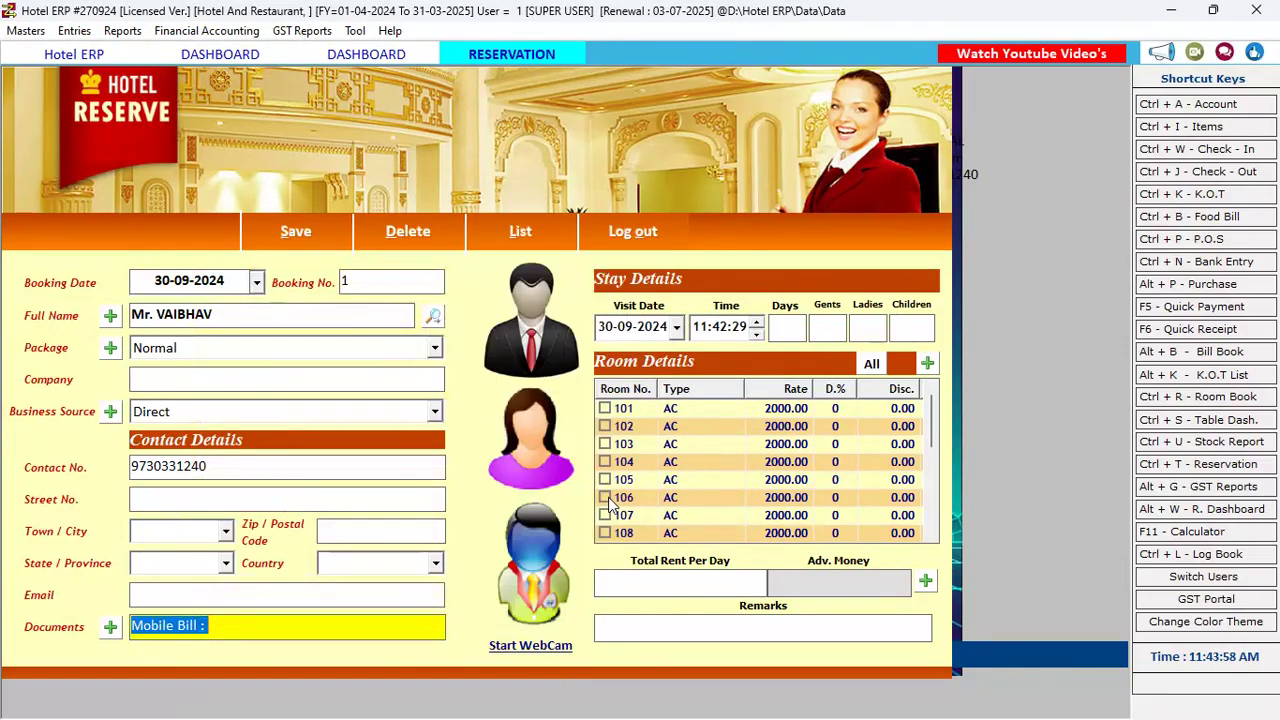
Set the visit date to 01-10-2024
click(676, 330)
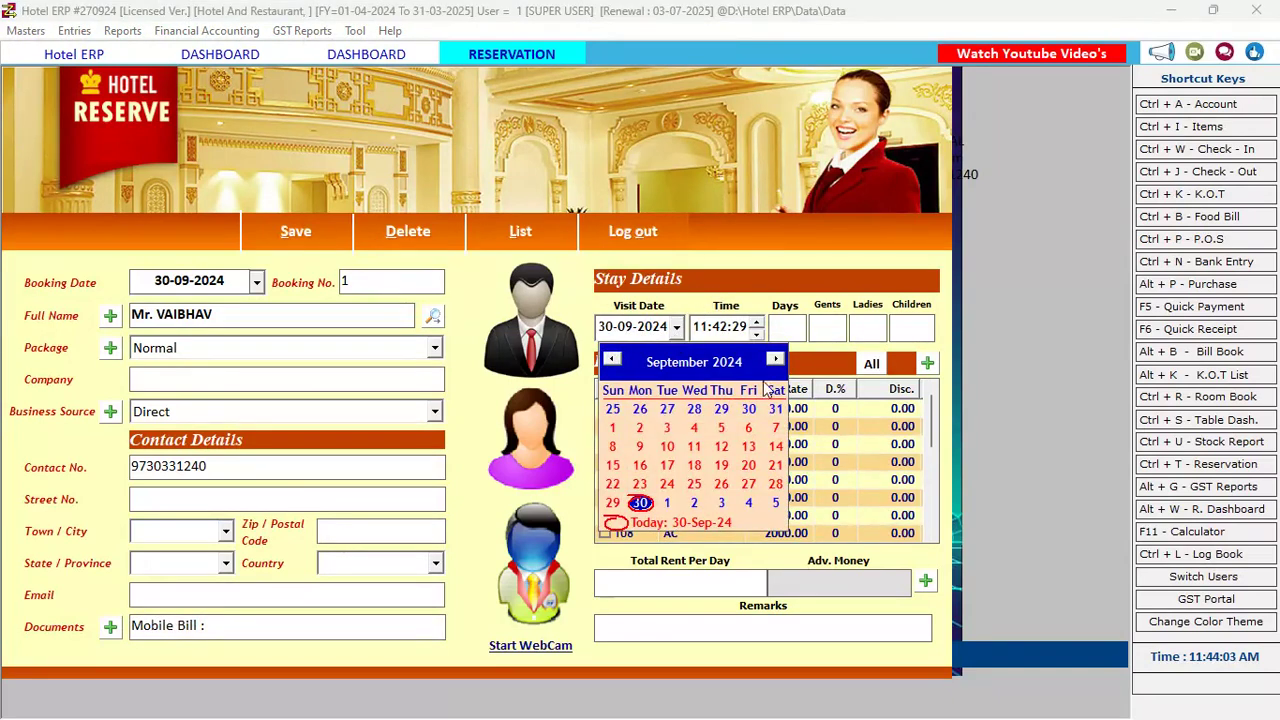
click(775, 361)
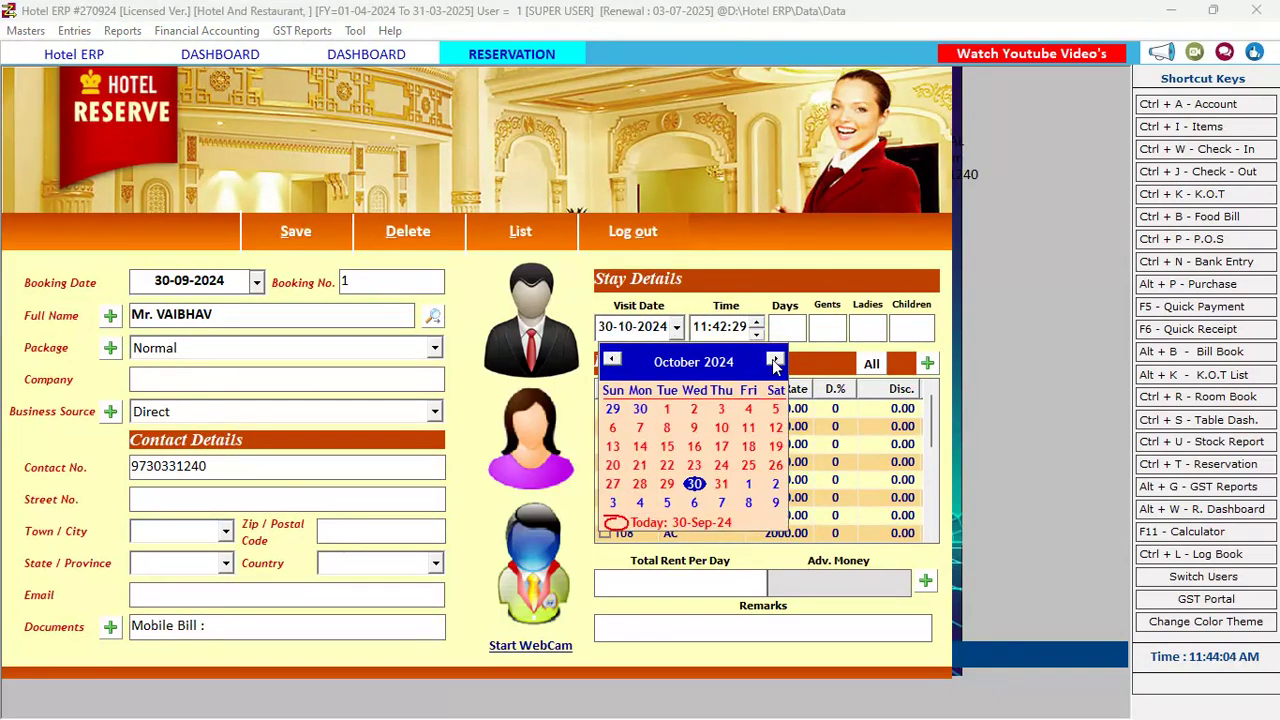
click(668, 413)
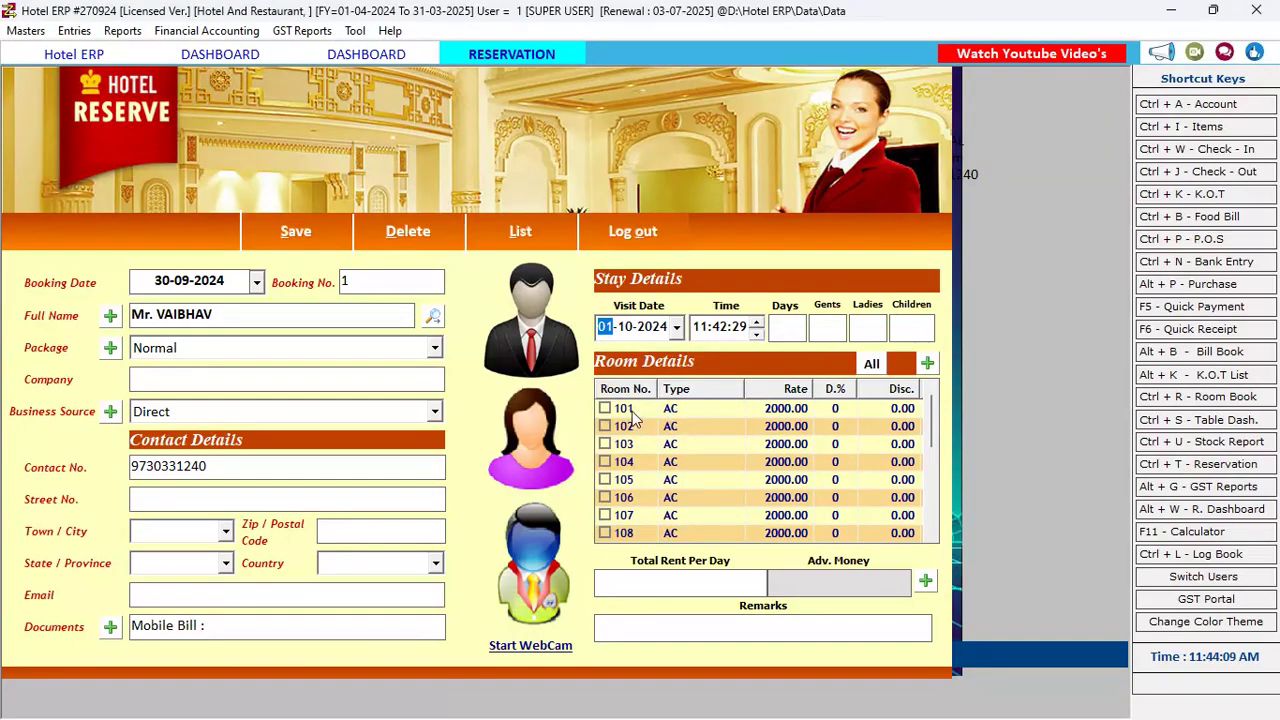
key(Return)
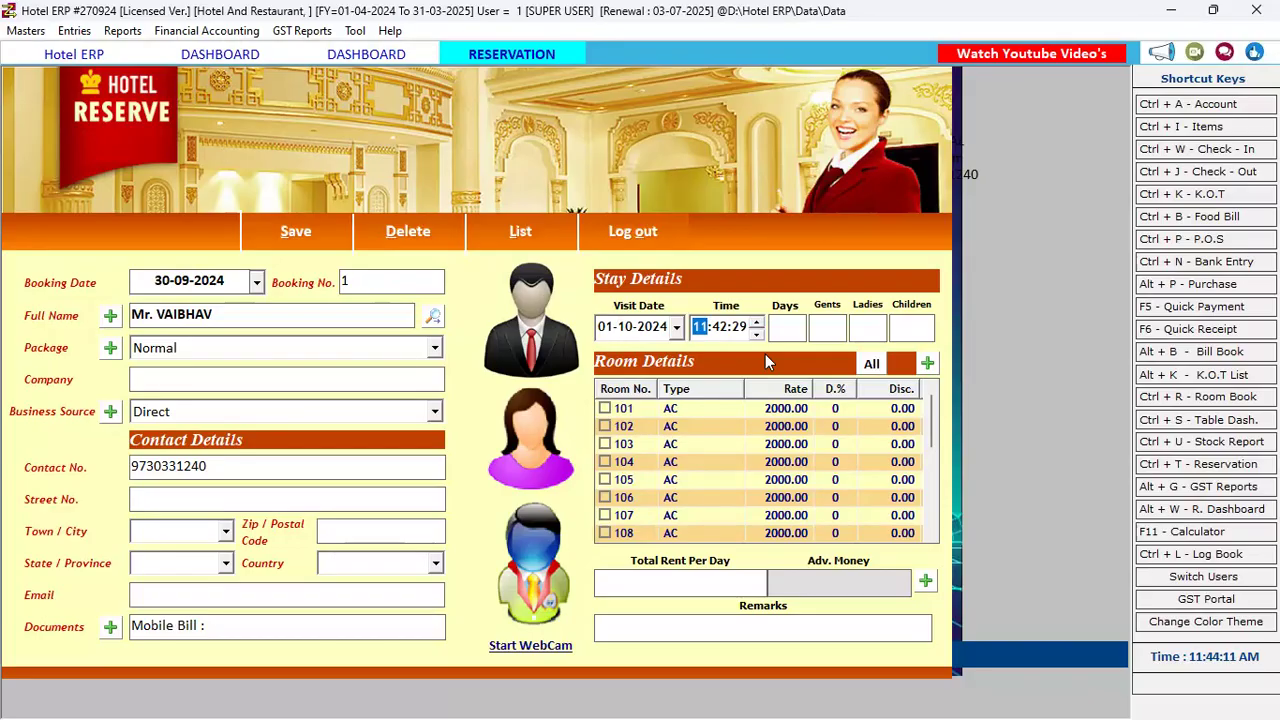
Record a 2-day stay with 2 gents
key(Return)
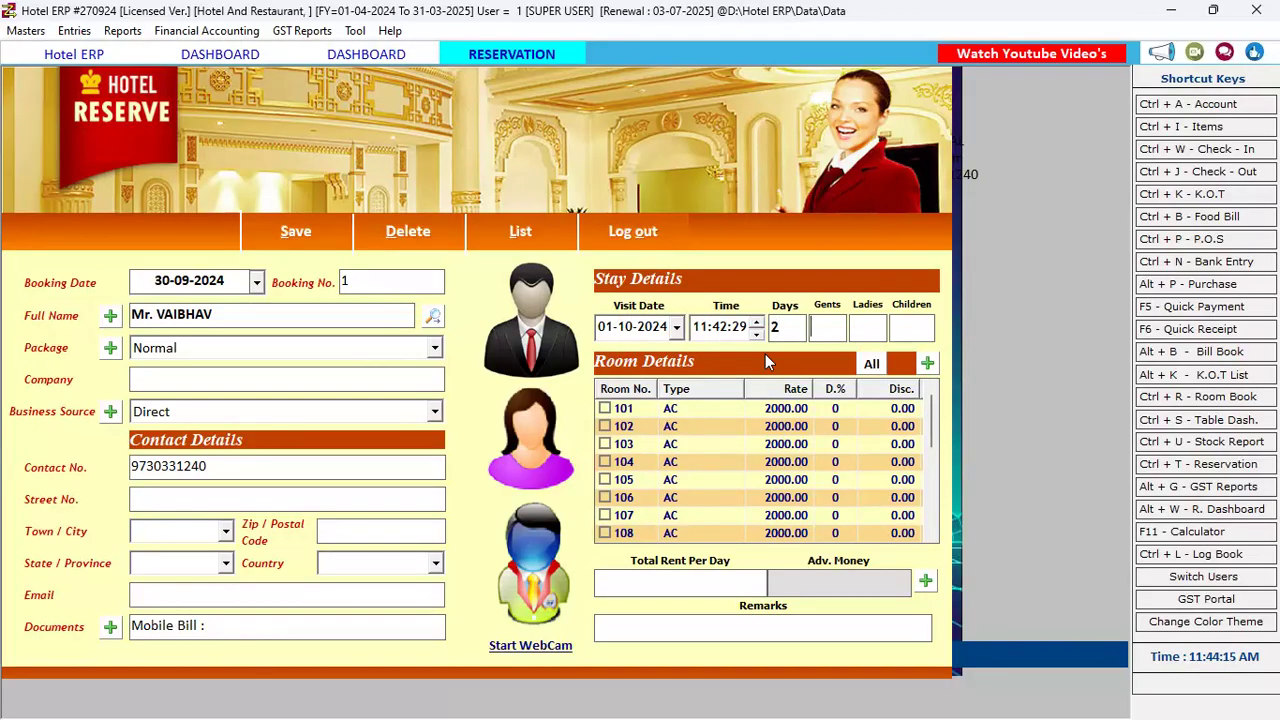
key(Return)
text(2)
key(Return)
key(Return)
key(Return)
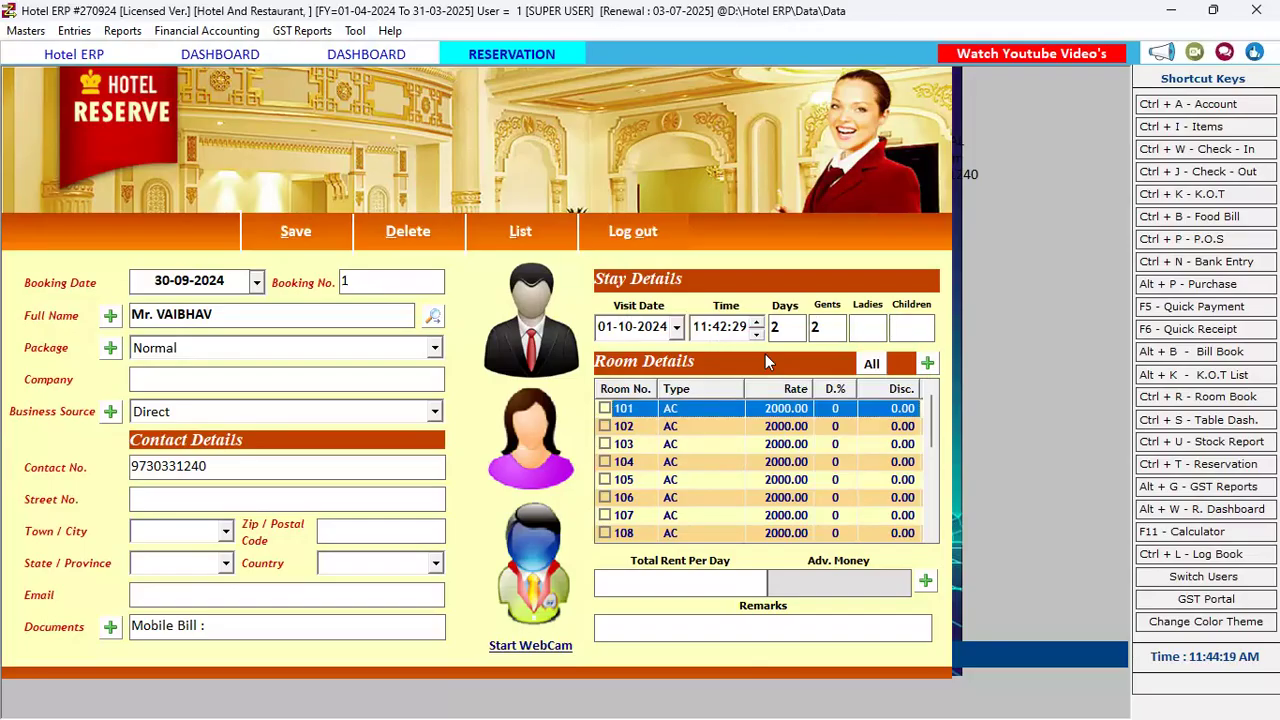
key(Down)
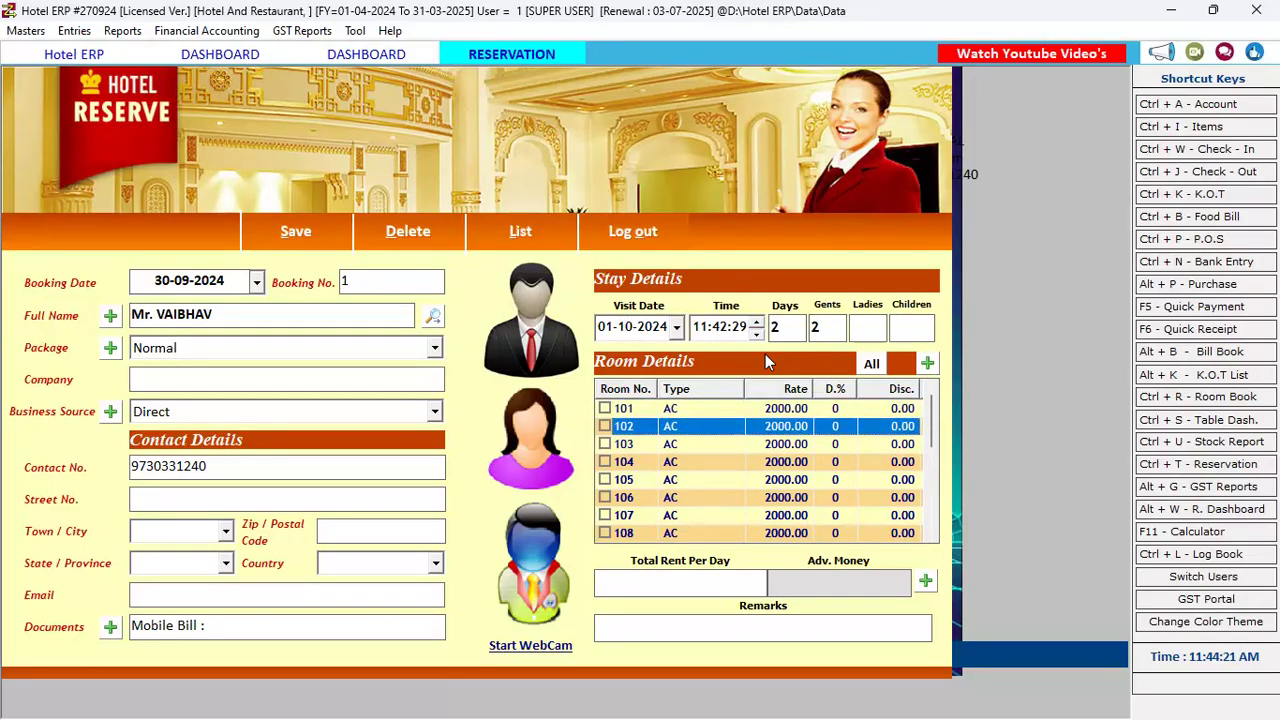
key(Up)
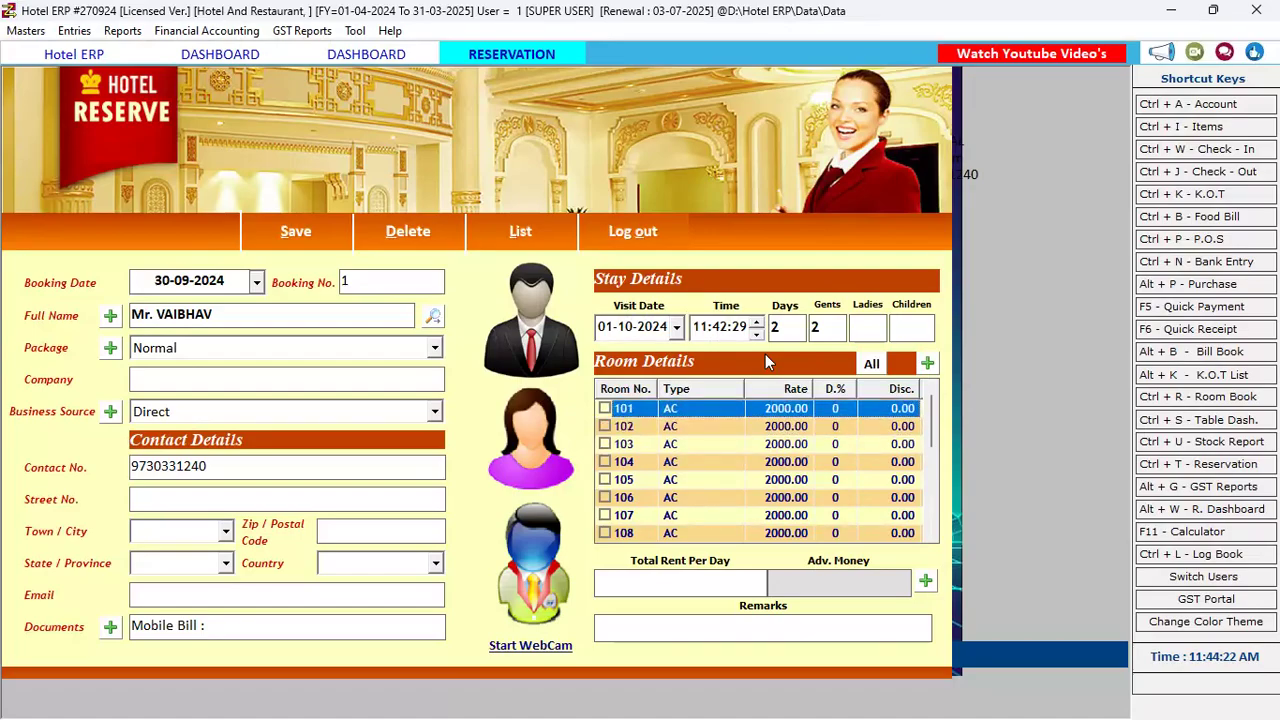
Add AC room 102 at 2000.00 per day and open the advance payment options
click(605, 427)
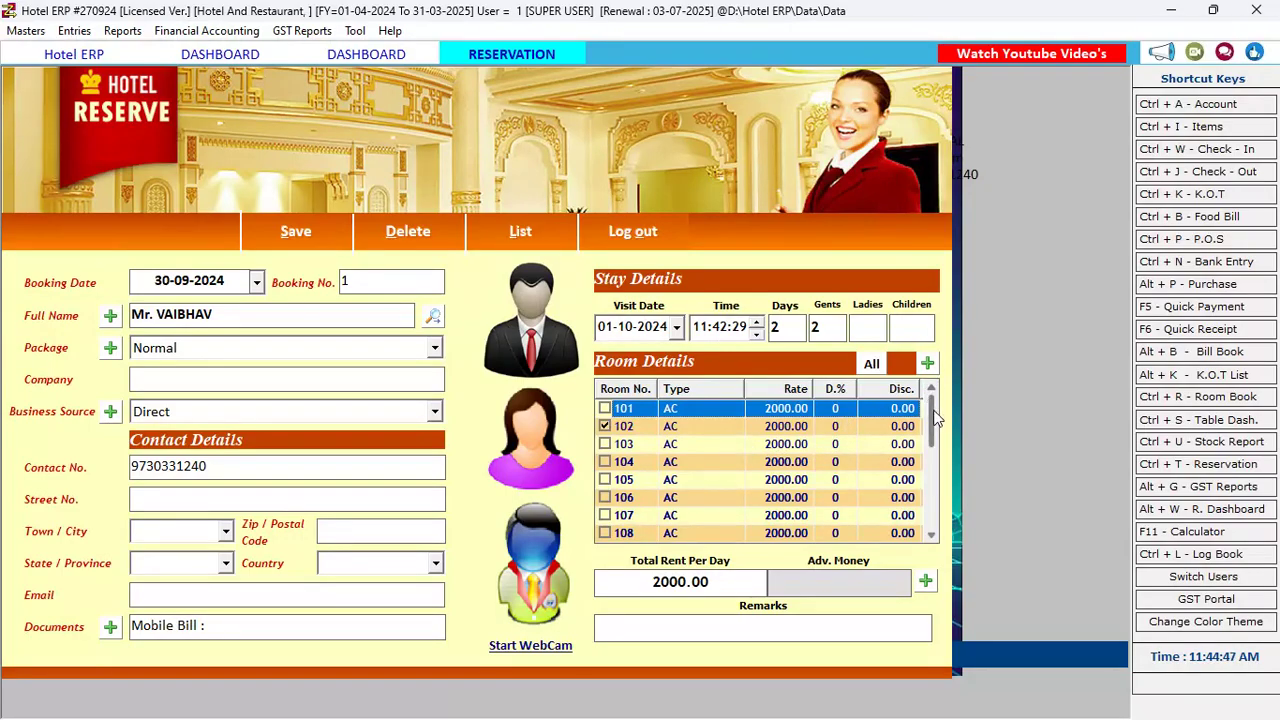
drag(937, 420, 912, 405)
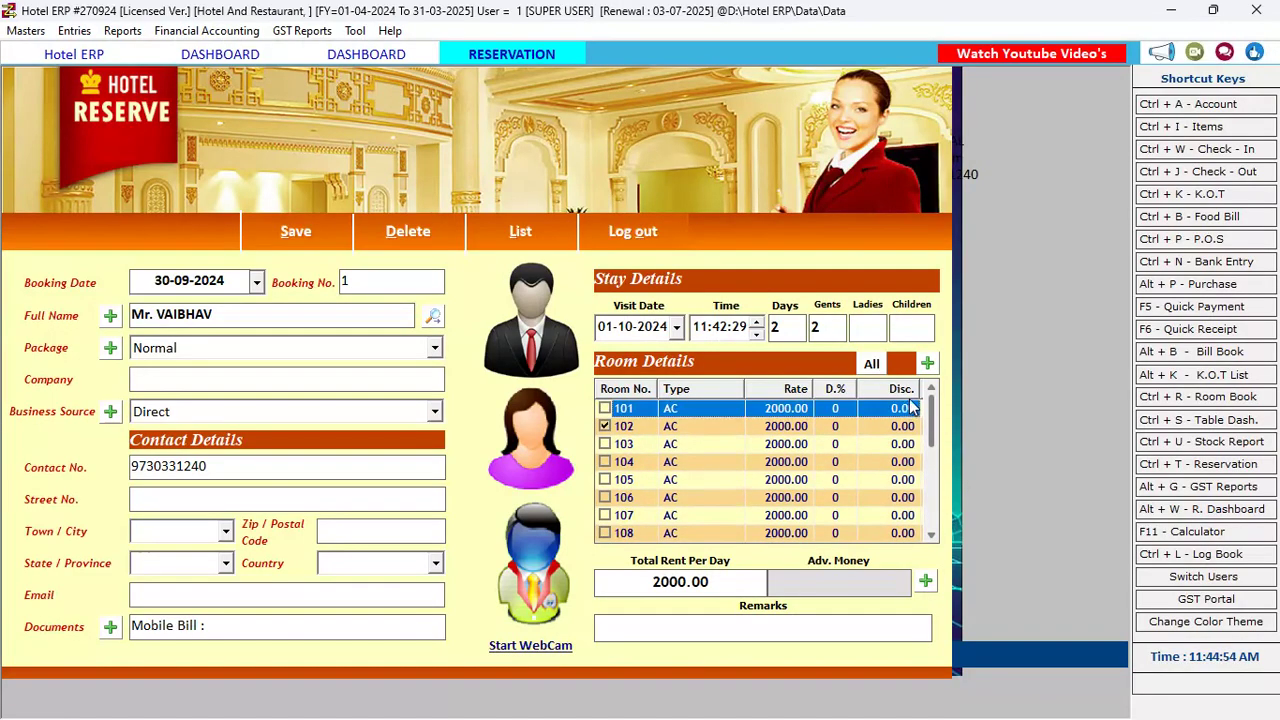
click(783, 428)
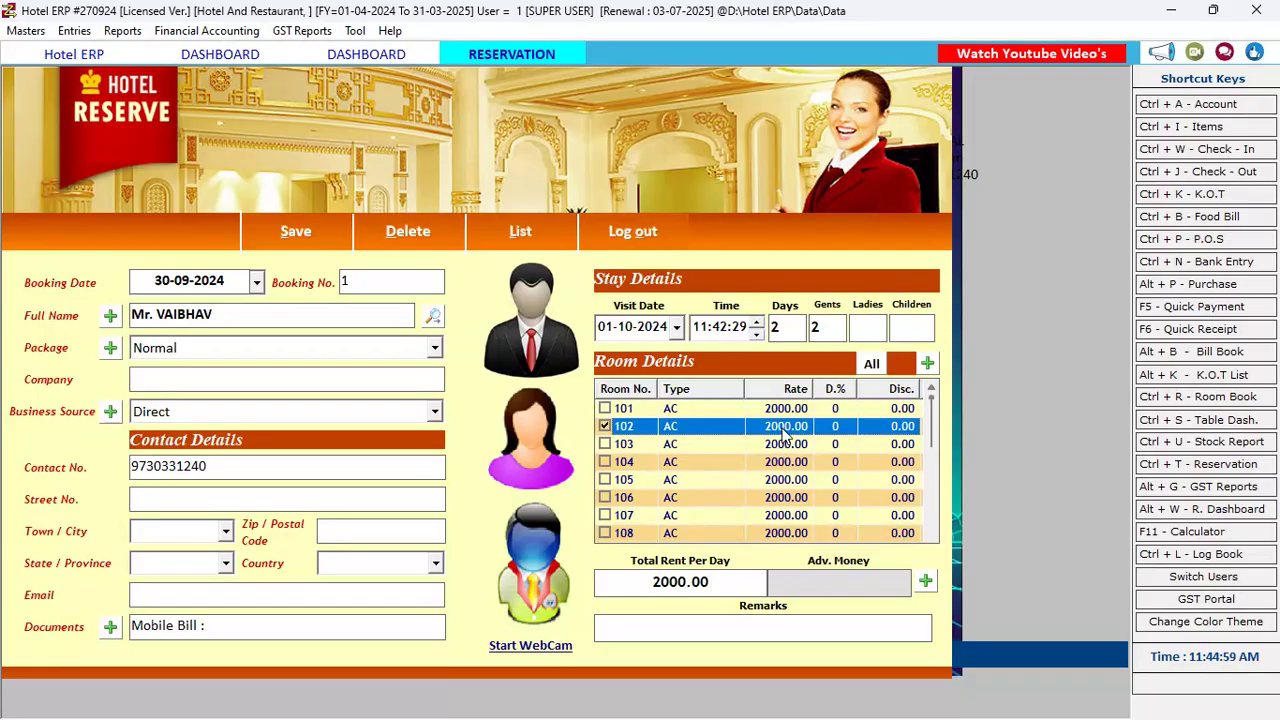
click(825, 592)
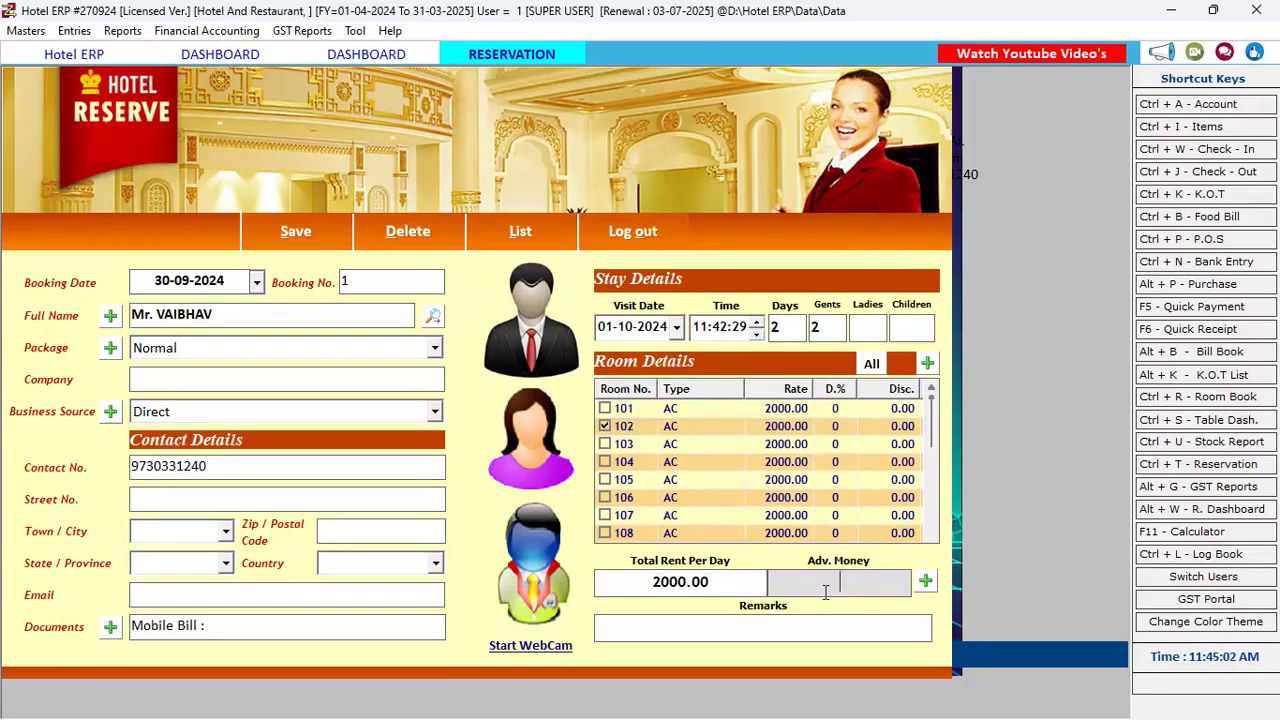
click(930, 584)
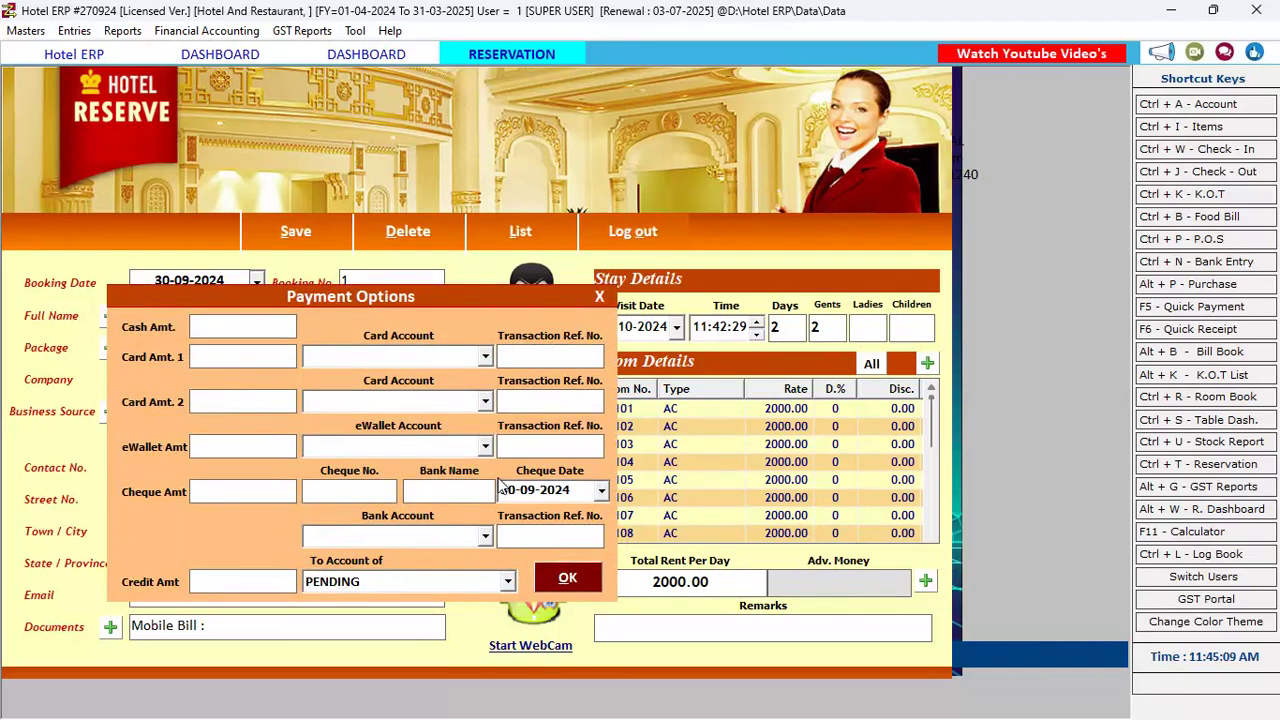
Enter a 1000 cash amount as the advance and confirm it
key(super)
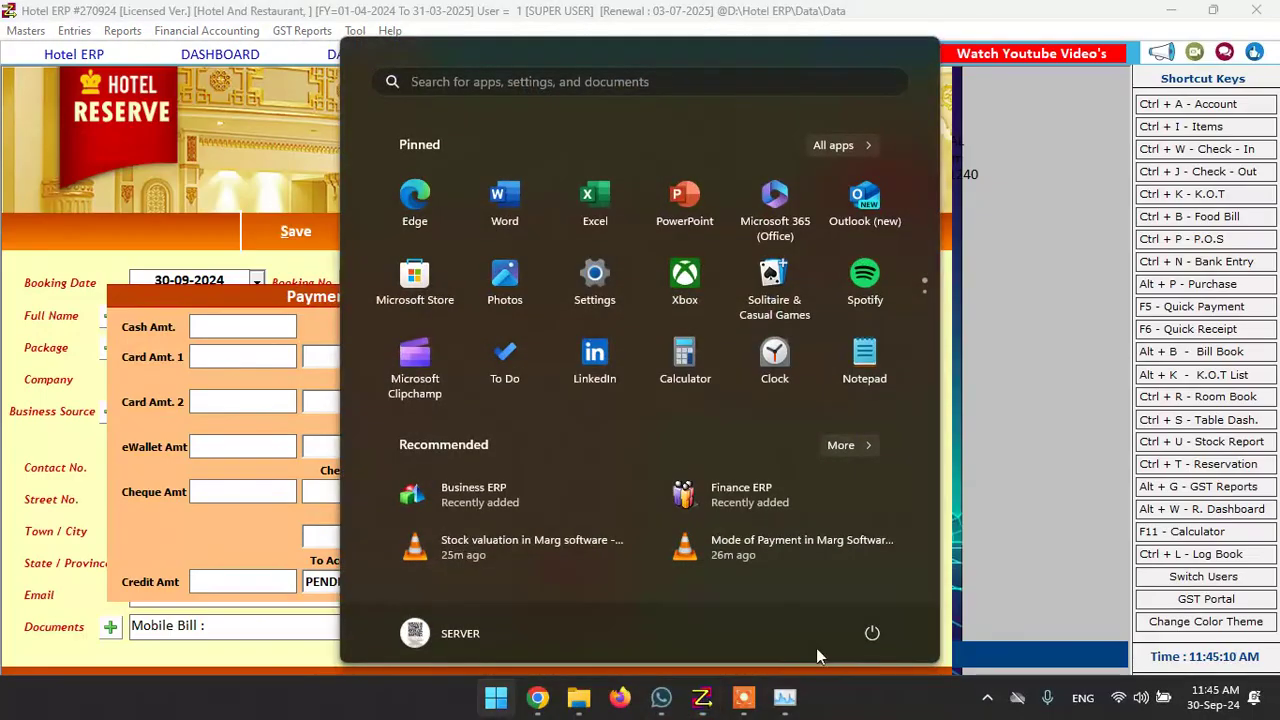
click(745, 698)
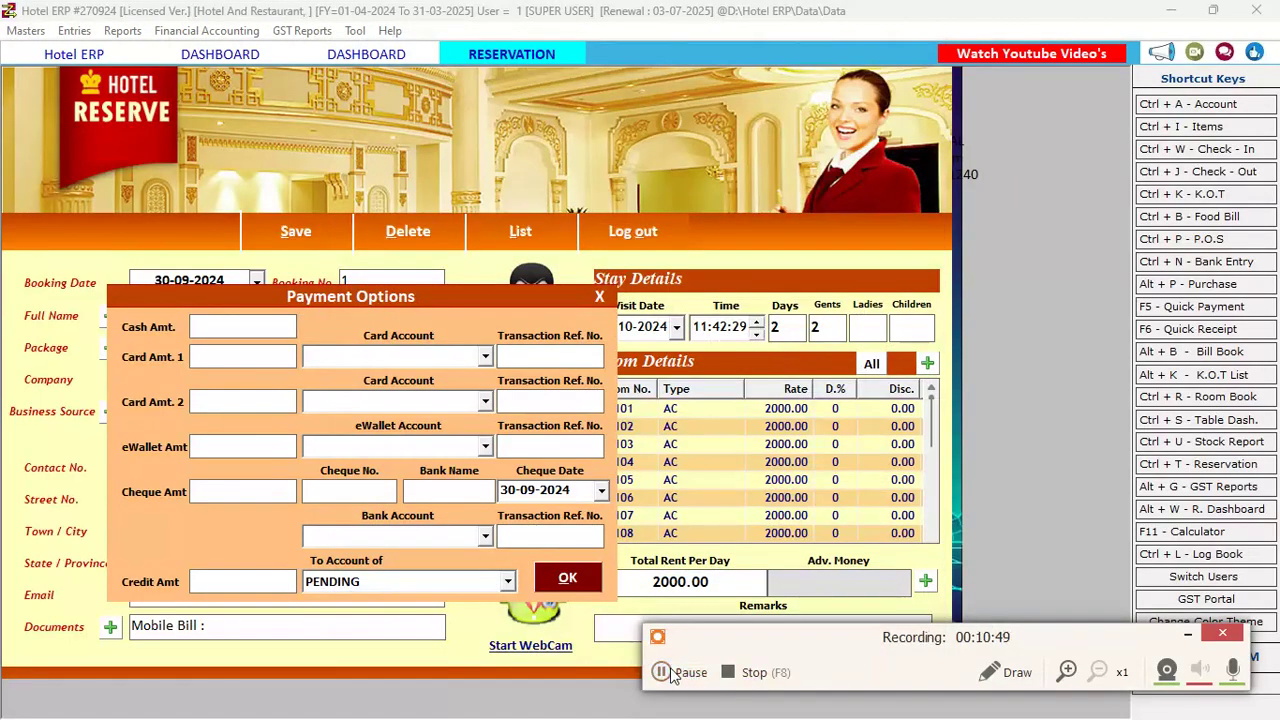
click(672, 673)
click(672, 673)
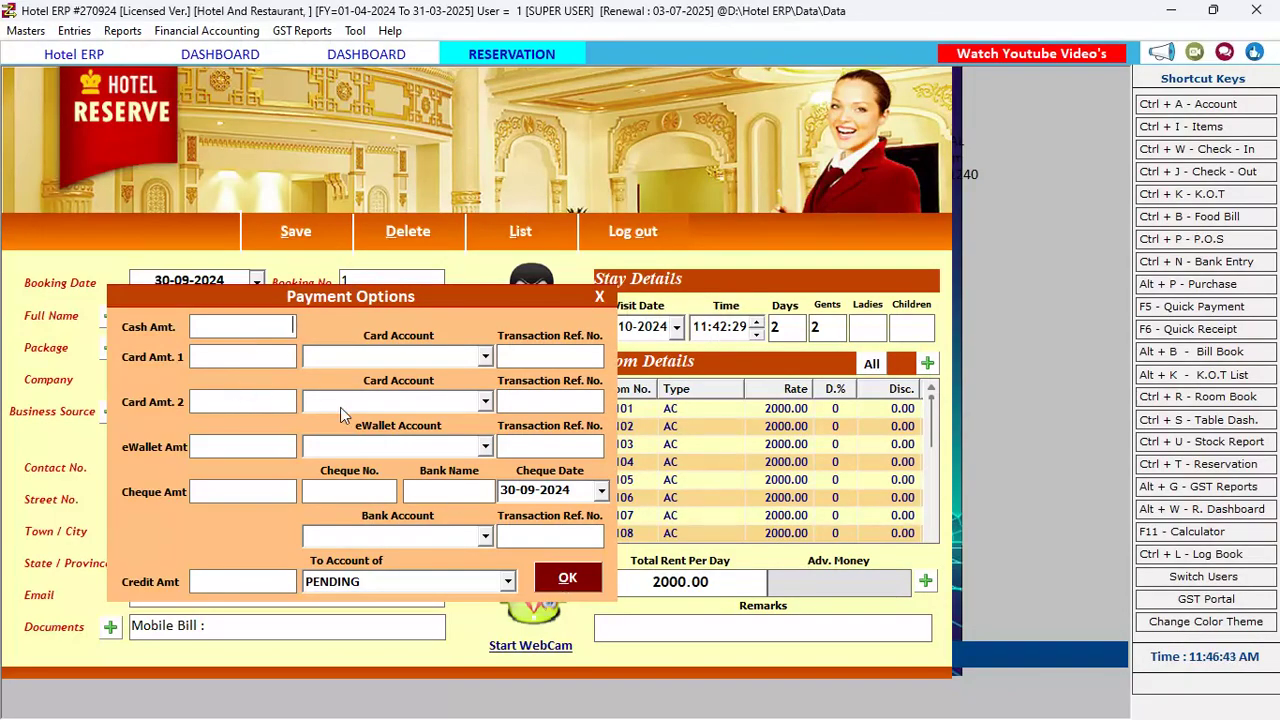
text(1000)
click(567, 578)
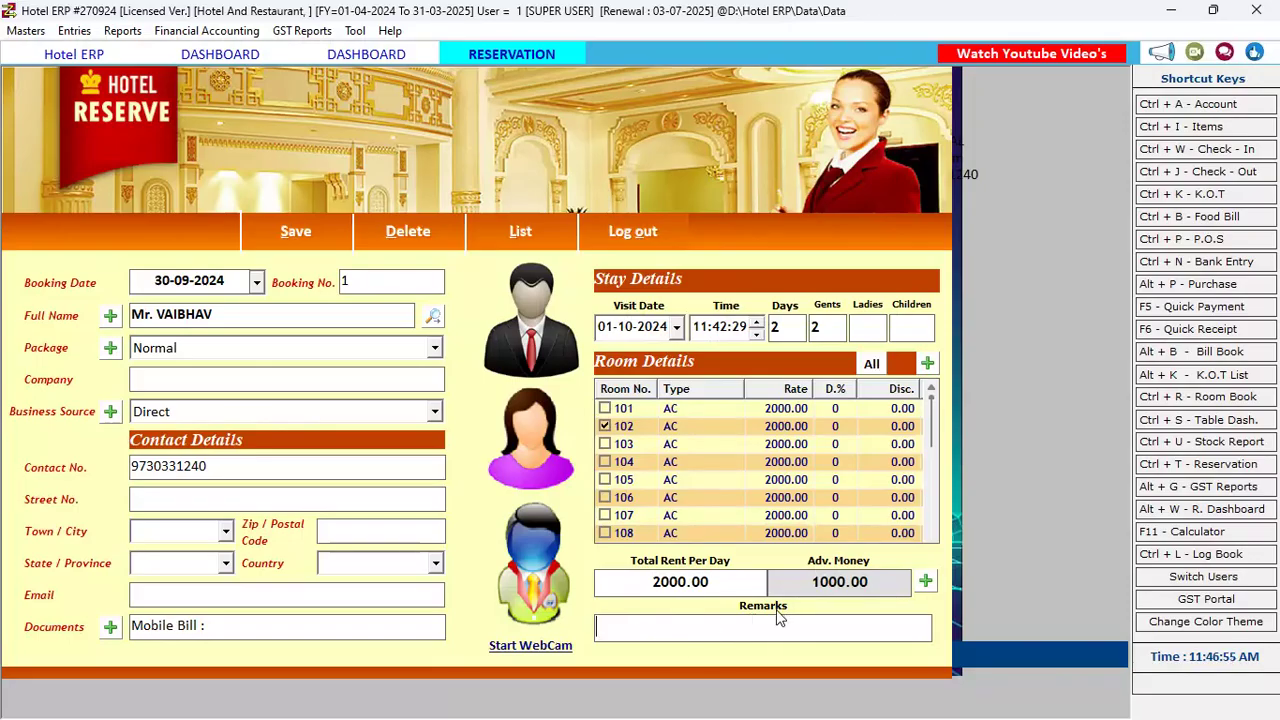
Save the reservation, then print-preview and close the 1000.00 advance receipt
click(268, 229)
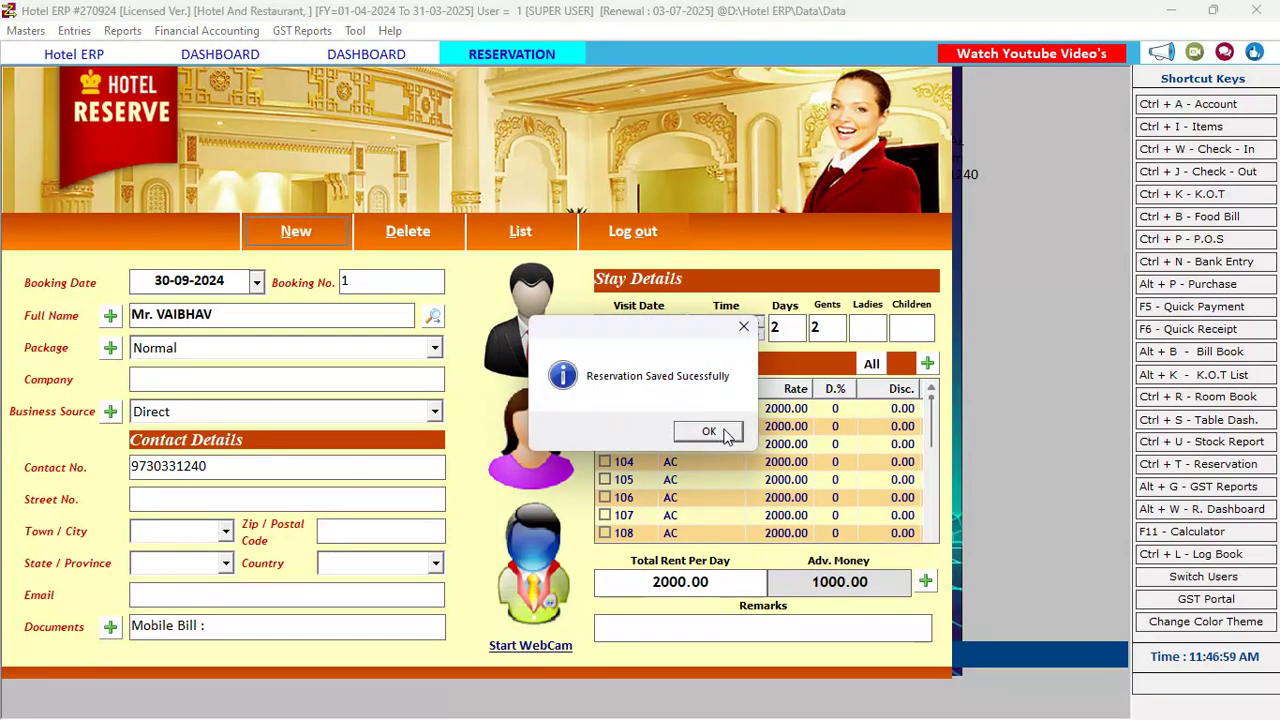
click(727, 433)
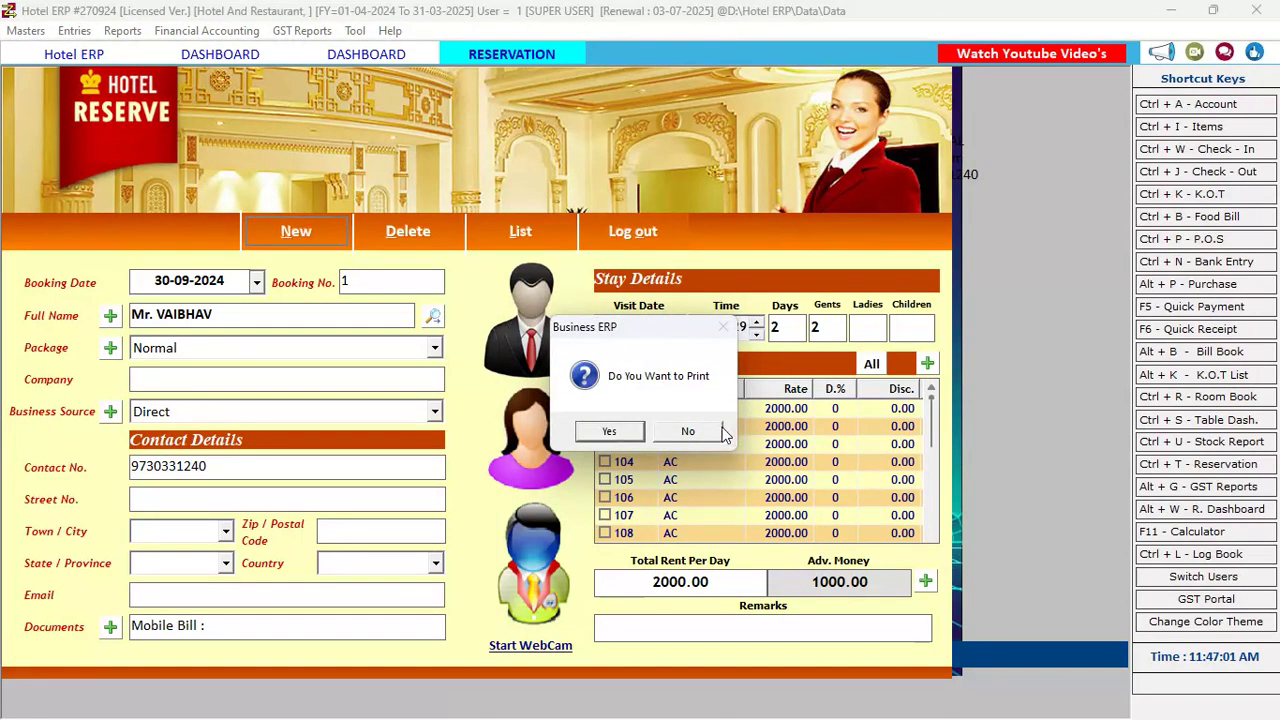
click(630, 433)
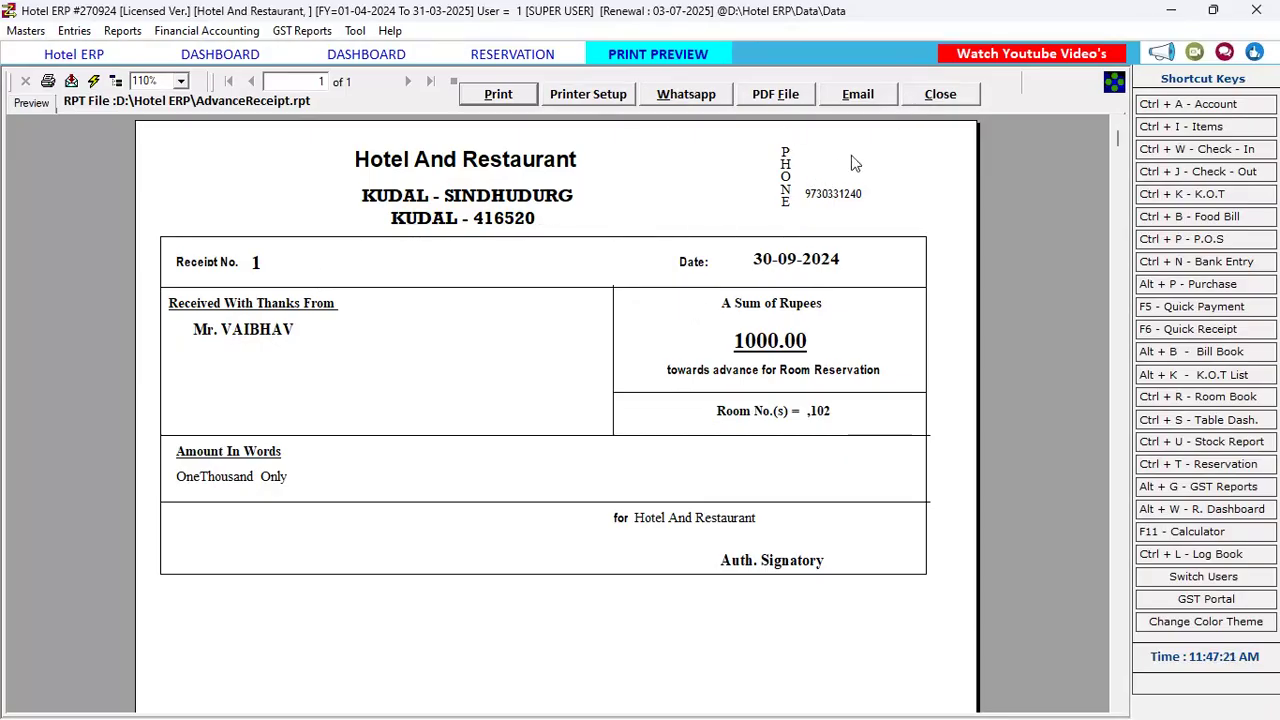
click(944, 96)
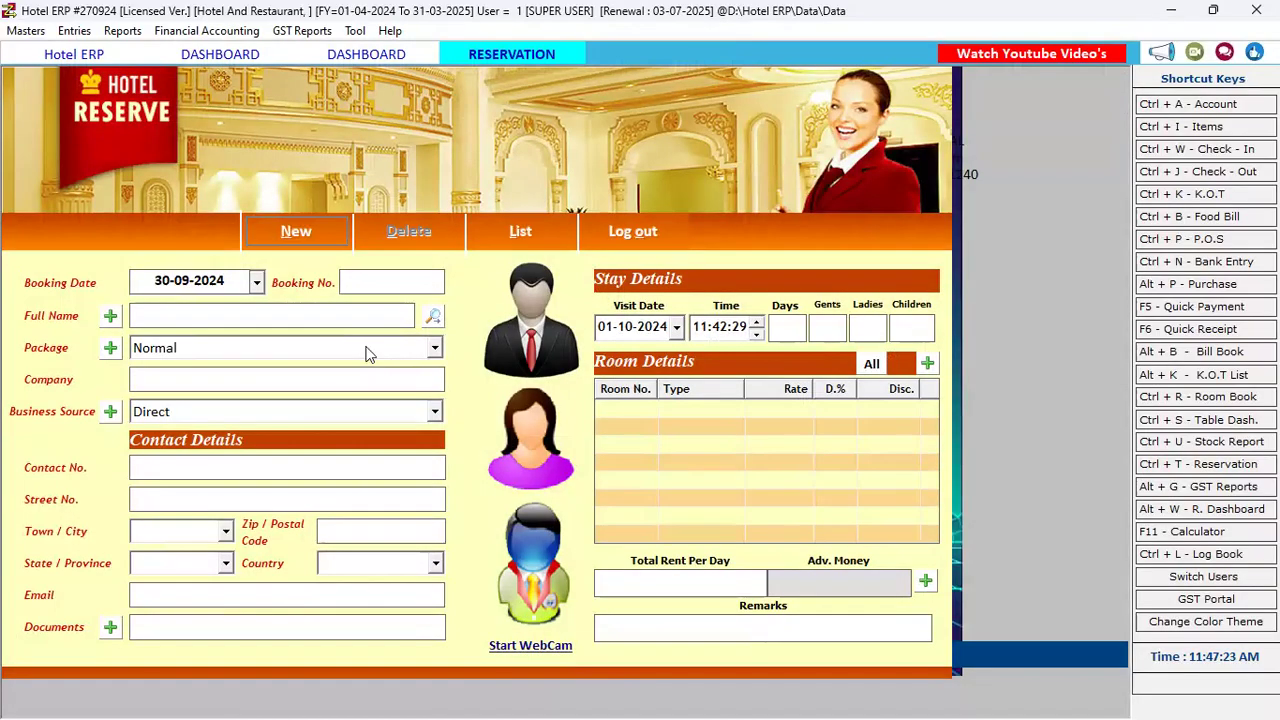
click(548, 252)
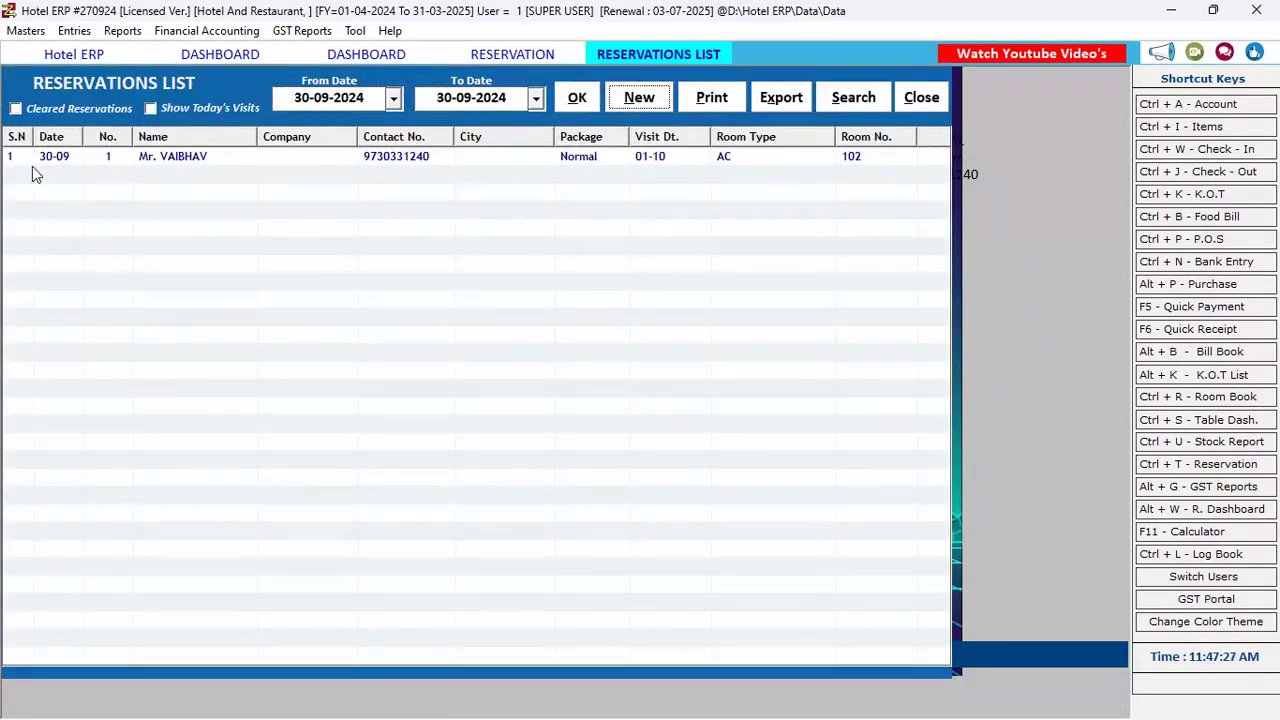
click(394, 97)
click(394, 97)
click(850, 100)
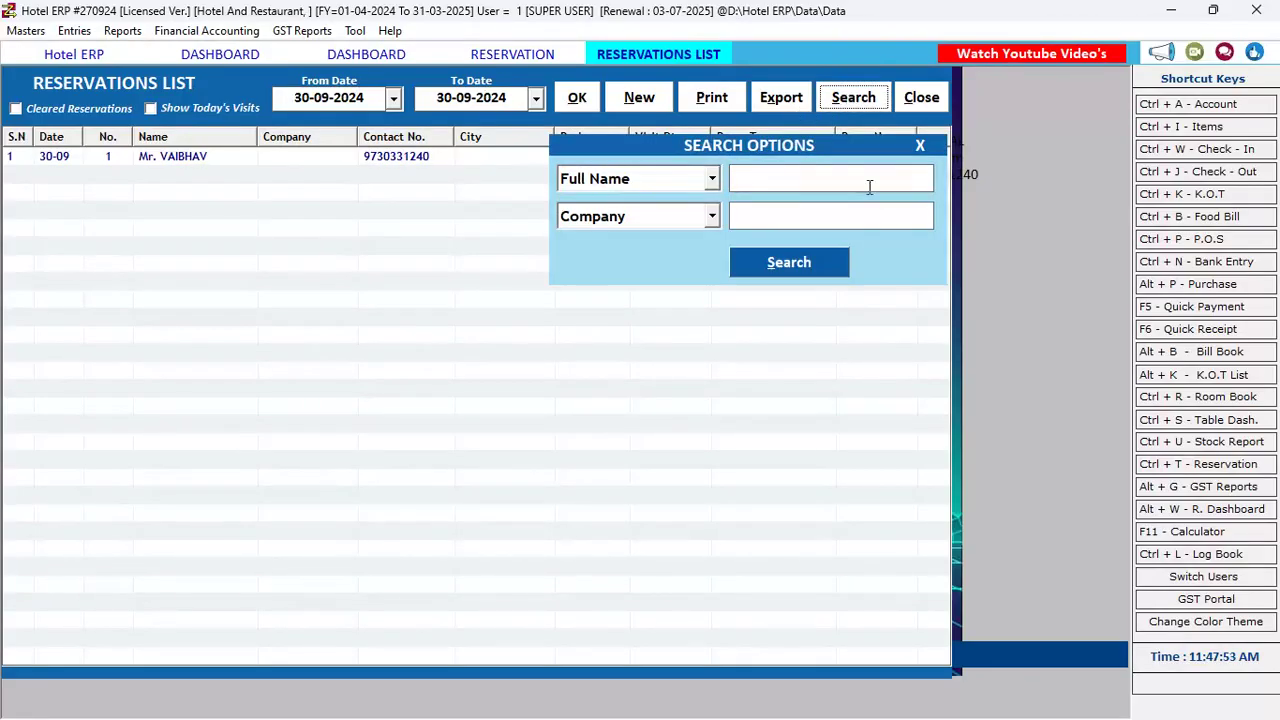
click(698, 182)
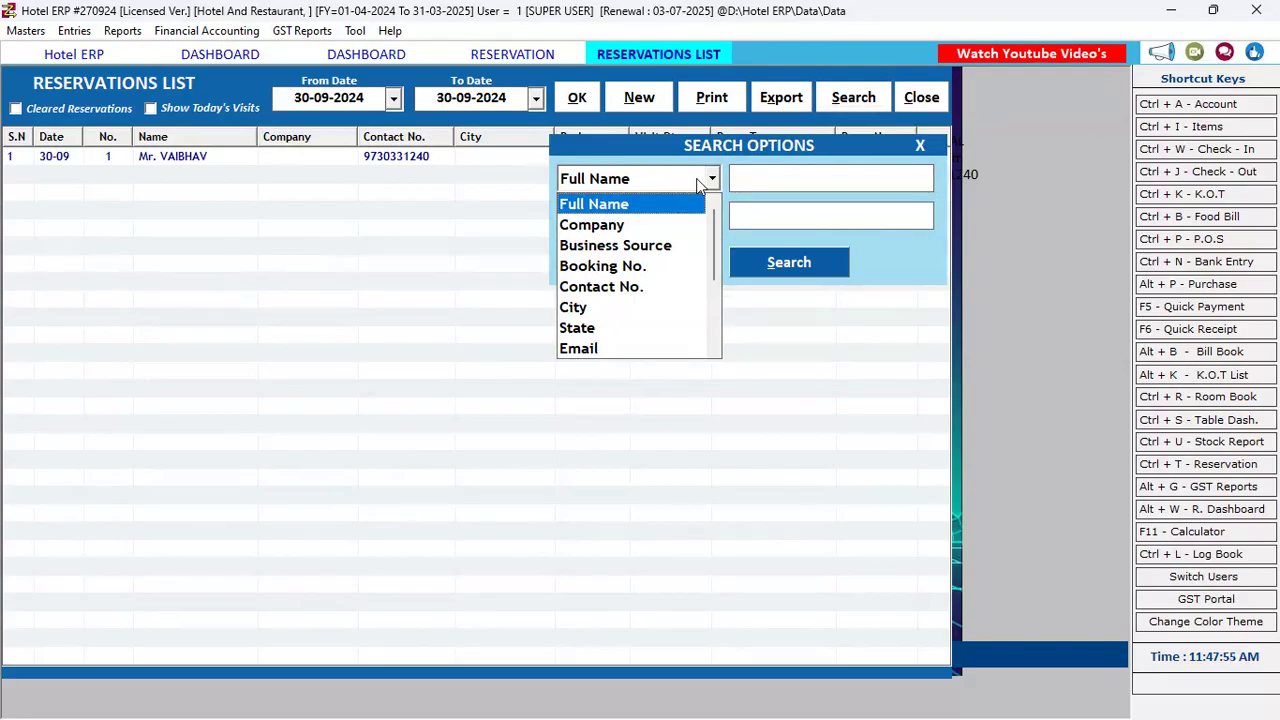
click(696, 178)
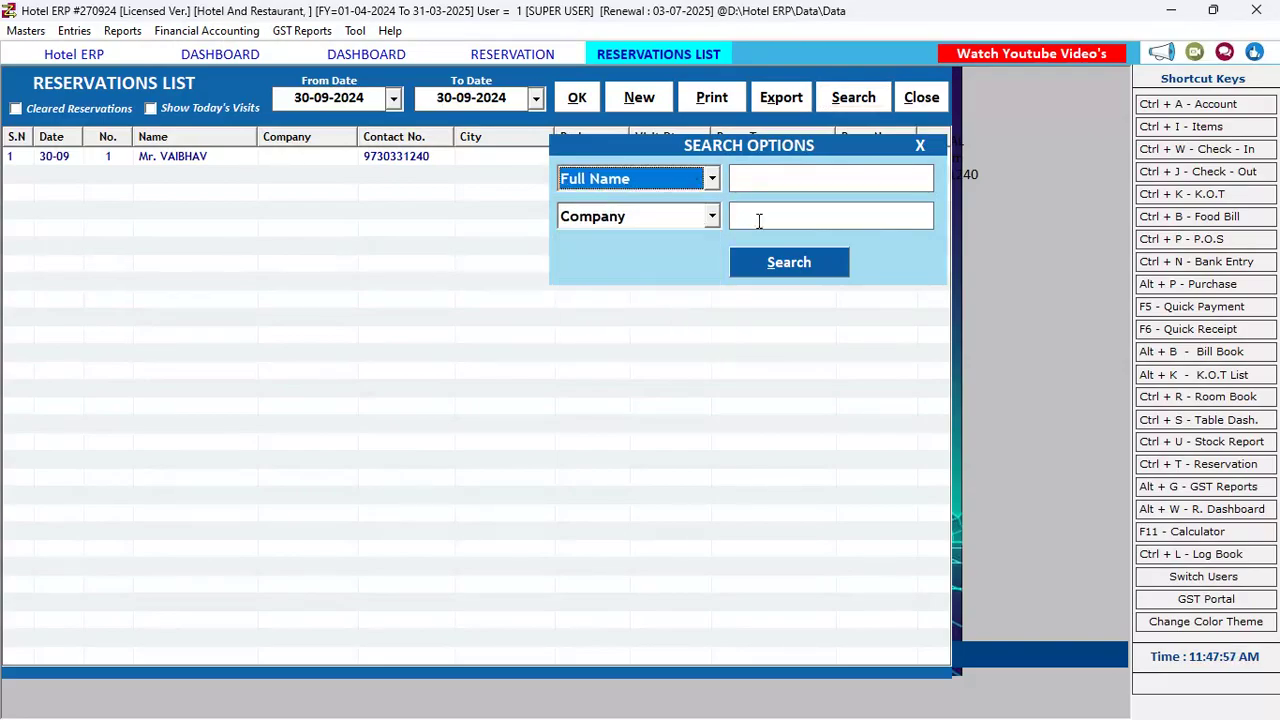
click(920, 146)
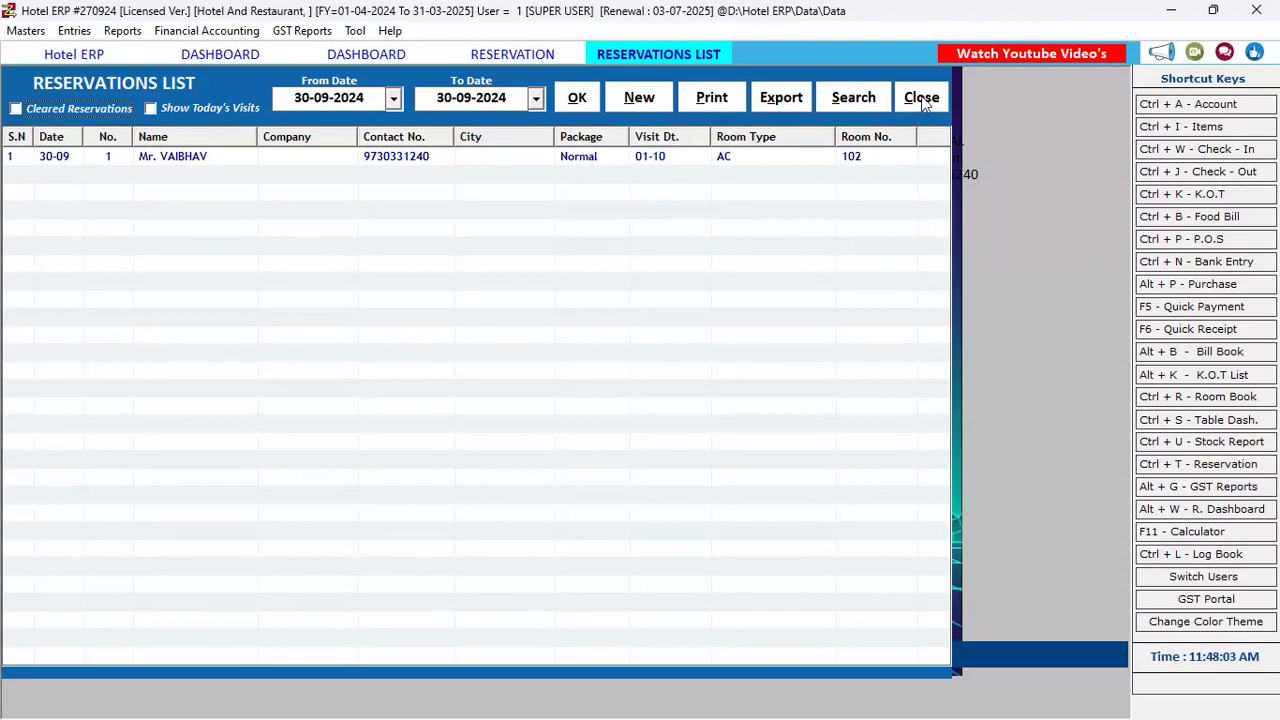
click(922, 100)
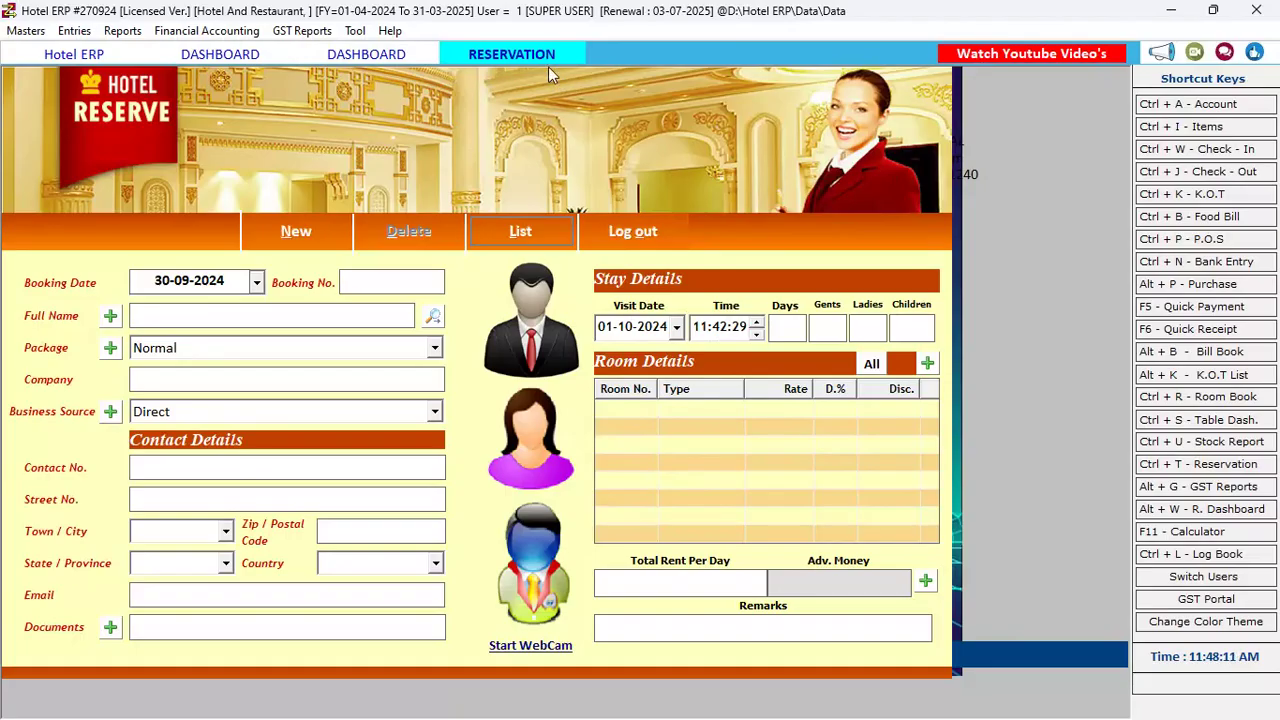
Switch among the room, restaurant table and reservation tabs, ending on room 102
click(334, 59)
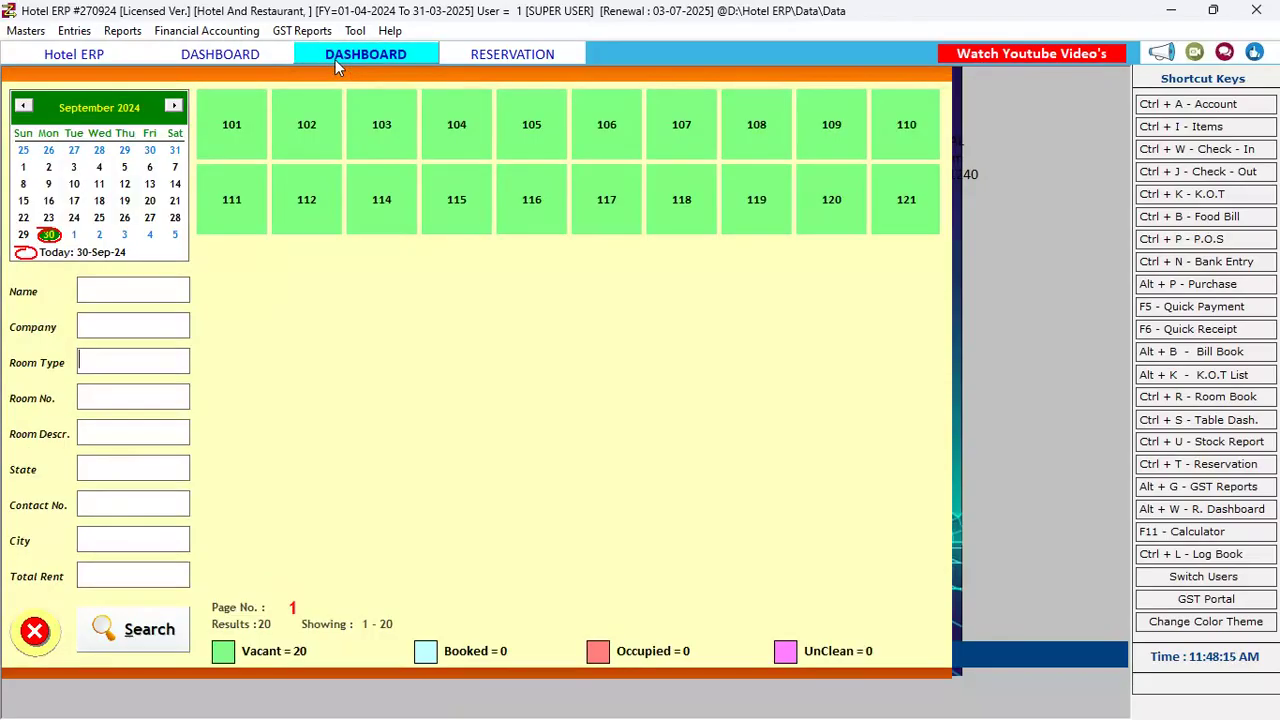
click(232, 62)
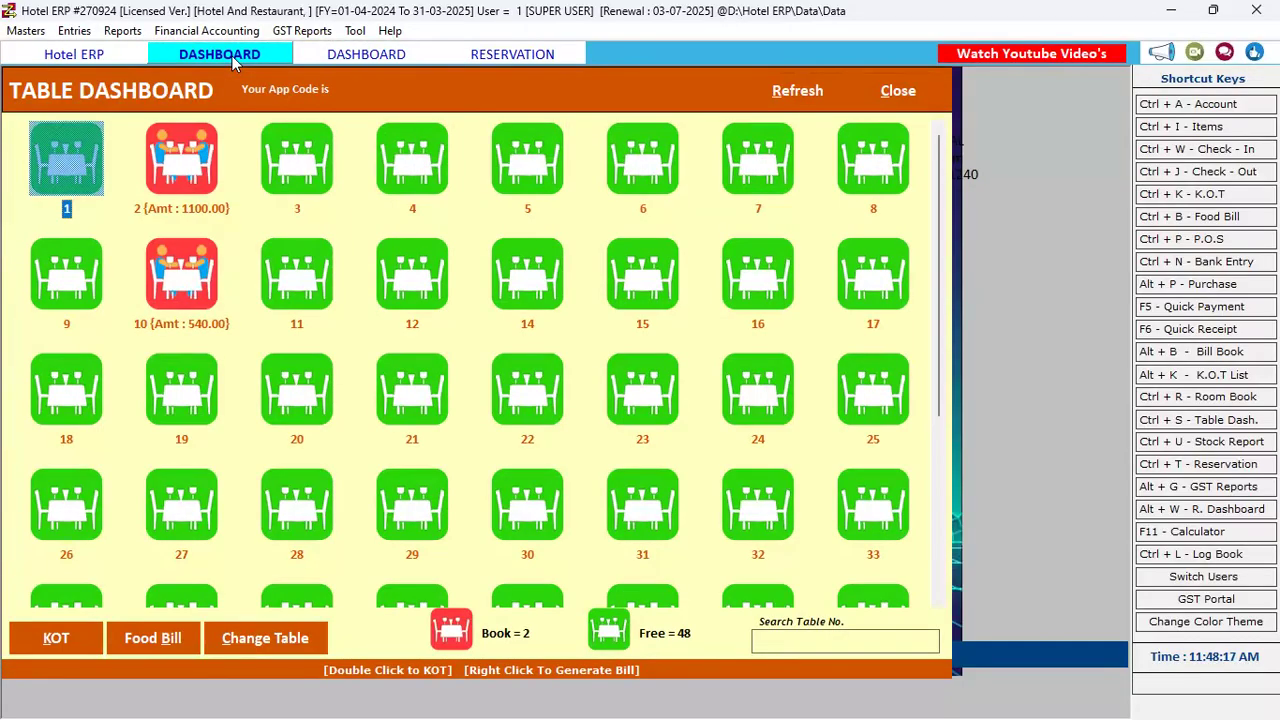
click(358, 57)
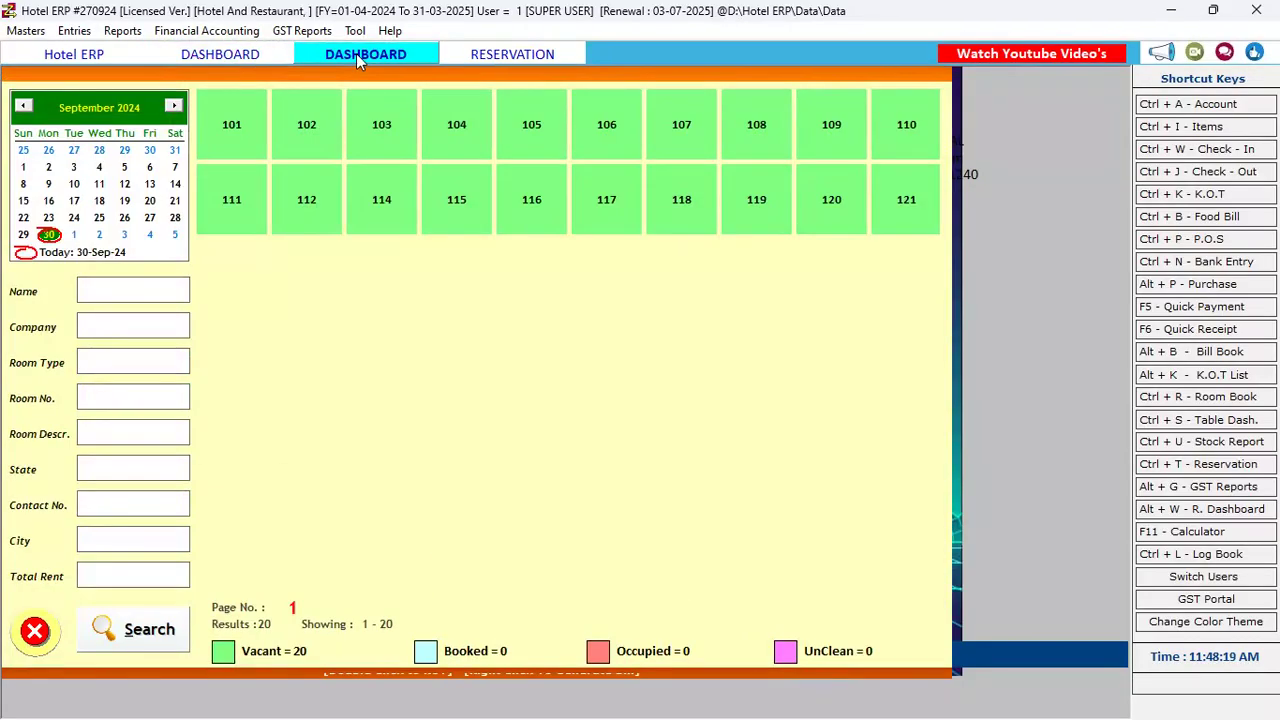
click(480, 55)
click(352, 57)
click(222, 60)
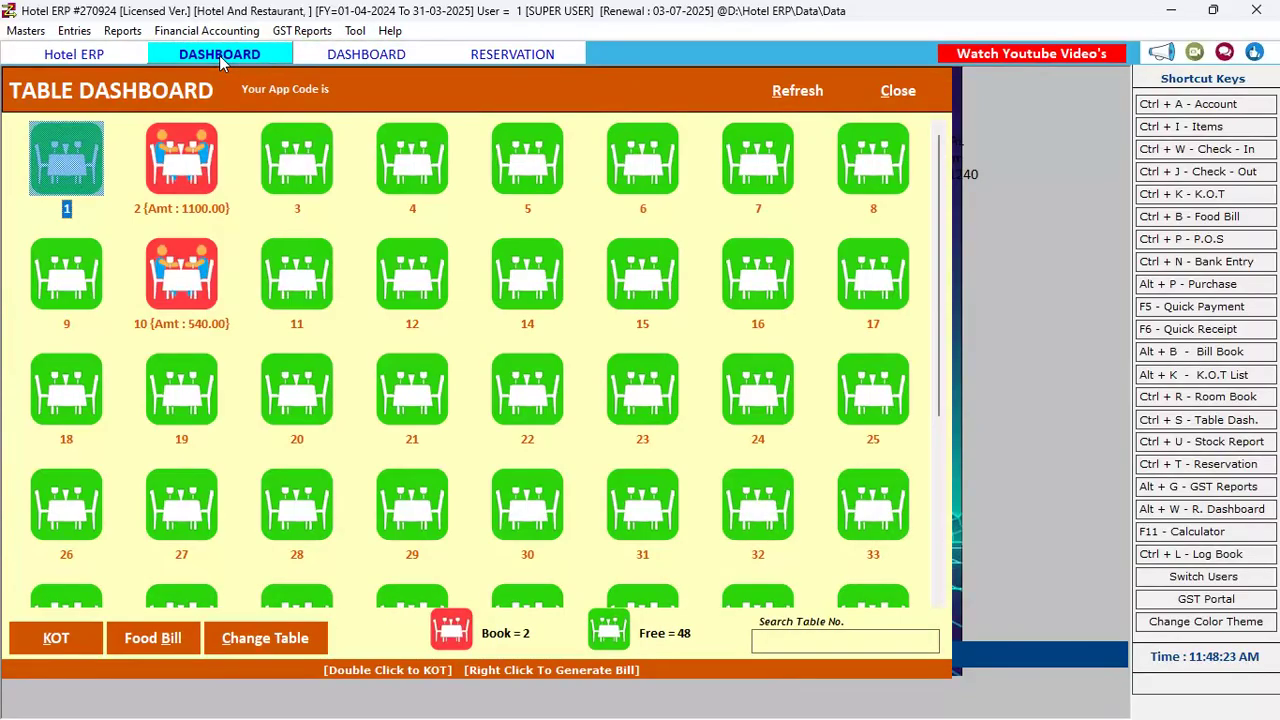
click(362, 58)
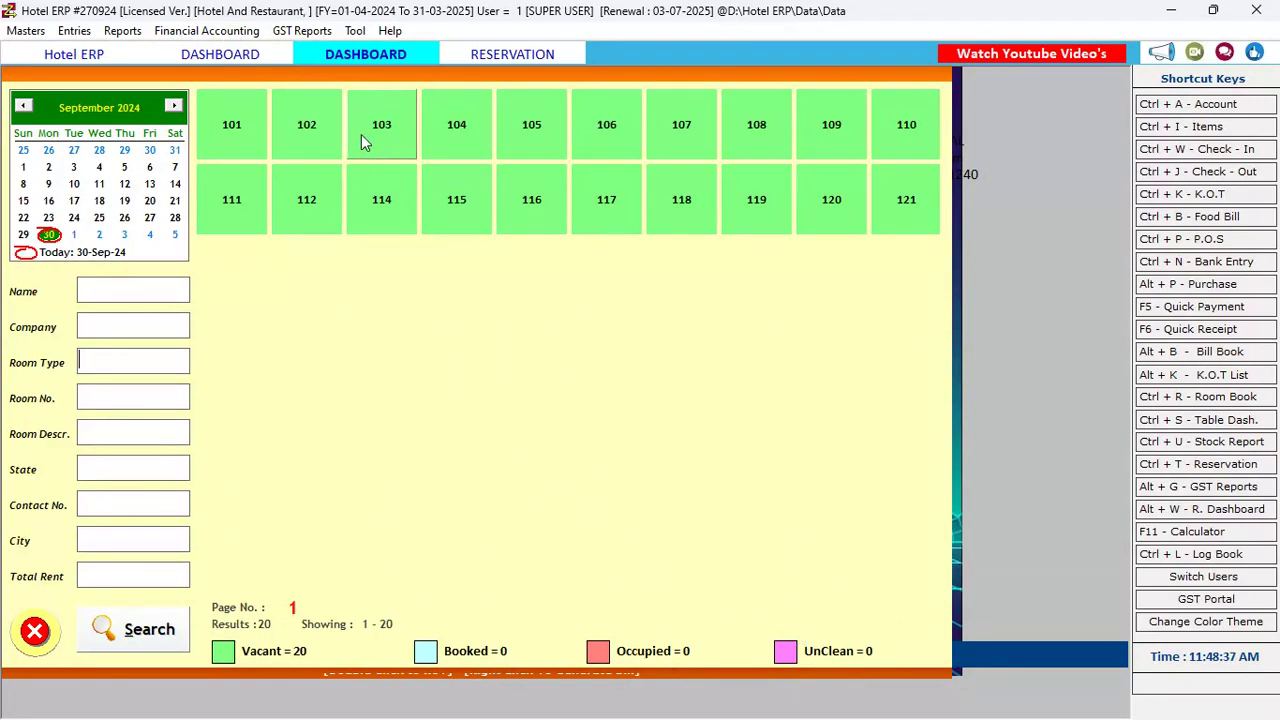
click(301, 132)
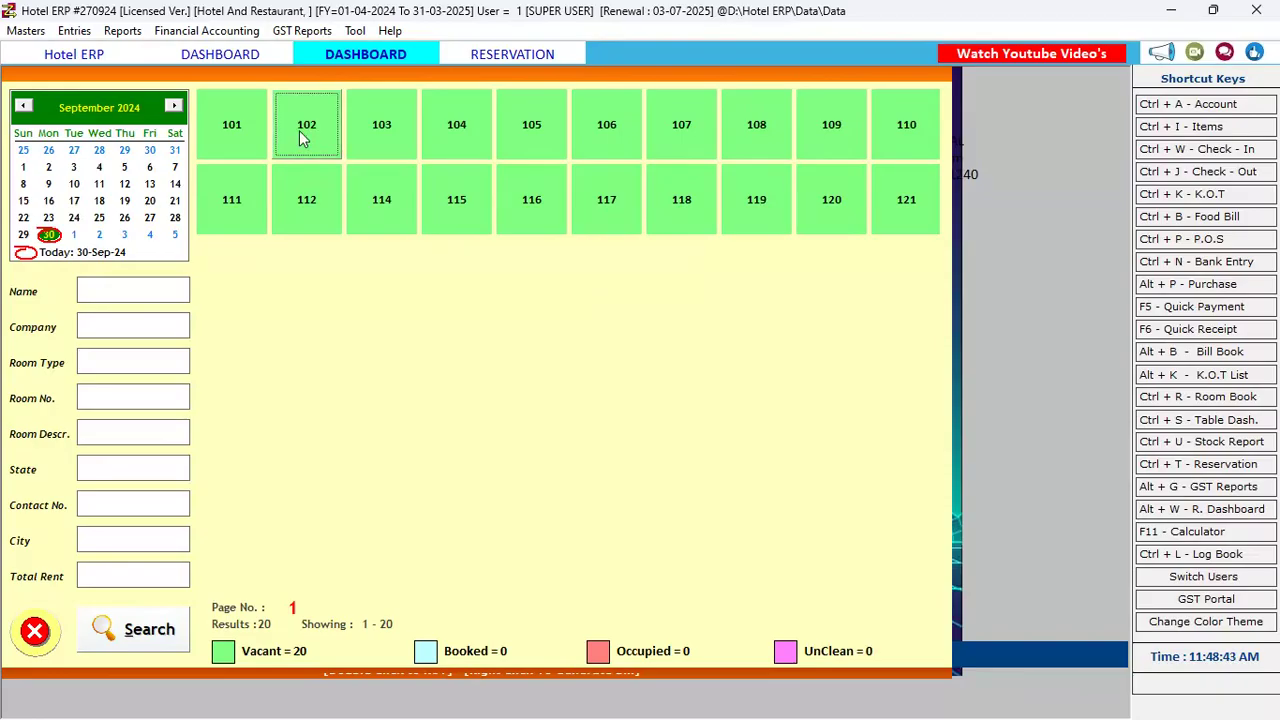
Start a walk-in check-in for room 102 dated 30-09-2024
double_click(303, 138)
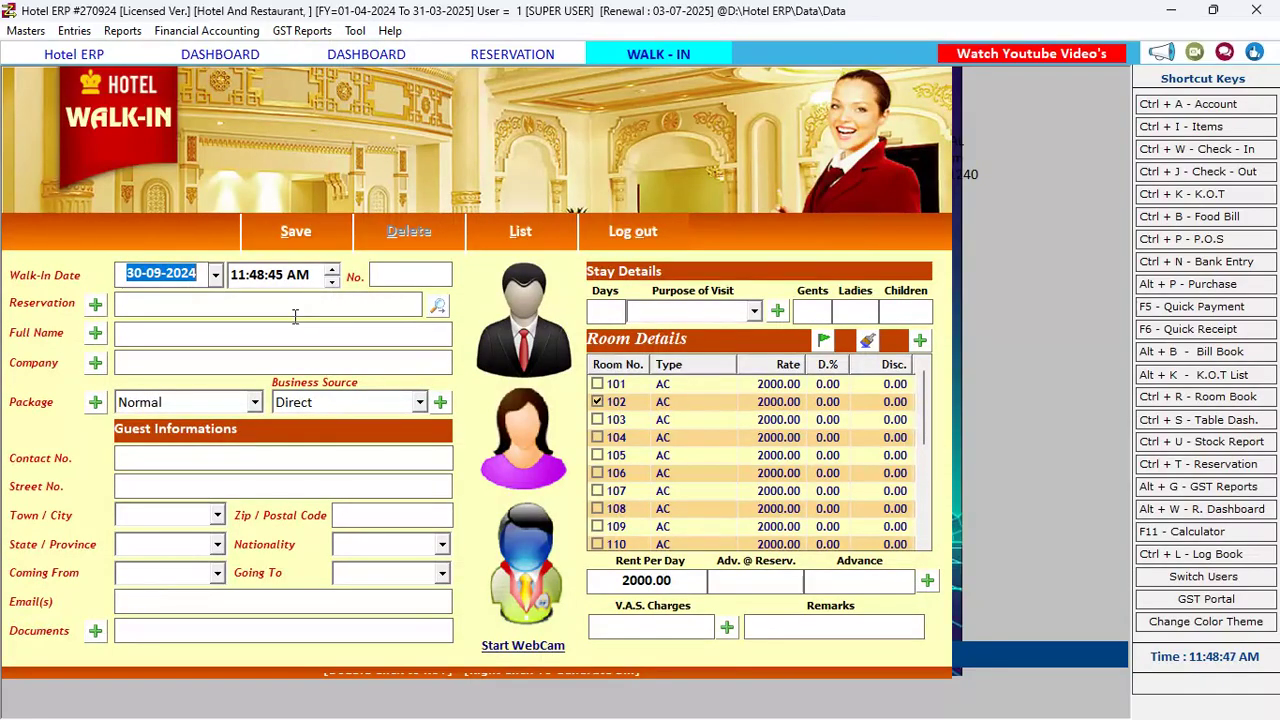
key(Tab)
key(Tab)
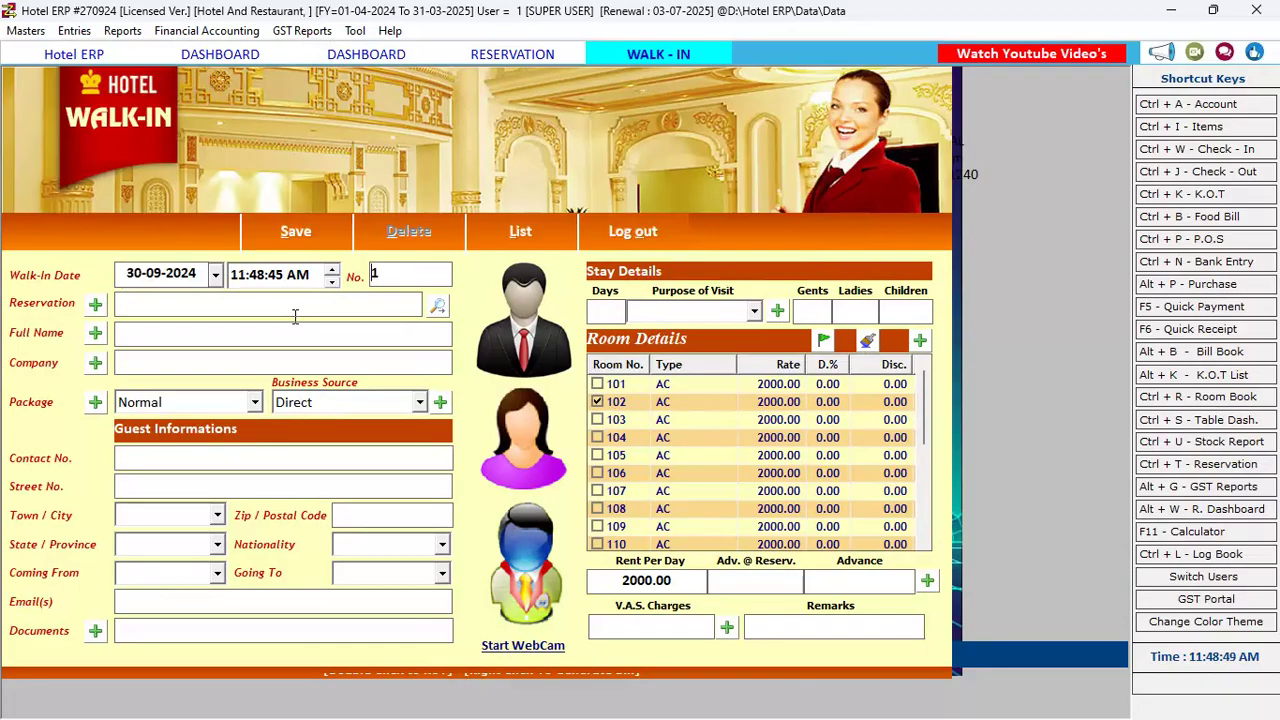
key(Tab)
Enter the guest's full name with title Mr. and first name, correcting a typo
click(175, 310)
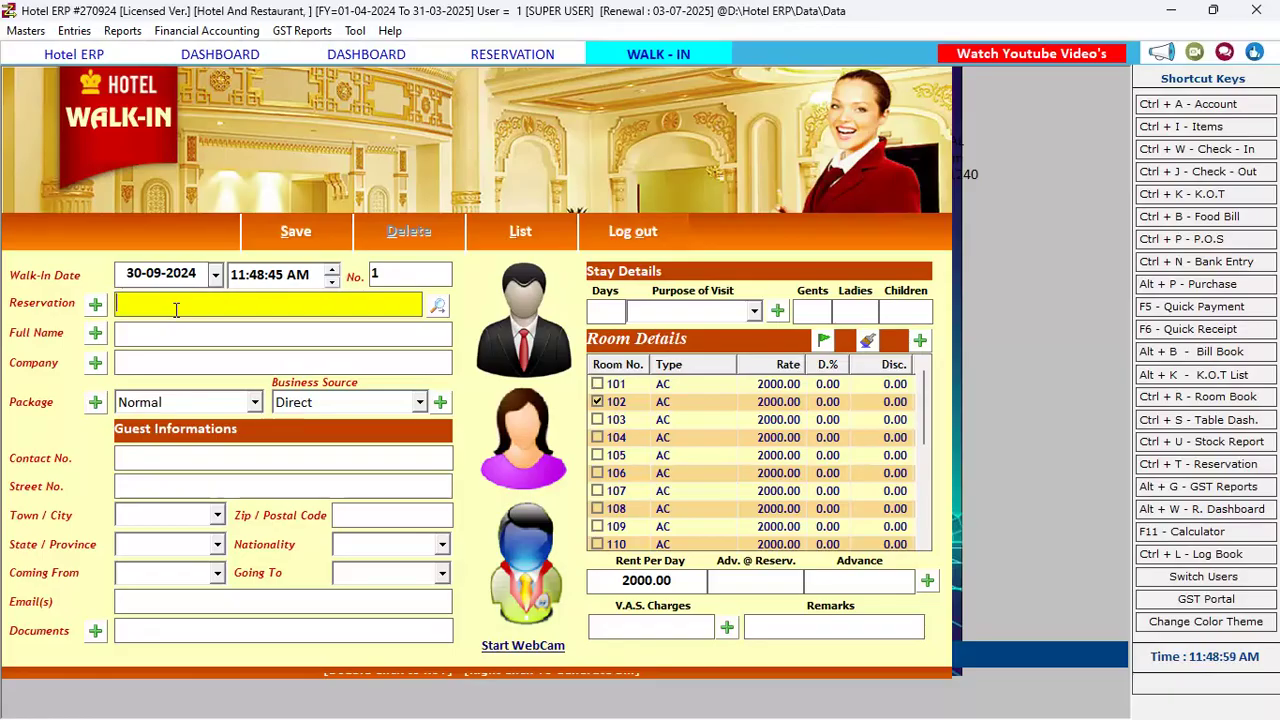
text(VIKAD)
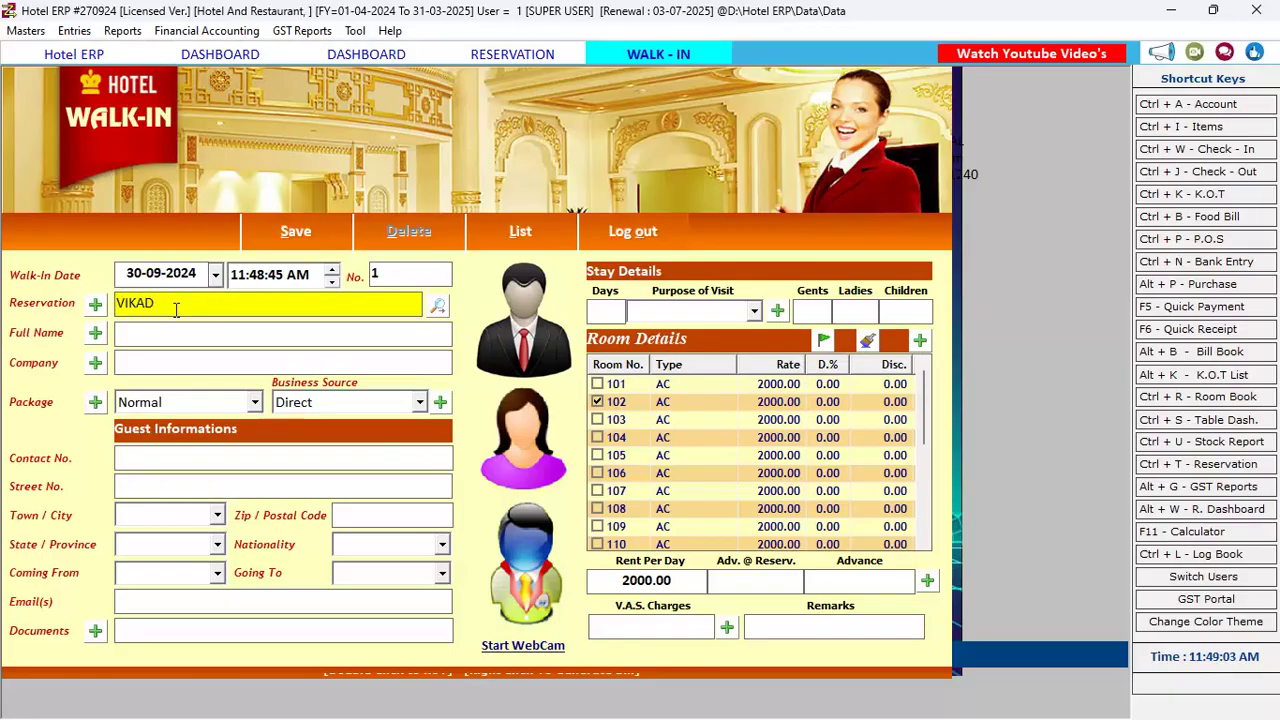
key(BackSpace)
text(S)
key(Return)
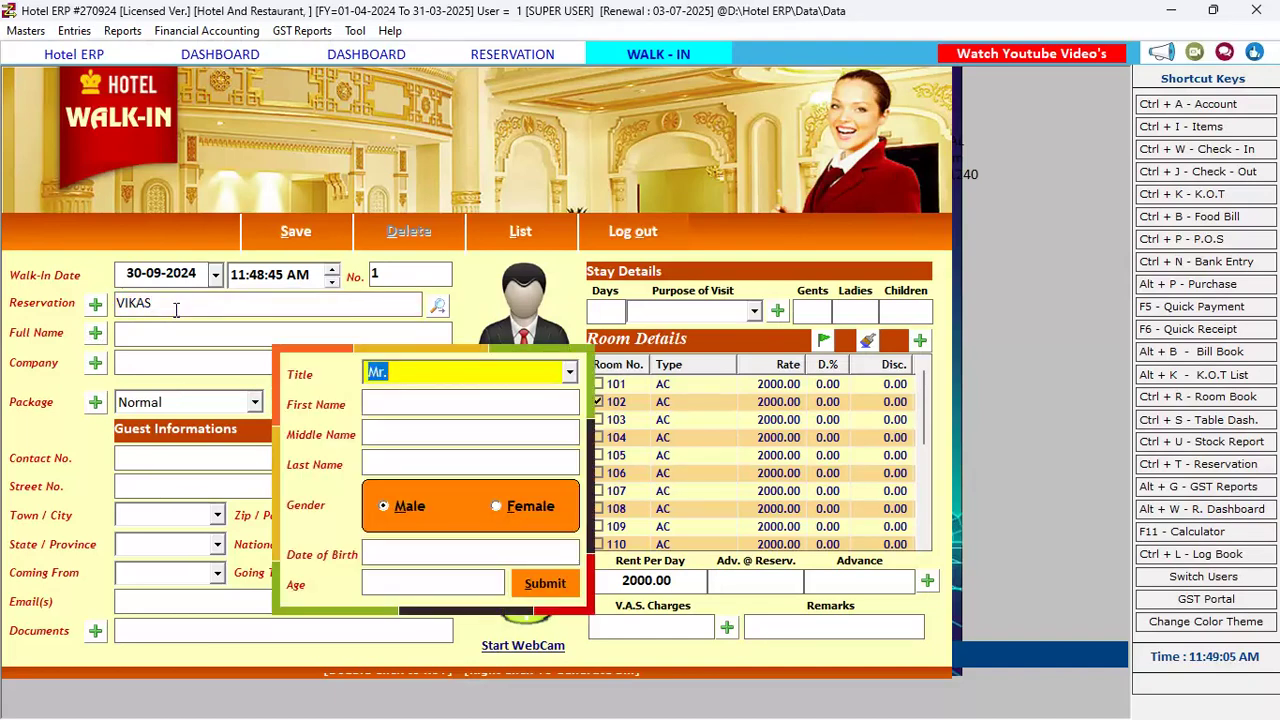
key(Return)
key(Return)
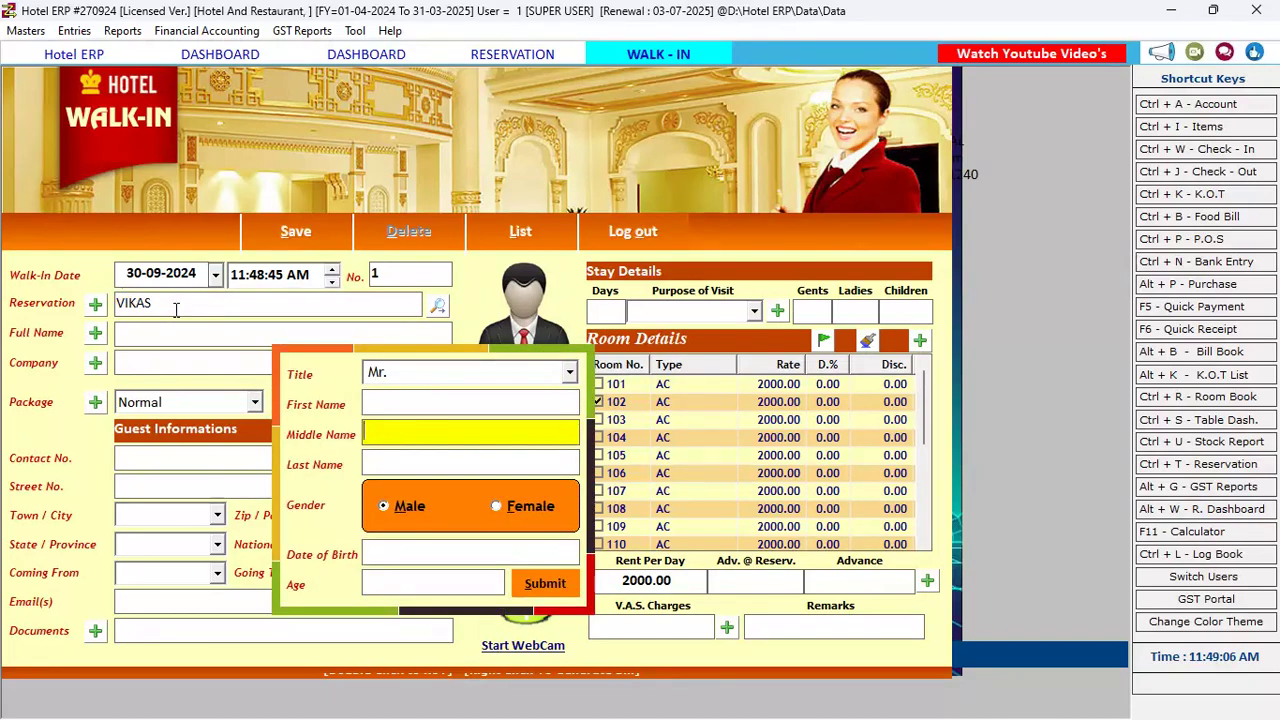
click(373, 398)
text(VI)
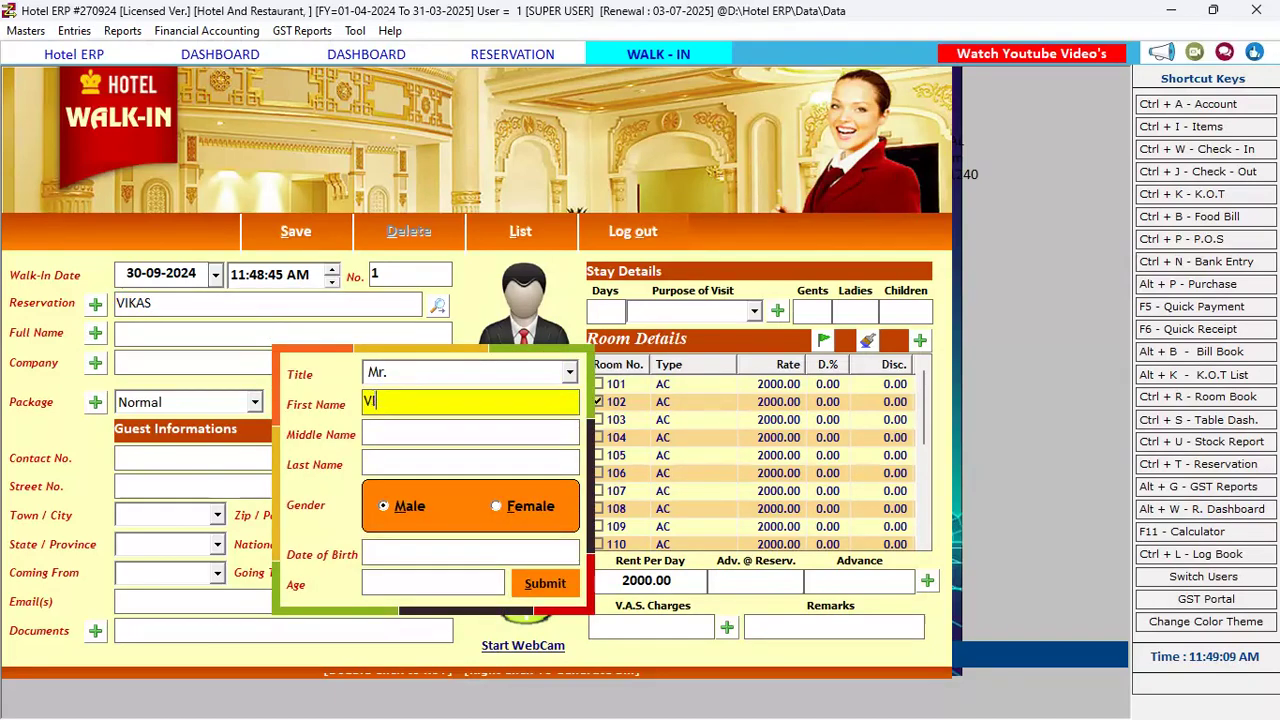
text(KAS)
key(Return)
key(Return)
key(Return)
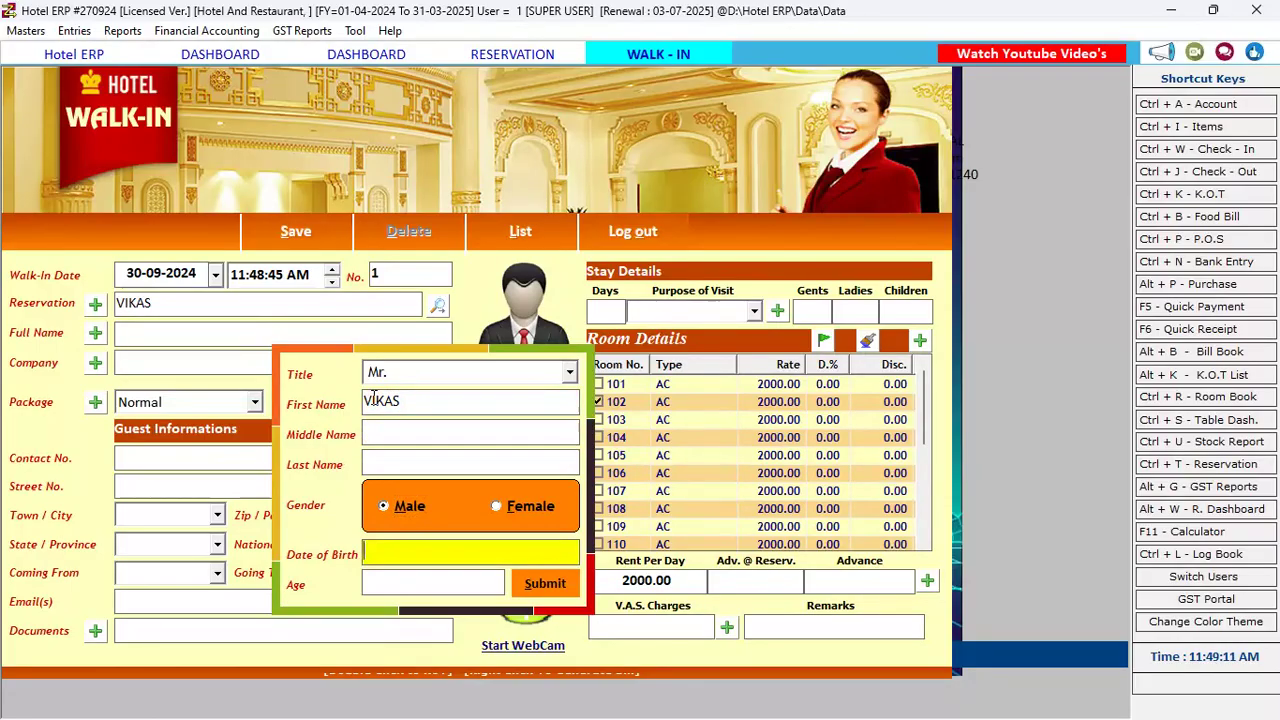
key(Return)
key(Return)
key(Return)
key(Return)
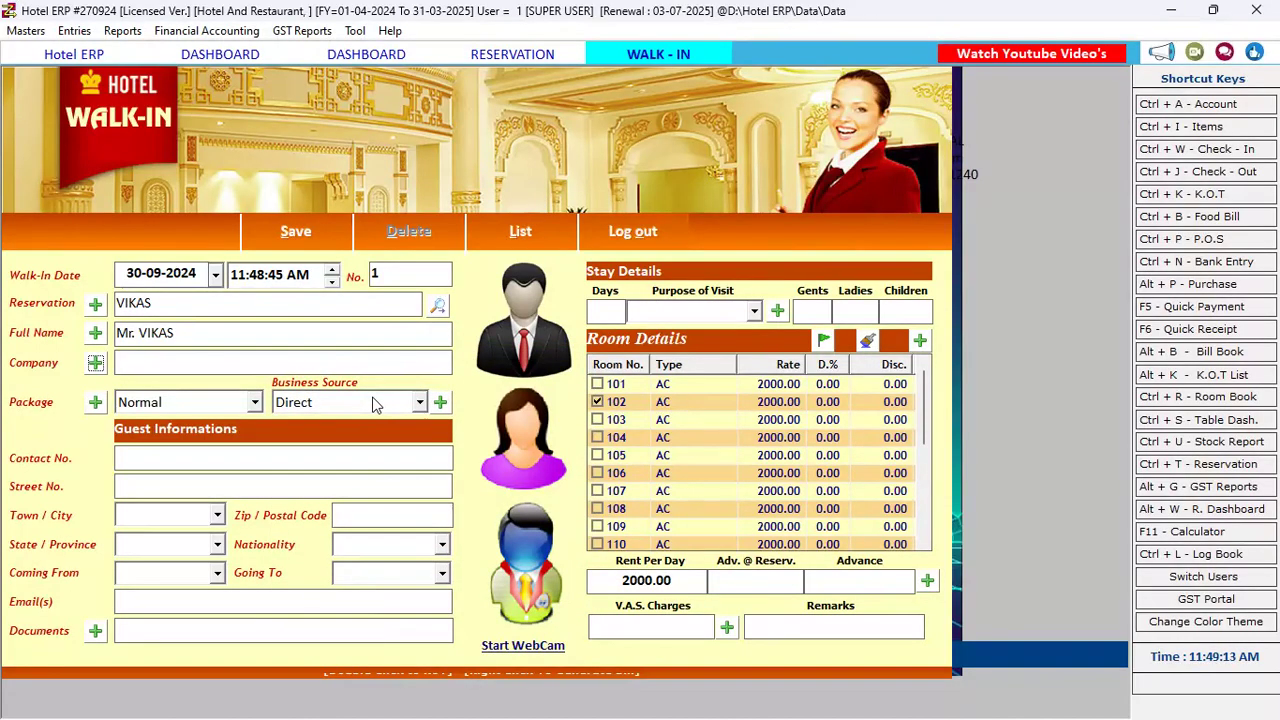
key(Return)
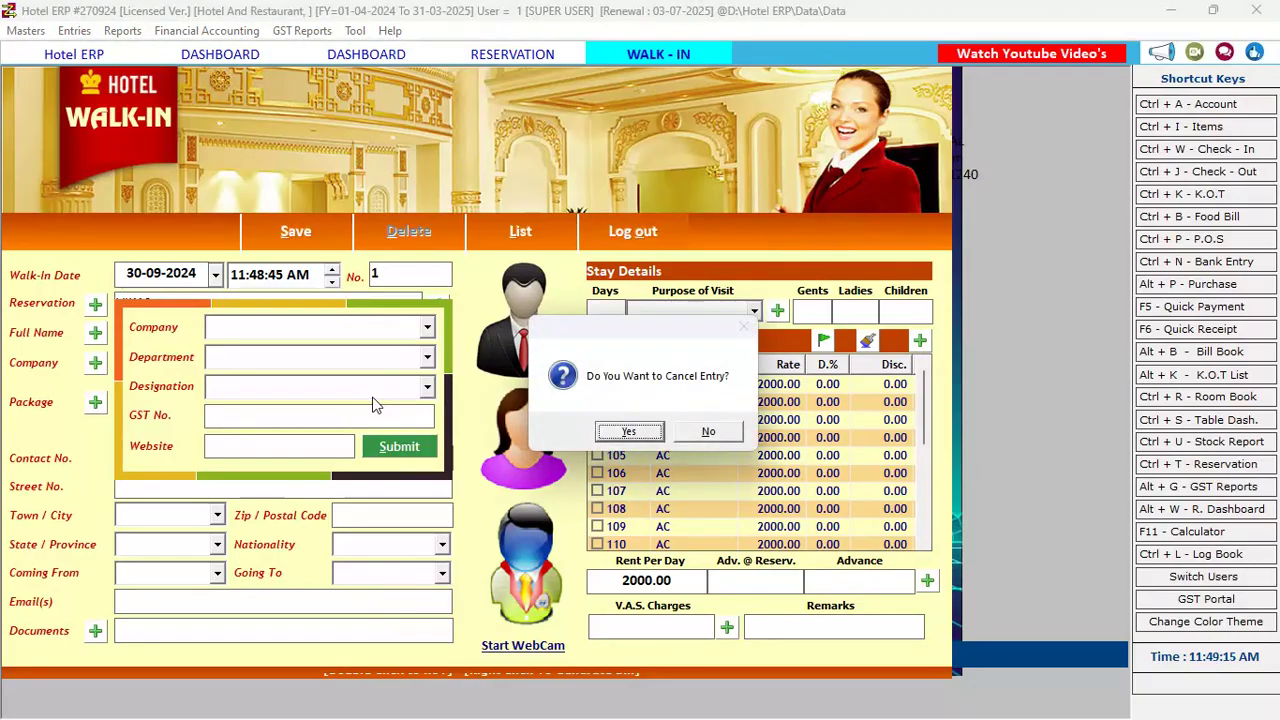
Decline cancelling the entry and enter the guest's contact number
key(Right)
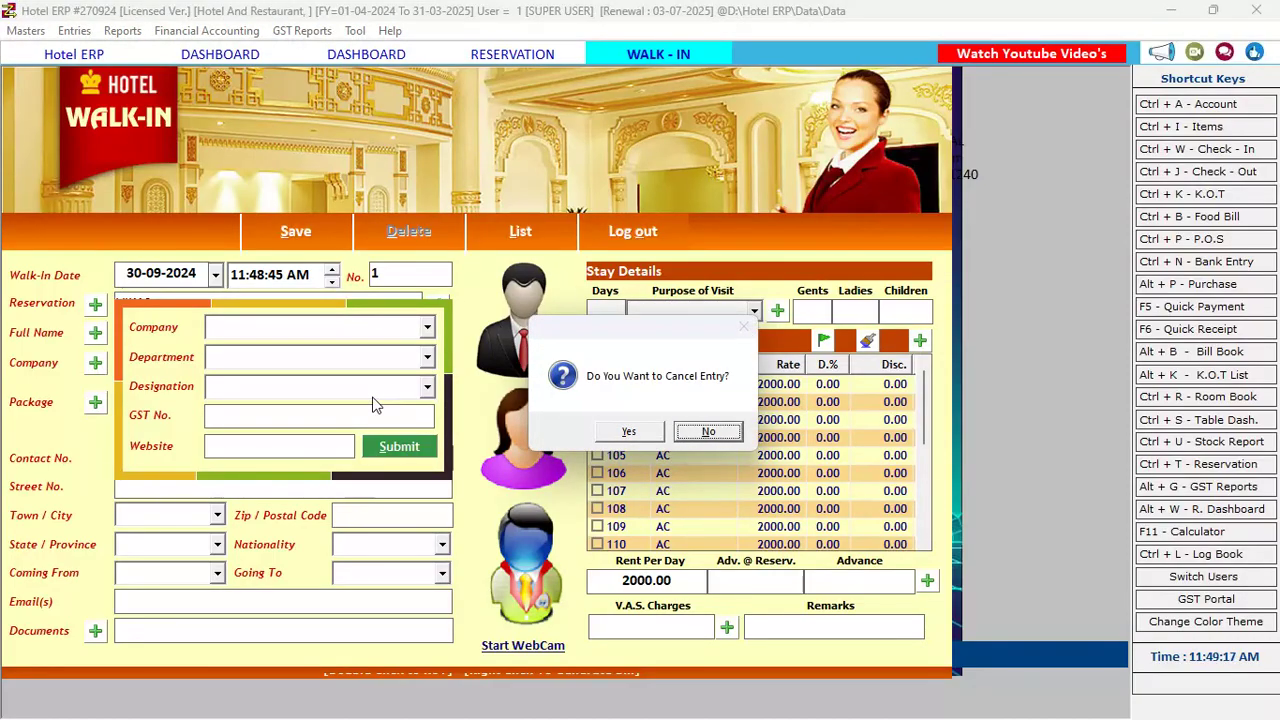
key(Return)
key(Return)
key(Return)
key(Return)
key(Return)
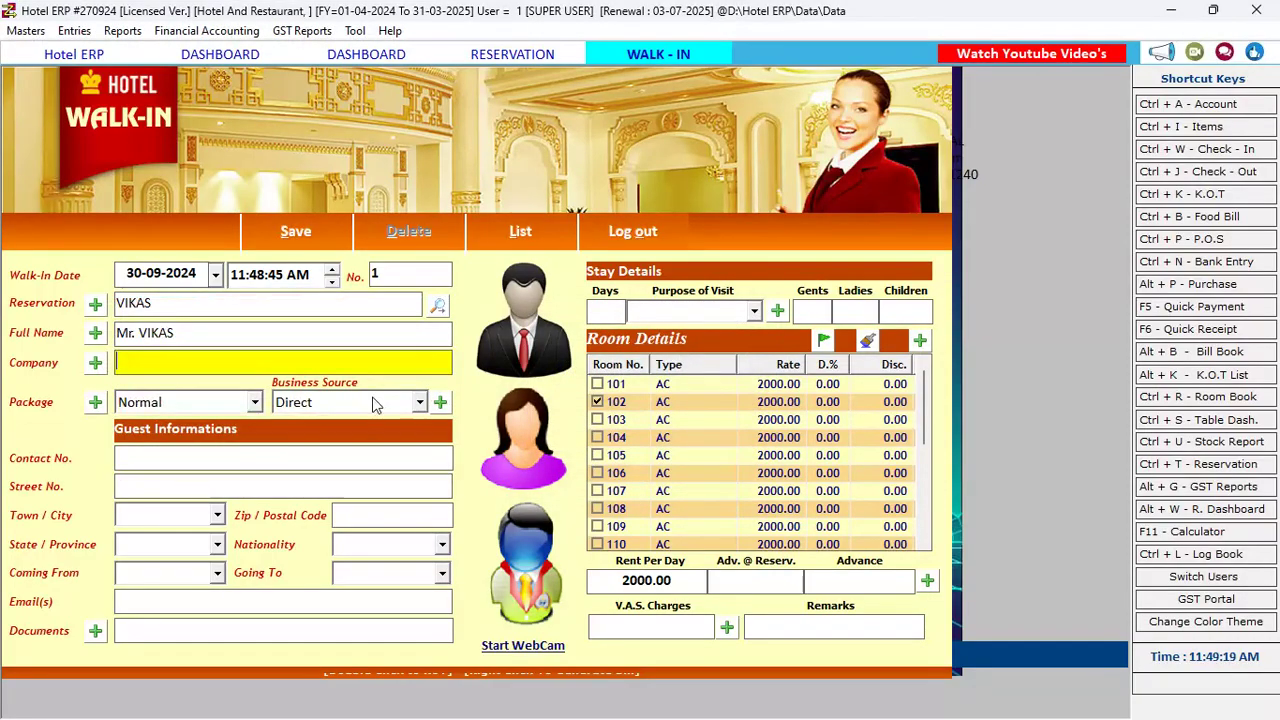
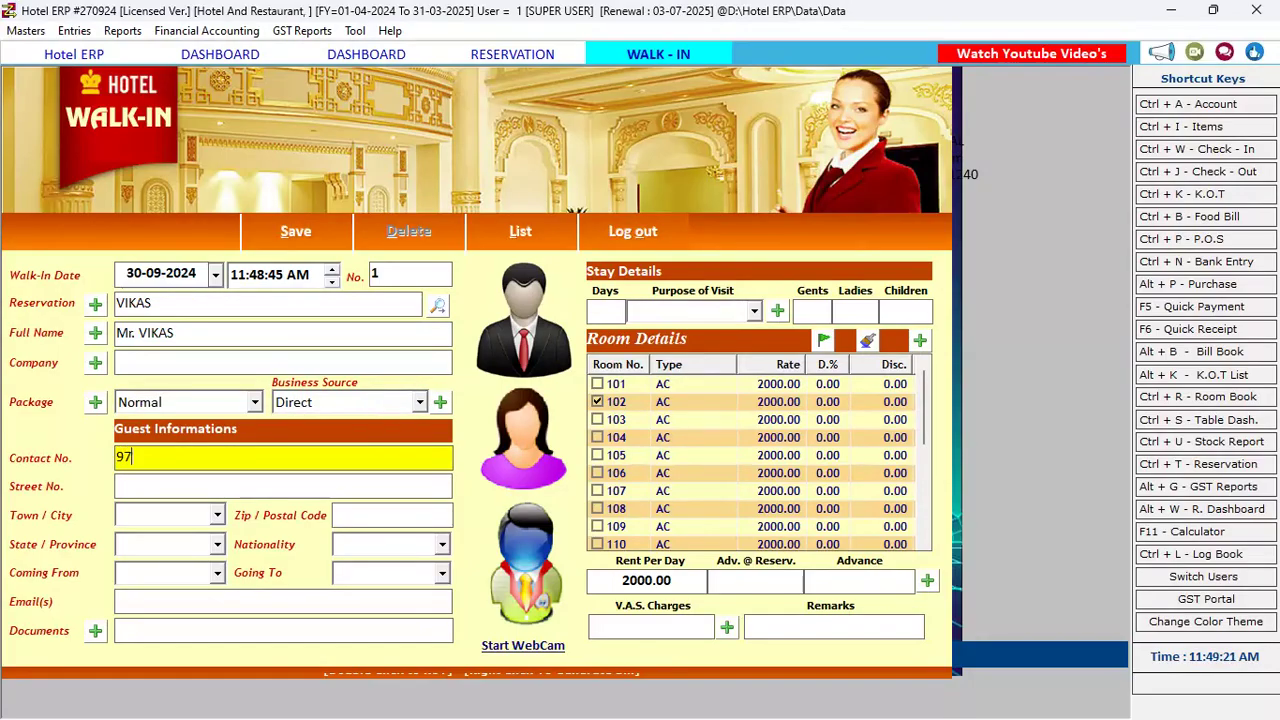
key(Return)
key(Return)
key(Return)
key(Return)
key(Return)
key(Return)
key(Return)
key(Return)
key(Return)
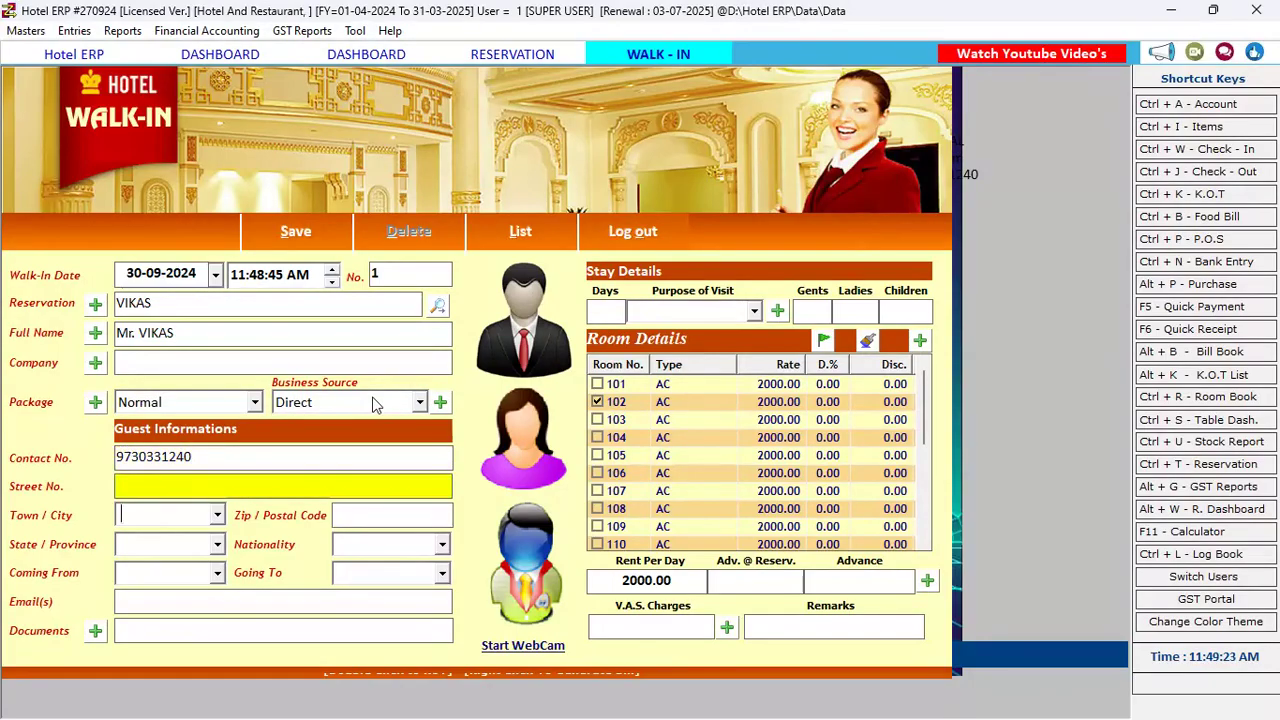
Leave Documents without attaching an identity document, then tick room 104
key(Return)
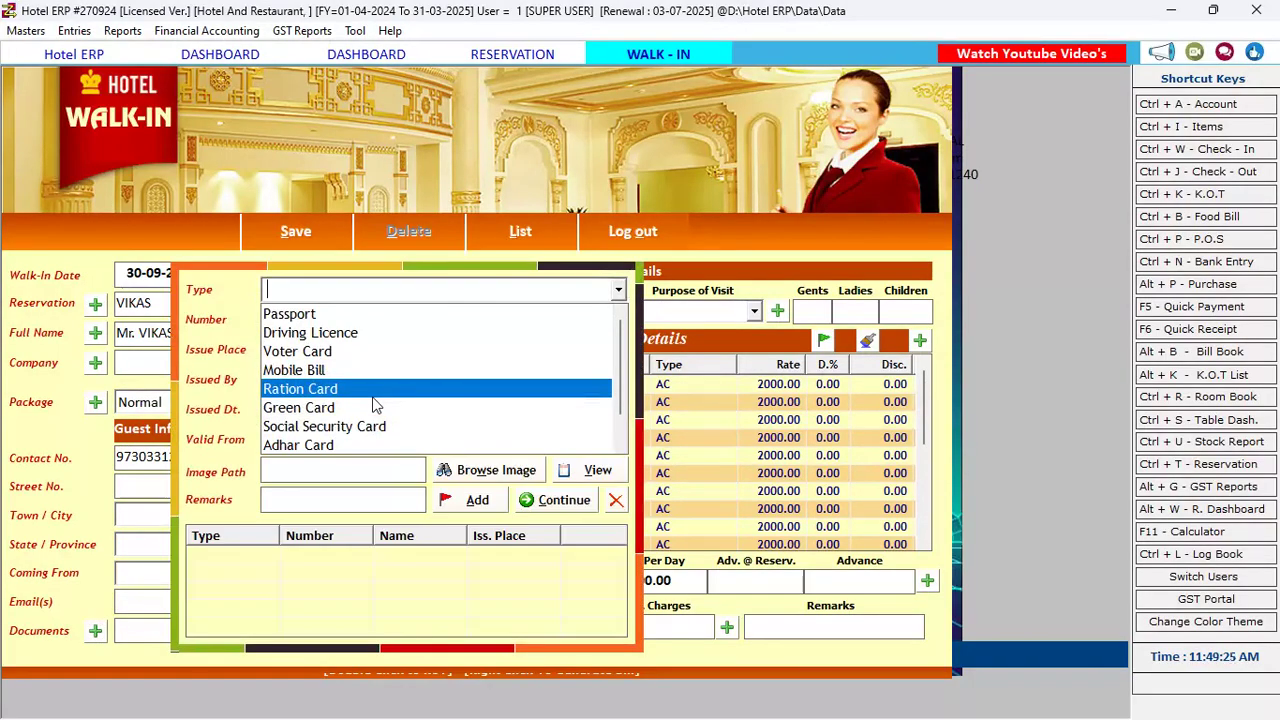
key(Escape)
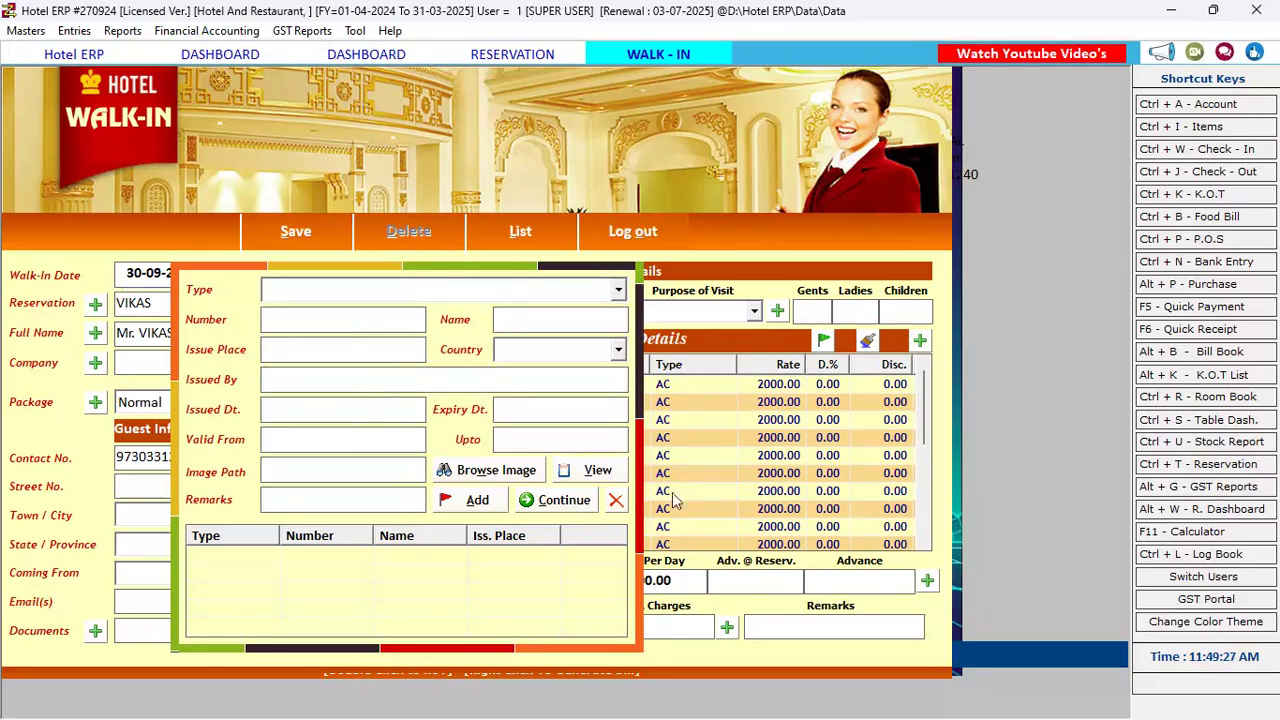
click(563, 500)
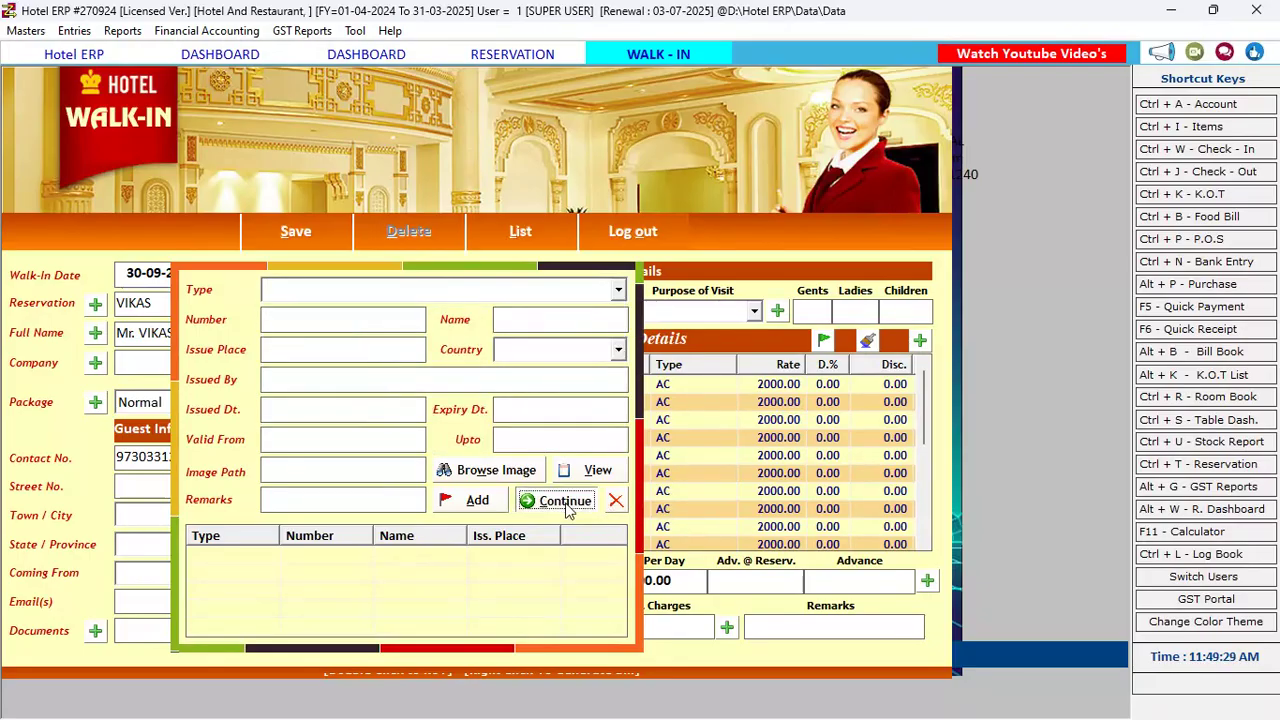
click(597, 437)
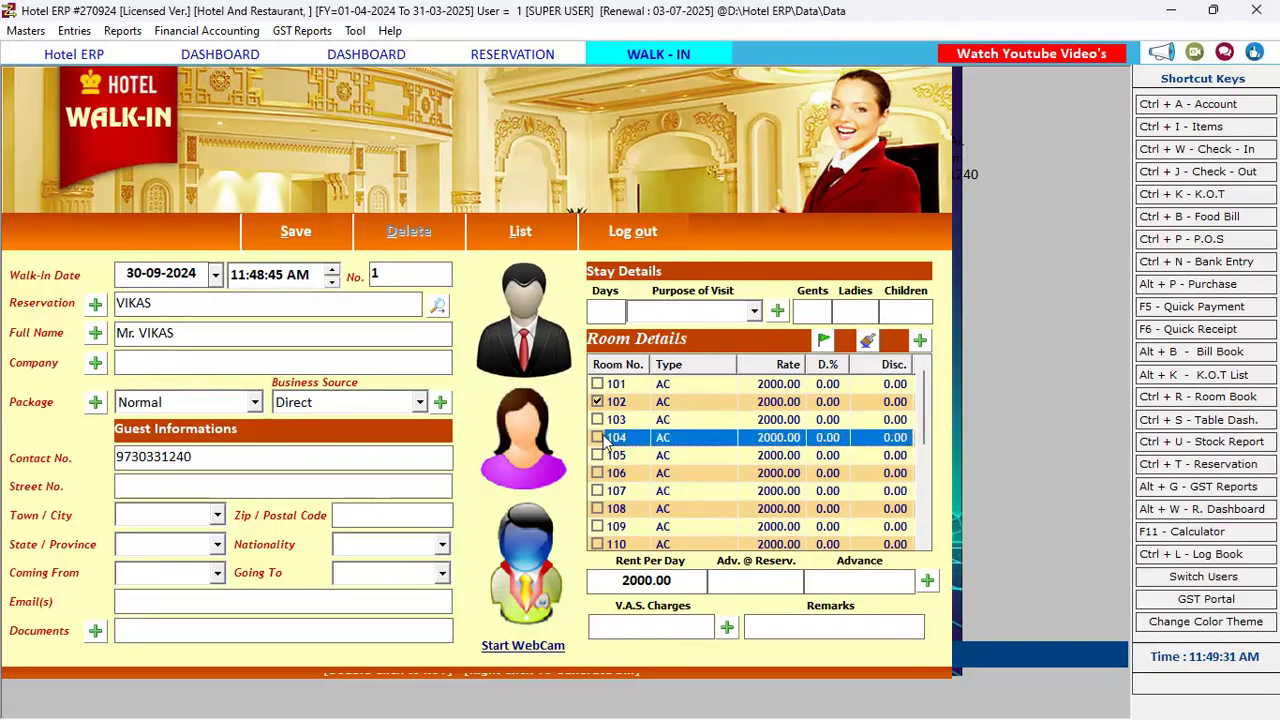
Untick room 102 and enter a 2000 advance
click(597, 401)
click(765, 582)
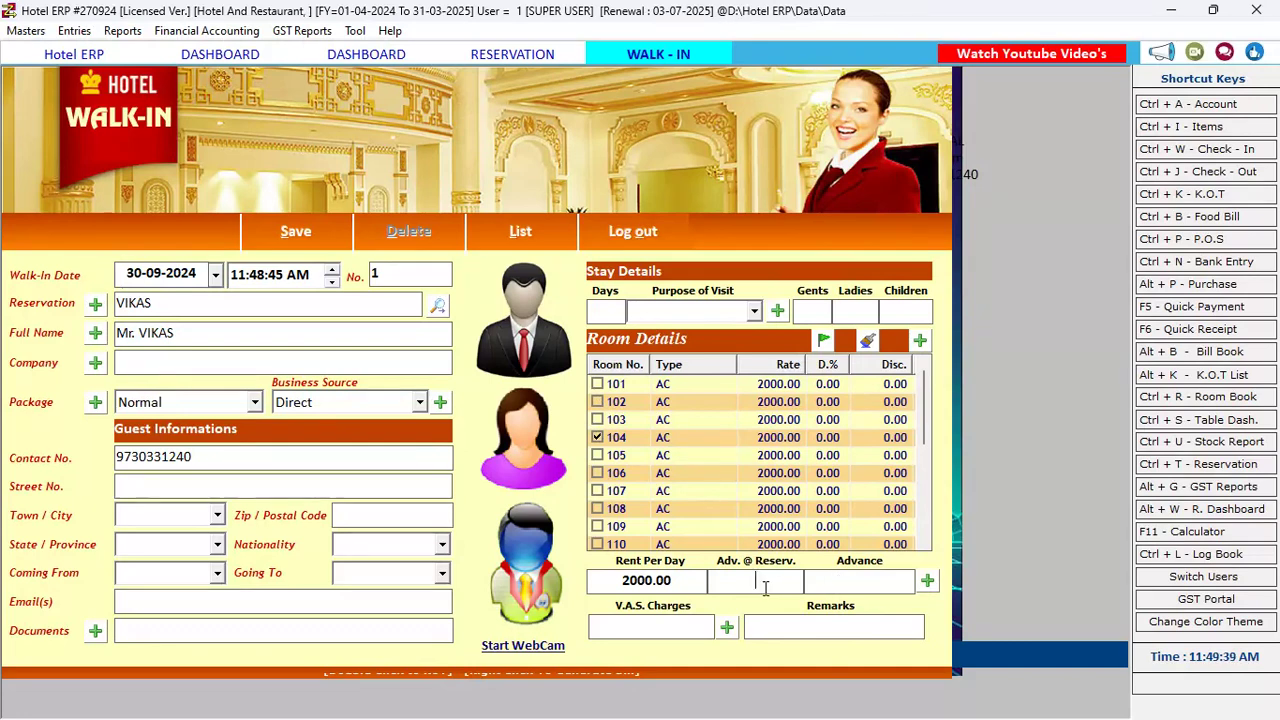
click(874, 592)
text(2000)
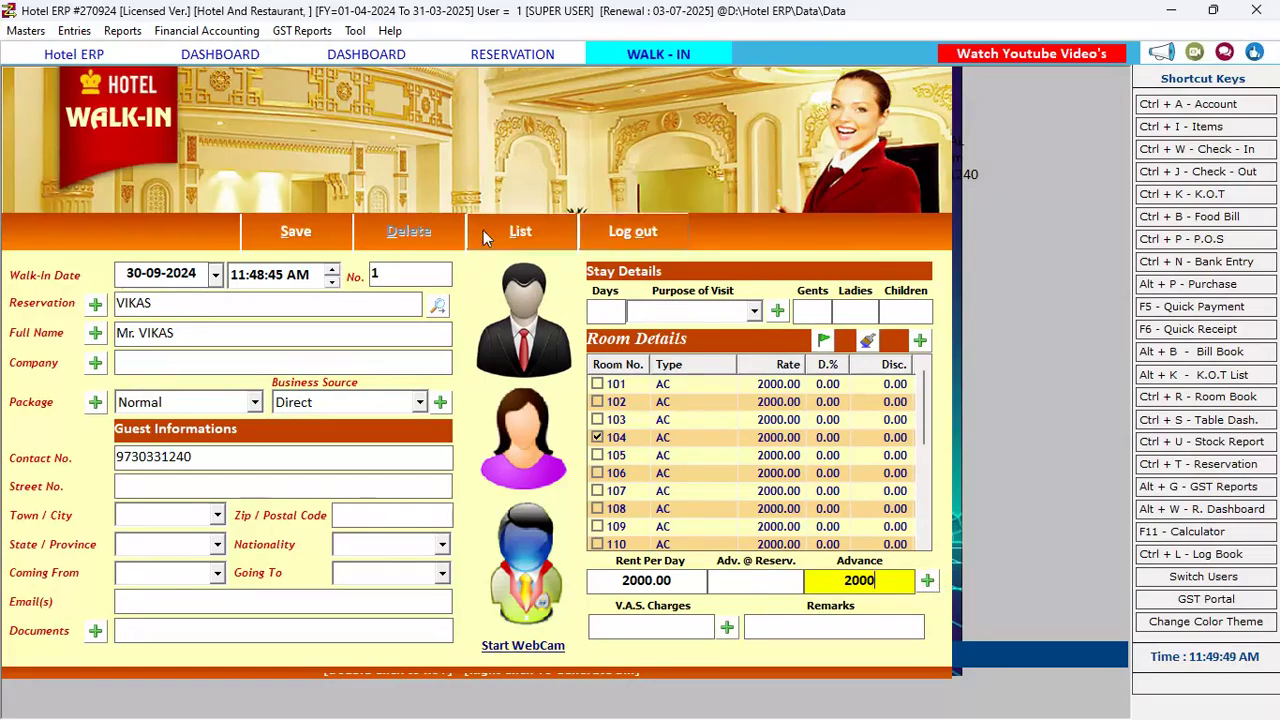
Save the walk-in with 1 day and 1 gent, without printing, and close it
click(321, 230)
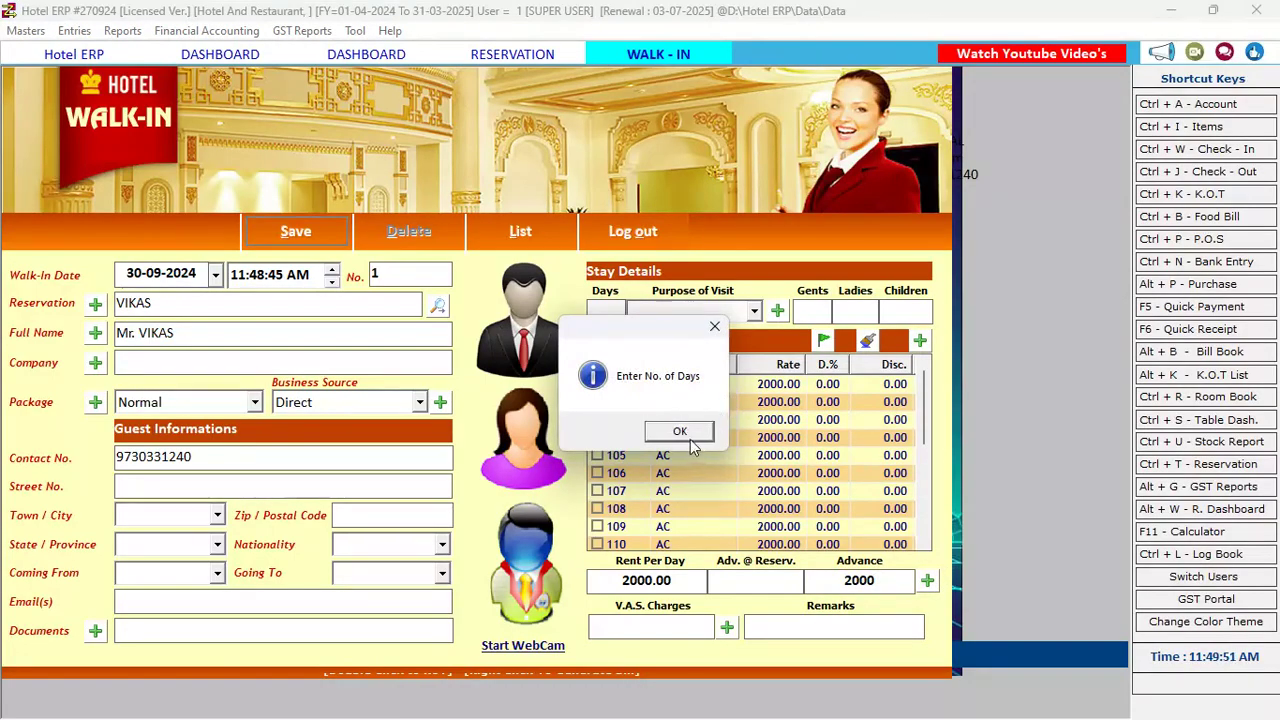
click(686, 432)
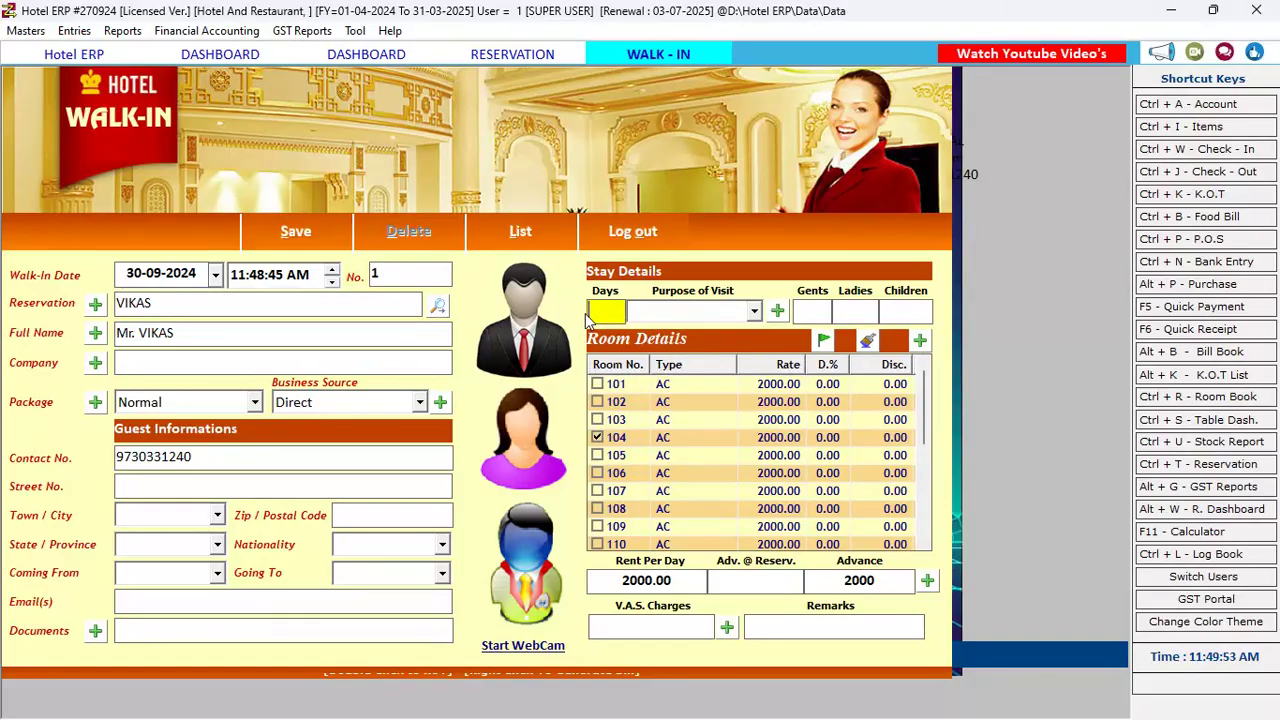
text(1)
key(Return)
key(Return)
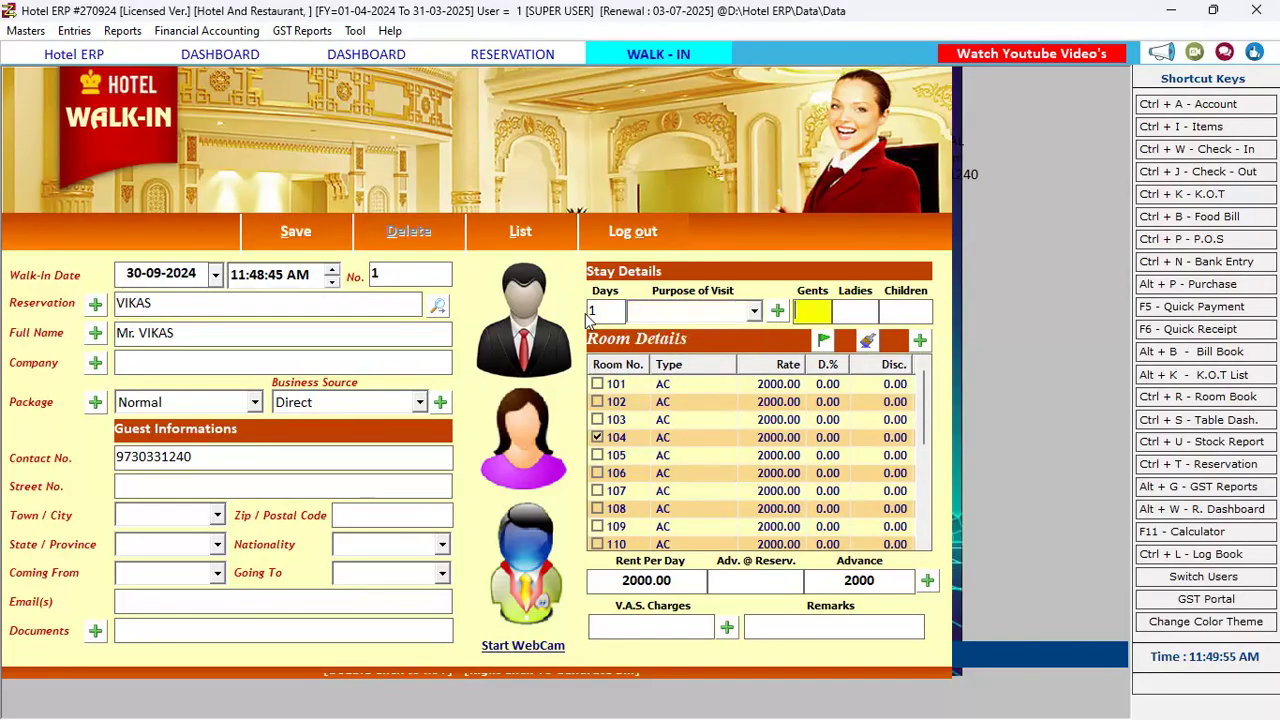
text(1)
click(306, 240)
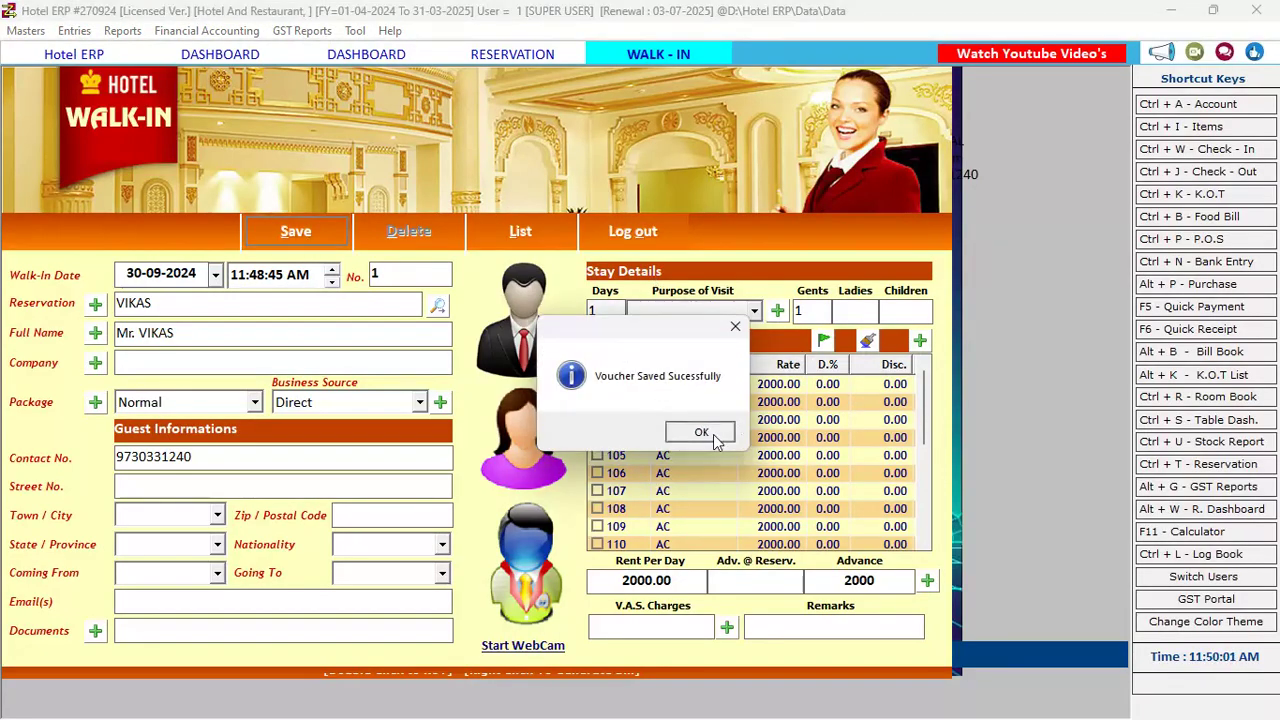
click(712, 437)
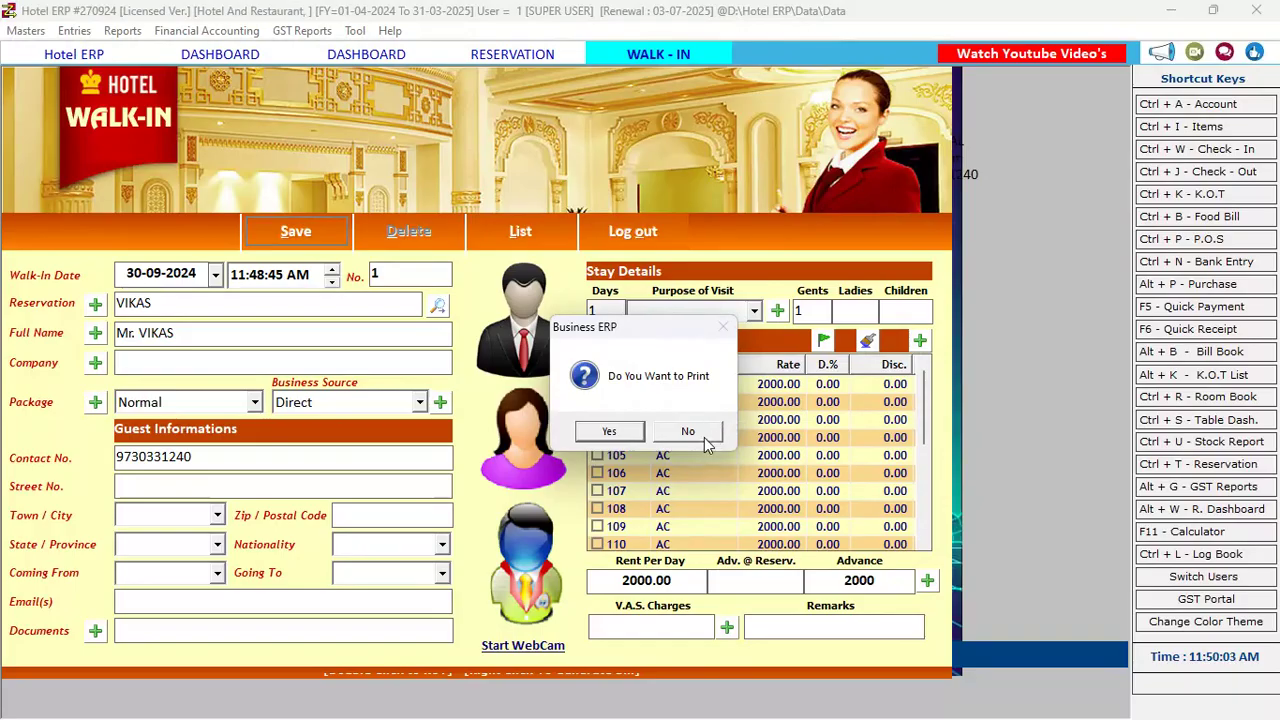
click(704, 437)
key(Escape)
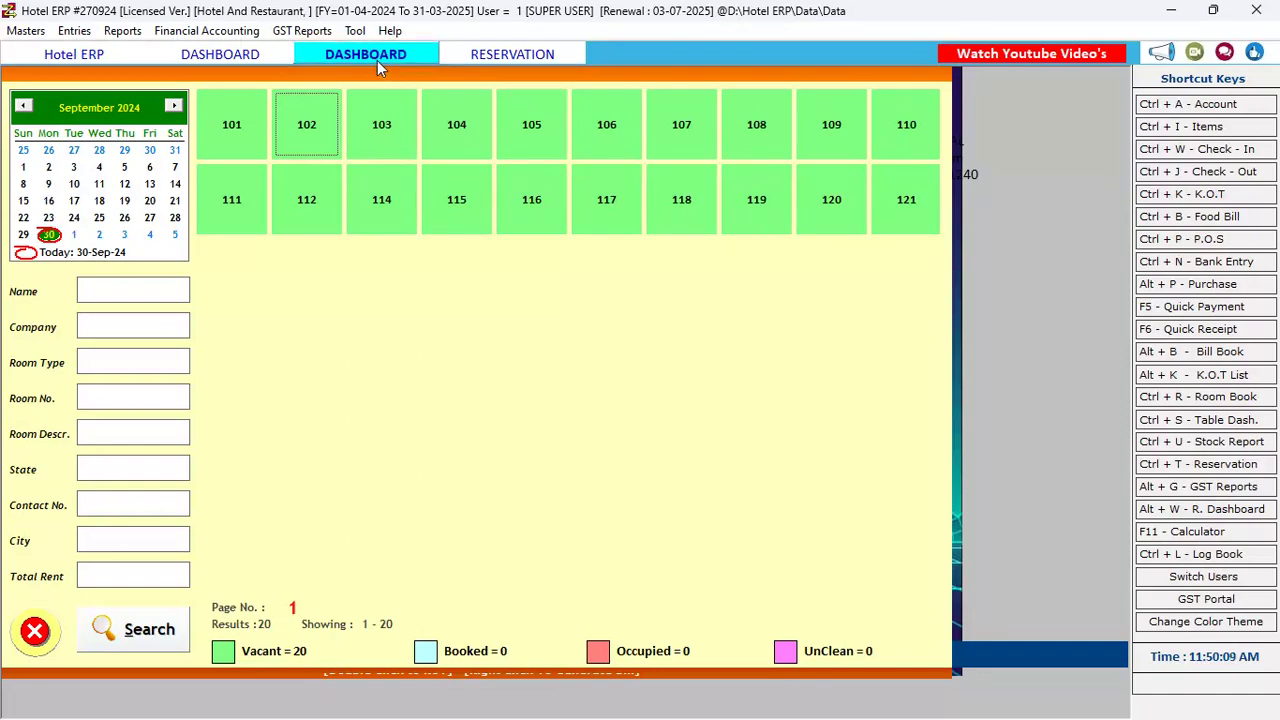
Switch between the reservation, table dashboard, home and room dashboard screens, ending on the room dashboard
click(512, 55)
click(283, 59)
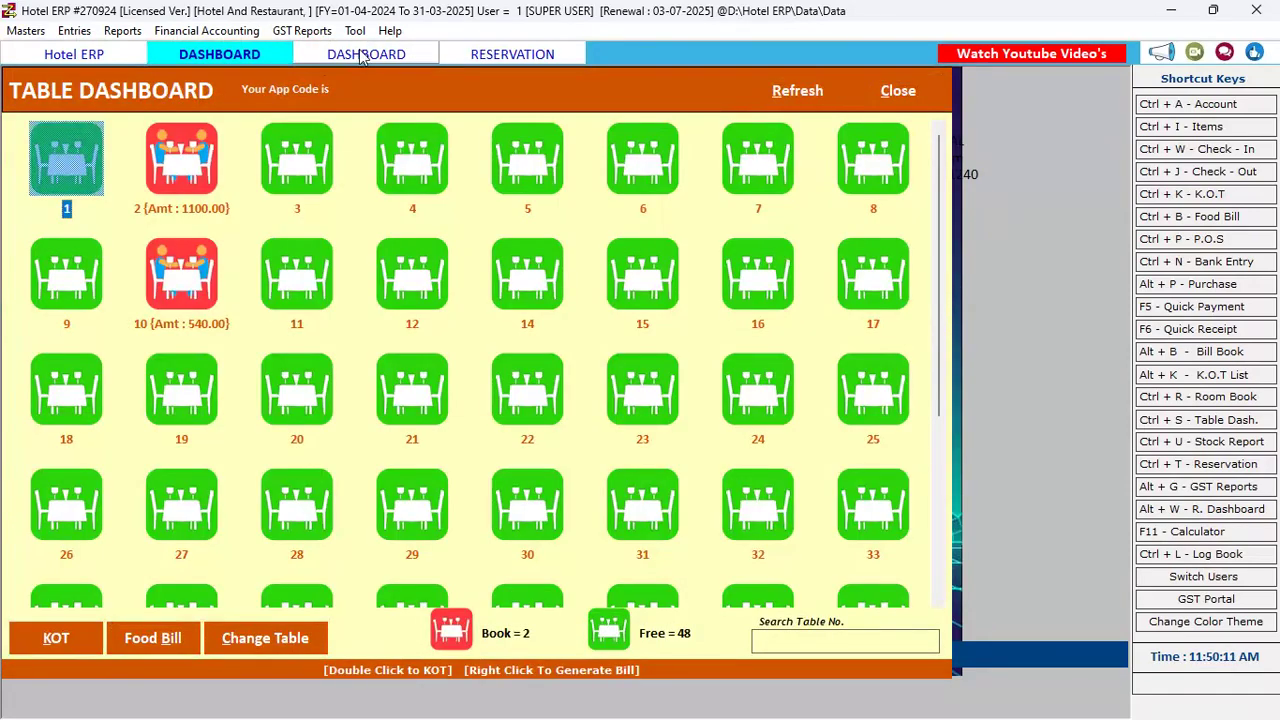
click(366, 53)
click(220, 56)
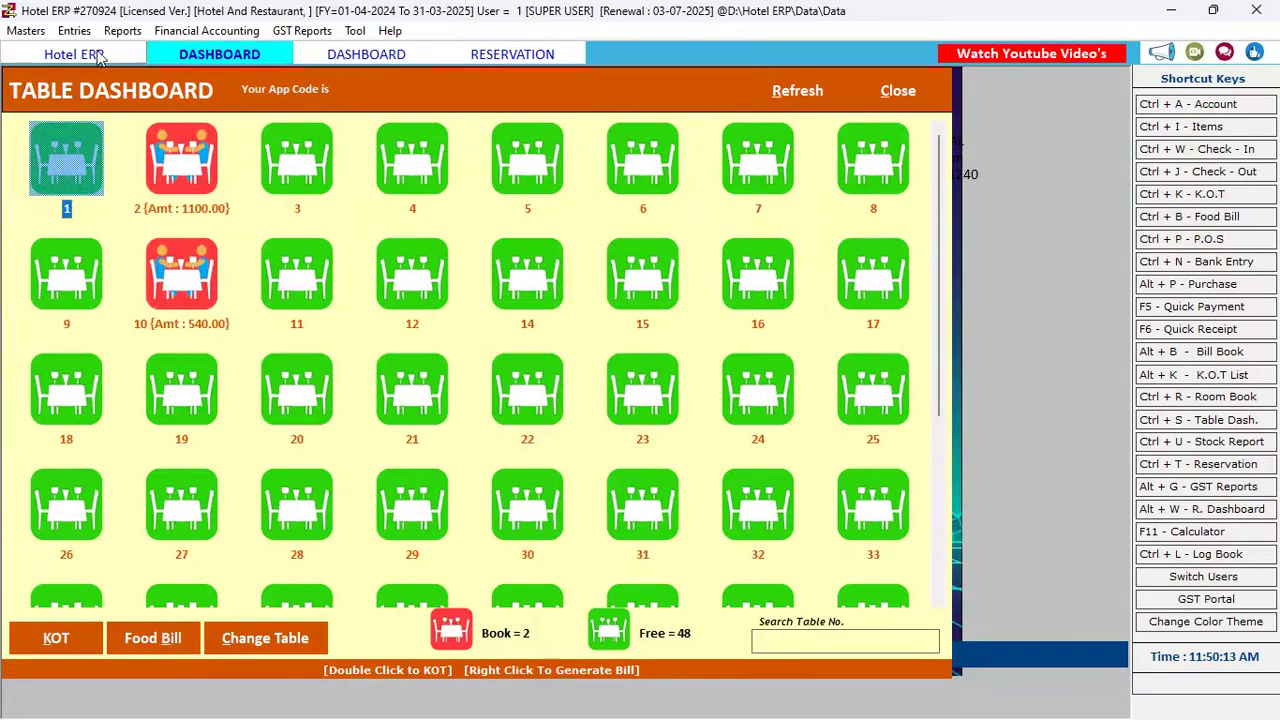
click(98, 56)
click(367, 54)
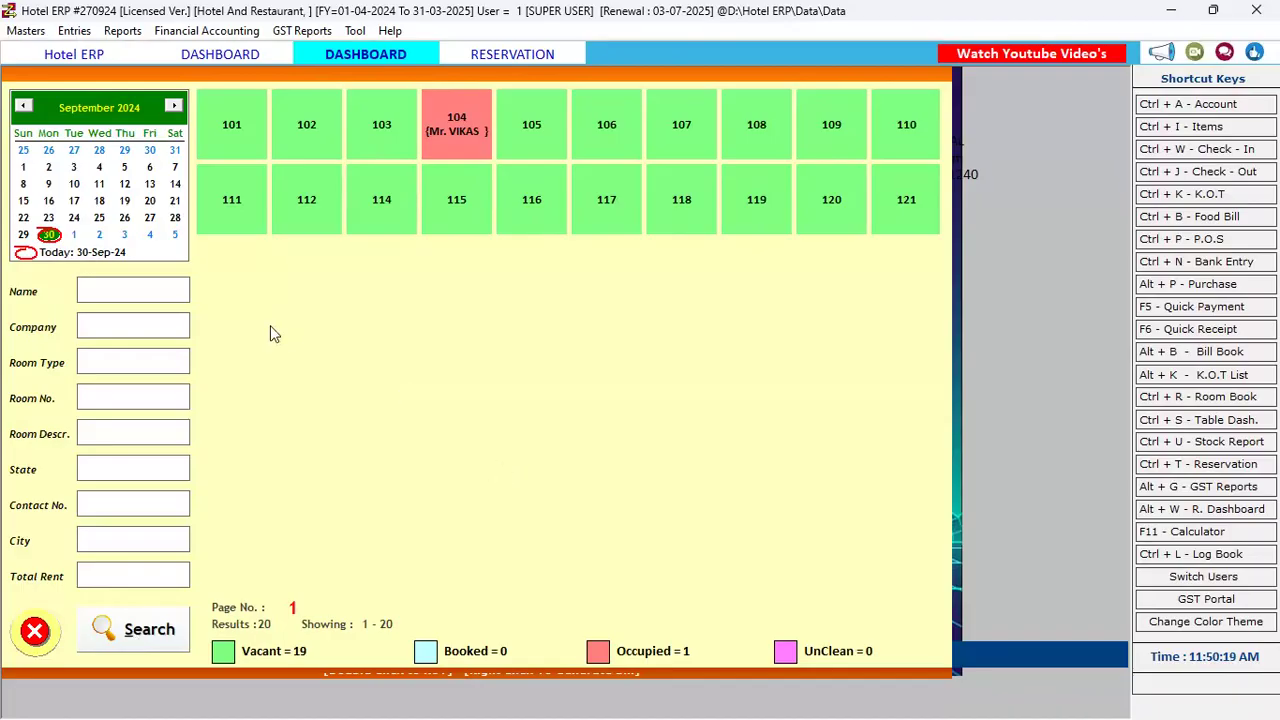
Check room status for 17, 18, 28 and 27 September, then settle on 30 September
click(135, 629)
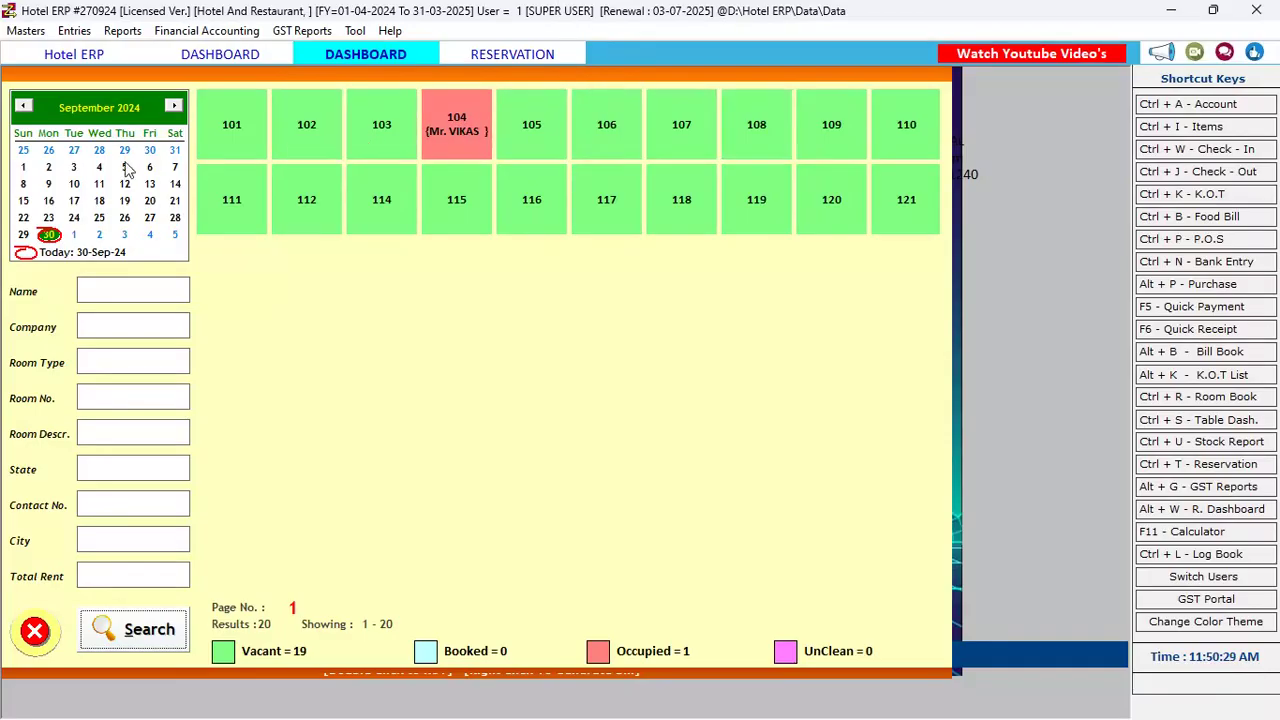
click(74, 200)
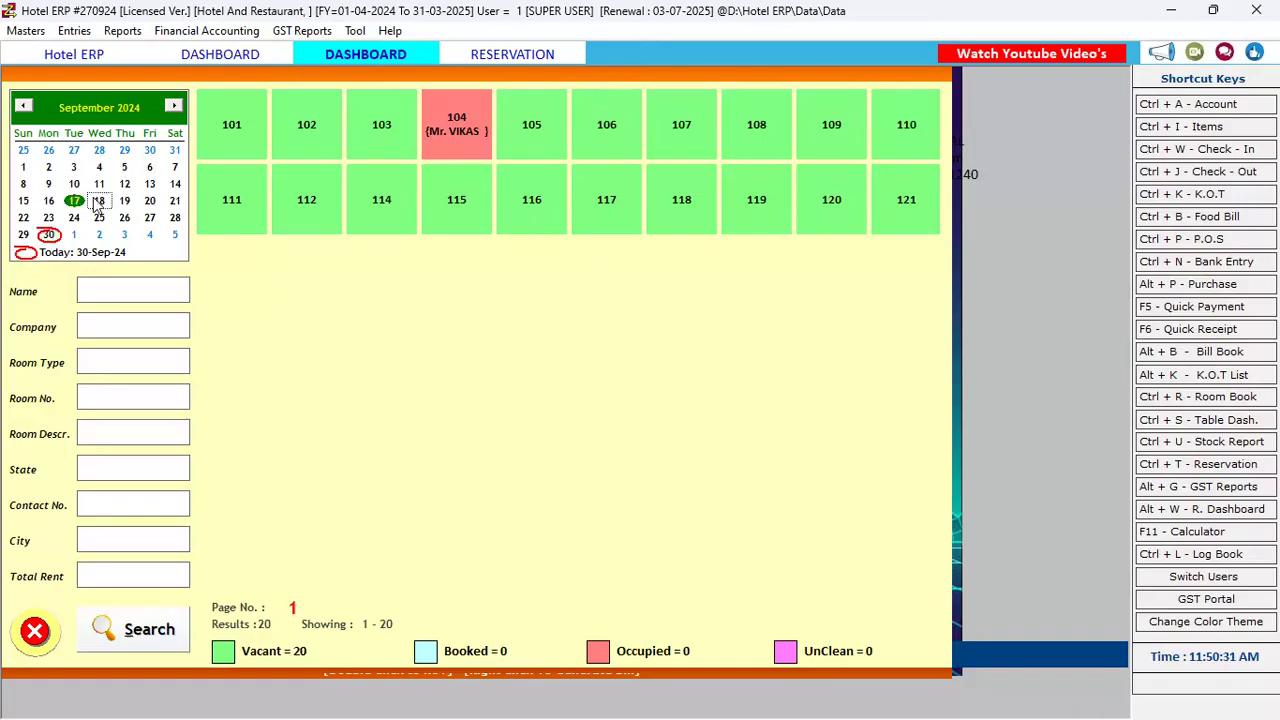
click(95, 199)
click(173, 218)
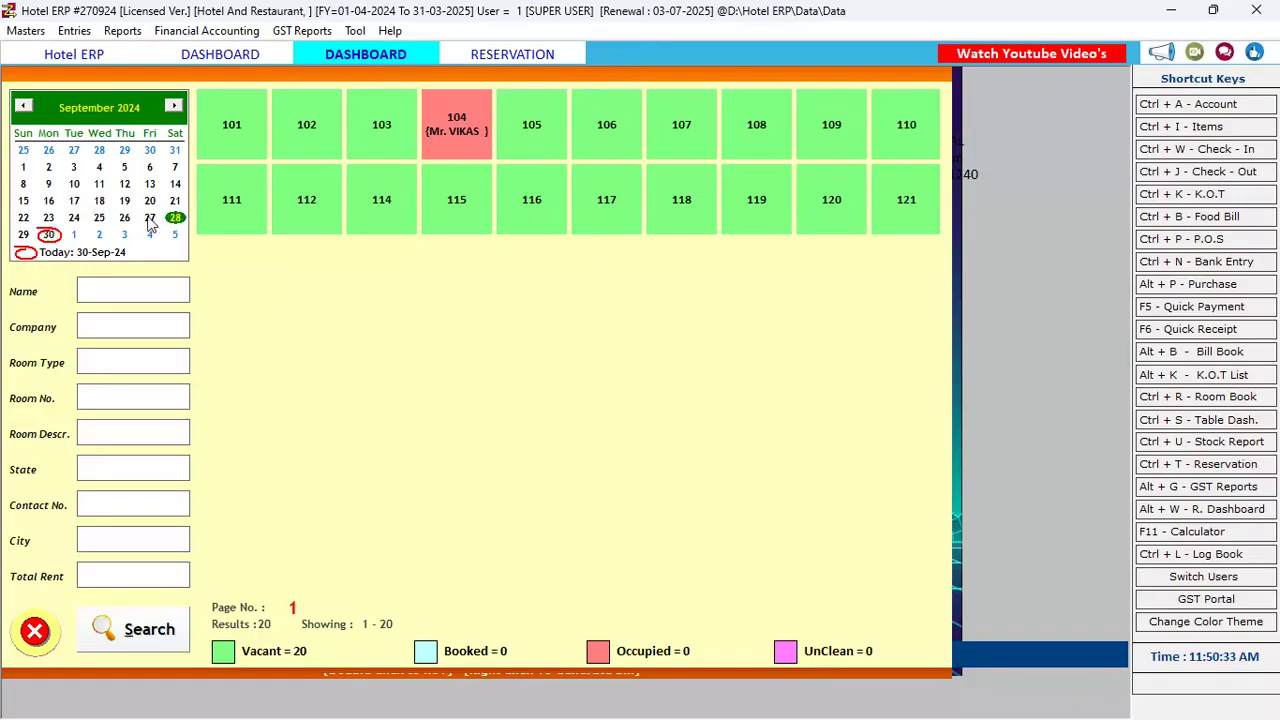
click(149, 218)
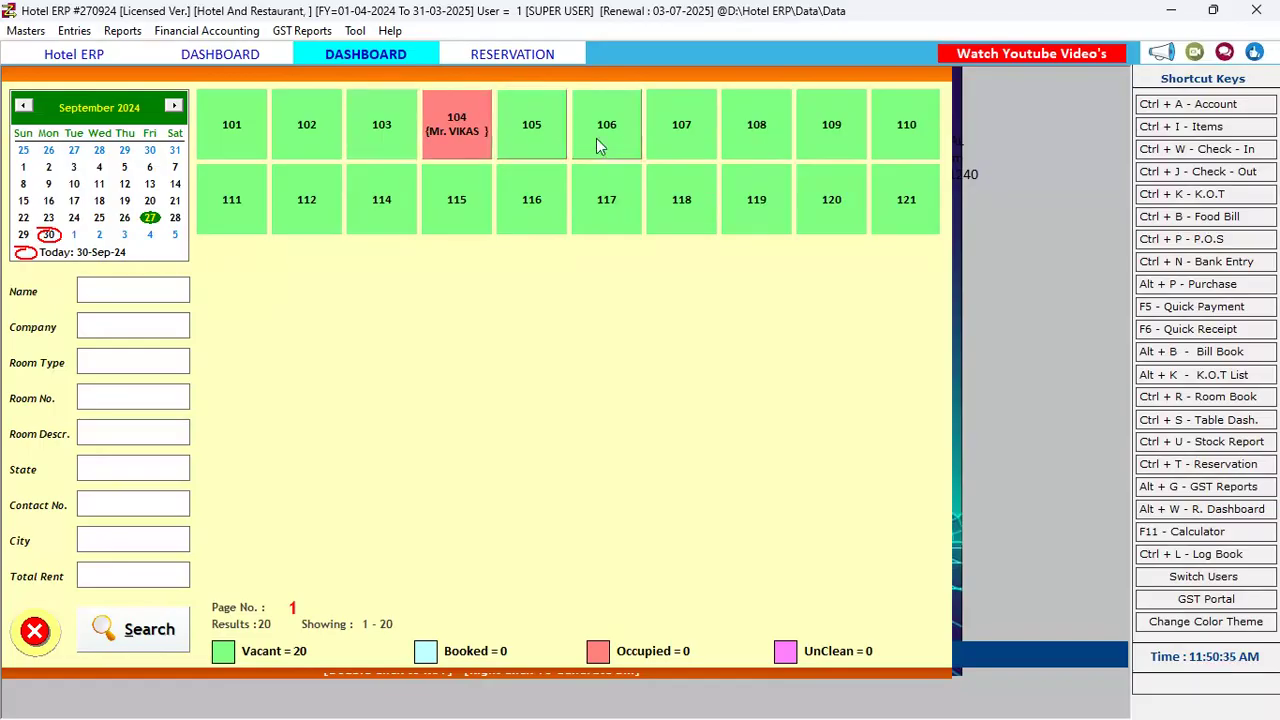
click(50, 235)
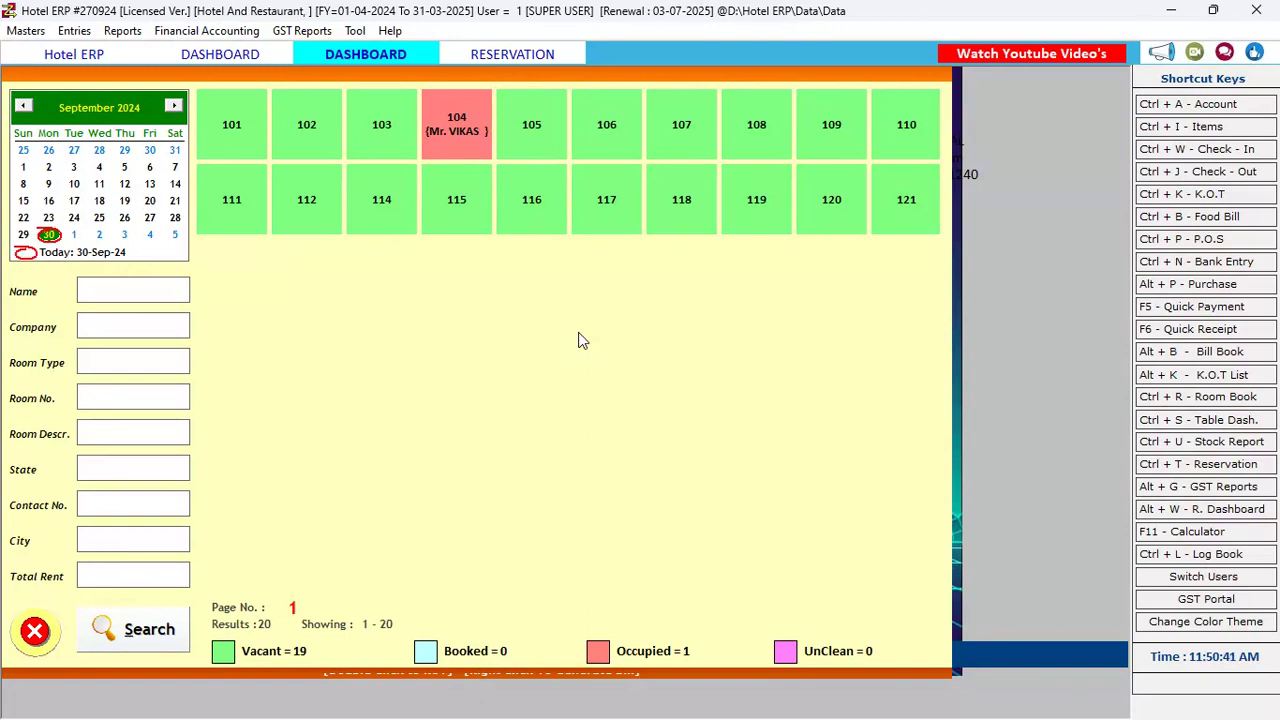
click(82, 31)
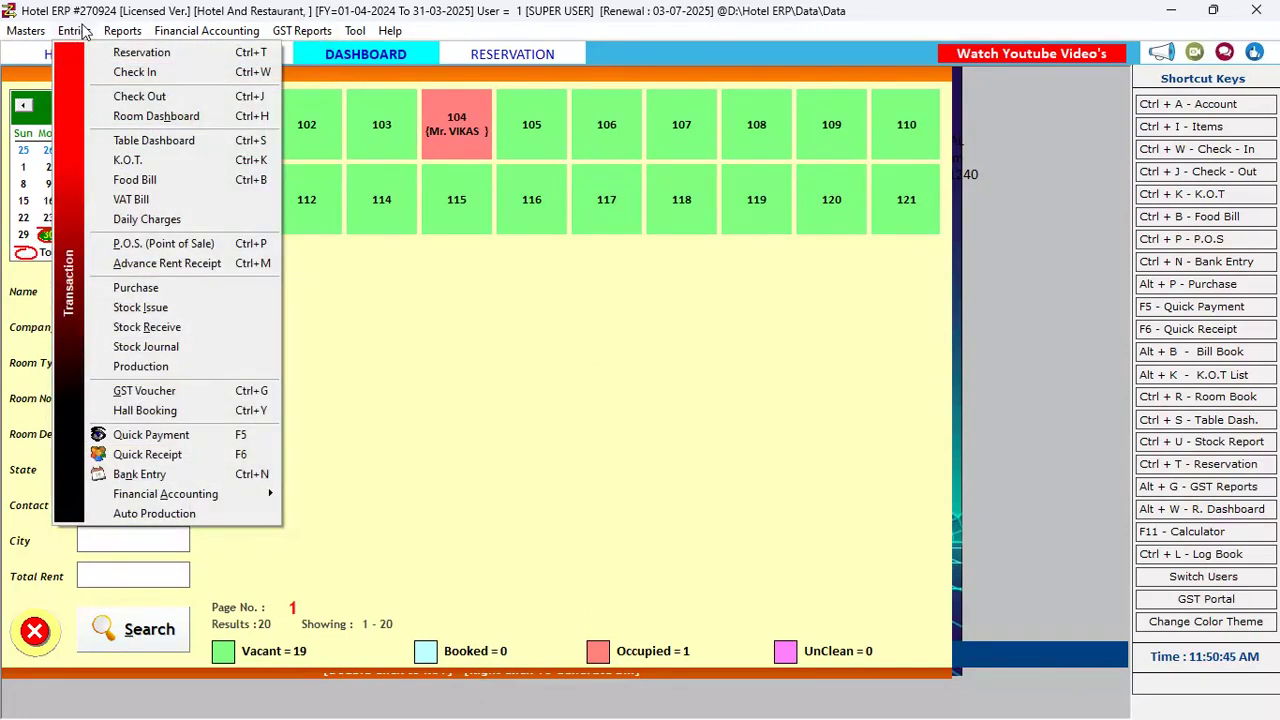
Browse the Entries menu items, from check-in and room dashboard through K.O.T. to purchase entry
key(Down)
key(Down)
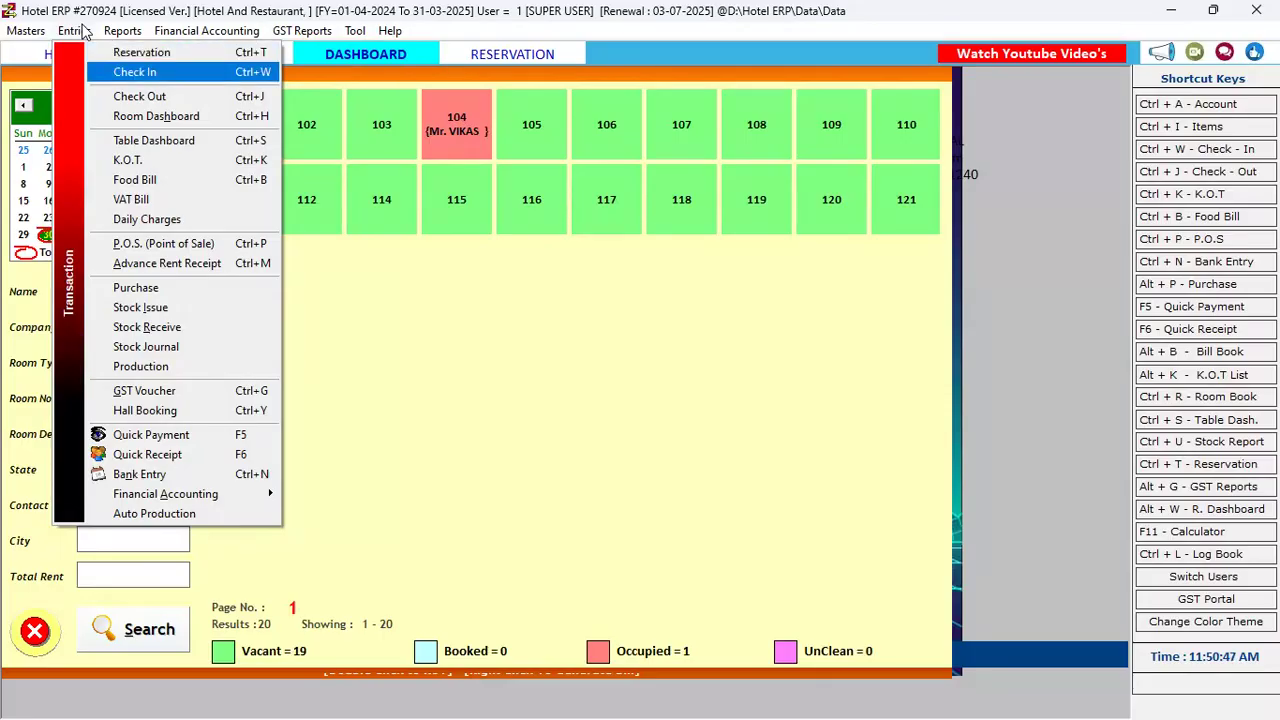
key(Down)
key(Down)
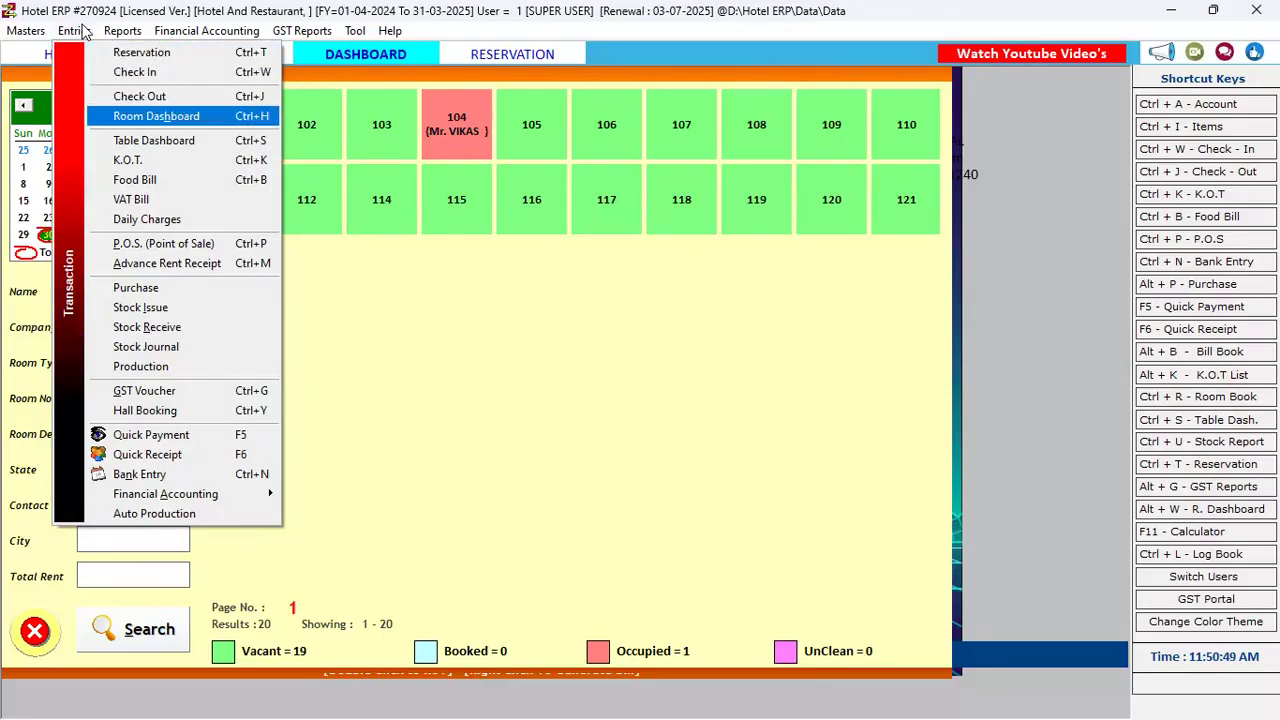
key(Down)
key(Down)
key(Up)
key(Up)
key(Up)
key(Up)
key(Up)
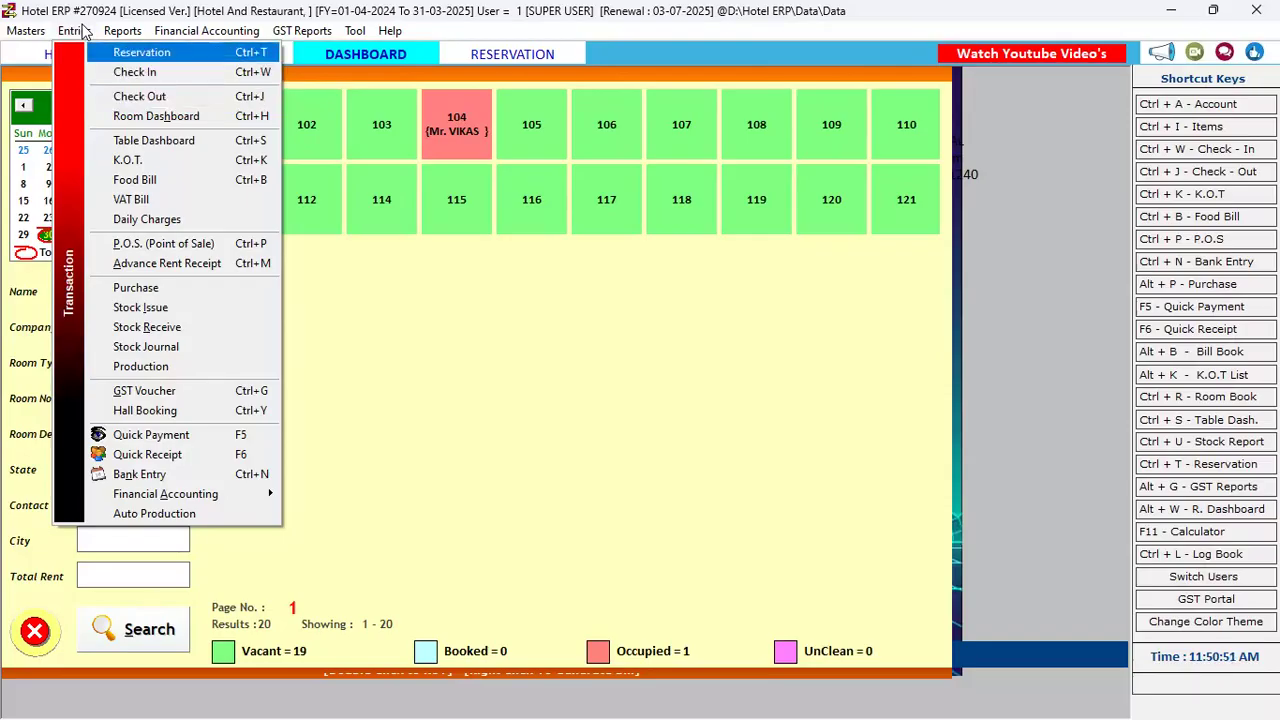
key(Down)
key(Down)
key(Down)
key(Down)
key(Down)
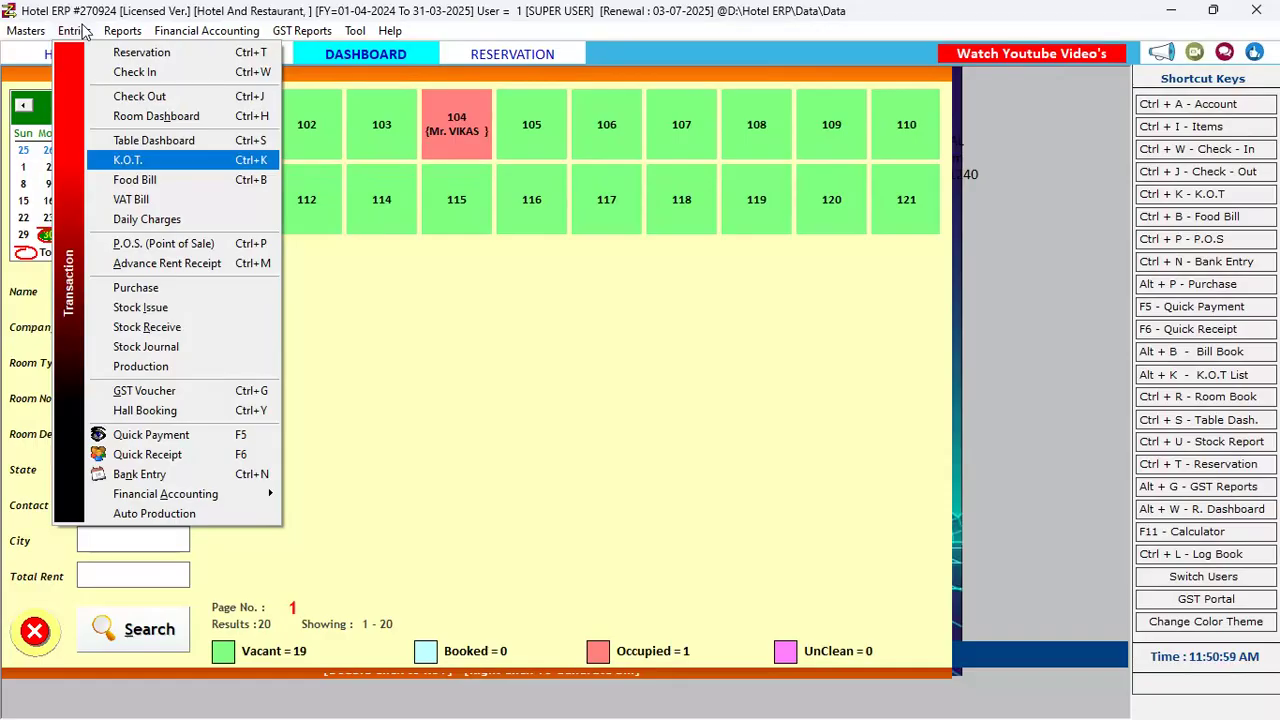
key(Down)
key(Down)
key(Up)
key(Up)
key(Down)
key(Down)
key(Down)
key(Down)
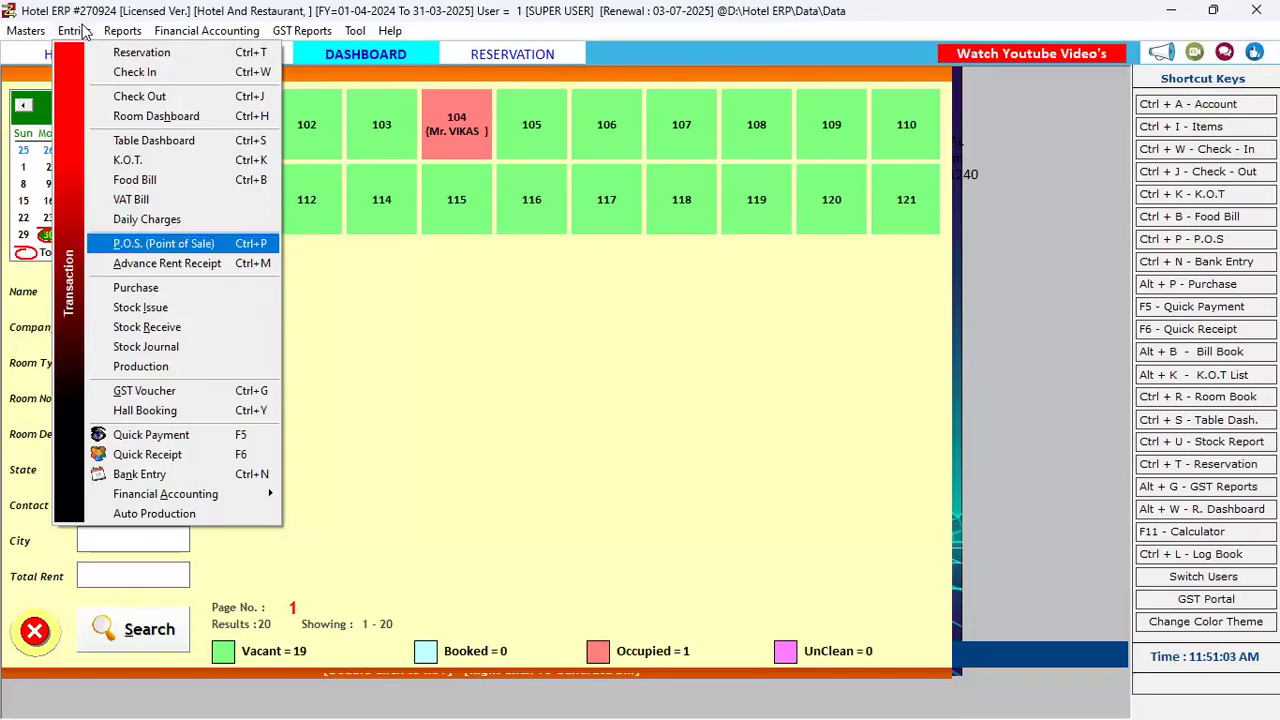
key(Up)
key(Down)
key(Down)
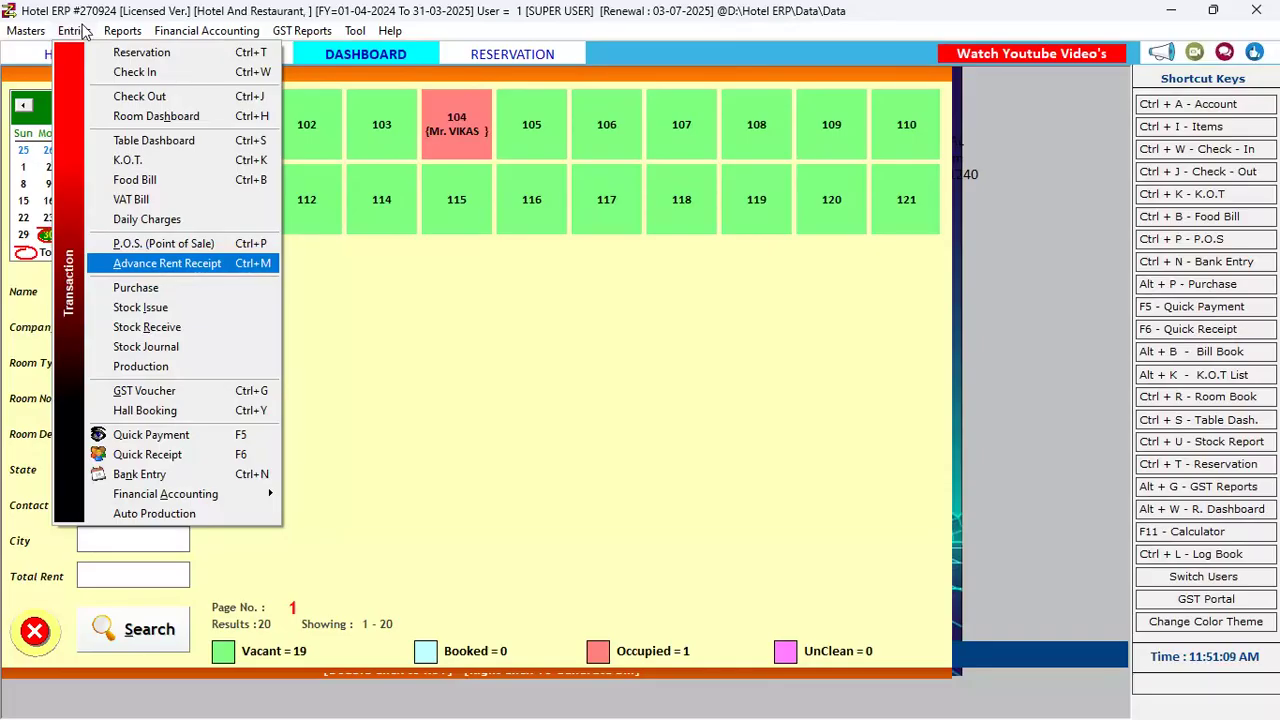
key(Down)
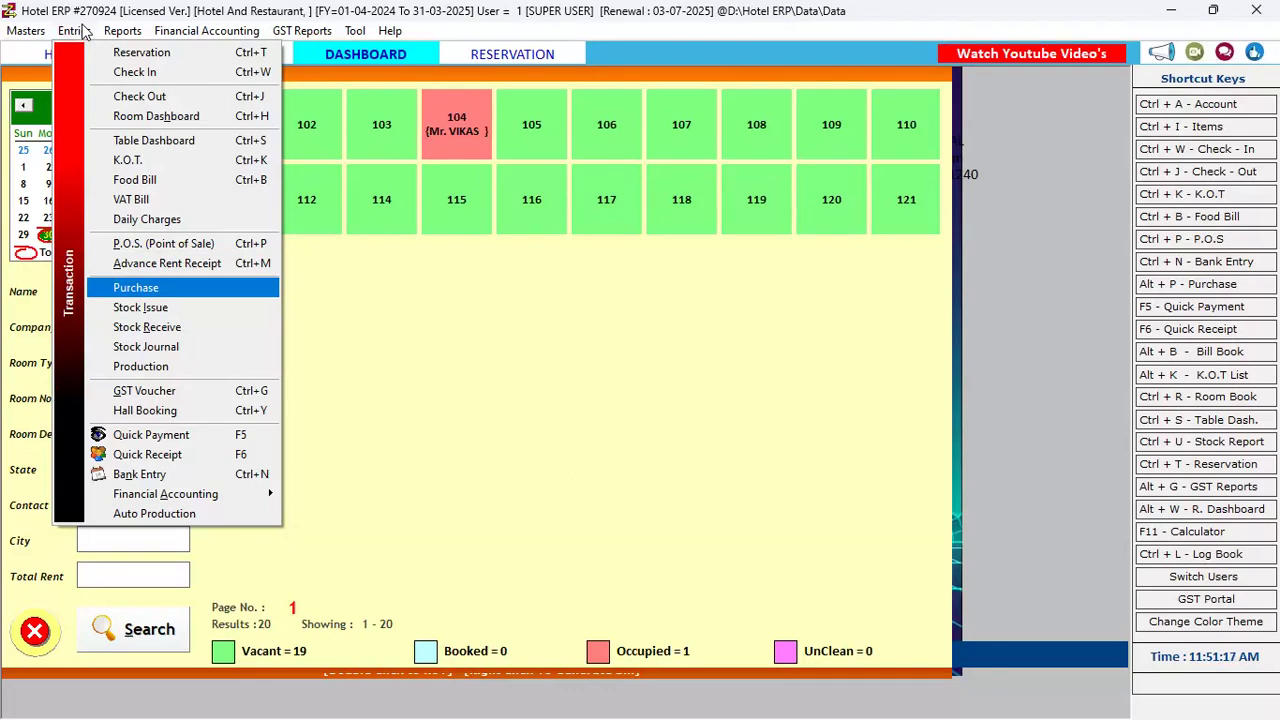
Glance through the Masters and Reports menus, then return to the Entries list
key(Left)
key(Down)
key(Down)
key(Down)
key(Down)
key(Down)
key(Down)
key(Down)
key(Down)
key(Down)
key(Down)
key(Down)
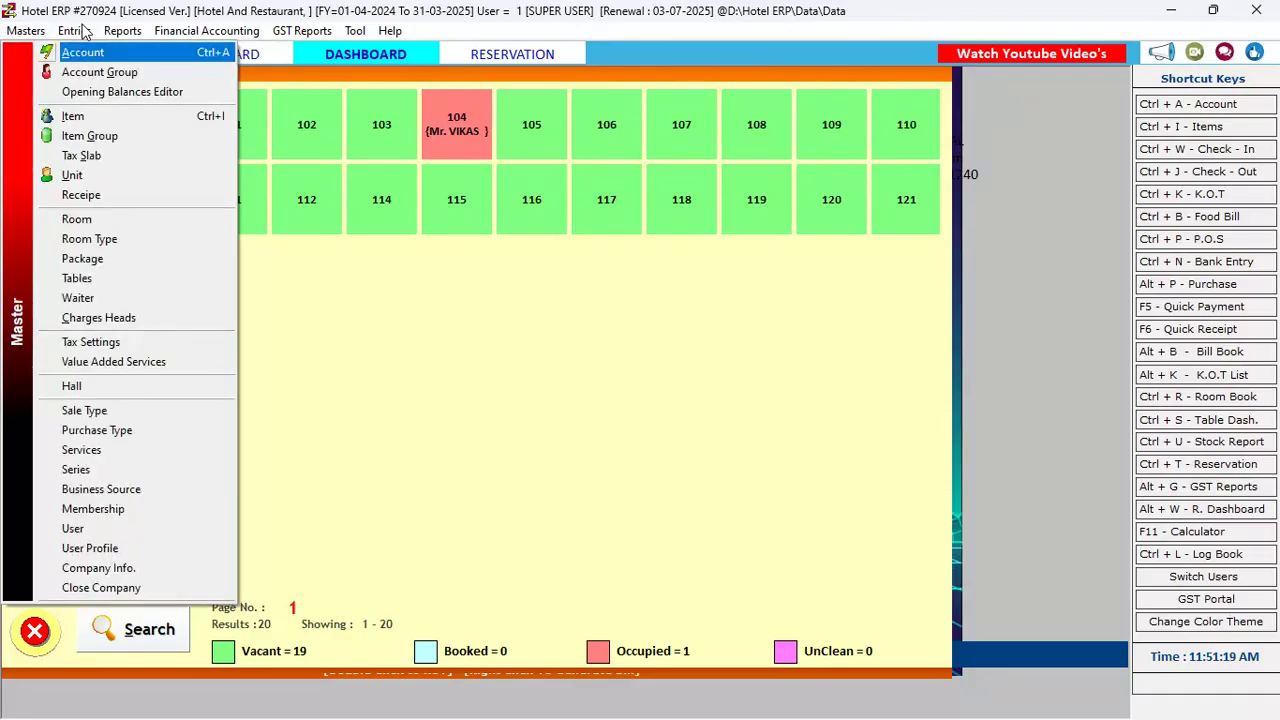
key(Right)
key(Right)
key(Left)
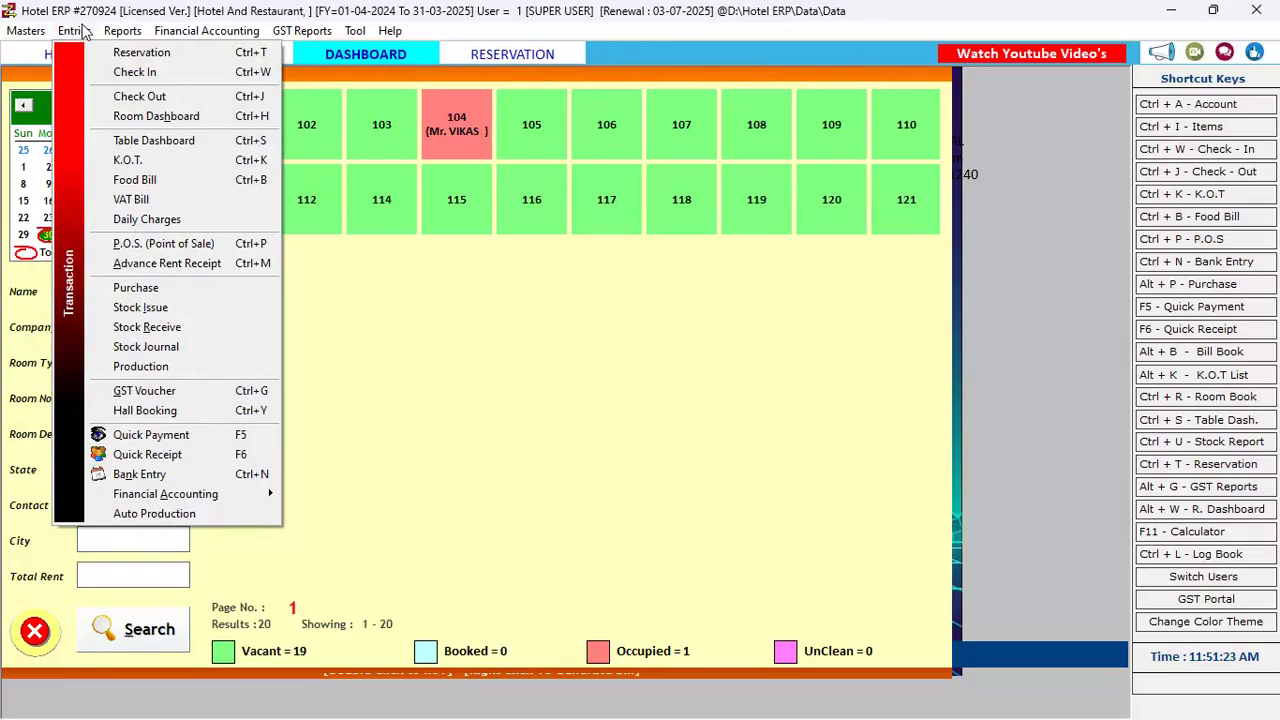
Start a new hall booking, voucher 1 dated 30-09-2024
click(176, 412)
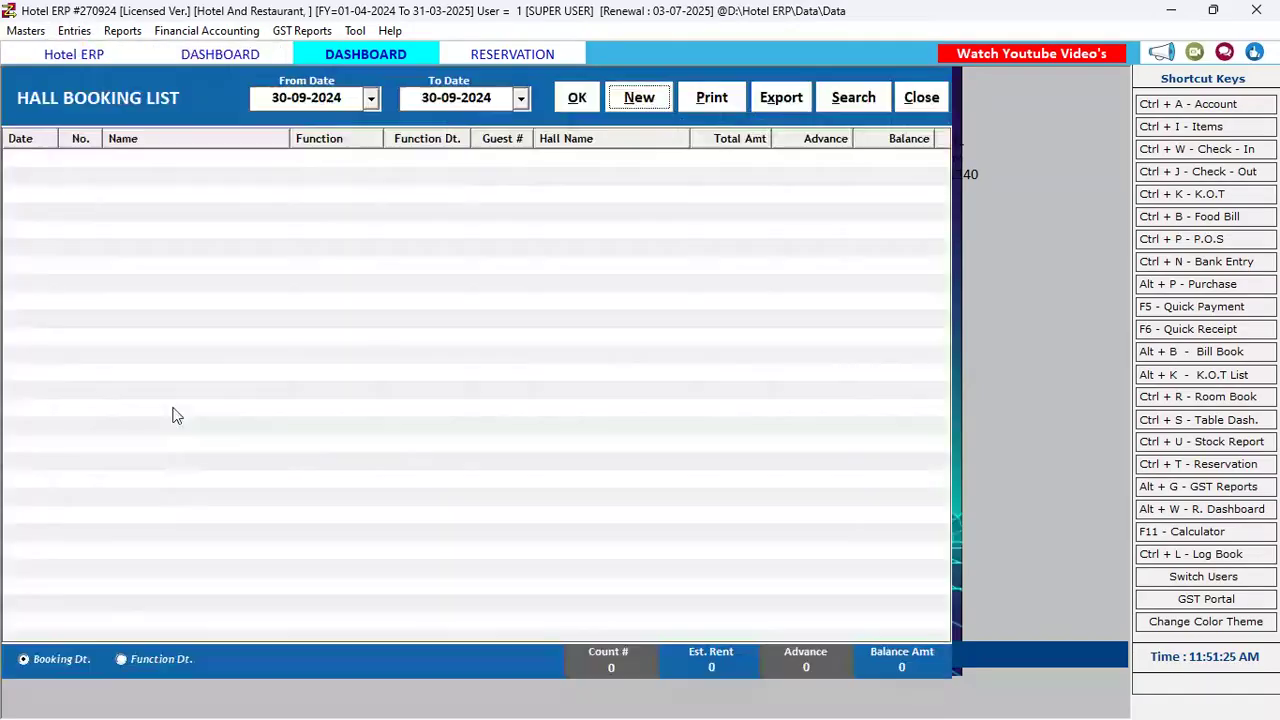
click(612, 98)
key(Return)
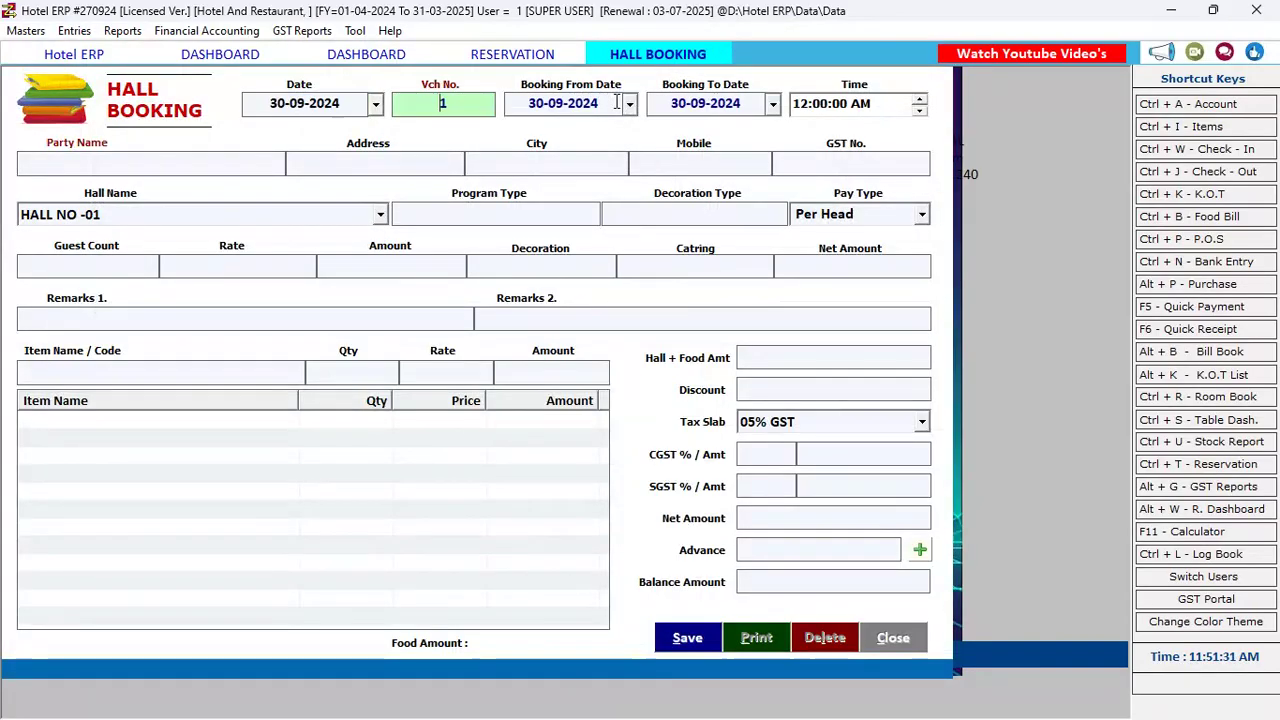
key(Return)
key(Return)
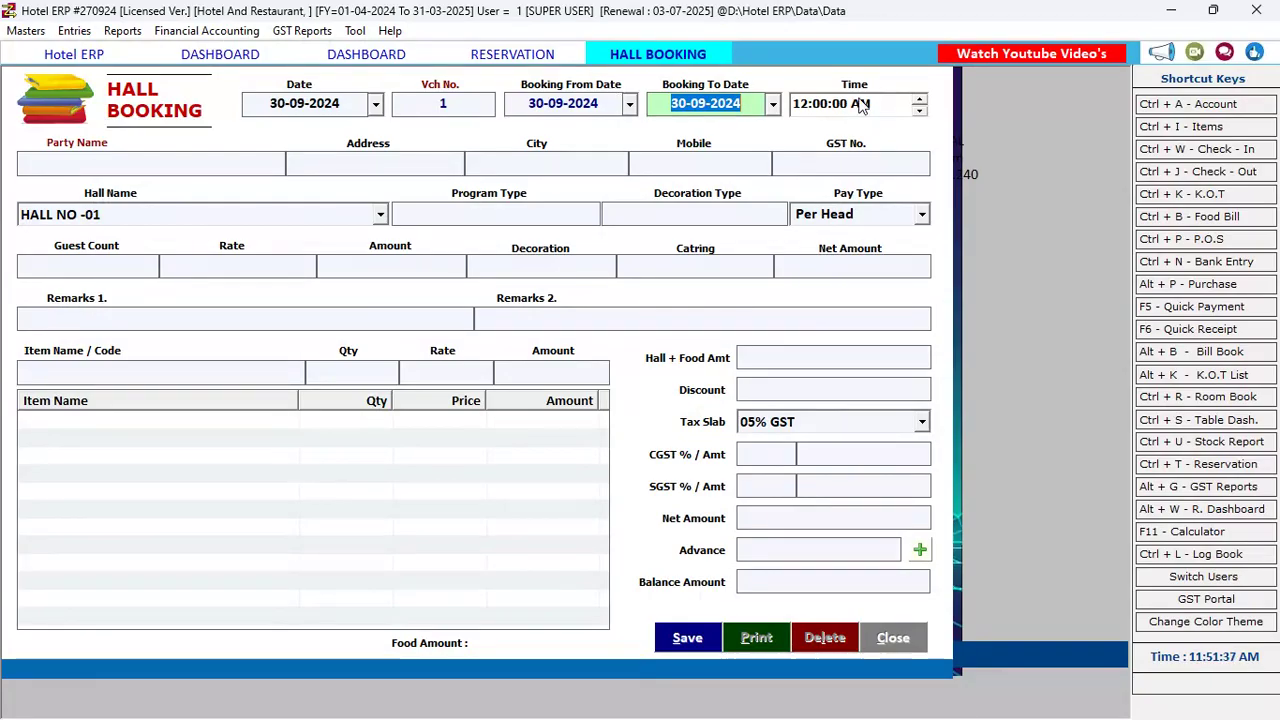
Enter the party's name, address and mobile number on the booking
key(Return)
key(Return)
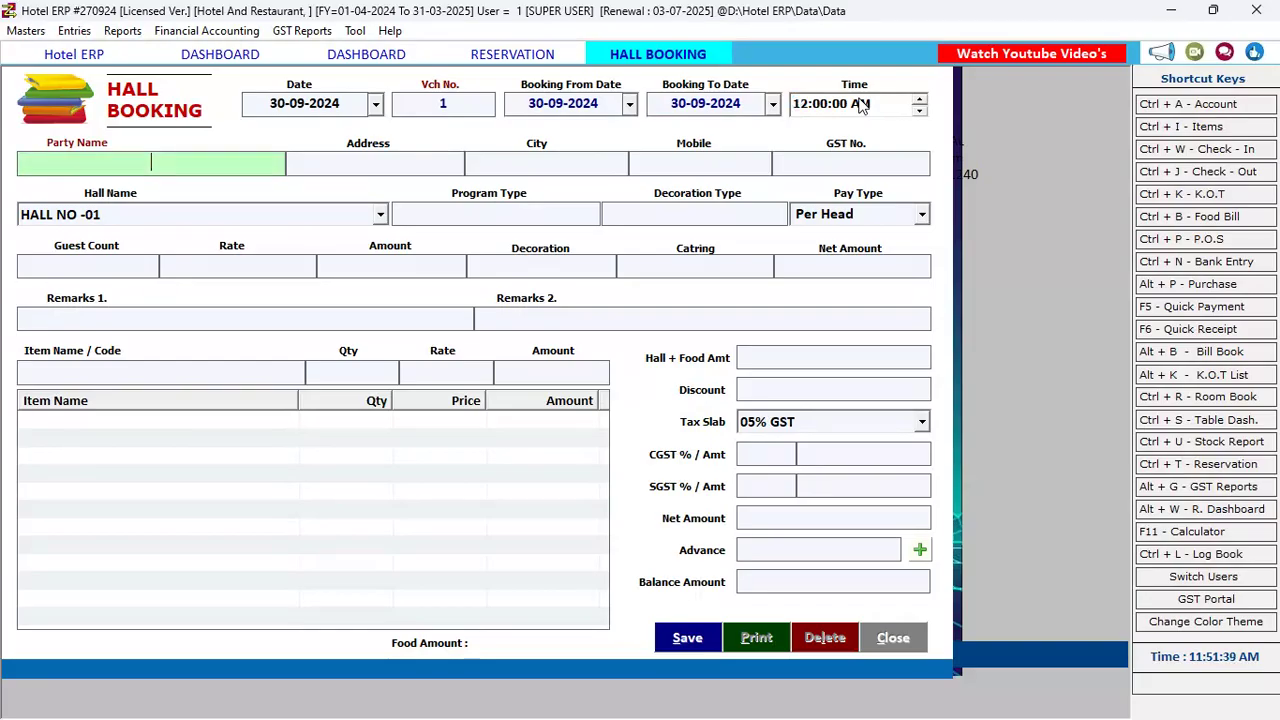
text(VAIBHAV)
key(Return)
text(KUDAL)
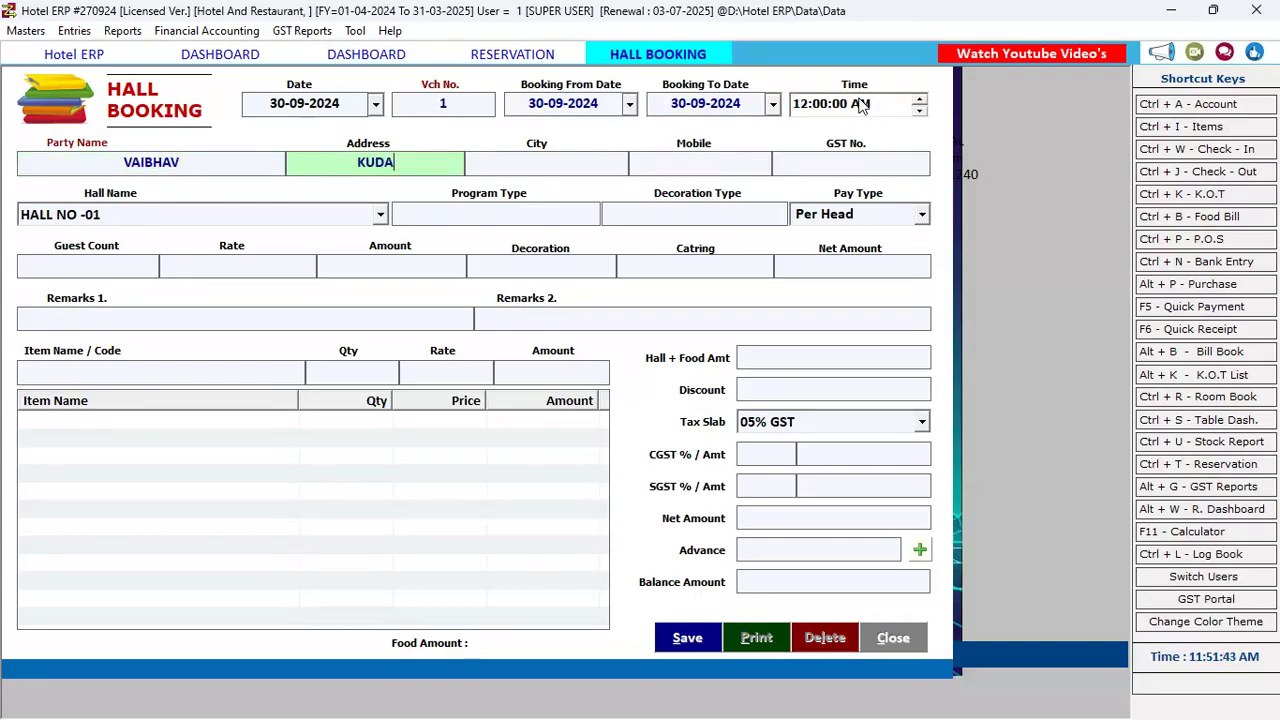
key(Return)
key(Return)
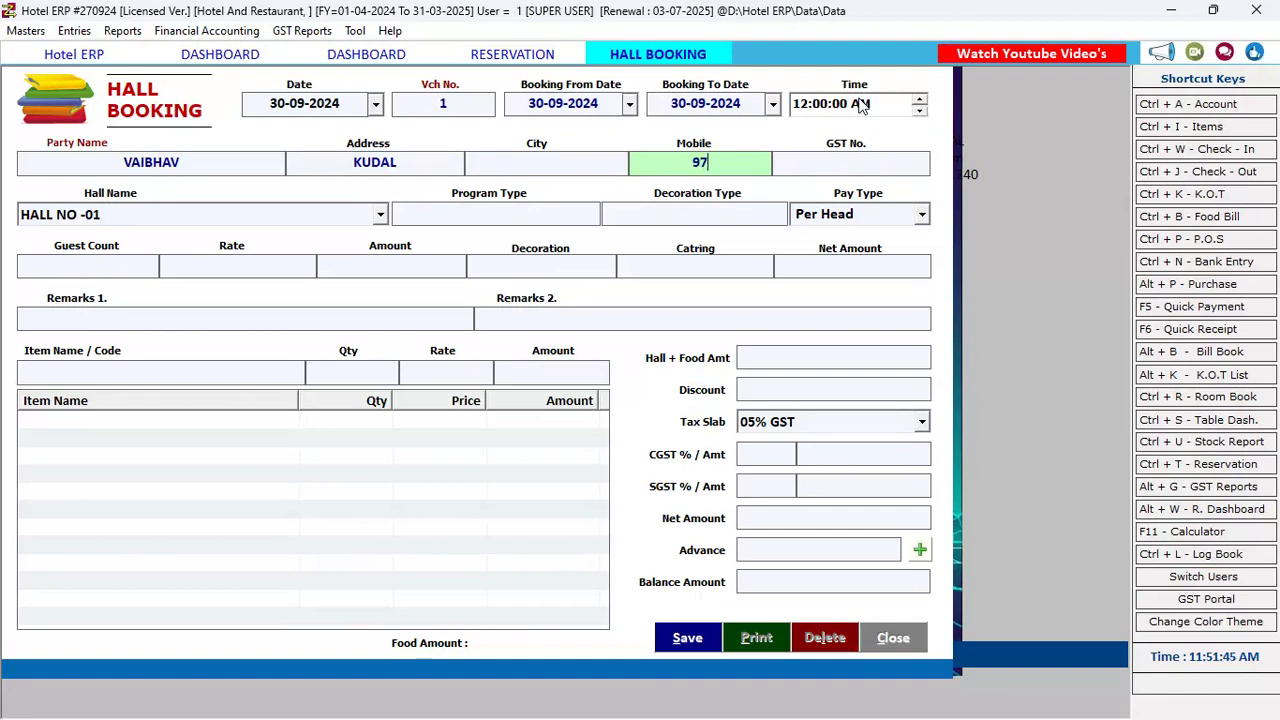
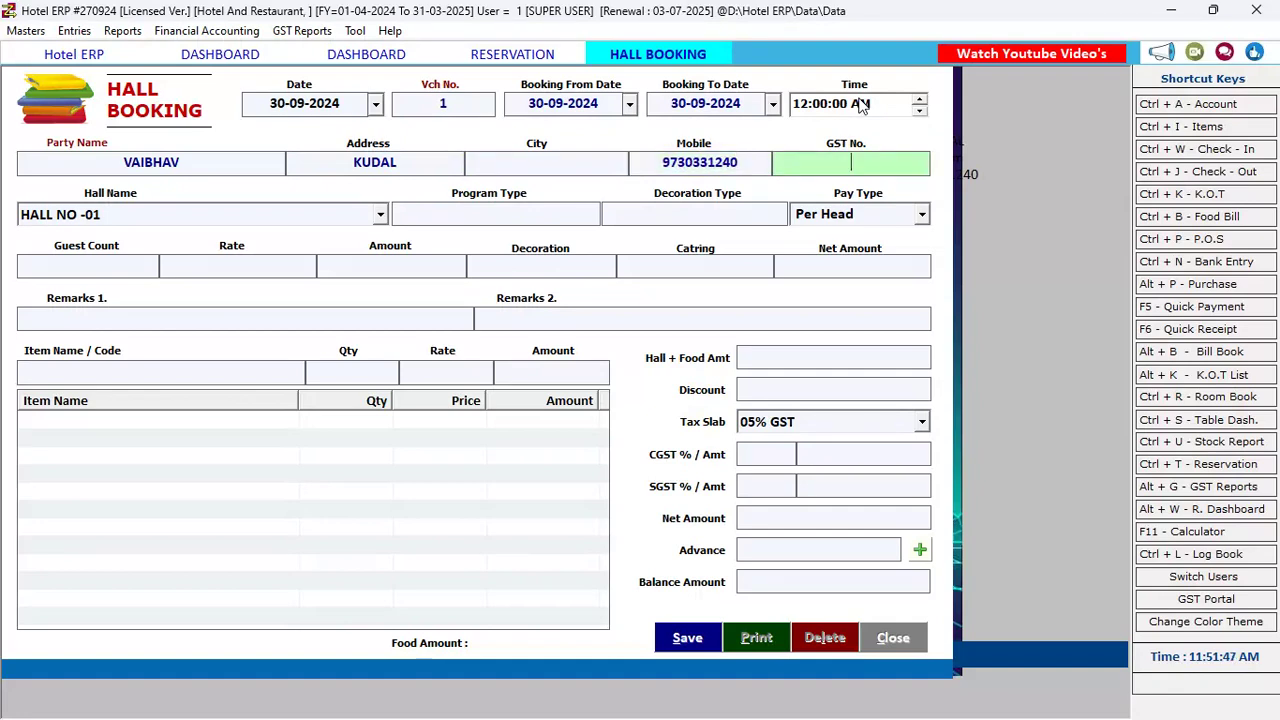
key(Return)
key(Return)
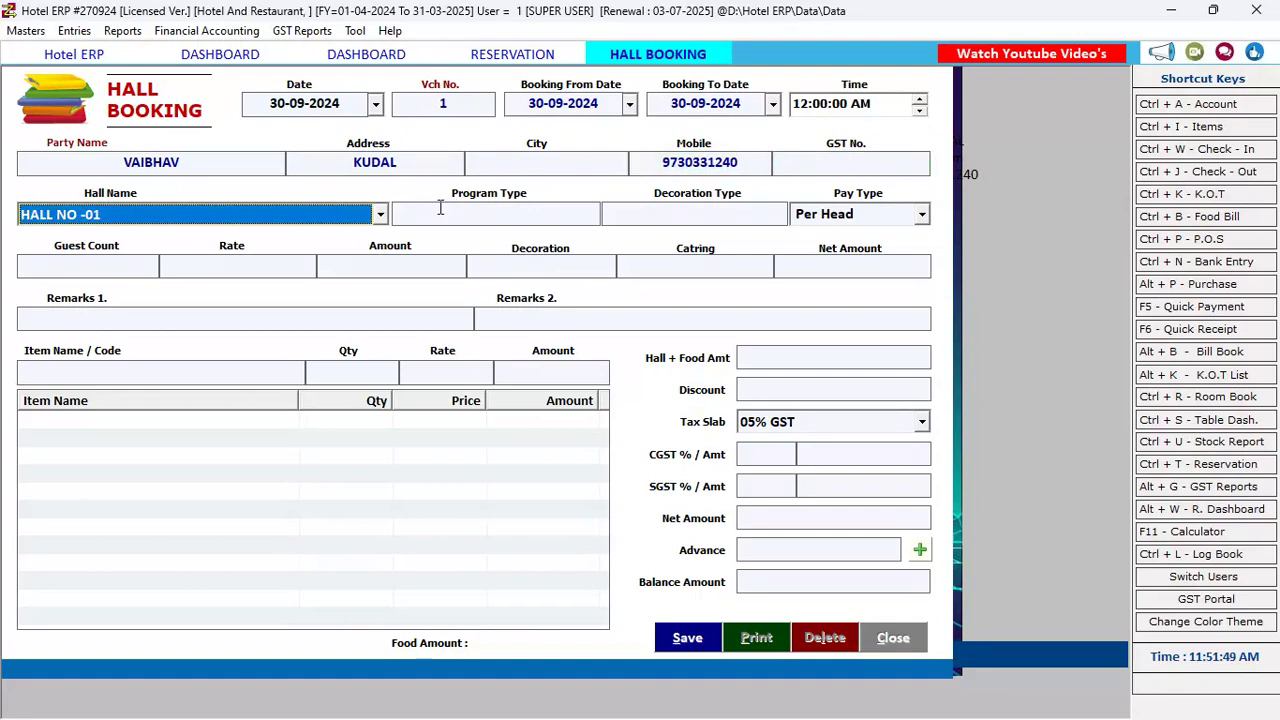
Select HALL NO 03 AC as the hall, leaving program and decoration types unchanged
click(381, 215)
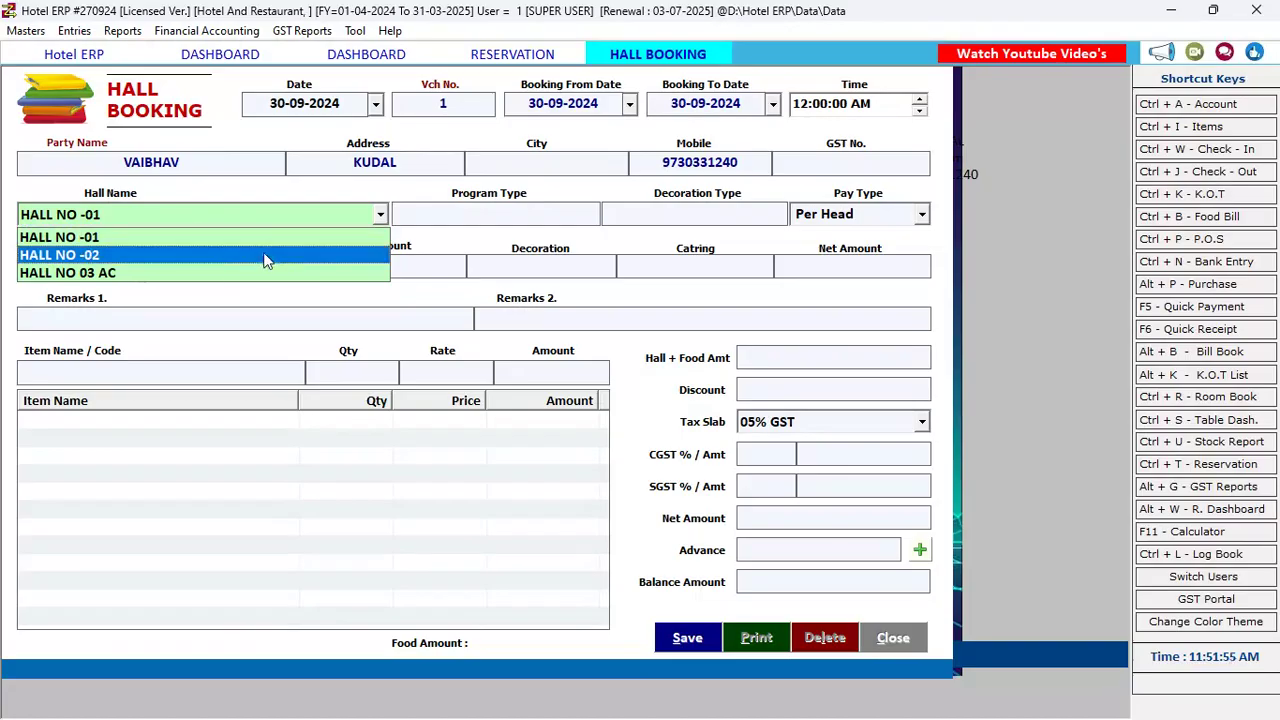
click(206, 272)
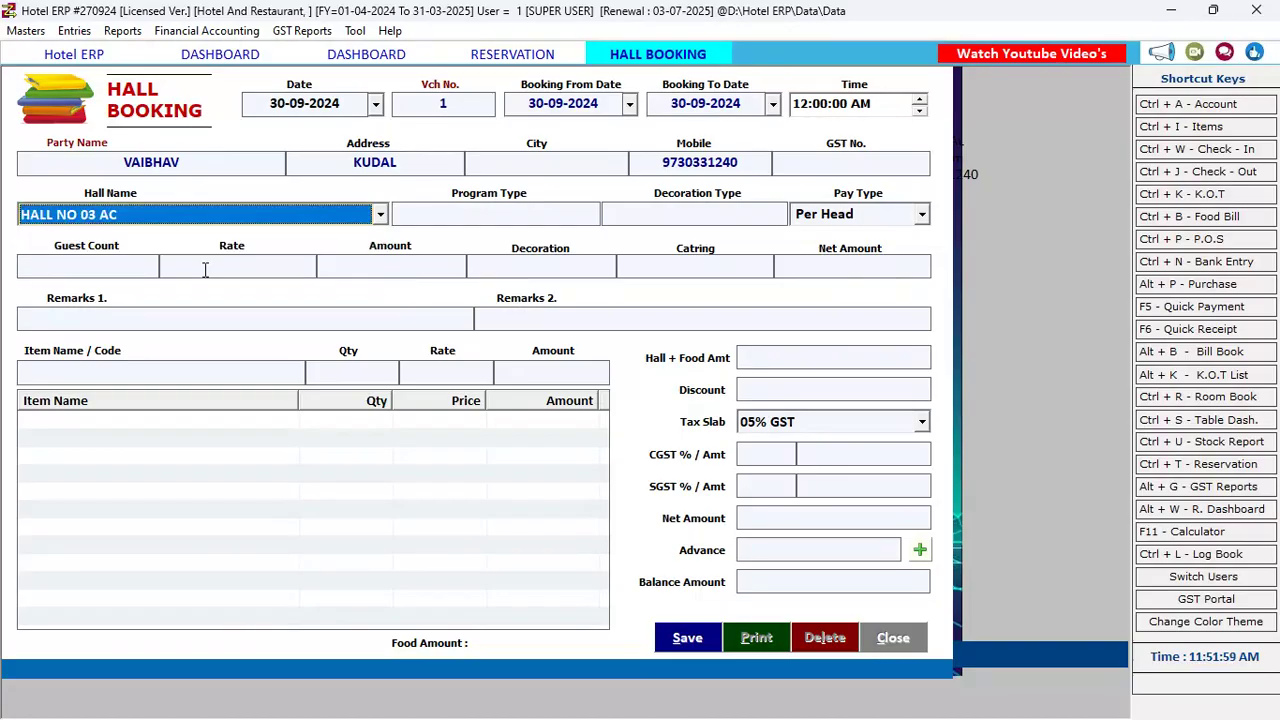
key(Return)
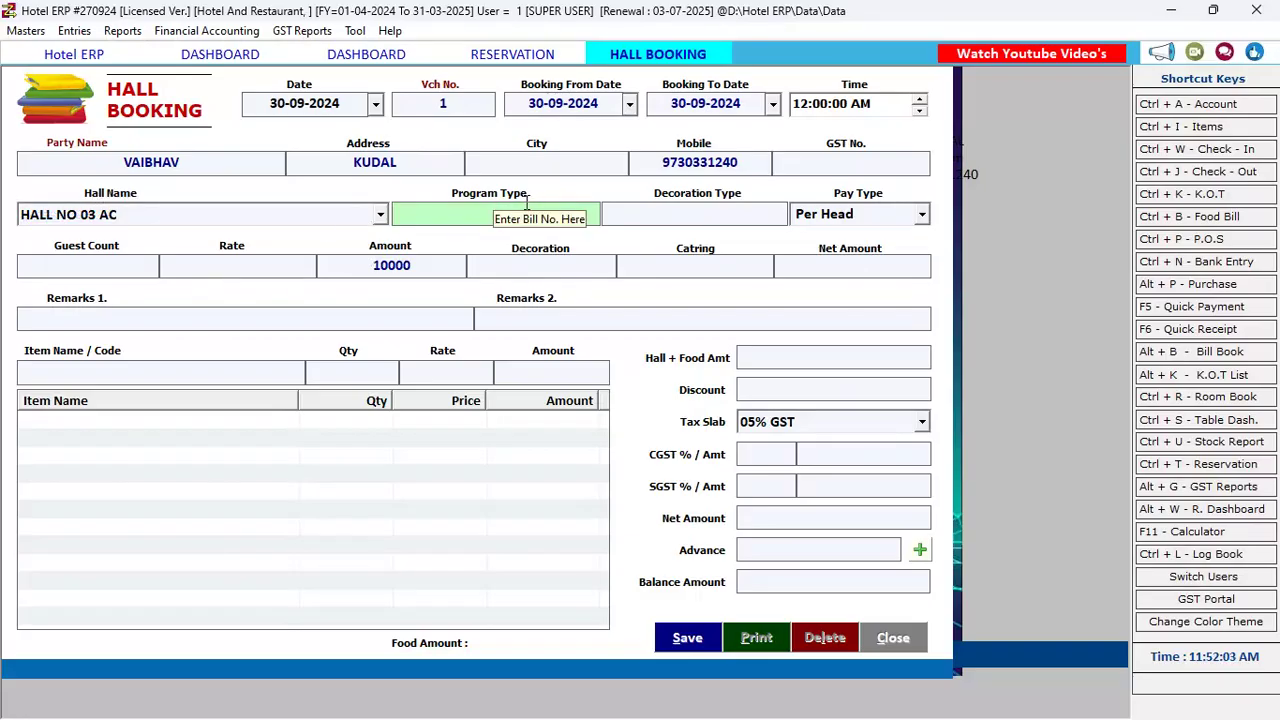
key(Return)
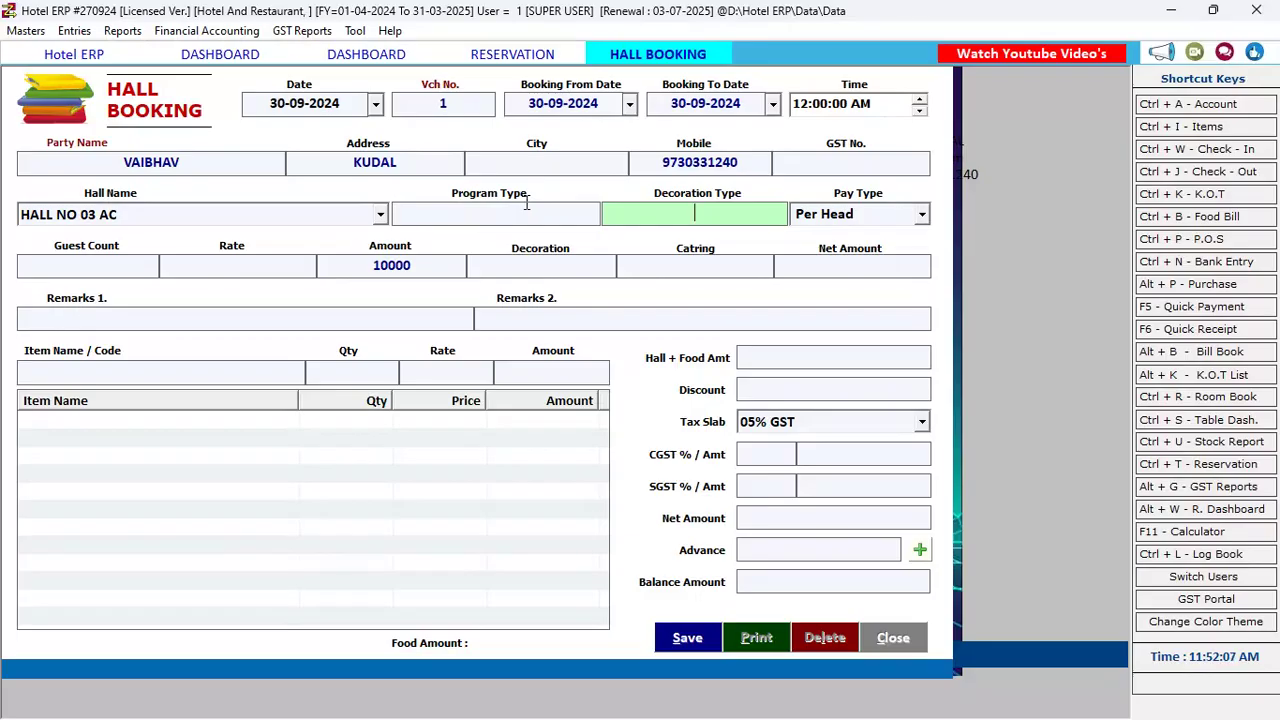
key(Return)
key(Return)
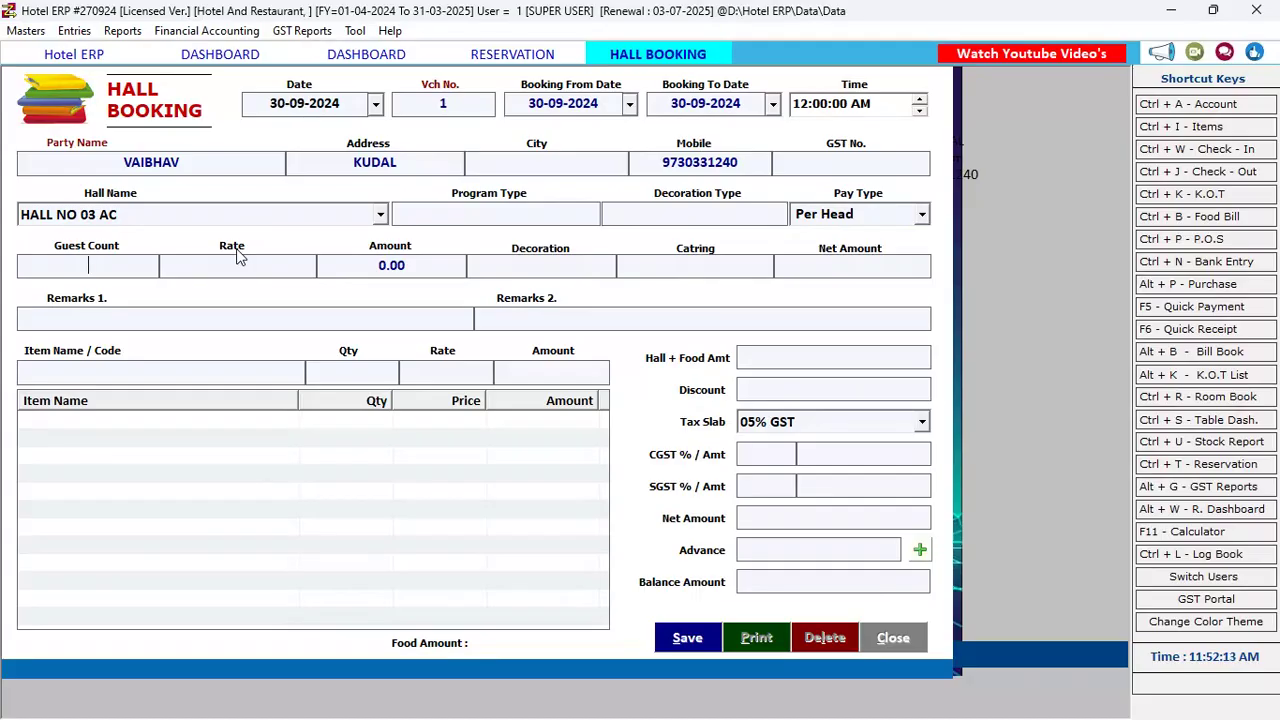
Set guest count 1 and rate 10000, giving a net amount of 10000
text(100)
key(Return)
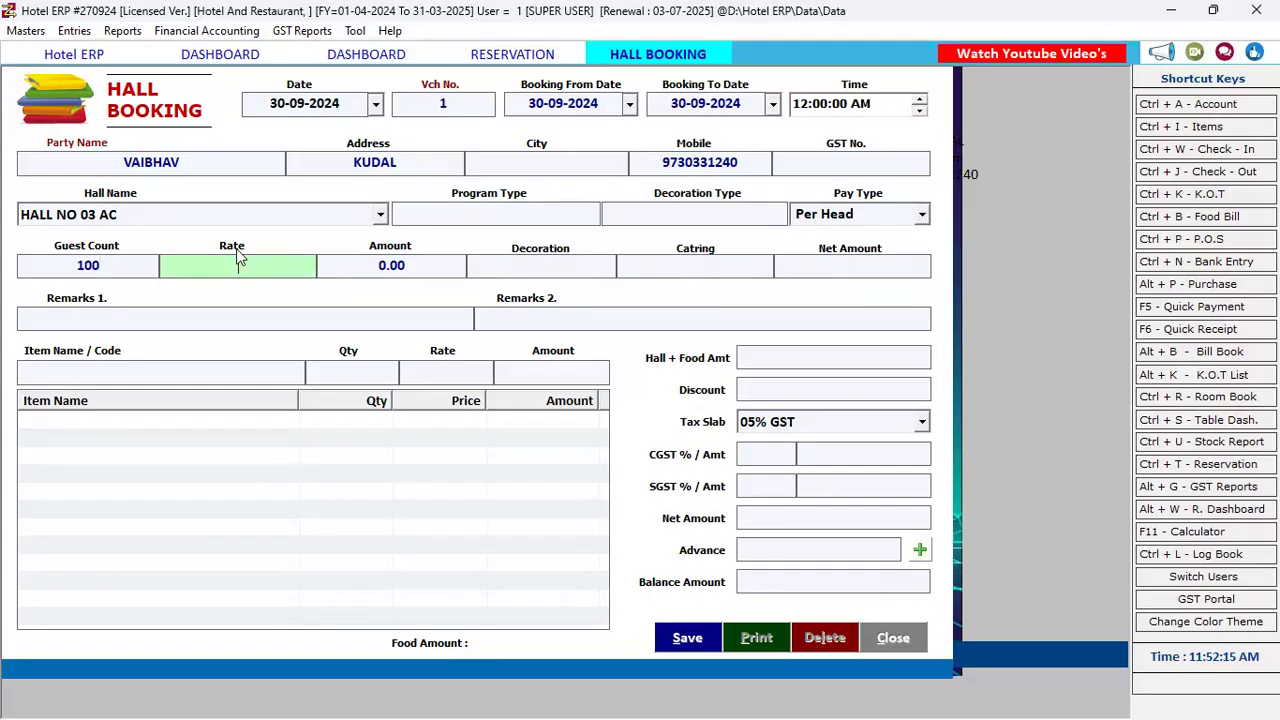
text(100)
click(148, 268)
key(BackSpace)
key(BackSpace)
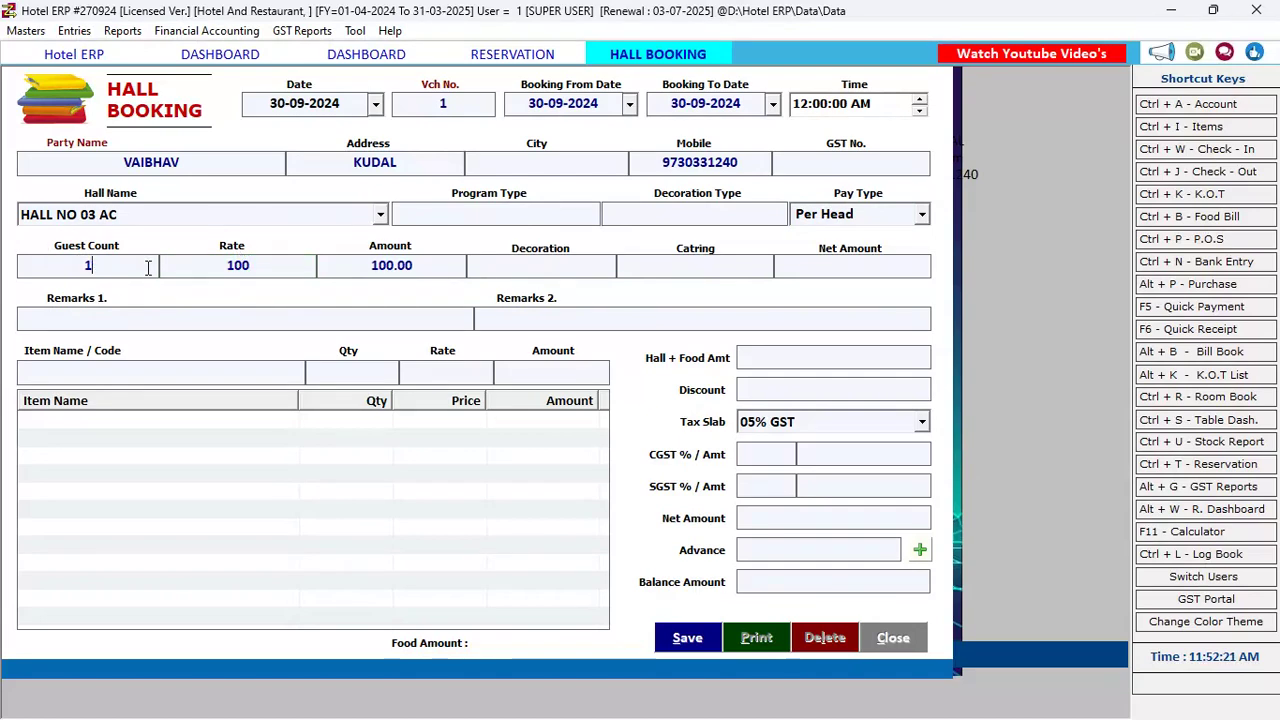
click(289, 258)
text(0)
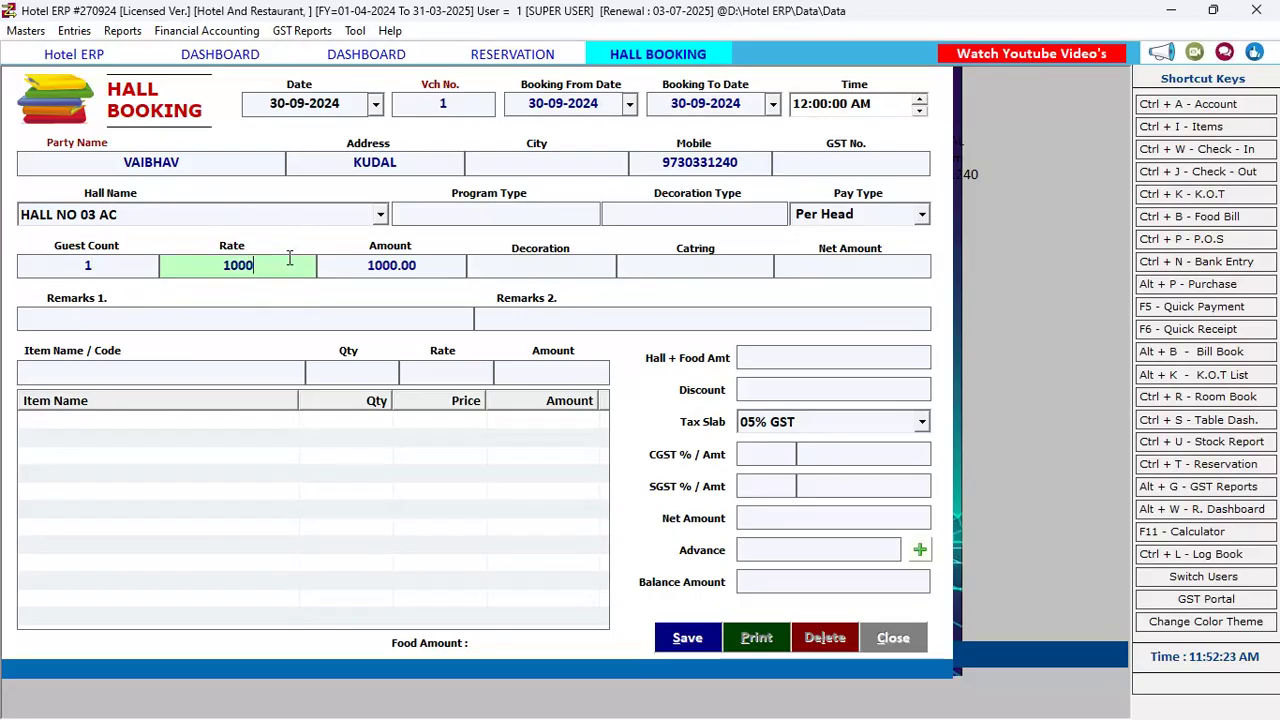
text(0)
key(Return)
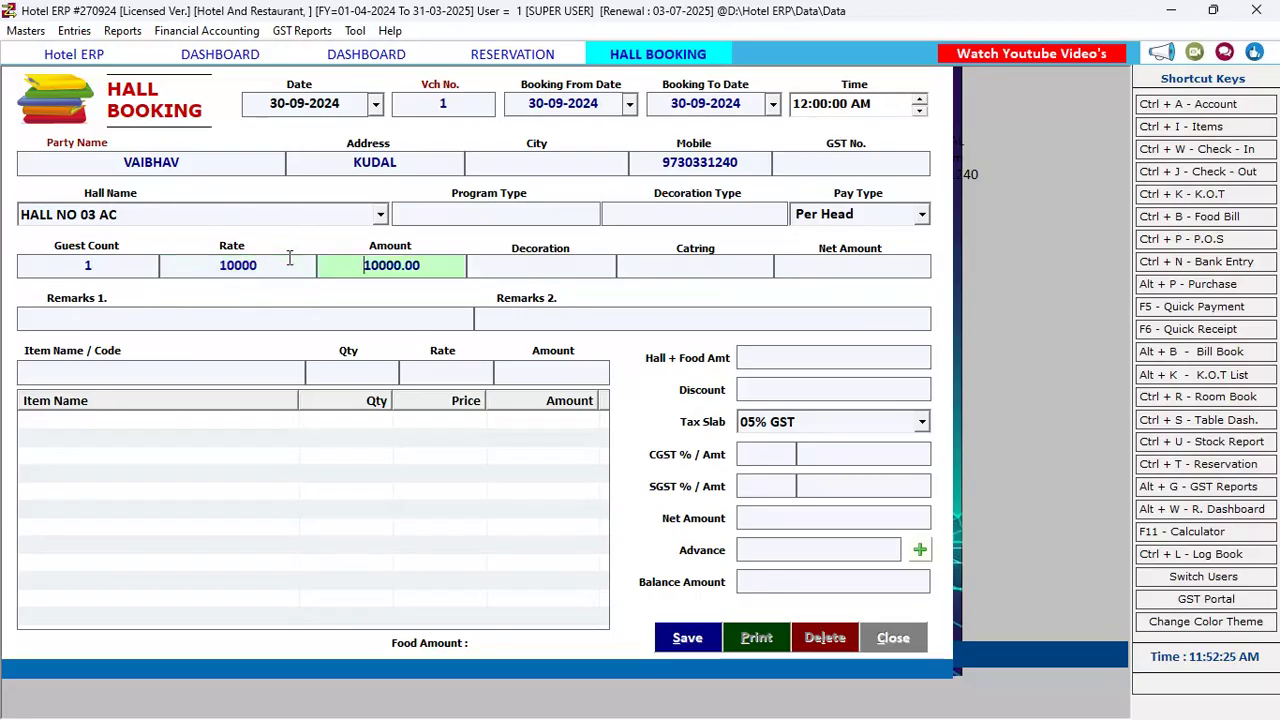
key(Return)
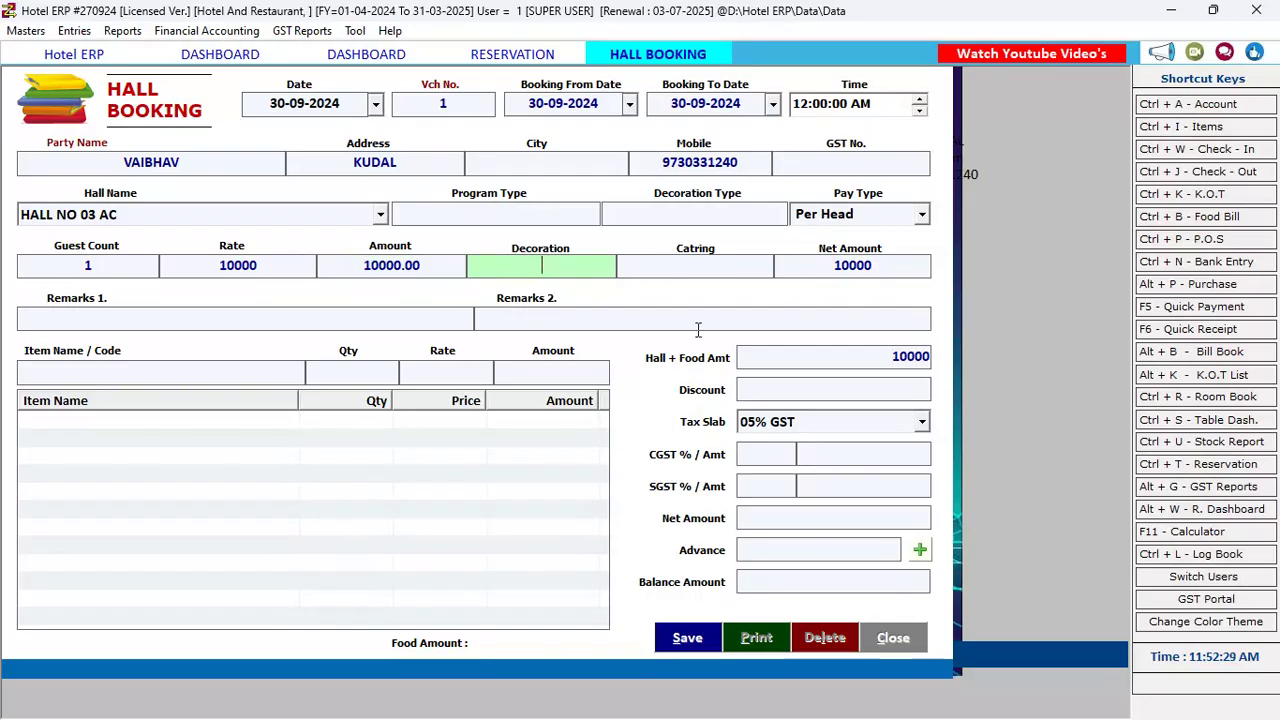
key(Return)
key(Return)
key(Return)
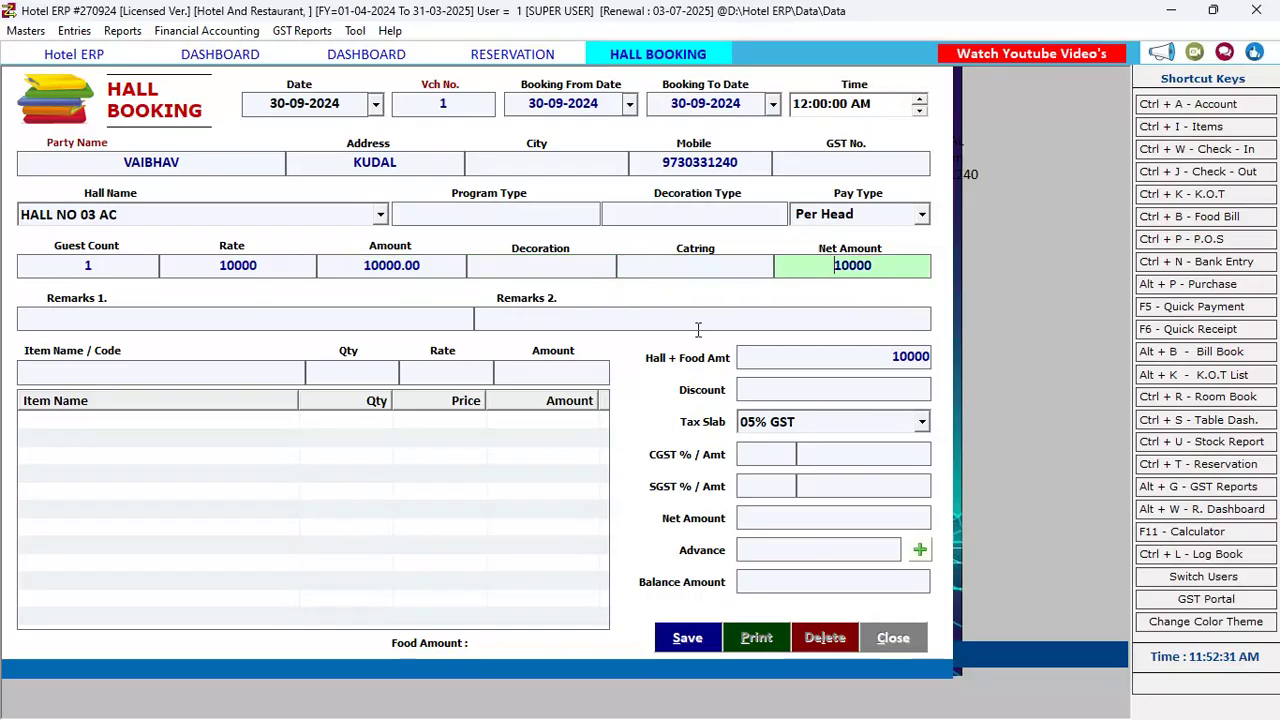
Add ROTI to the food items, quantity 1 at rate 20
key(Return)
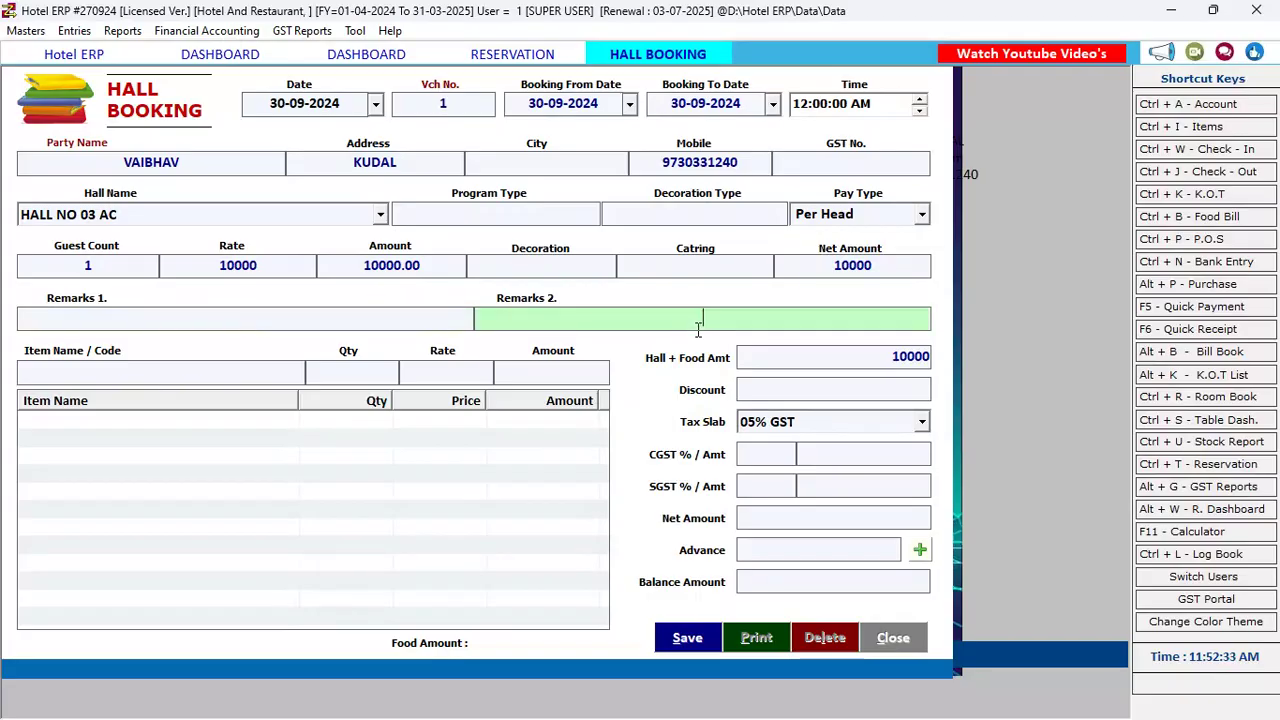
key(Return)
key(Down)
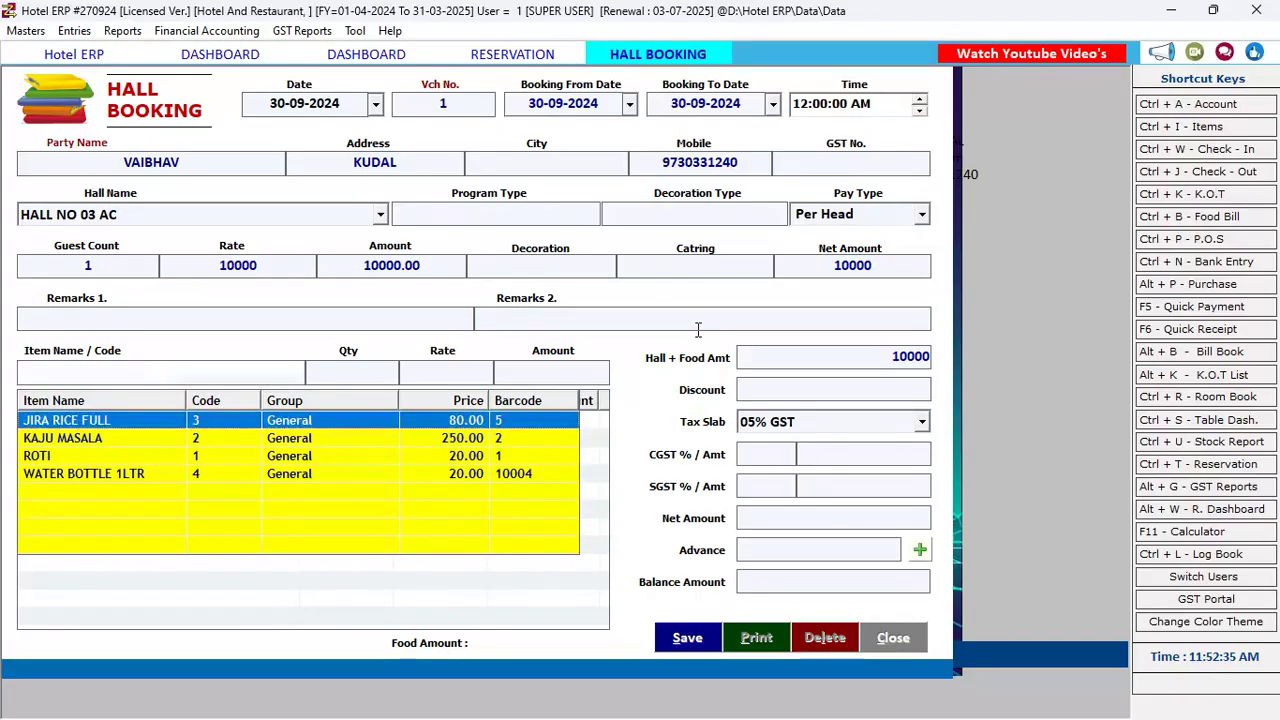
key(Down)
key(Down)
key(Down)
key(Up)
key(Up)
key(Up)
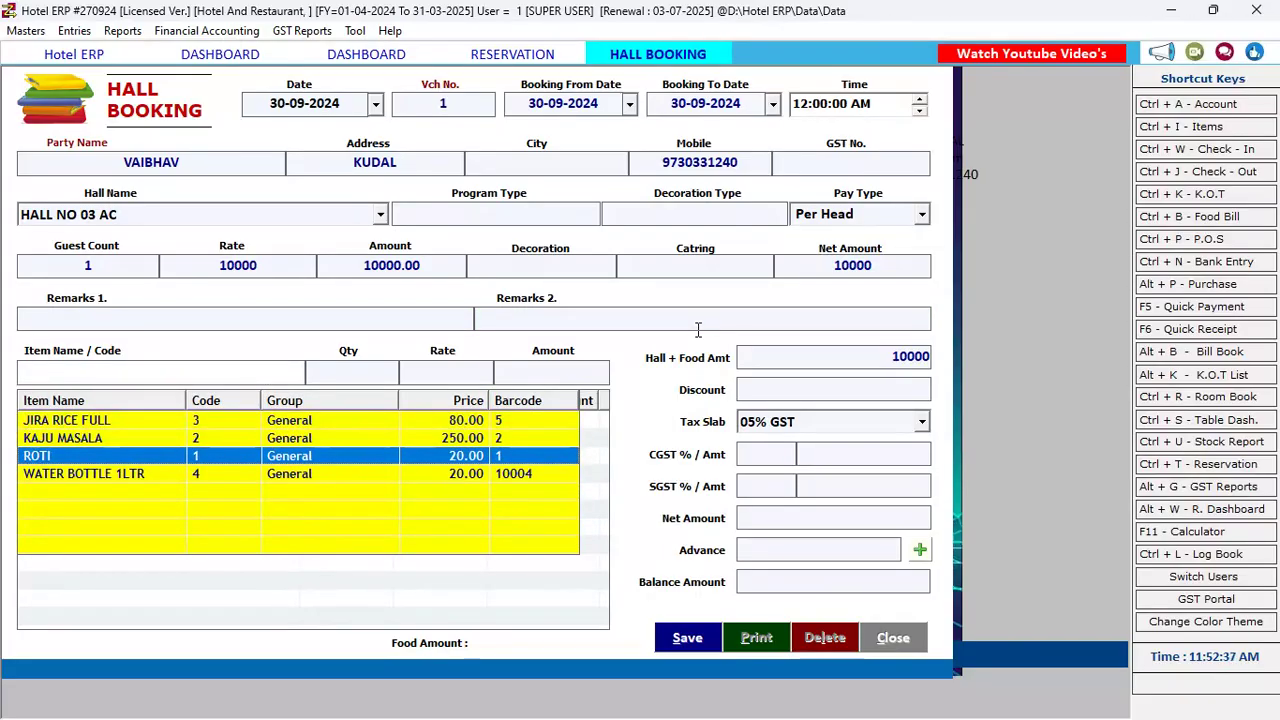
key(Down)
key(Down)
key(Up)
key(Up)
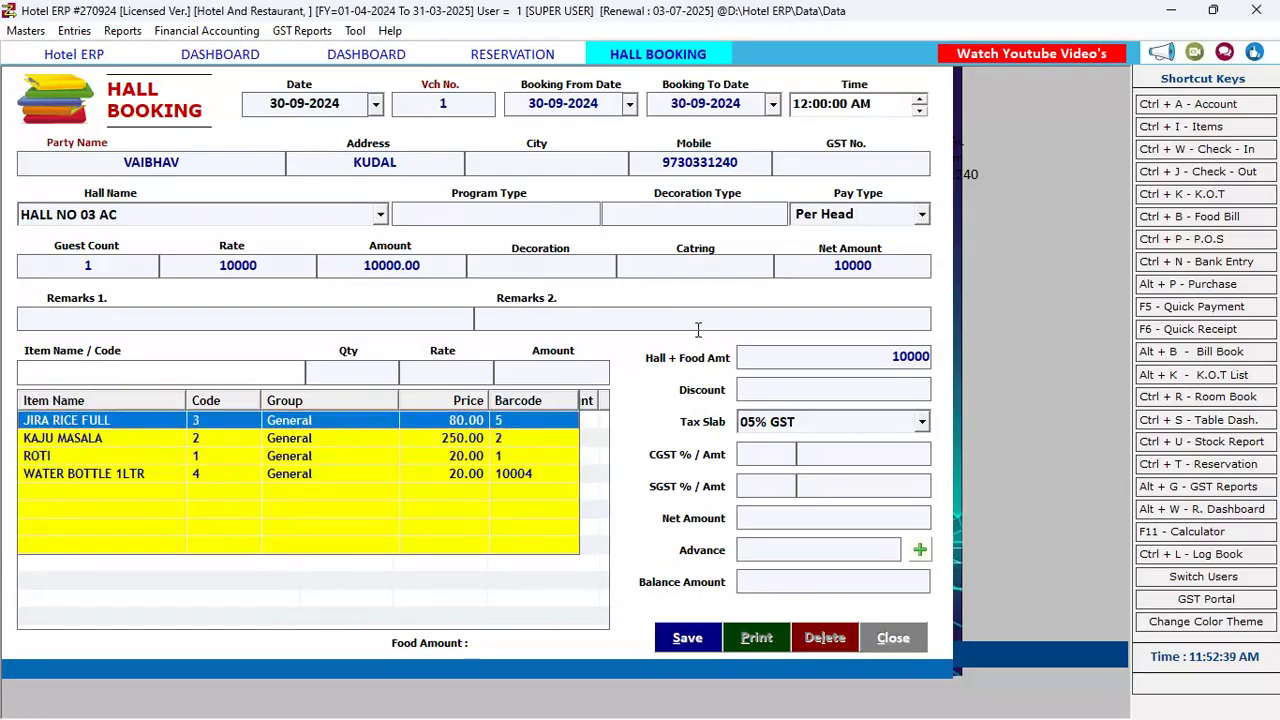
key(Down)
key(Down)
key(Down)
key(Up)
key(Escape)
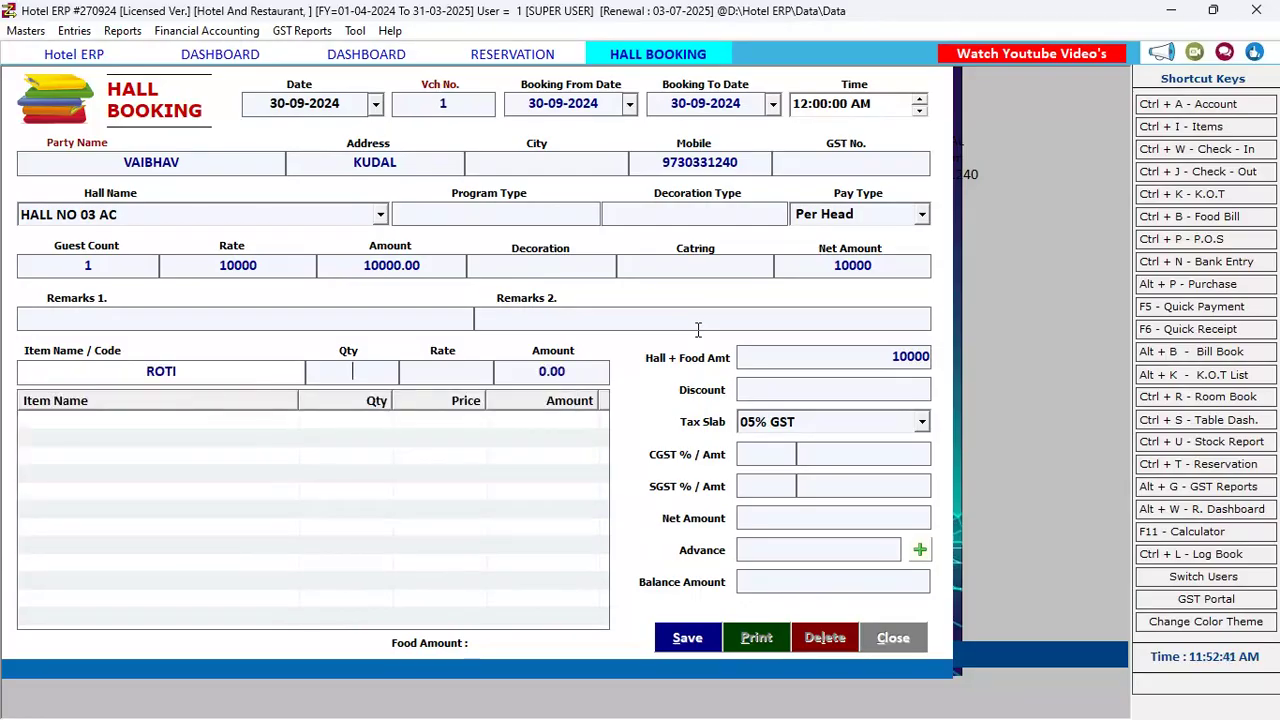
text(1)
key(Return)
text(20)
key(Return)
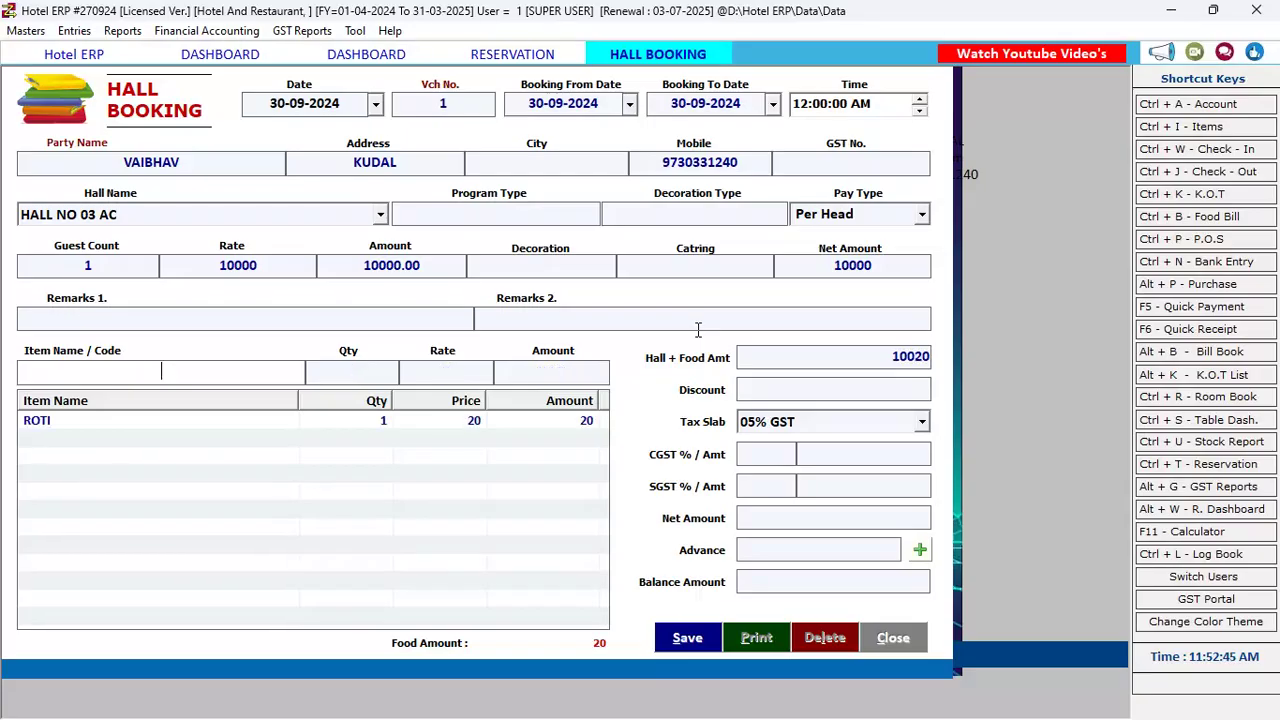
Add JIRA RICE FULL, quantity 1 at rate 50
key(Down)
key(Down)
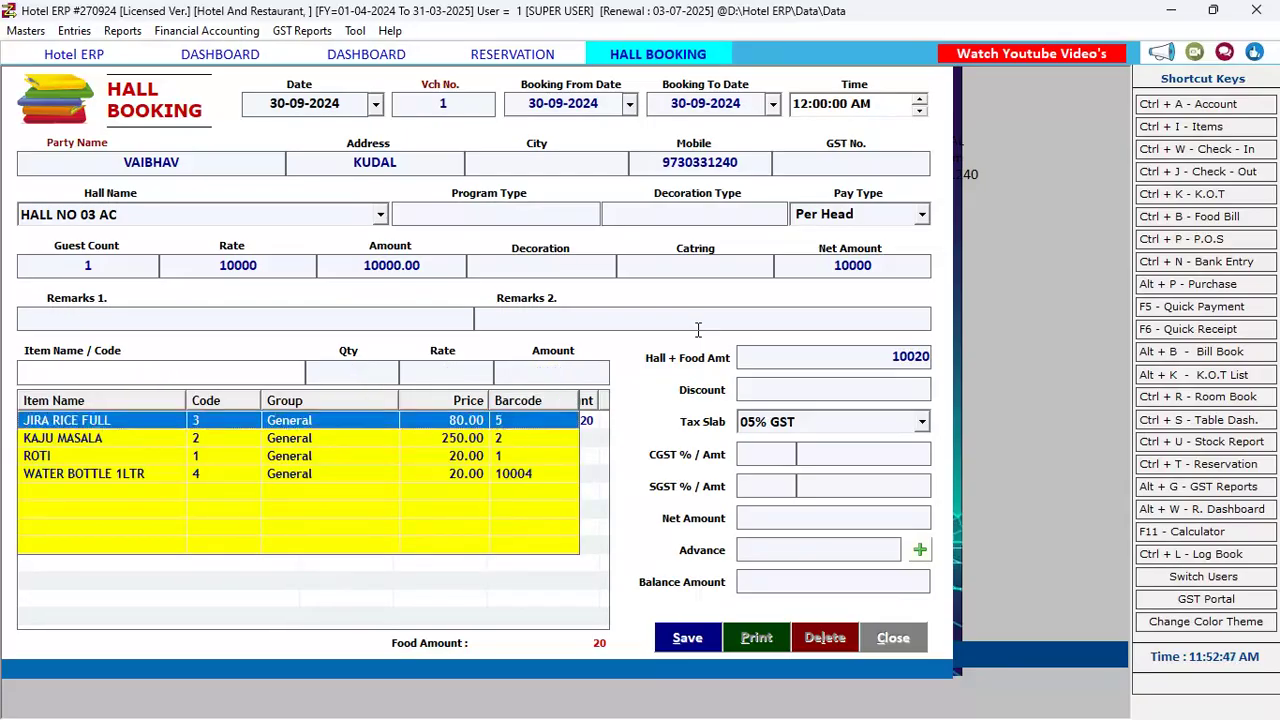
key(Return)
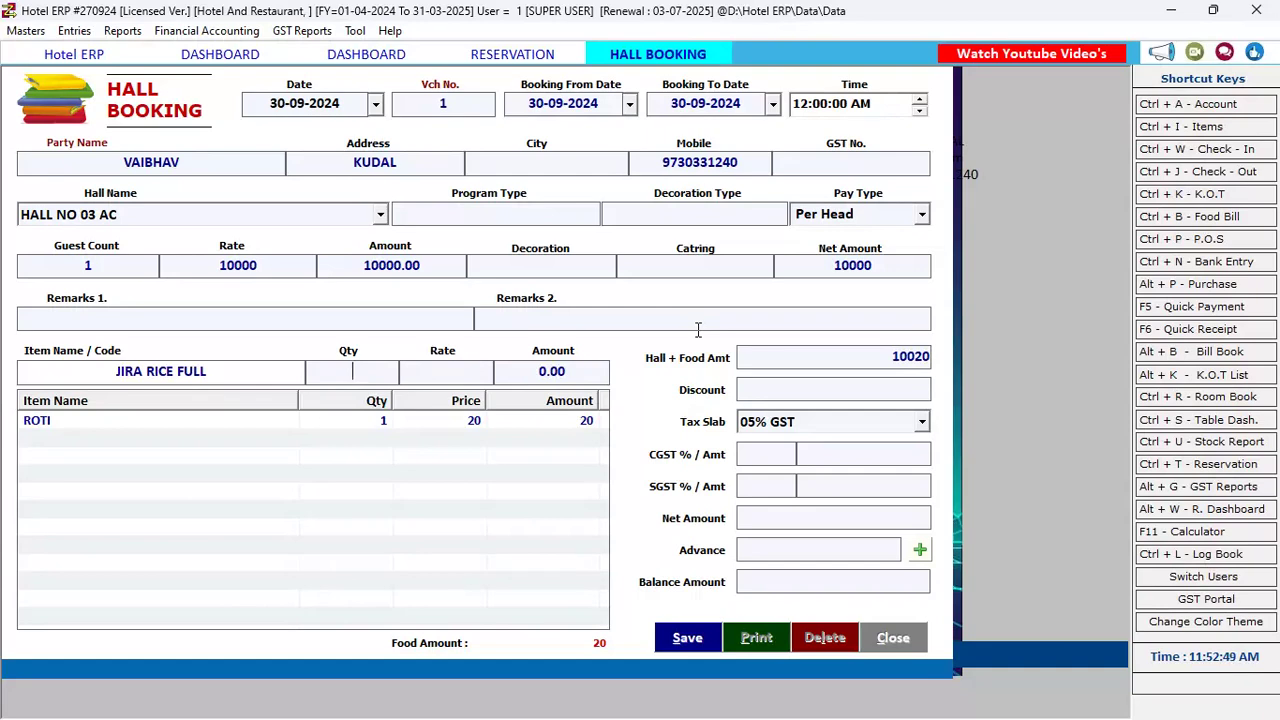
text(1)
key(Return)
text(50)
key(Return)
key(Down)
Add KAJU MASALA, quantity 10 at rate 80, bringing Hall + Food Amt to 10870
key(Down)
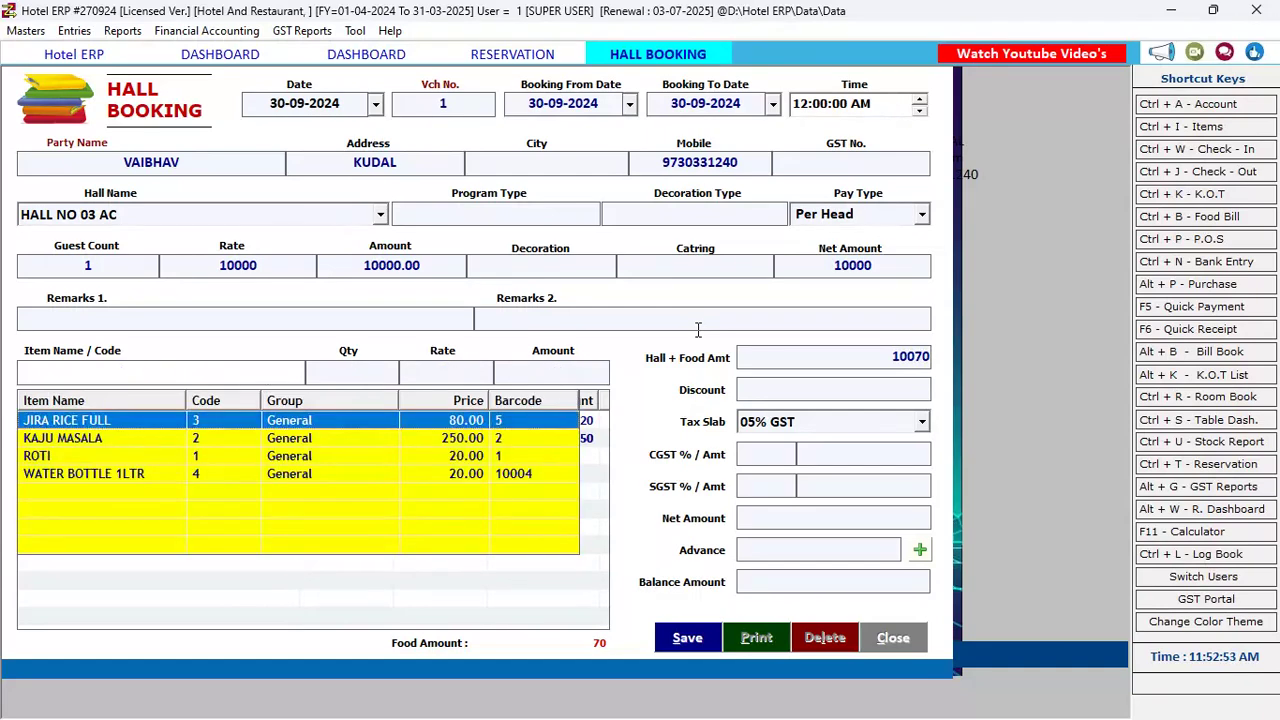
key(Down)
key(Down)
key(Down)
key(Up)
key(Up)
key(Return)
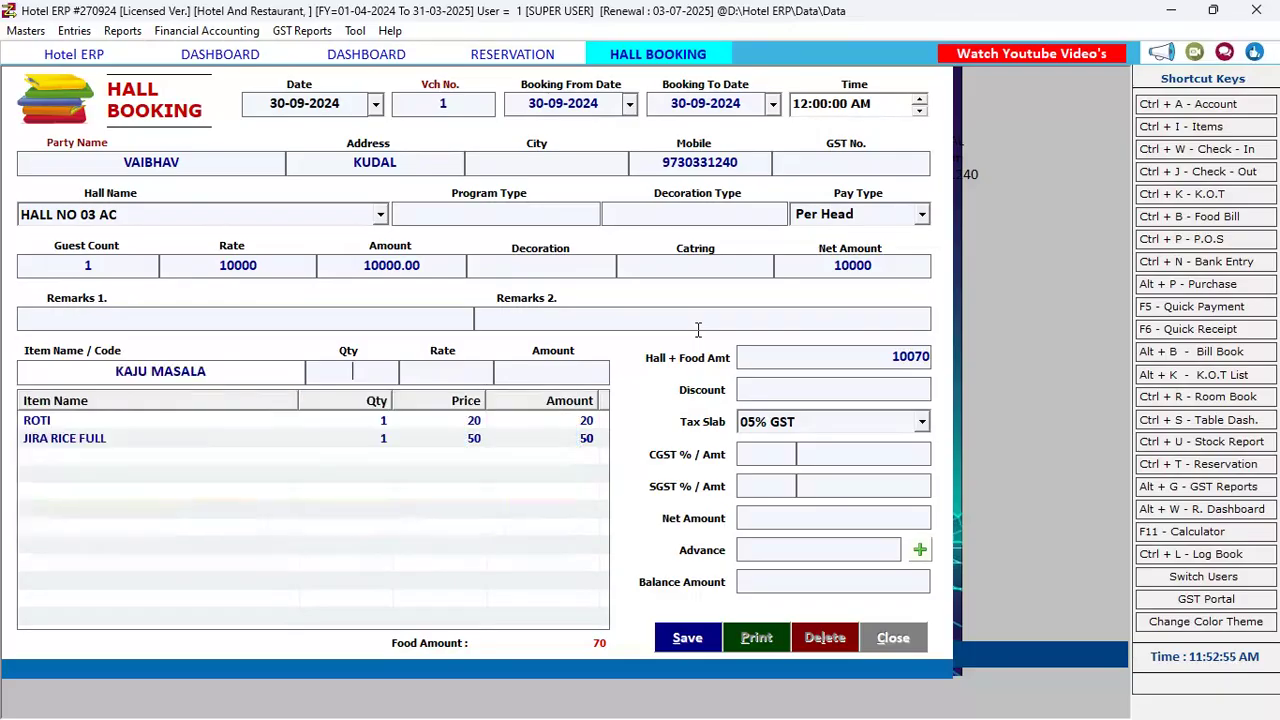
text(10)
key(Return)
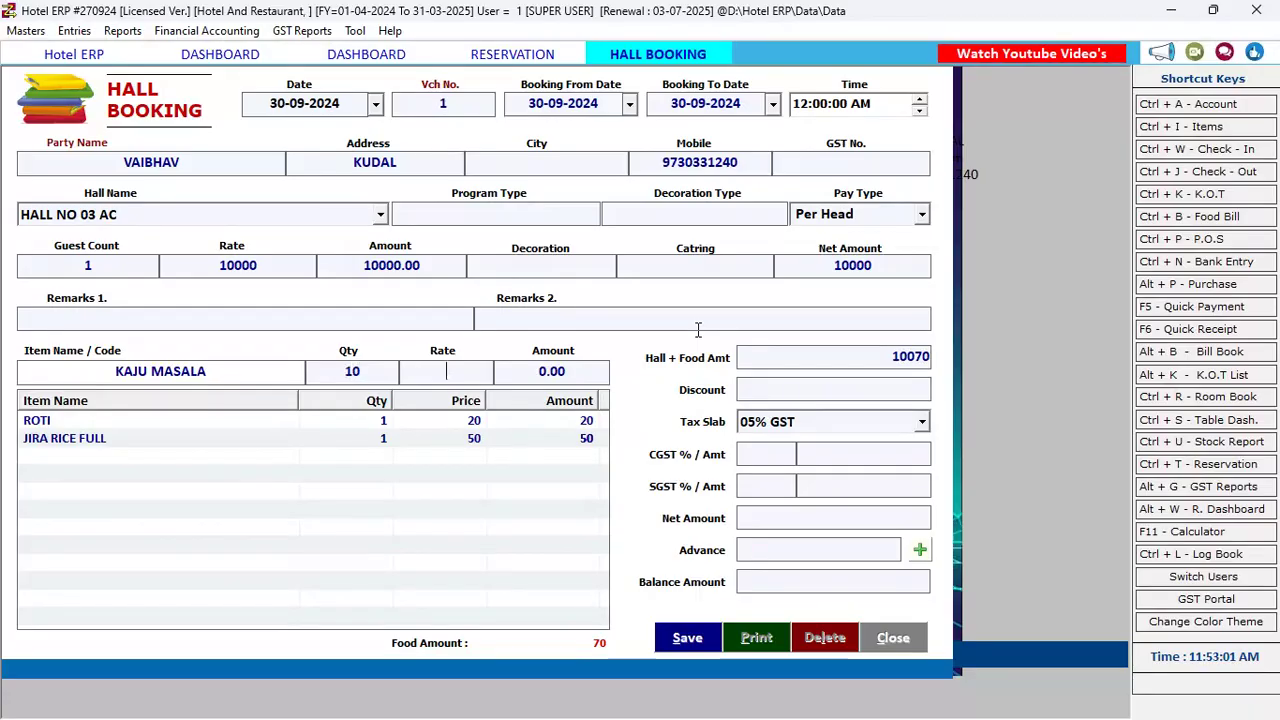
text(80)
key(Return)
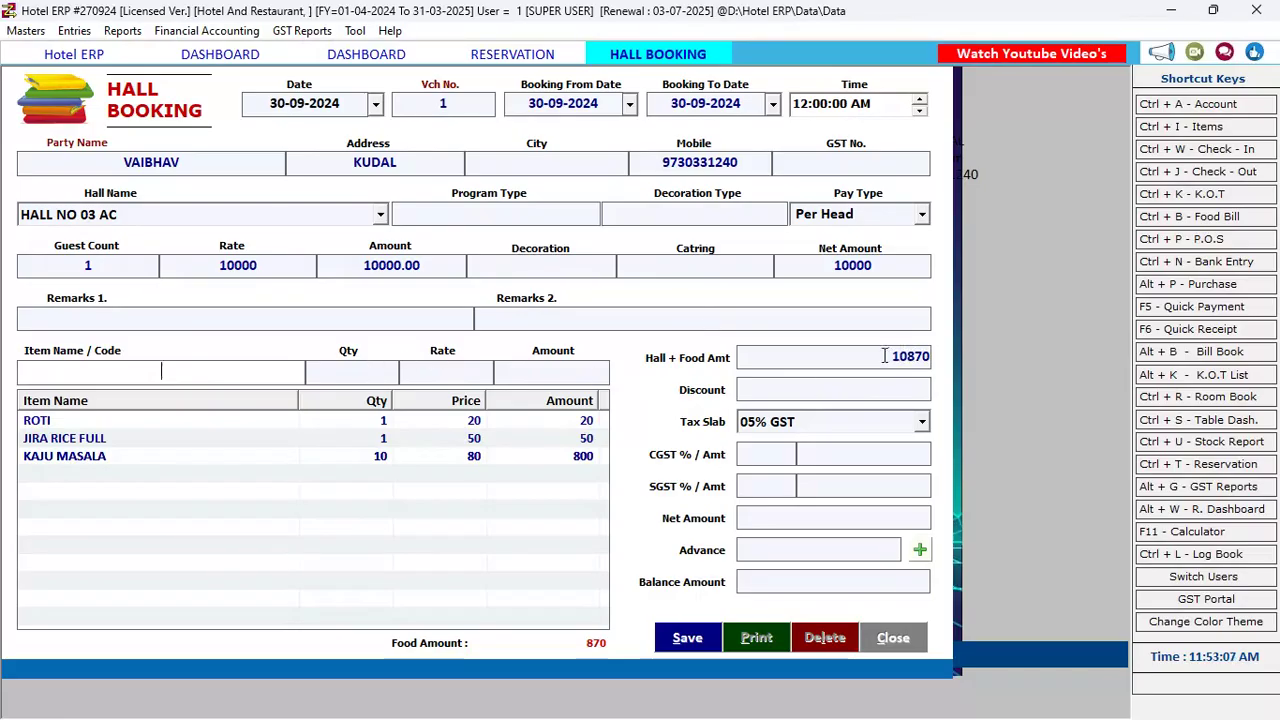
click(870, 390)
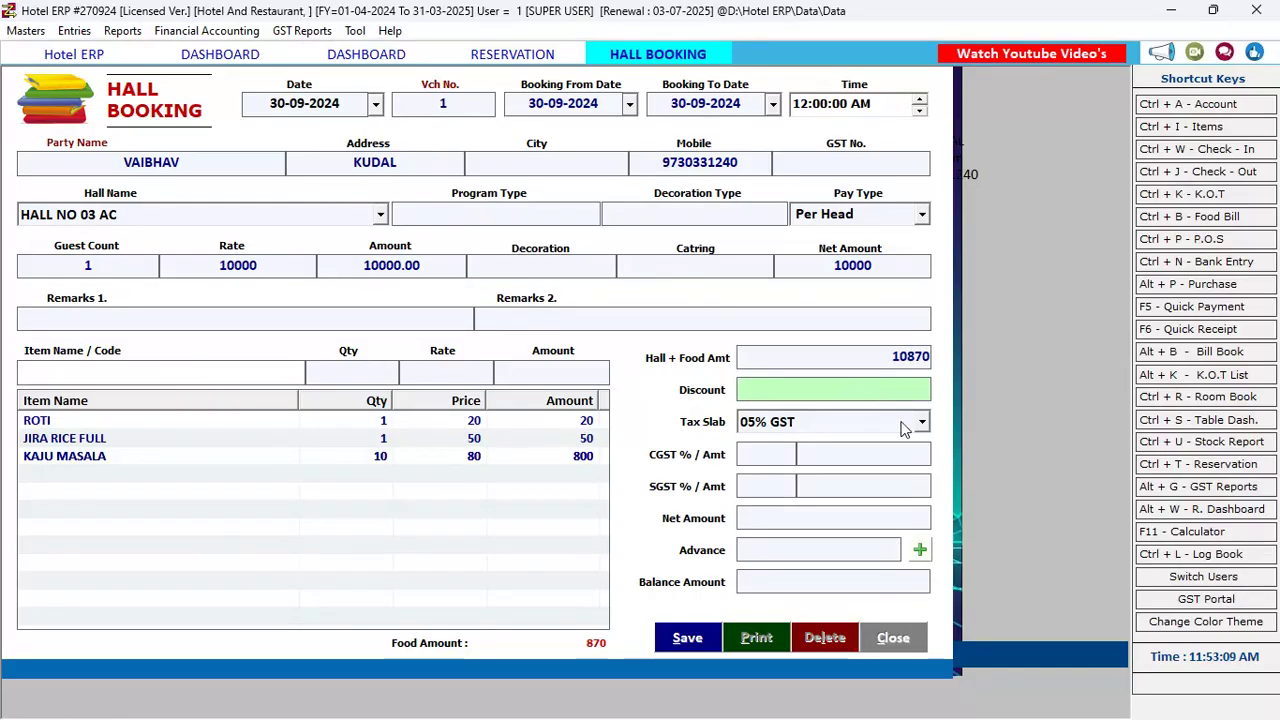
Change the booking's tax slab from 05% GST to Tax Free
click(905, 424)
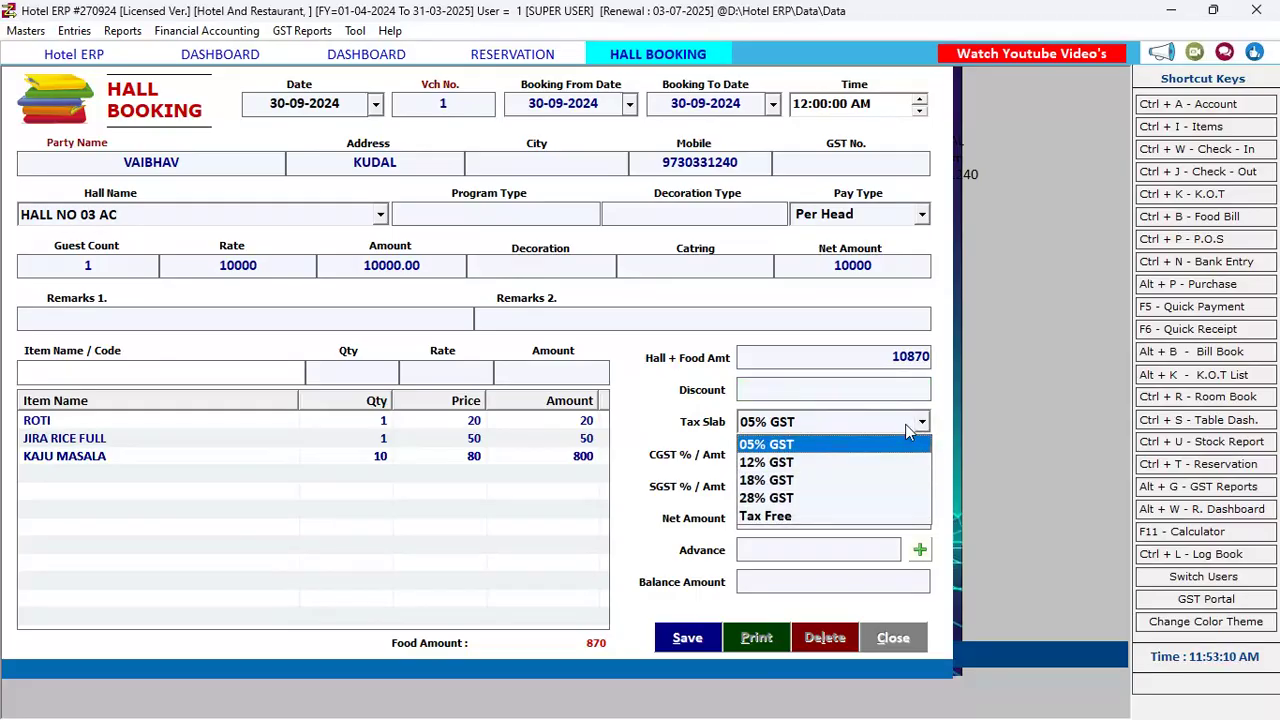
click(785, 514)
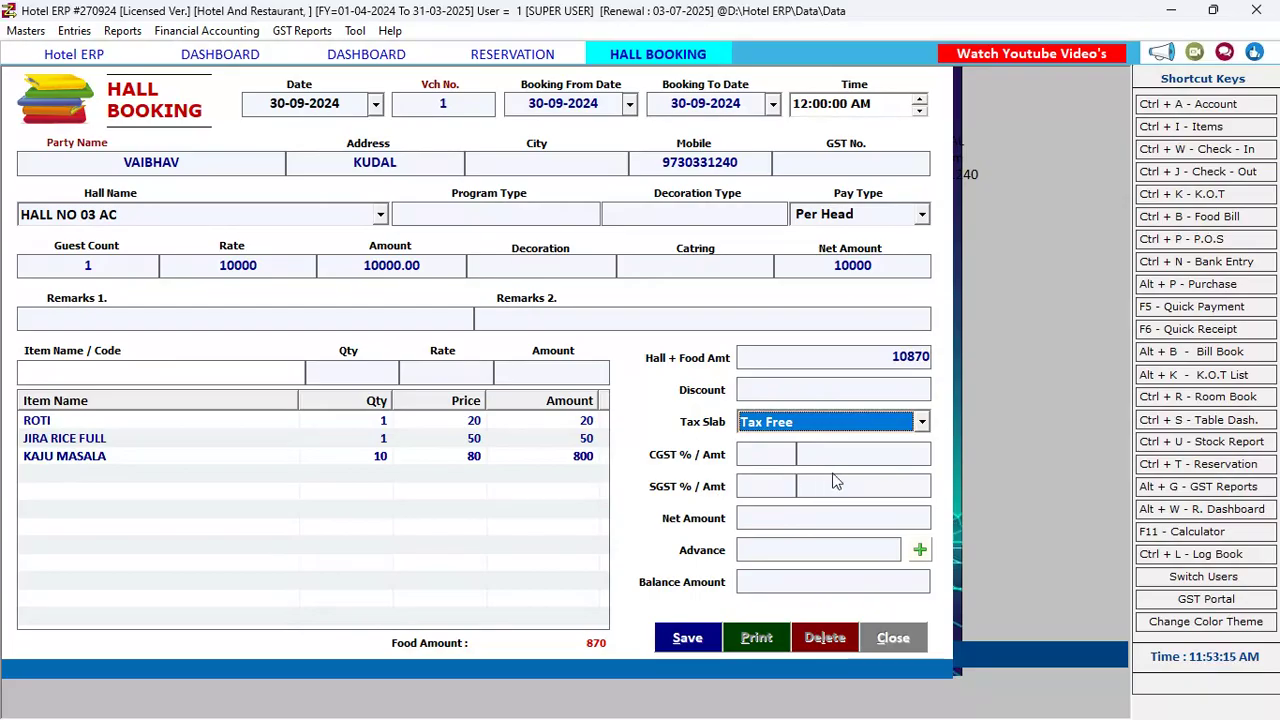
Save hall booking 1, accept printing, and dismiss the file-not-found error
click(792, 520)
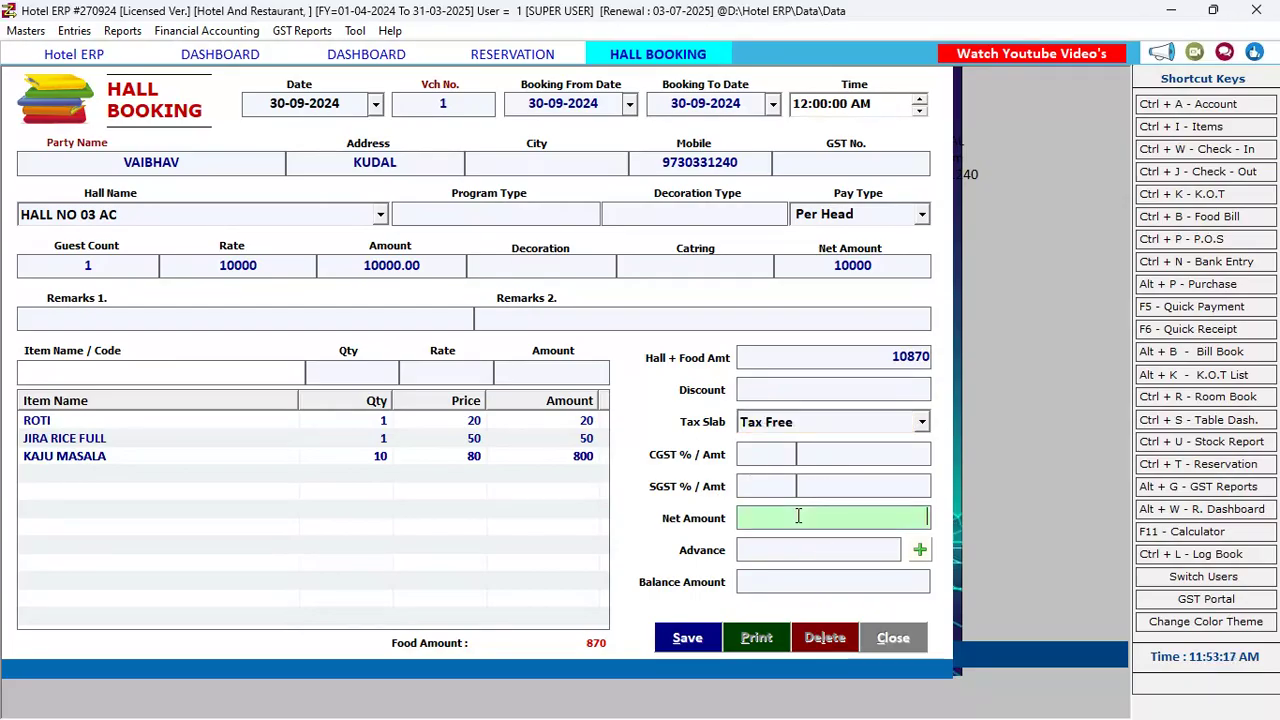
click(786, 549)
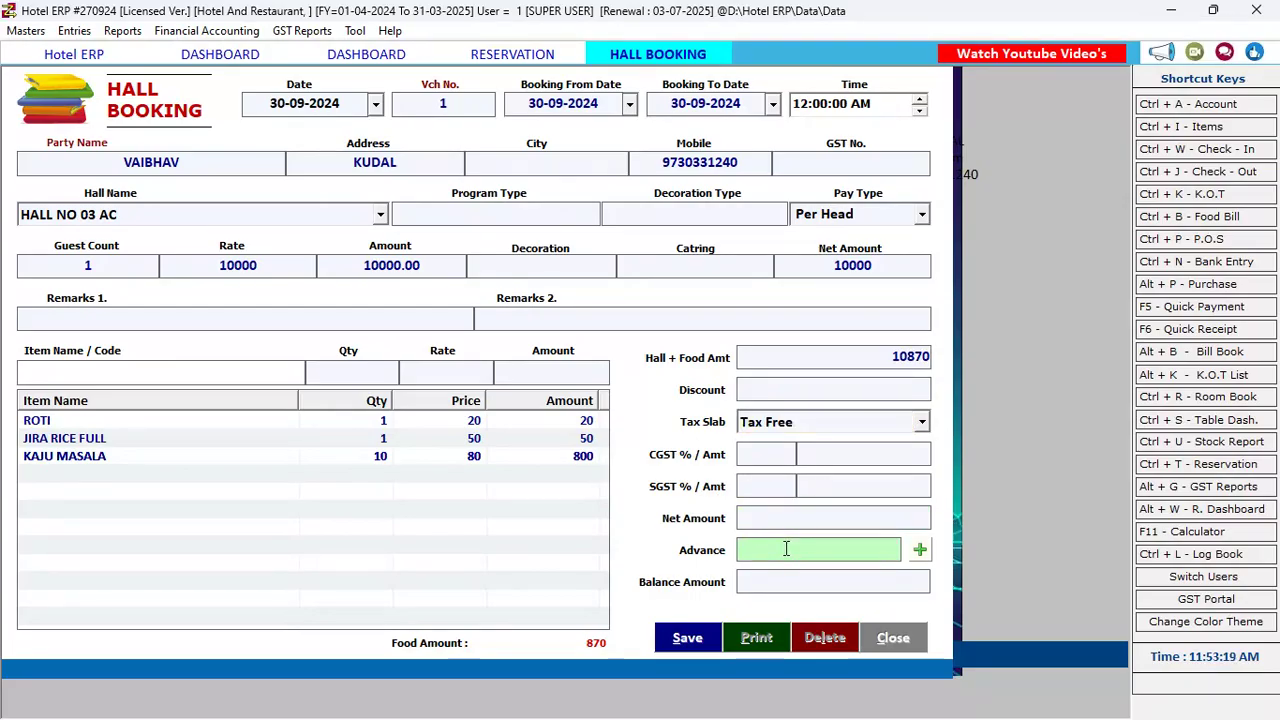
click(685, 645)
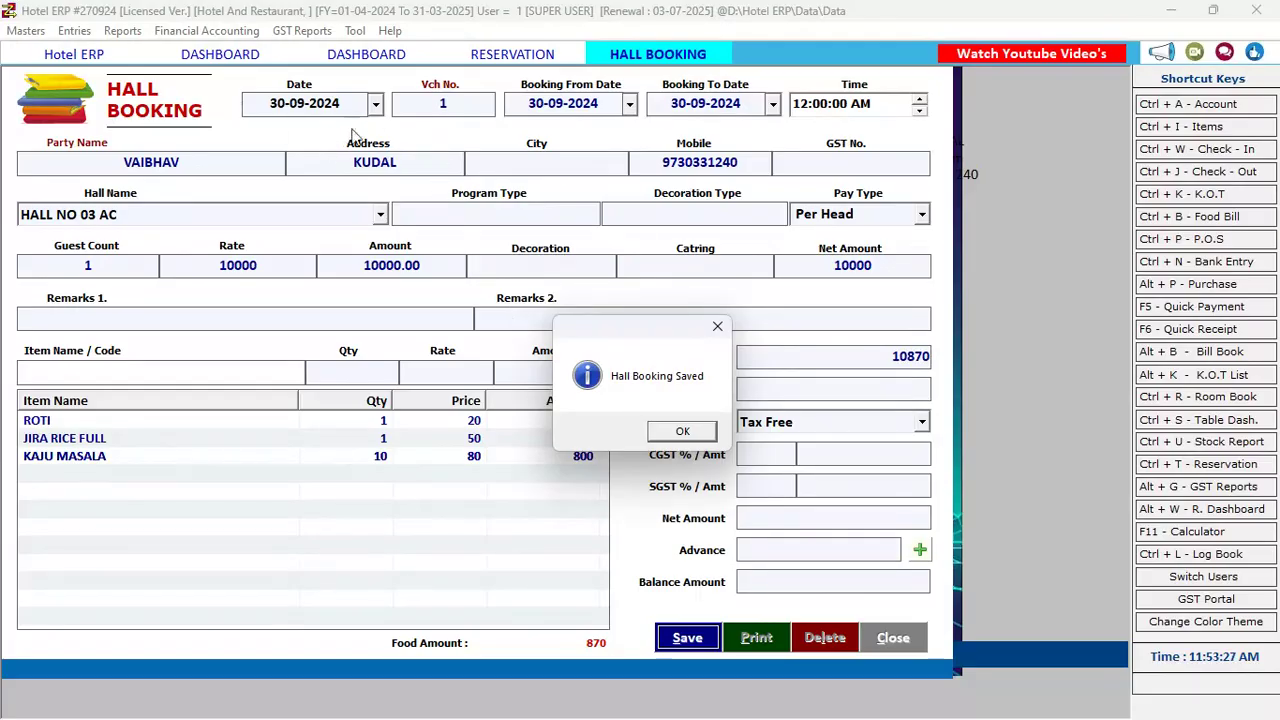
click(683, 431)
click(612, 431)
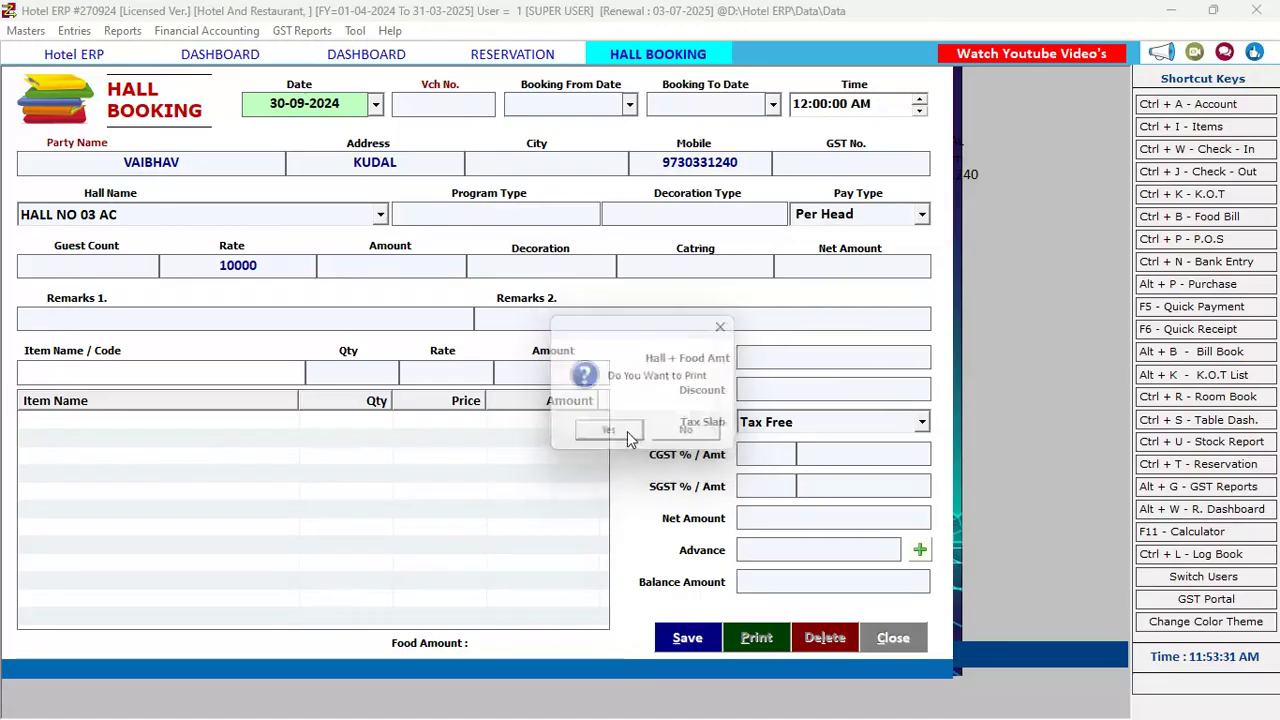
click(674, 431)
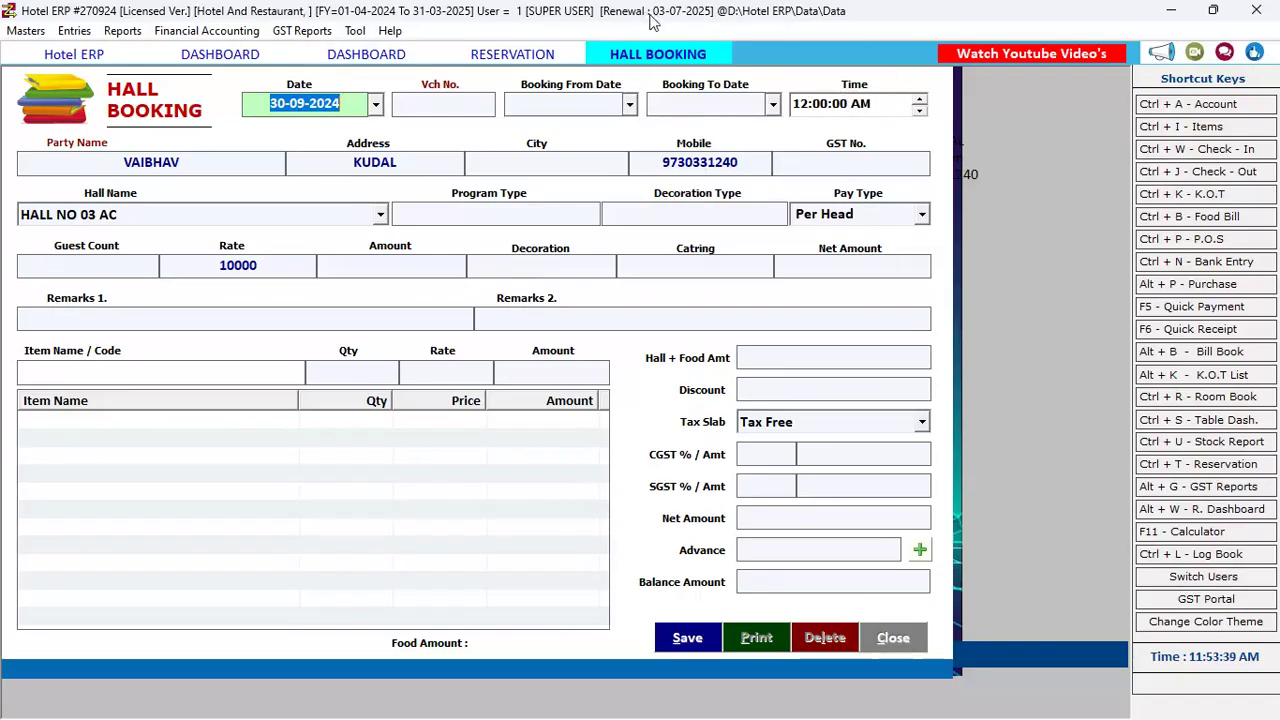
click(647, 62)
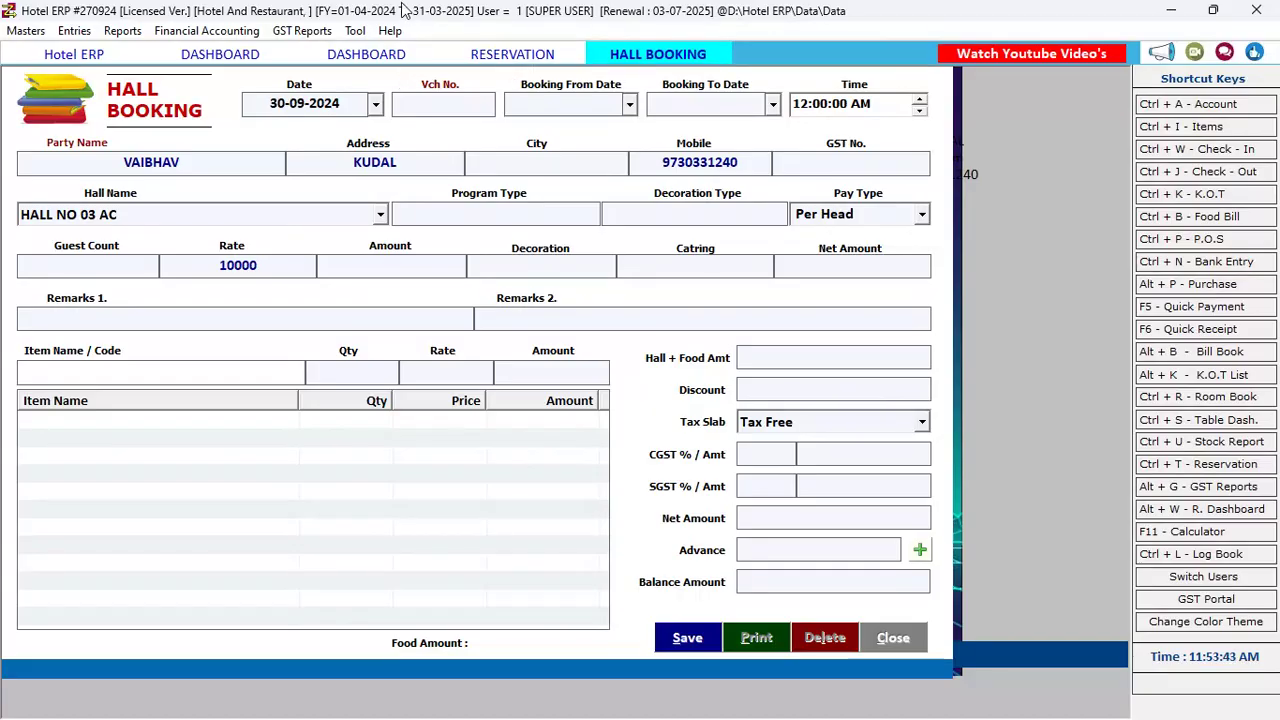
click(74, 31)
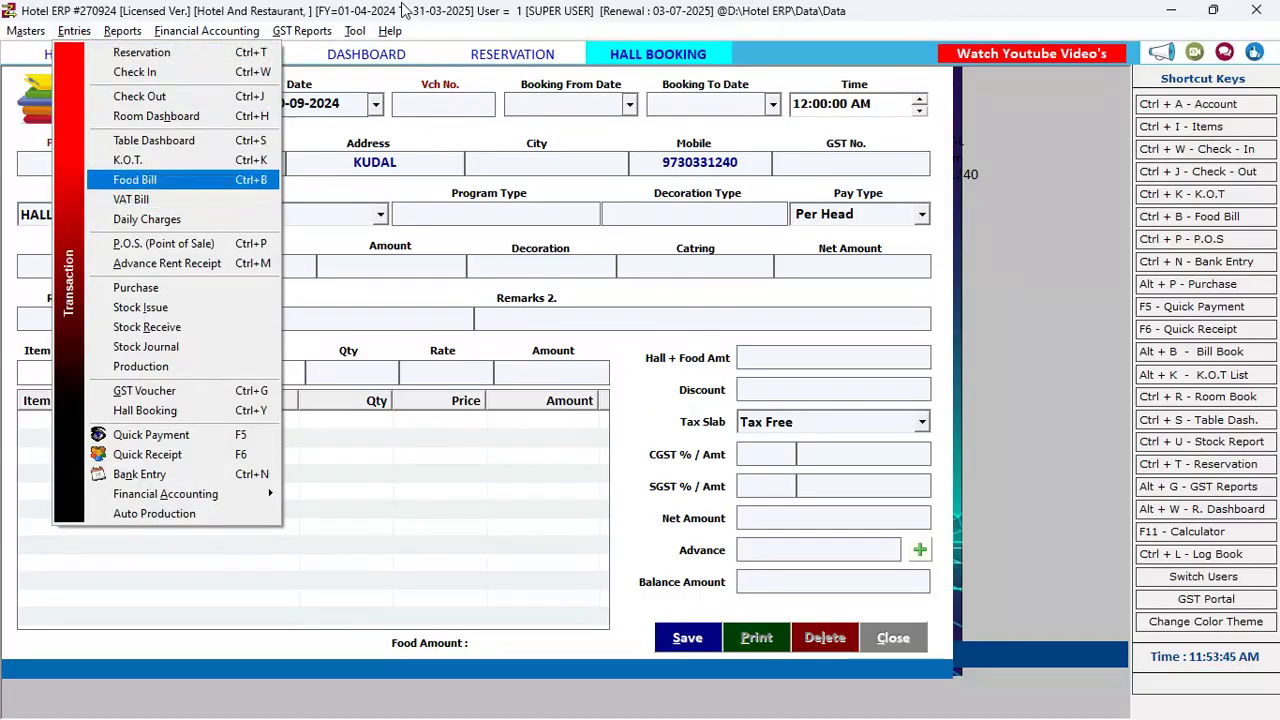
Reopen the saved HALL NO 03 AC booking from the hall booking list, declining to cancel it
click(145, 411)
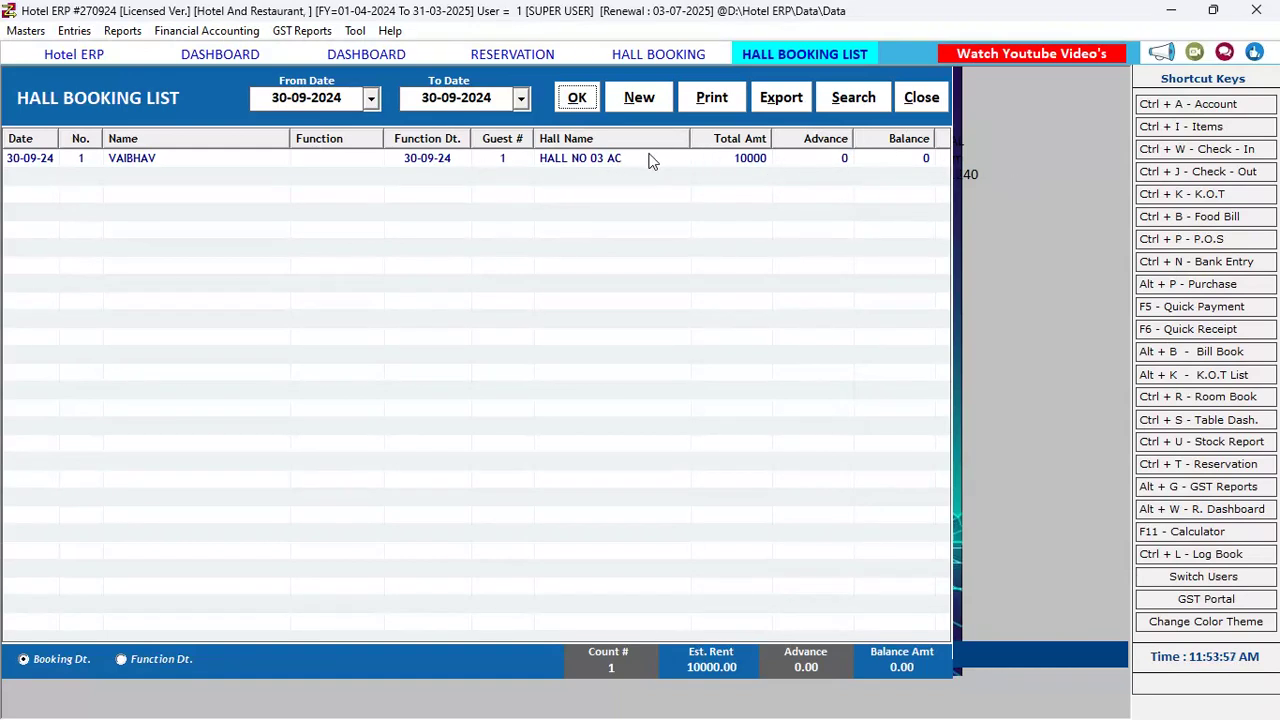
double_click(551, 160)
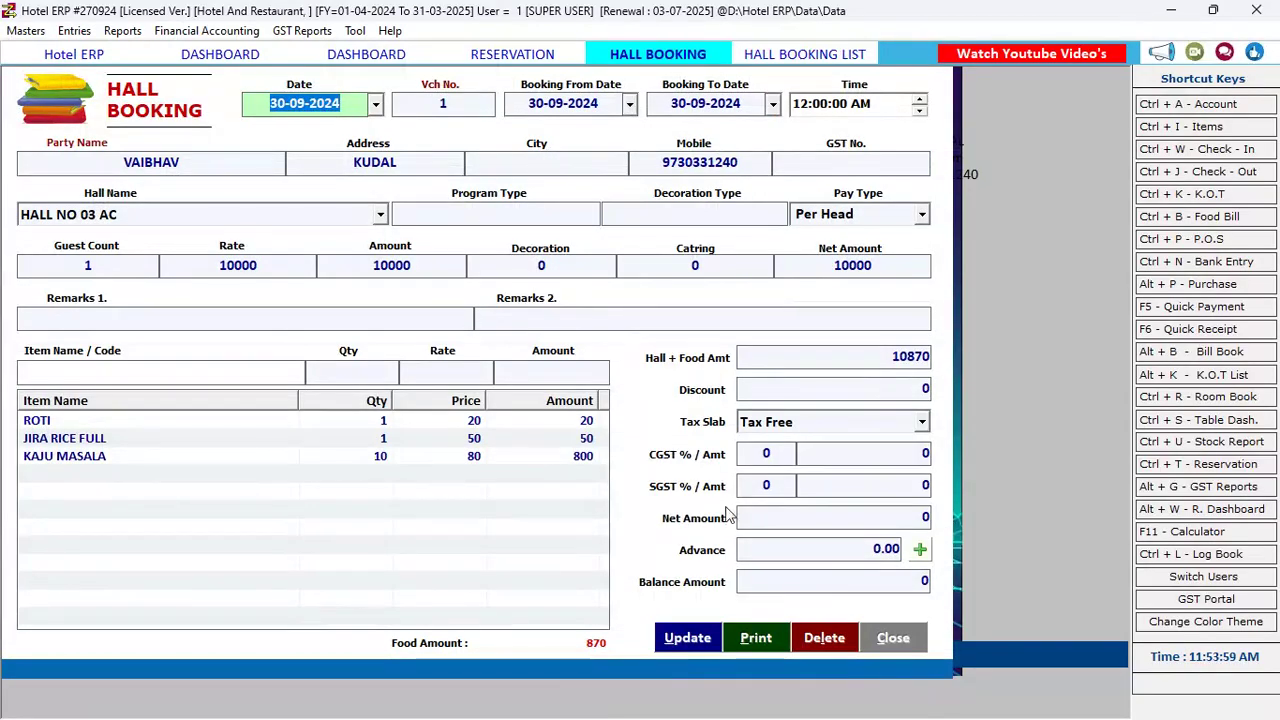
click(882, 641)
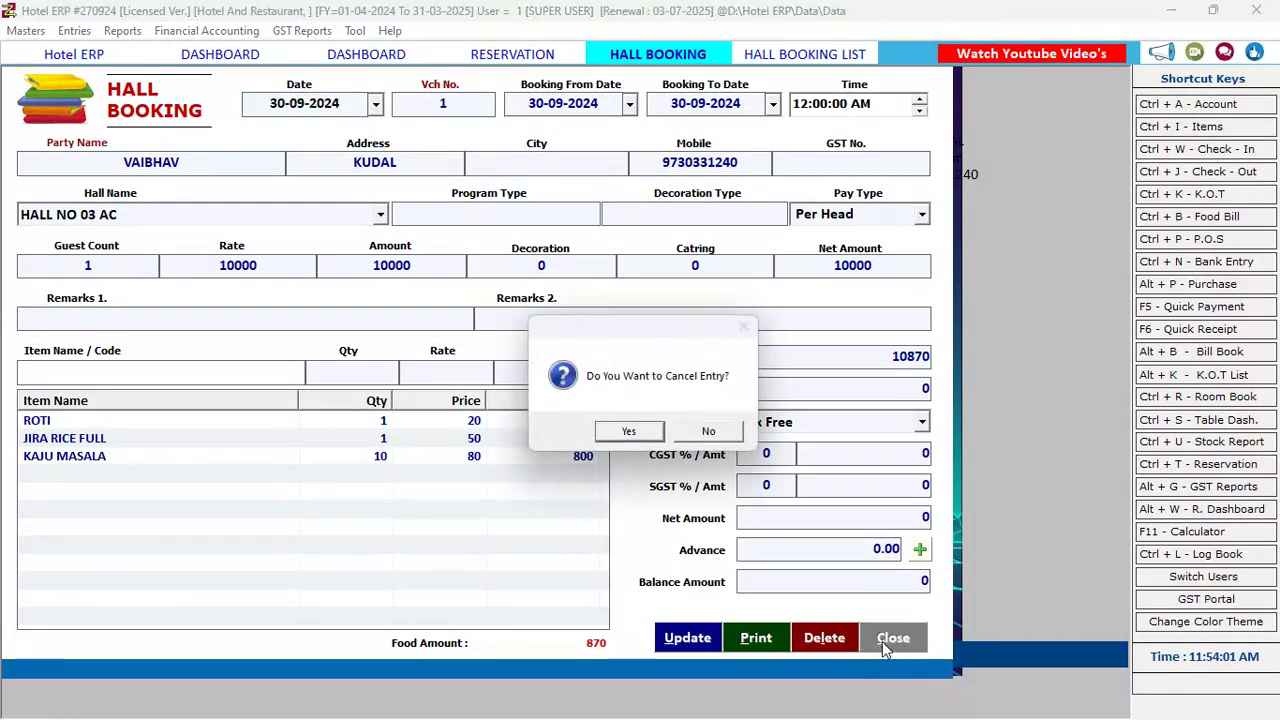
click(721, 437)
key(Escape)
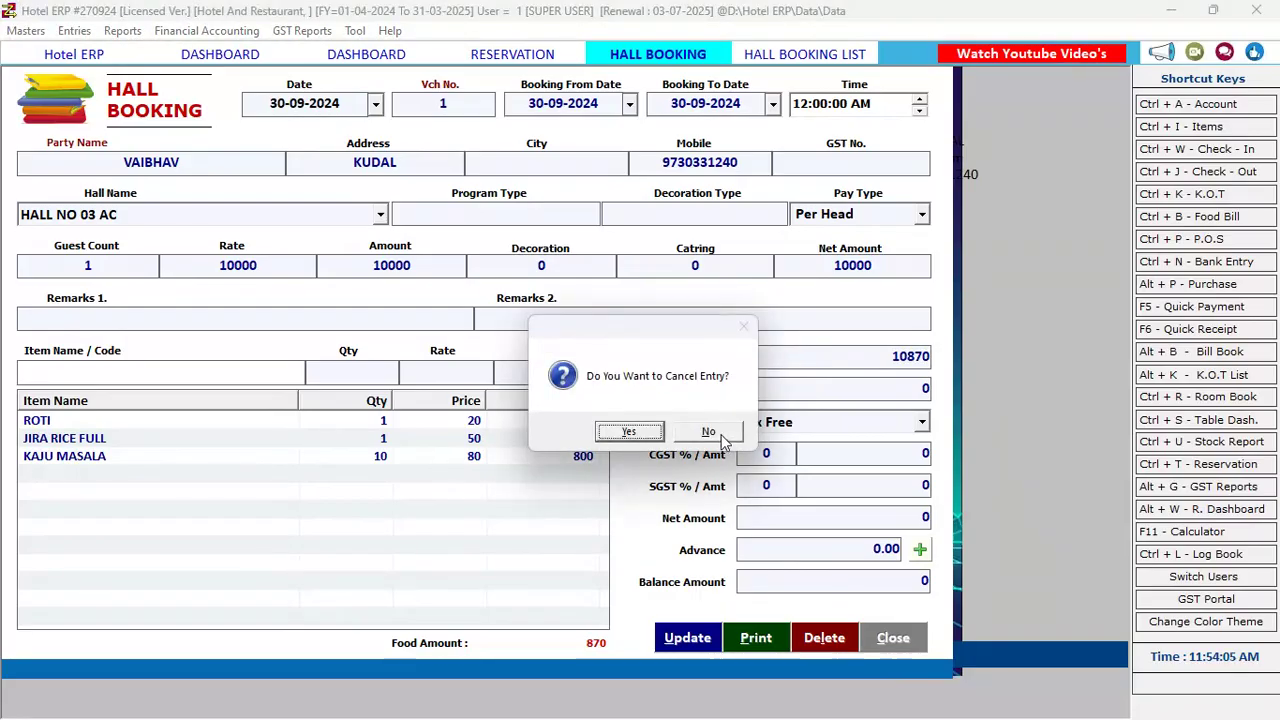
click(708, 432)
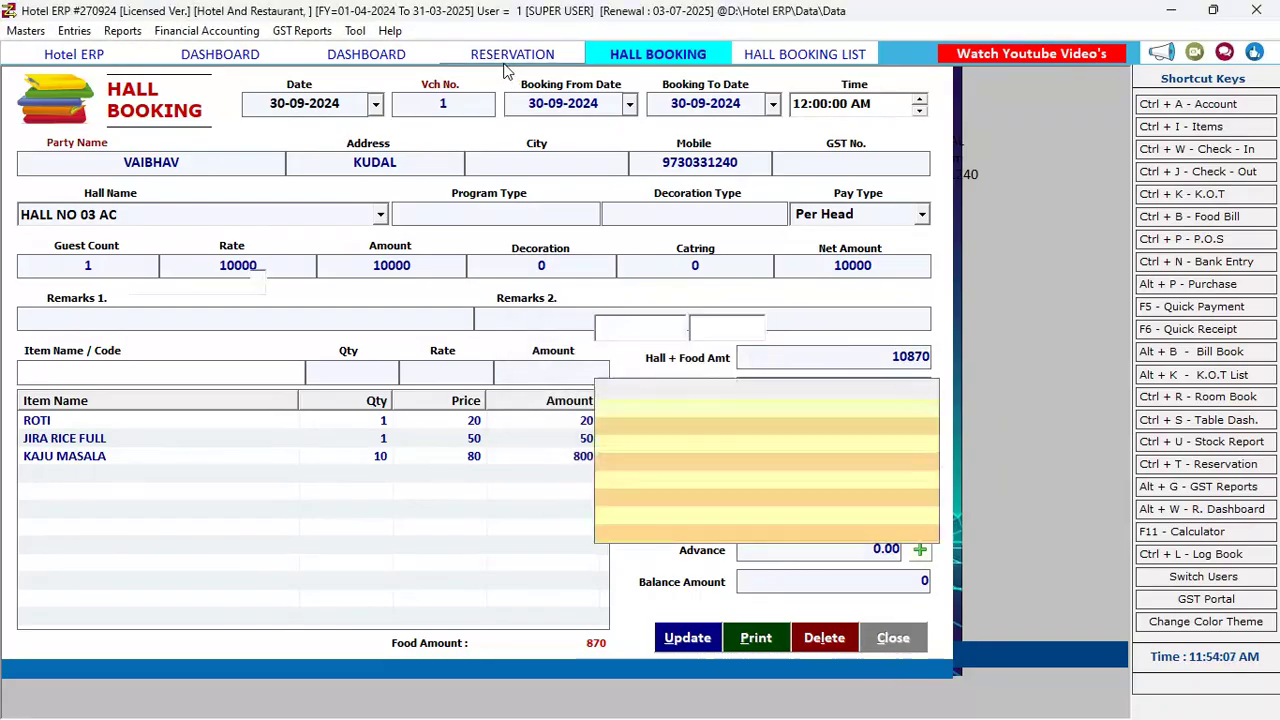
Move through the reservation and room dashboard screens to the table dashboard: 2 booked, 48 free
click(507, 60)
click(360, 54)
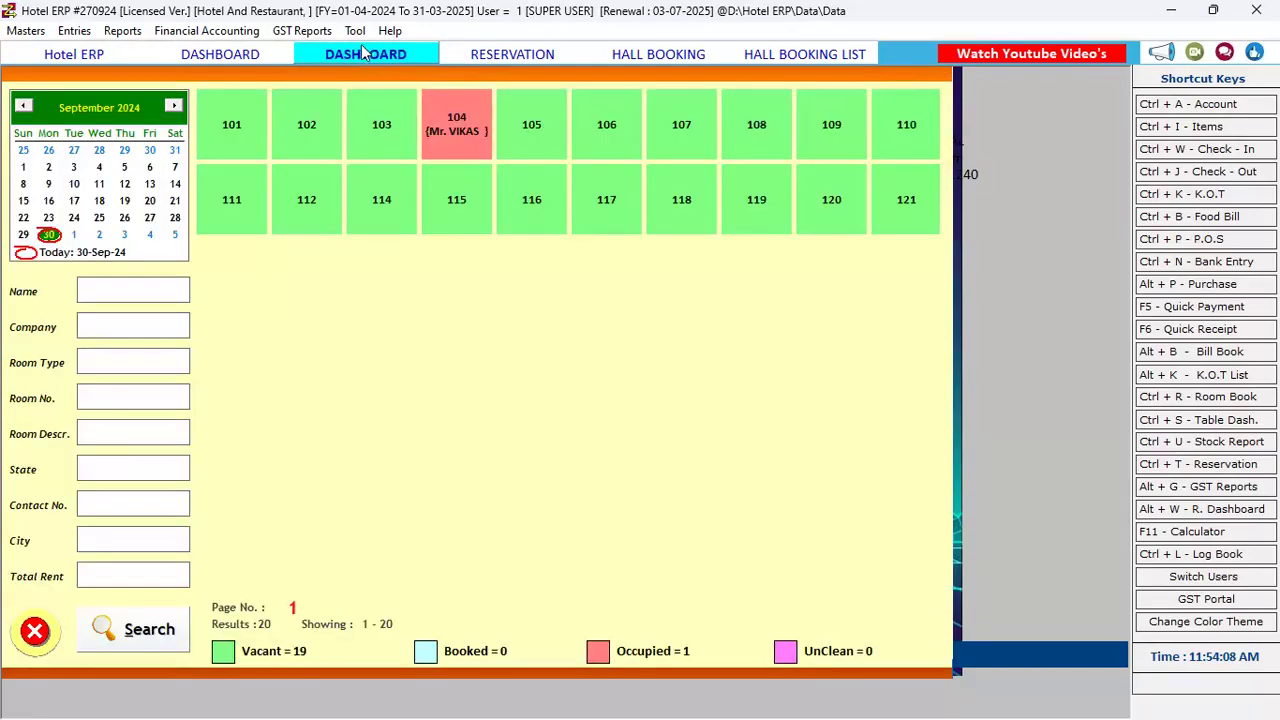
click(212, 55)
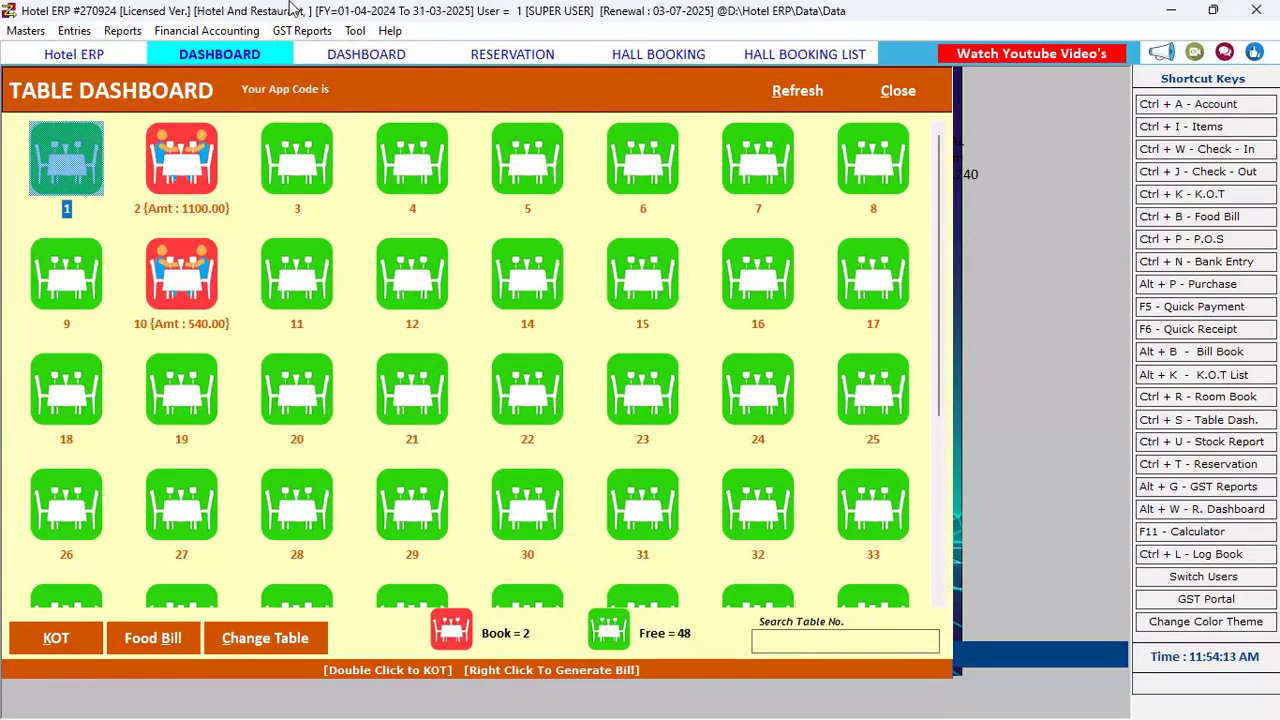
key(alt+e)
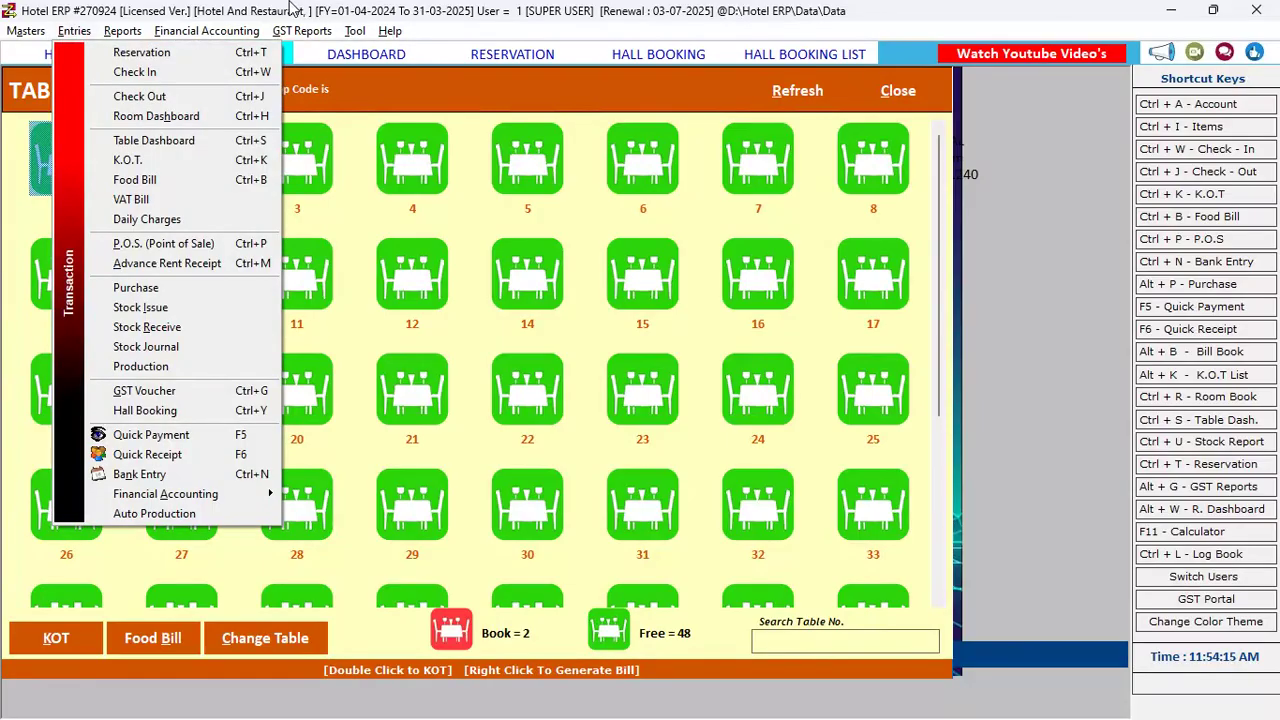
key(Right)
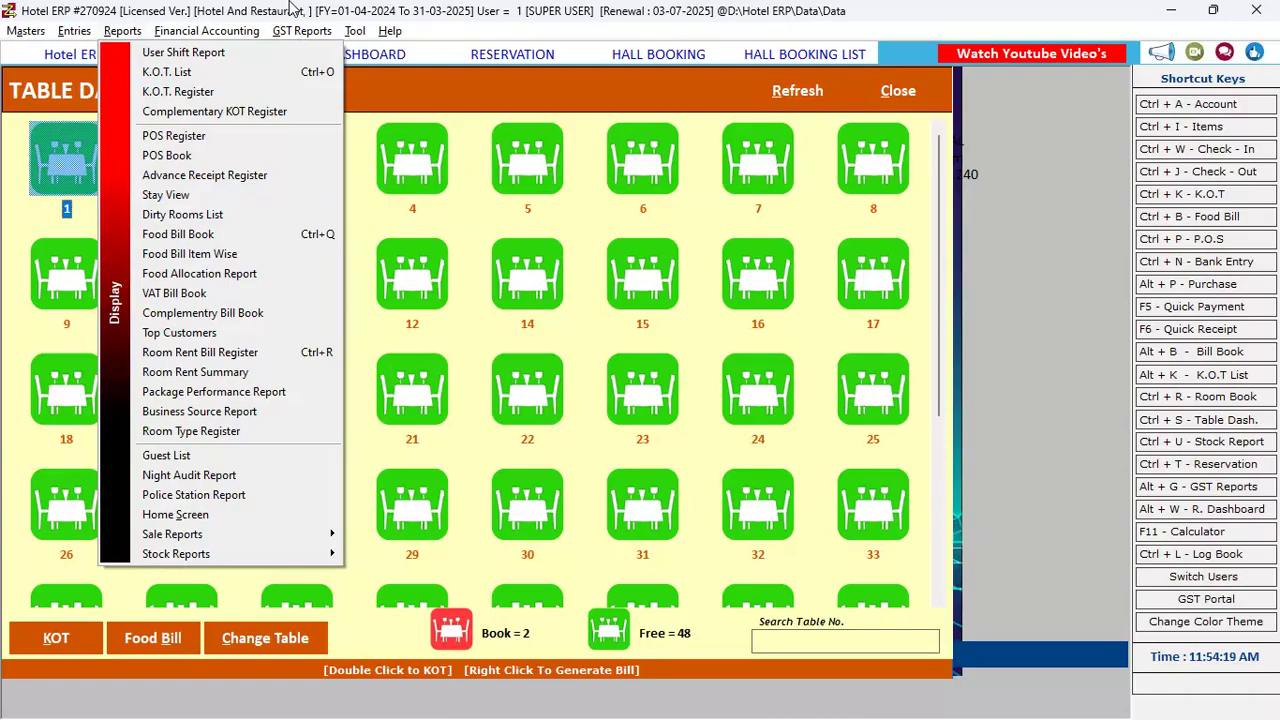
Browse the reports list from User Shift and K.O.T. Register through POS, food bill and room rent summary
key(Down)
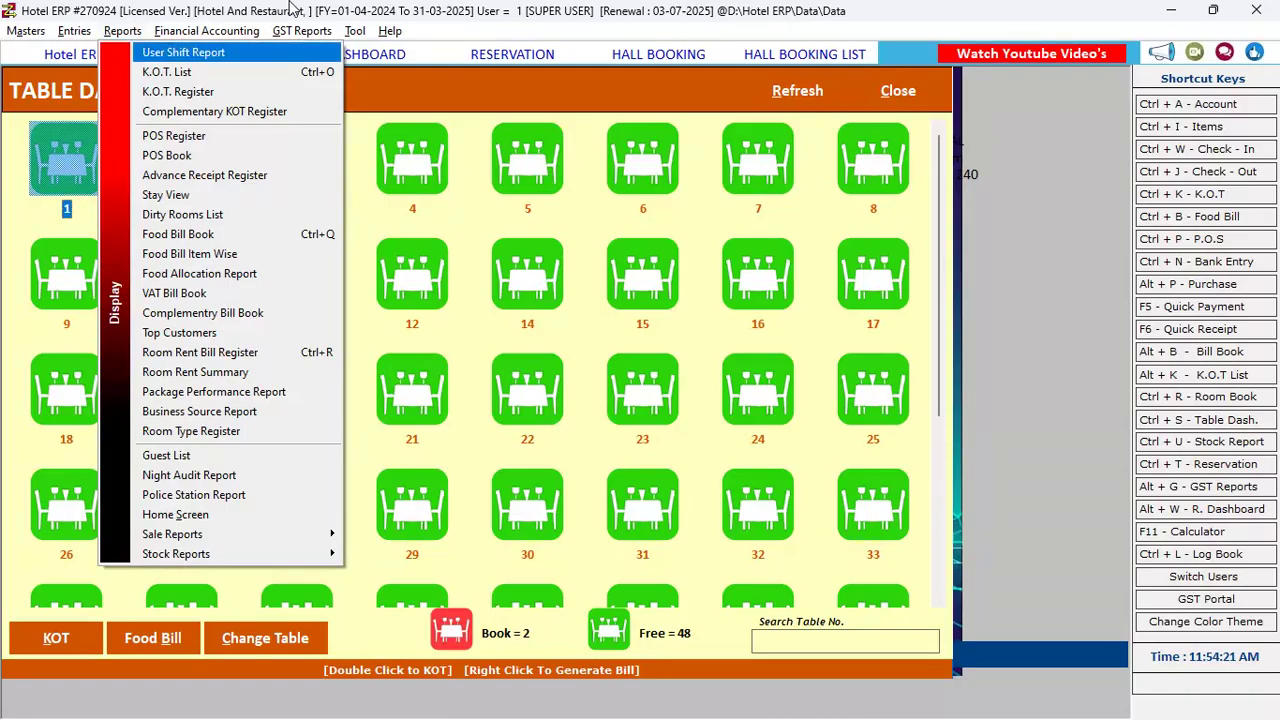
key(Down)
key(Down)
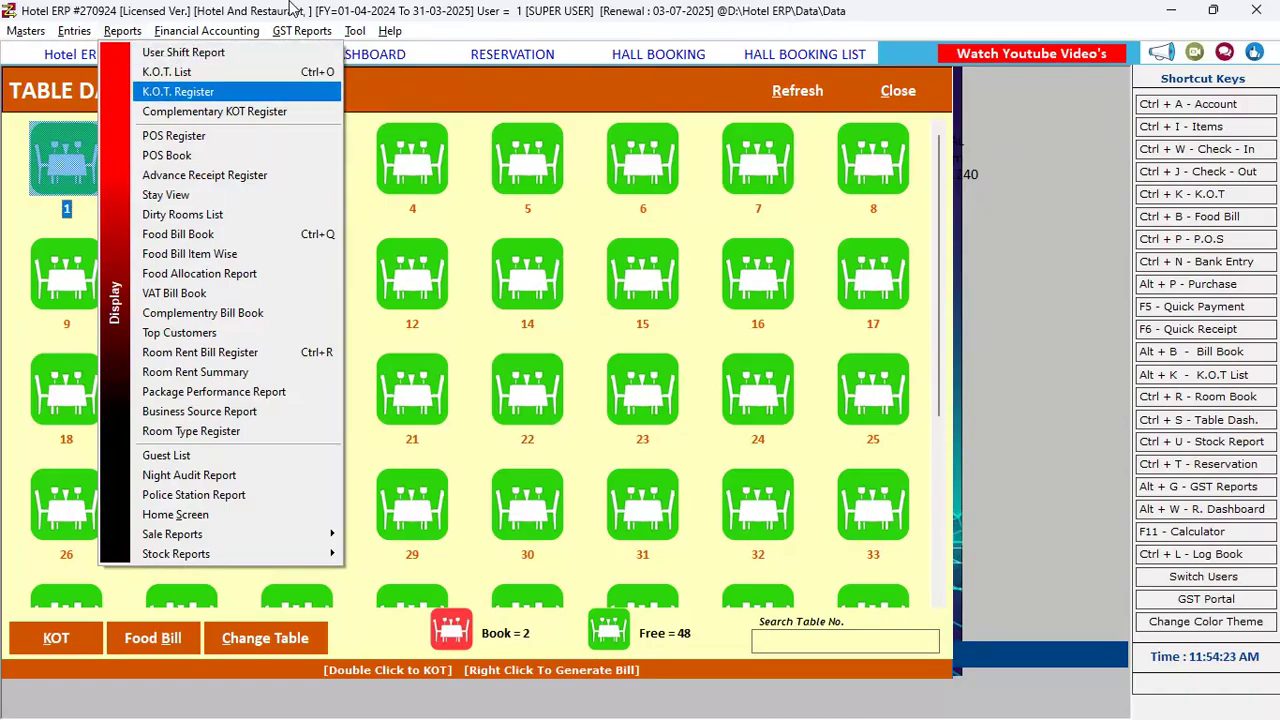
key(Down)
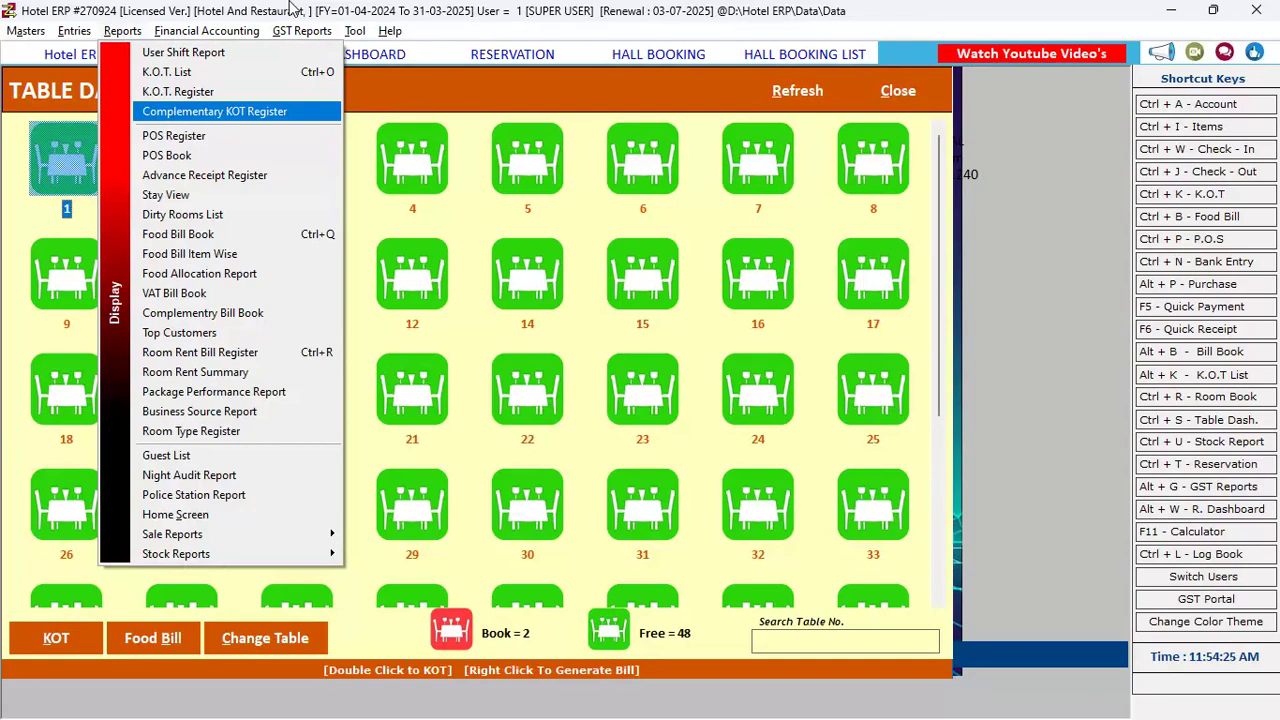
key(Down)
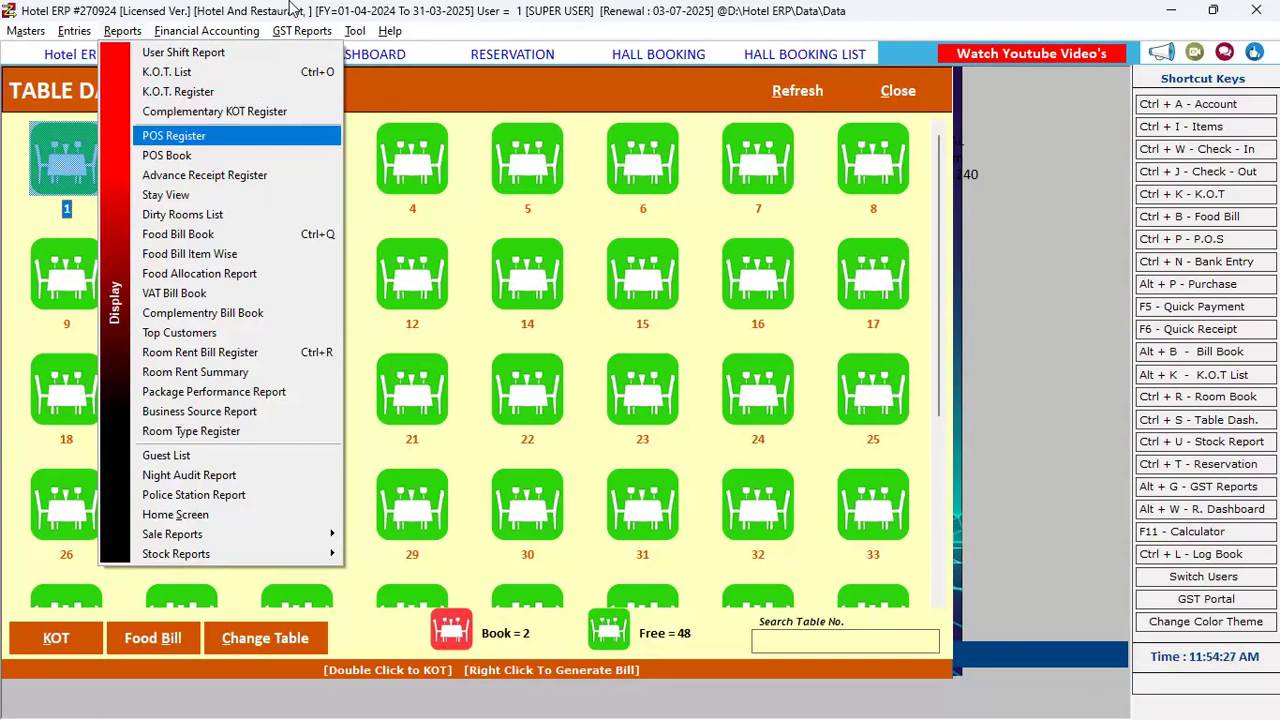
key(Down)
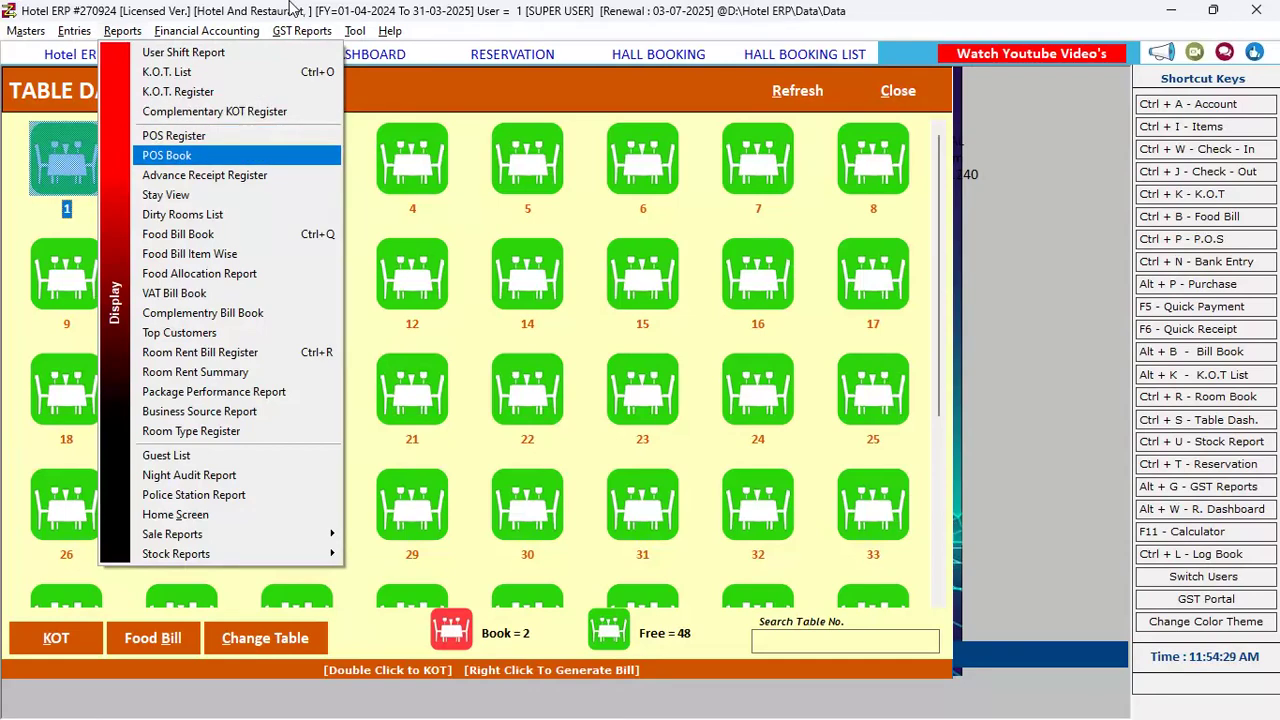
key(Down)
key(Down)
key(Down)
key(Down)
key(Down)
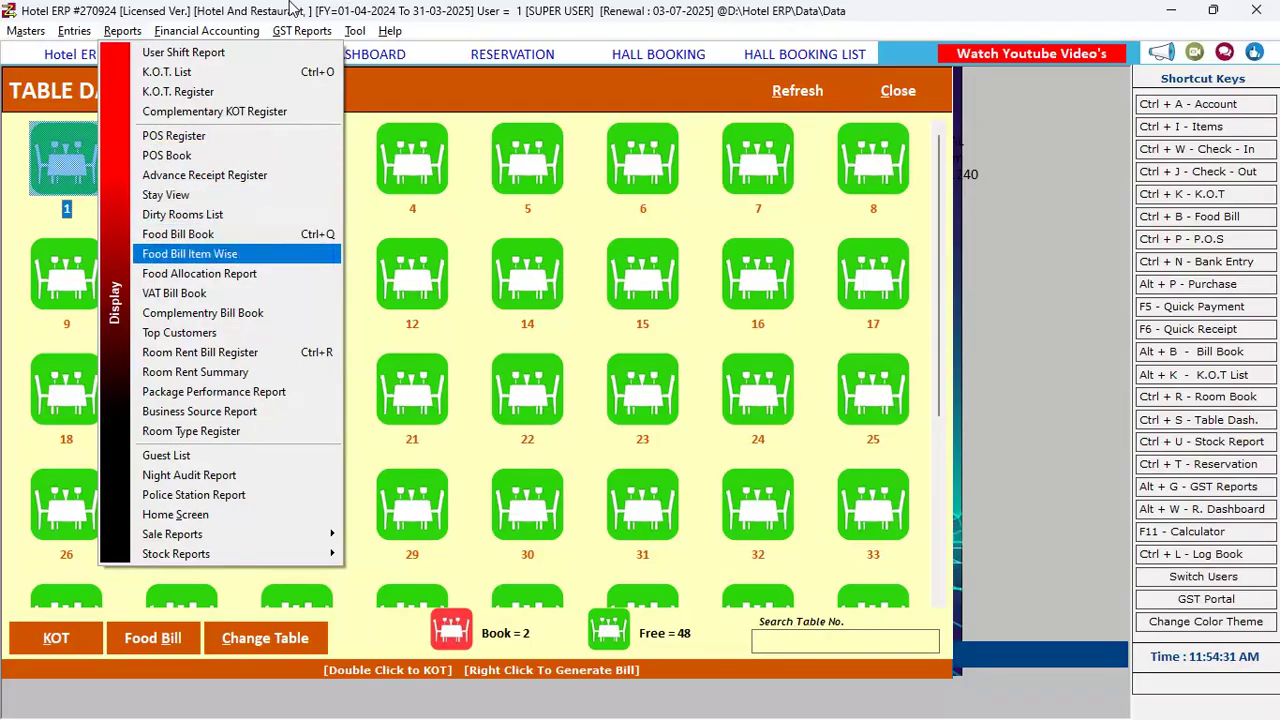
key(Up)
key(Up)
key(Up)
key(Down)
key(Down)
key(Up)
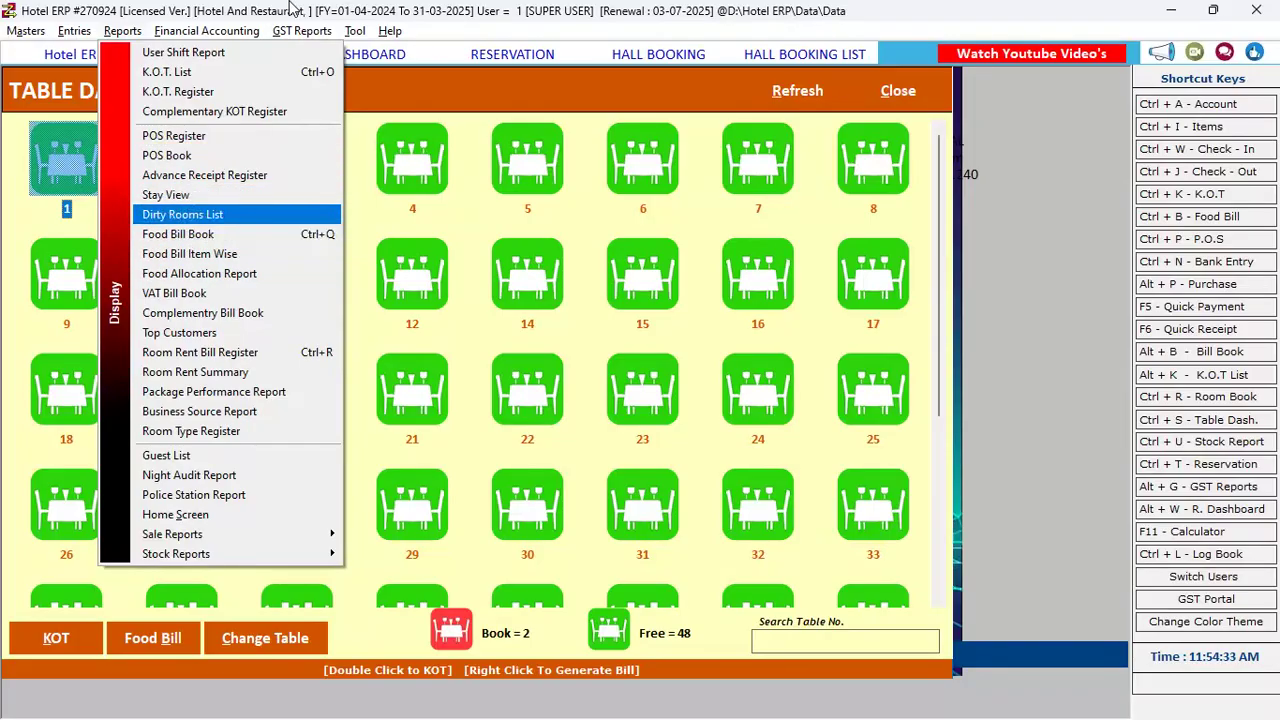
key(Down)
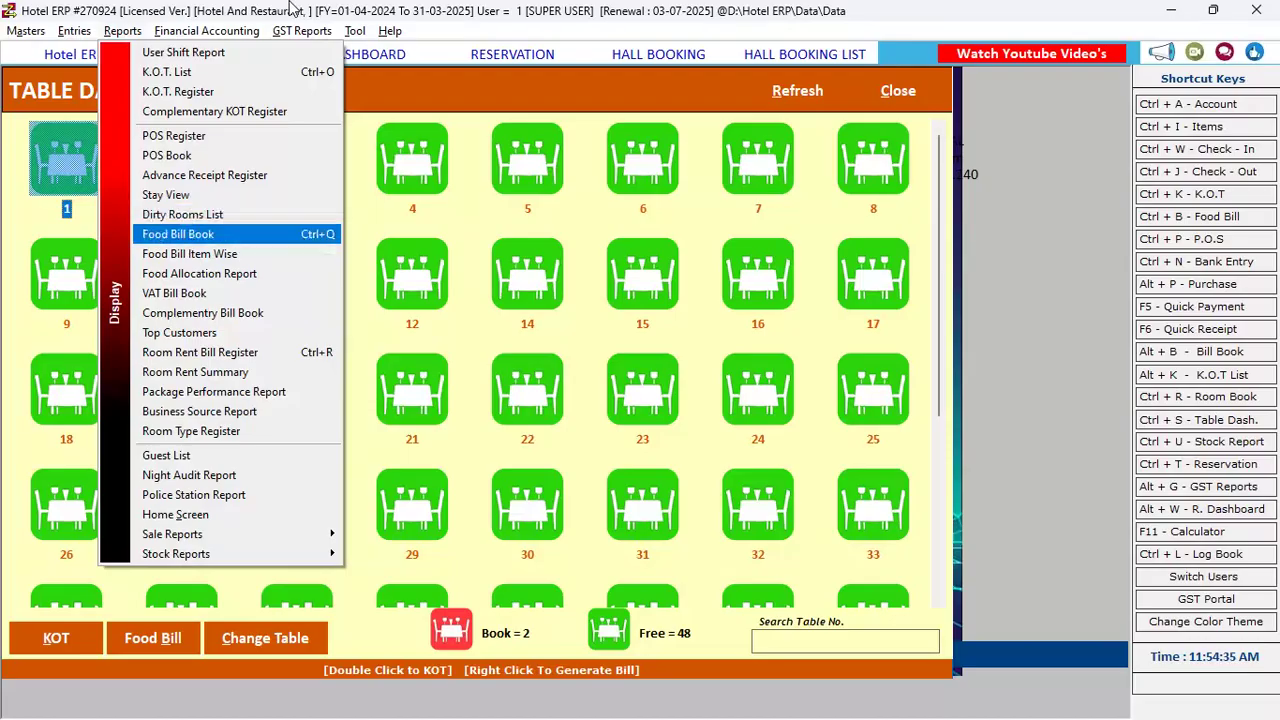
key(Down)
key(Down)
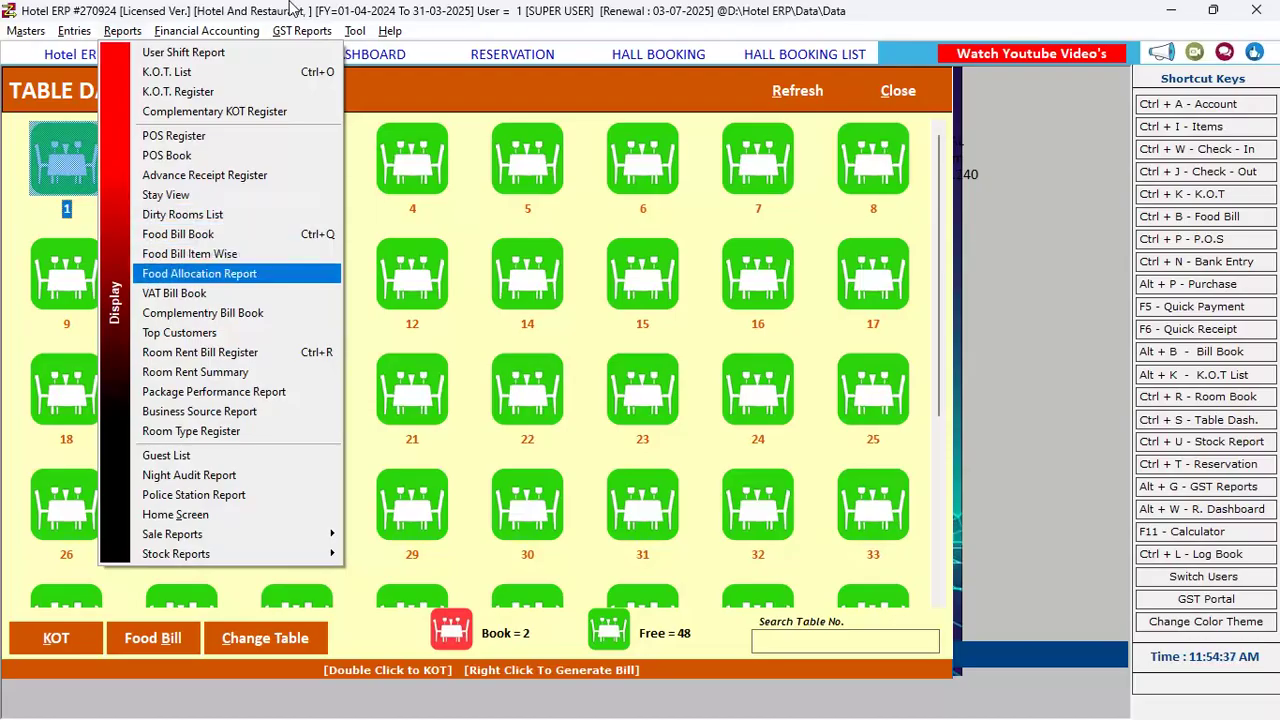
key(Down)
key(Down)
key(Down)
key(Down)
key(Down)
key(Up)
key(Up)
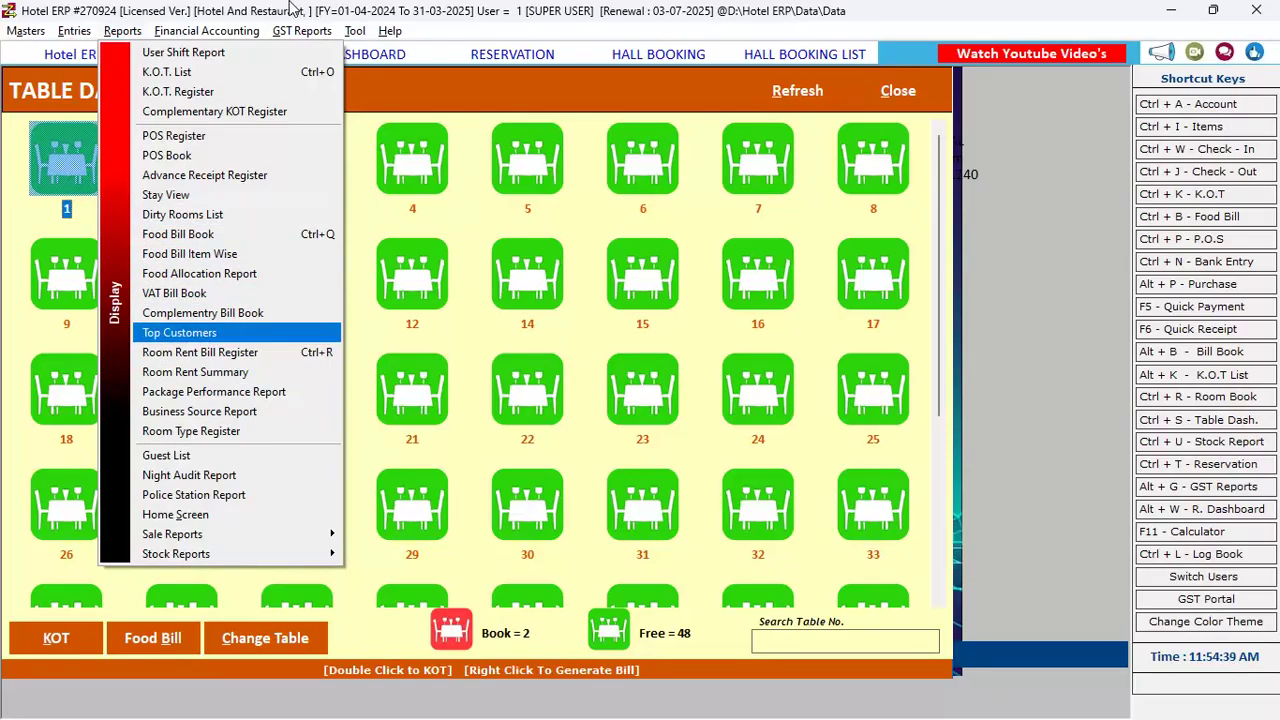
key(Down)
key(Up)
key(Down)
key(Down)
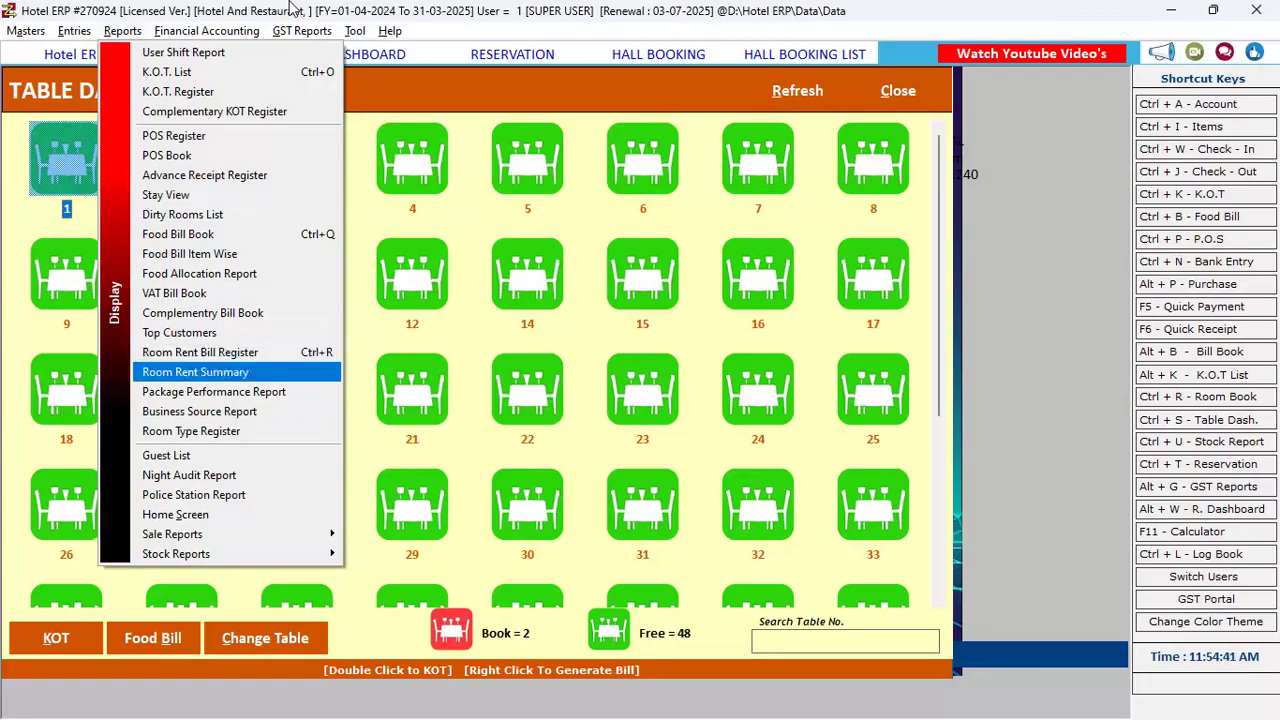
key(Down)
key(Down)
key(Down)
key(Down)
key(Down)
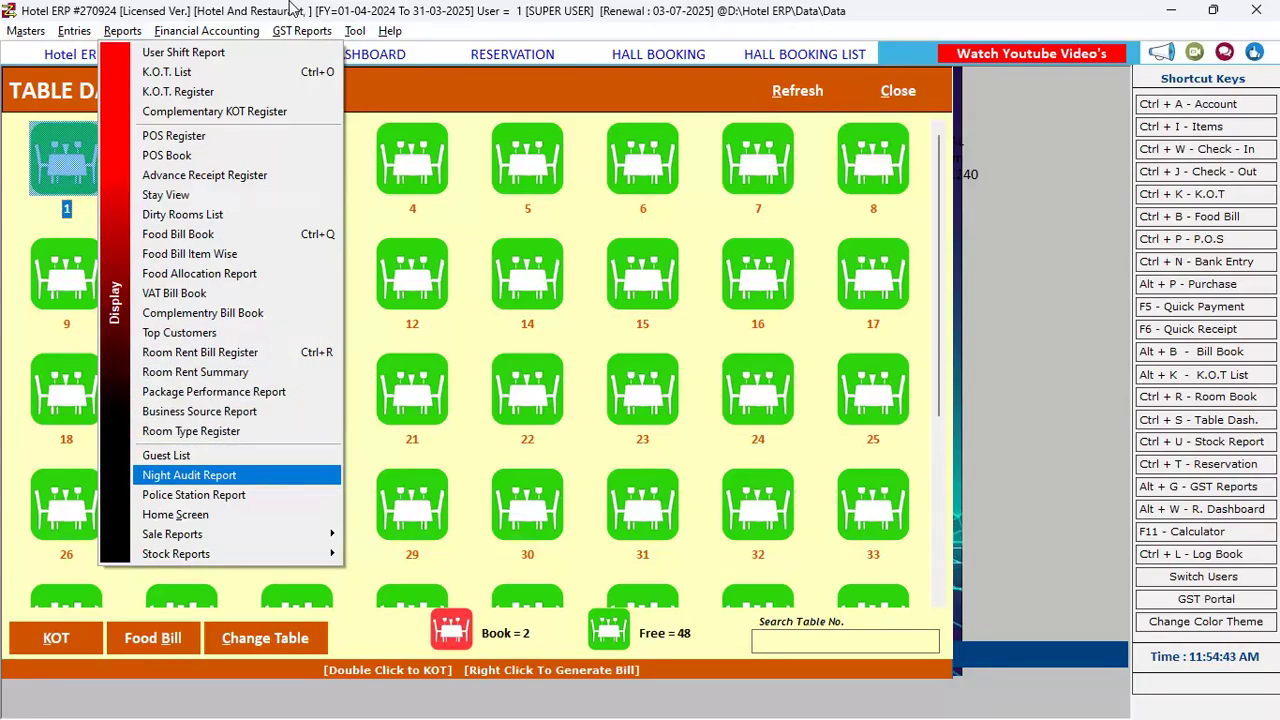
key(Up)
key(Up)
key(Up)
key(Up)
key(Up)
key(Down)
key(Down)
key(Down)
key(Down)
key(Down)
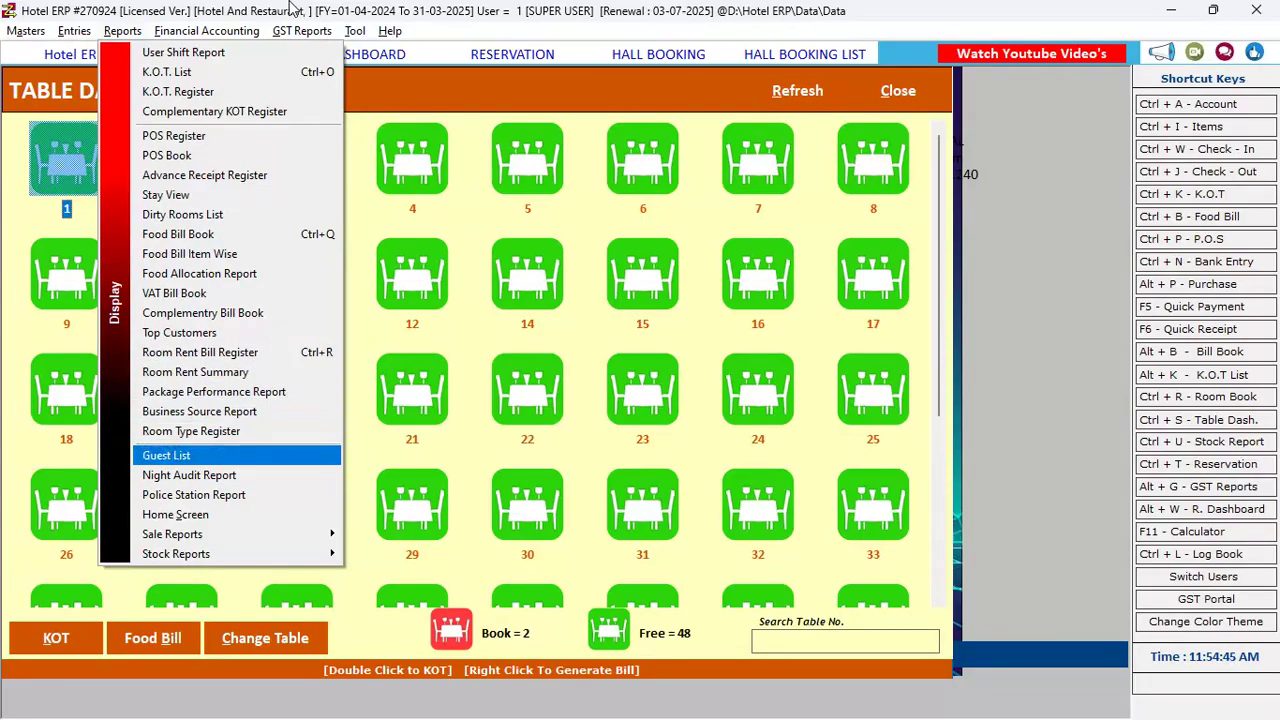
key(Down)
key(Down)
Look over the police station and night audit reports, then move through Stock Reports to Financial Accounting
key(Up)
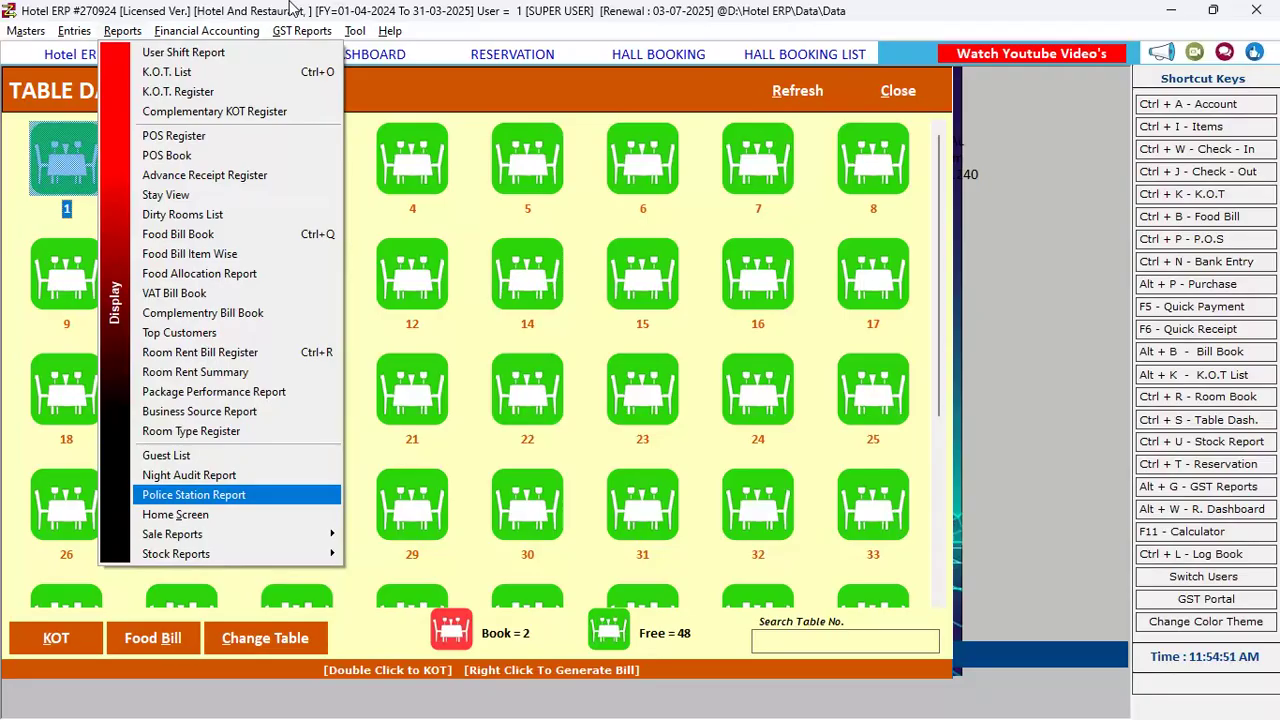
key(Down)
key(Up)
key(Up)
key(Down)
key(Down)
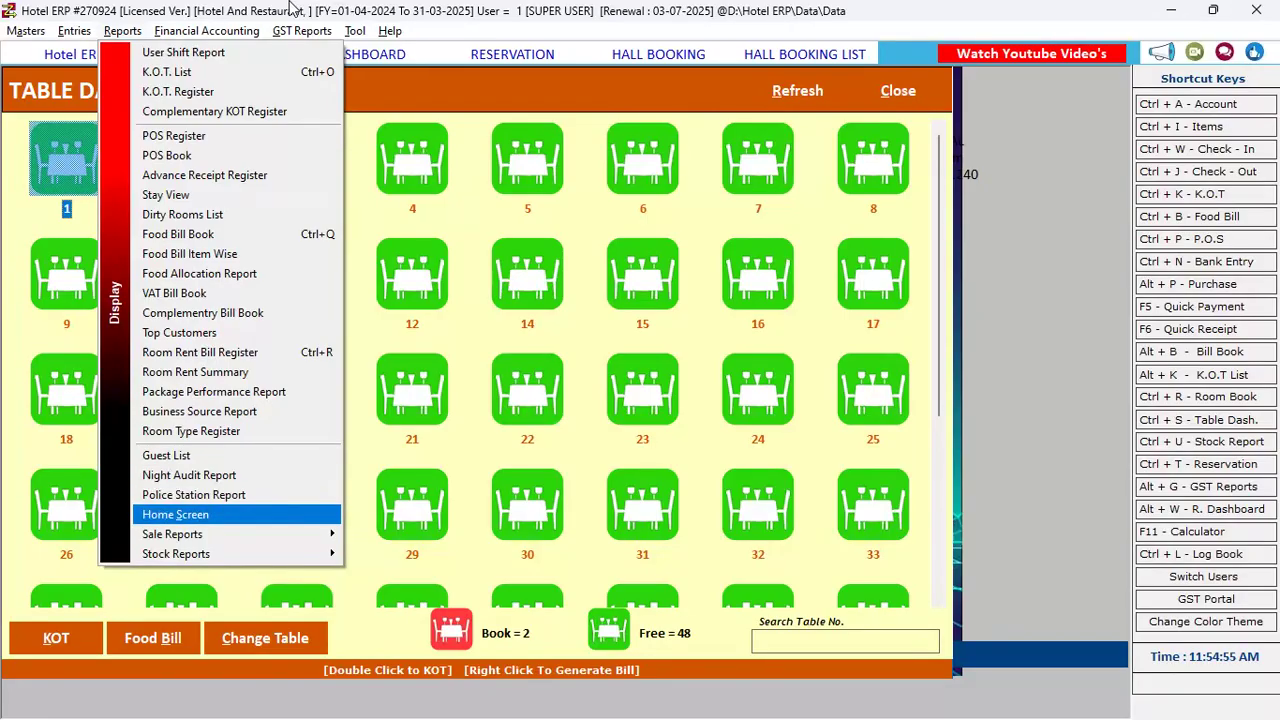
key(Up)
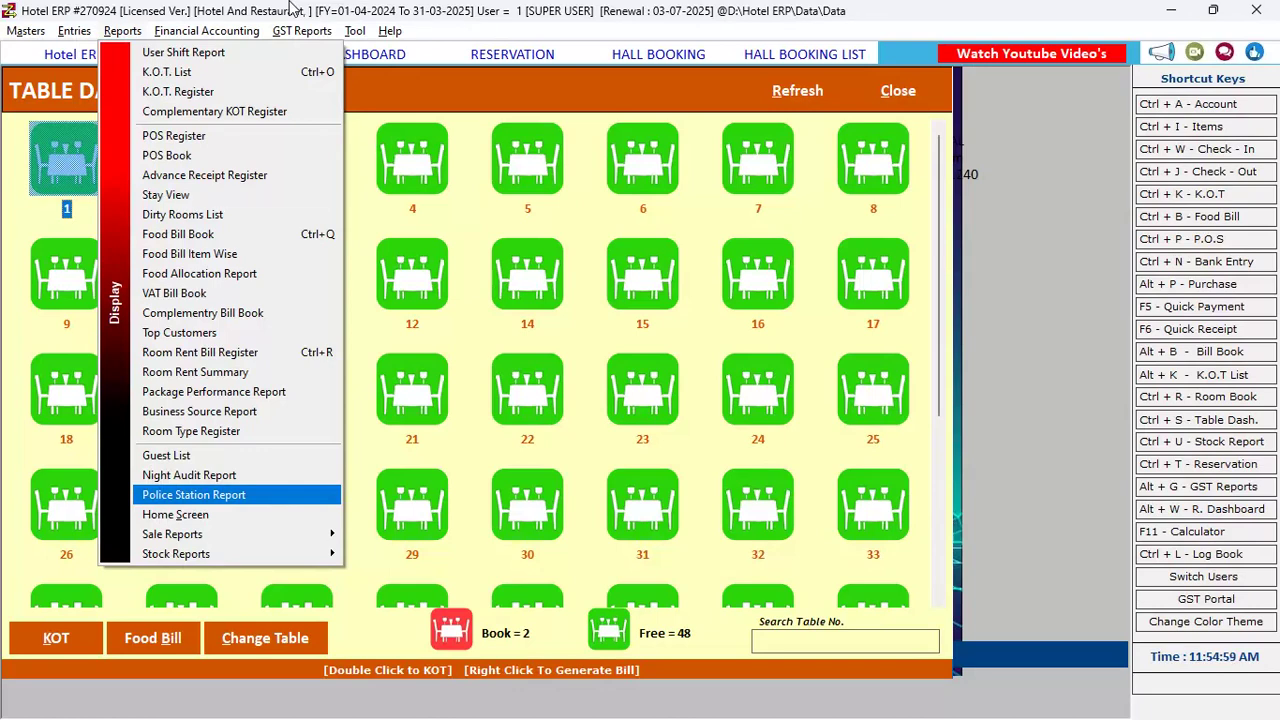
key(Down)
key(Down)
key(Down)
key(Right)
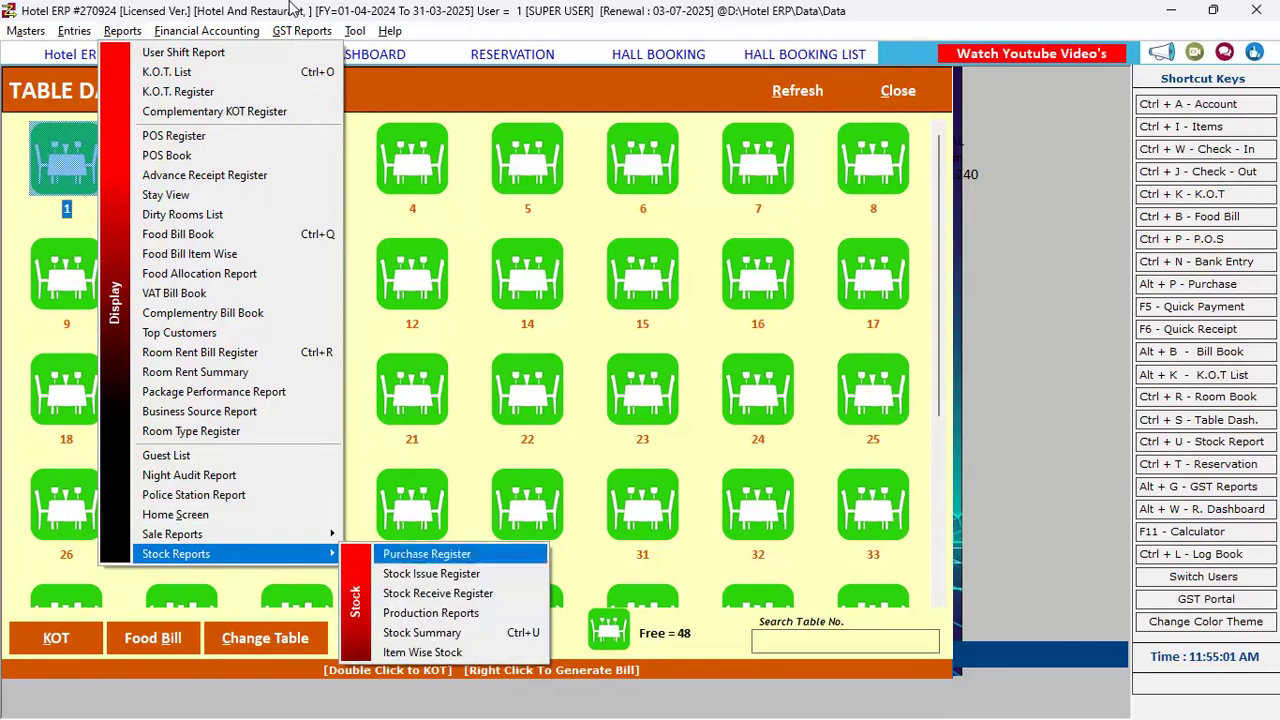
key(Right)
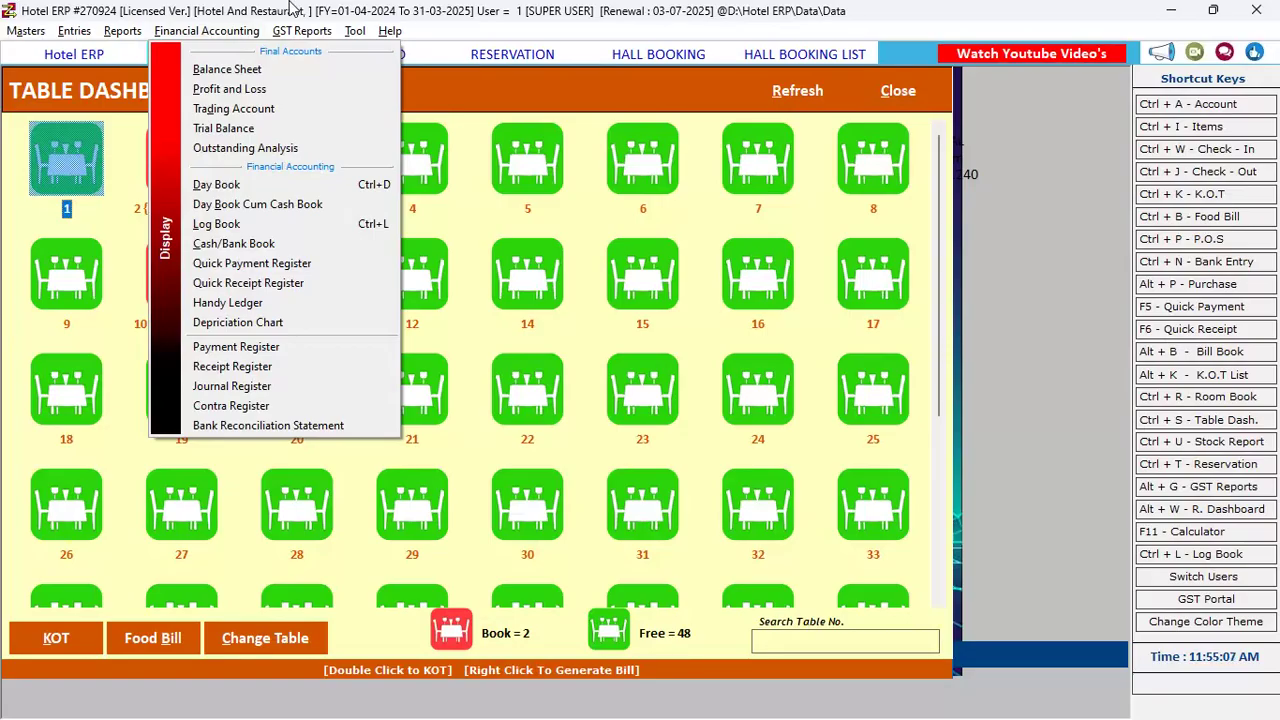
Browse the GSTR return report options in the GST Reports list
key(Right)
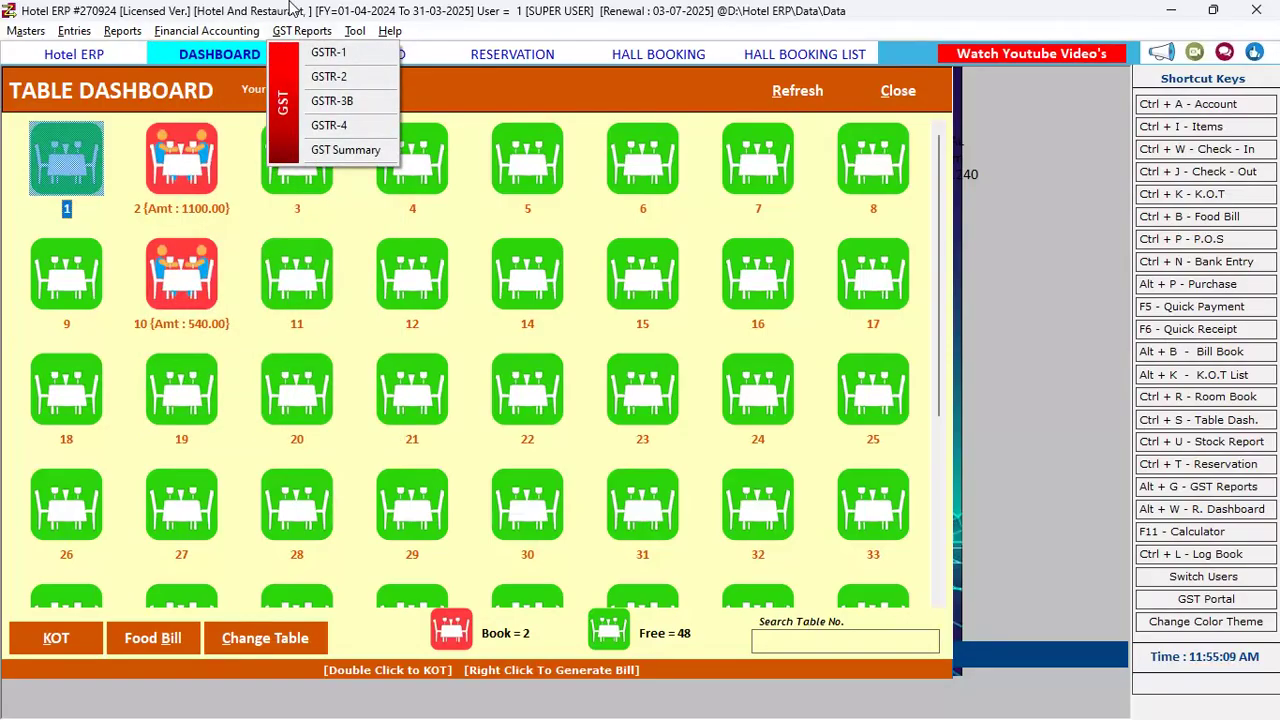
key(Down)
key(Down)
key(Down)
key(Down)
key(Down)
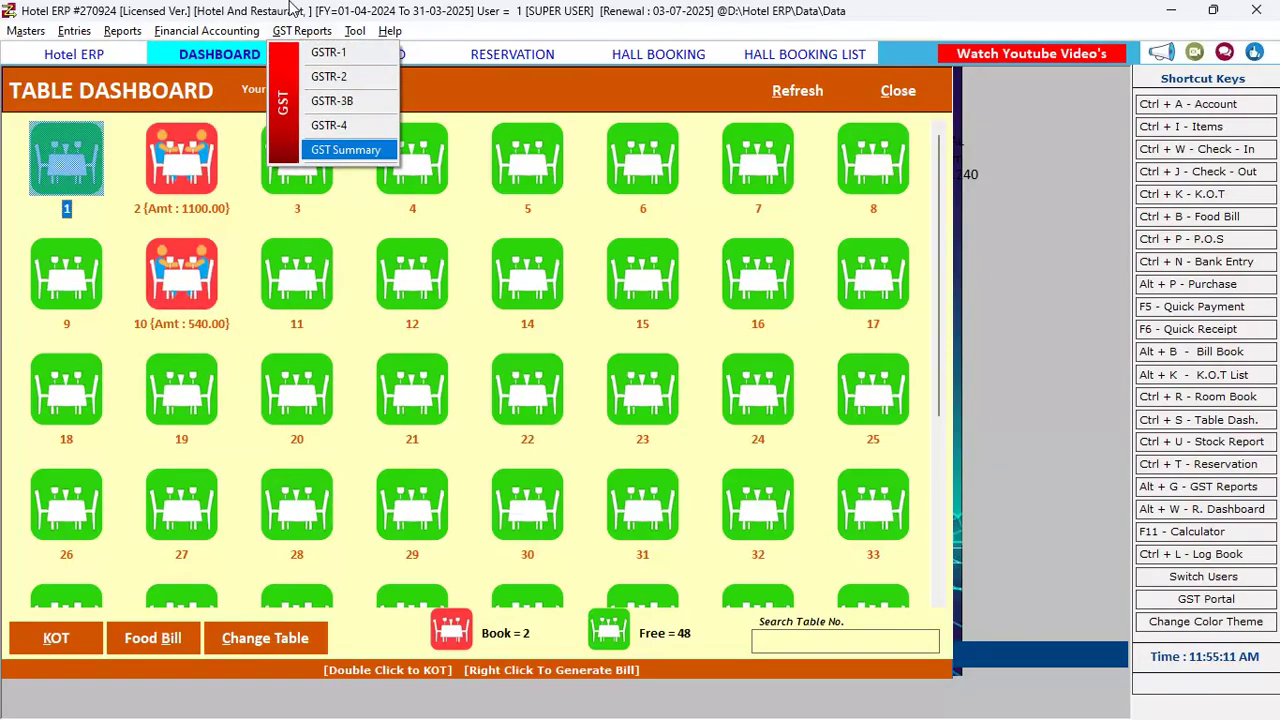
key(Down)
key(Down)
key(Down)
key(Down)
key(Up)
key(Up)
key(Up)
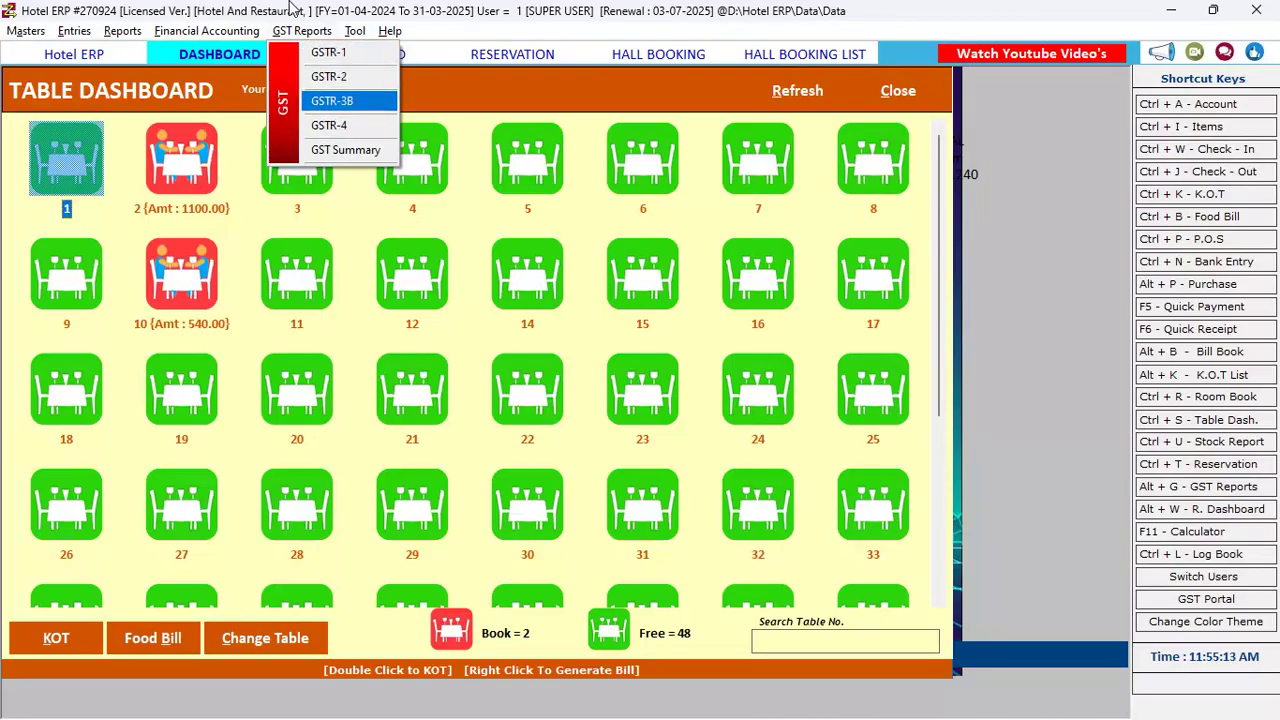
Glance across the Tool and Reports lists, then close the menus to show the Table Dashboard
key(Right)
key(Left)
key(Left)
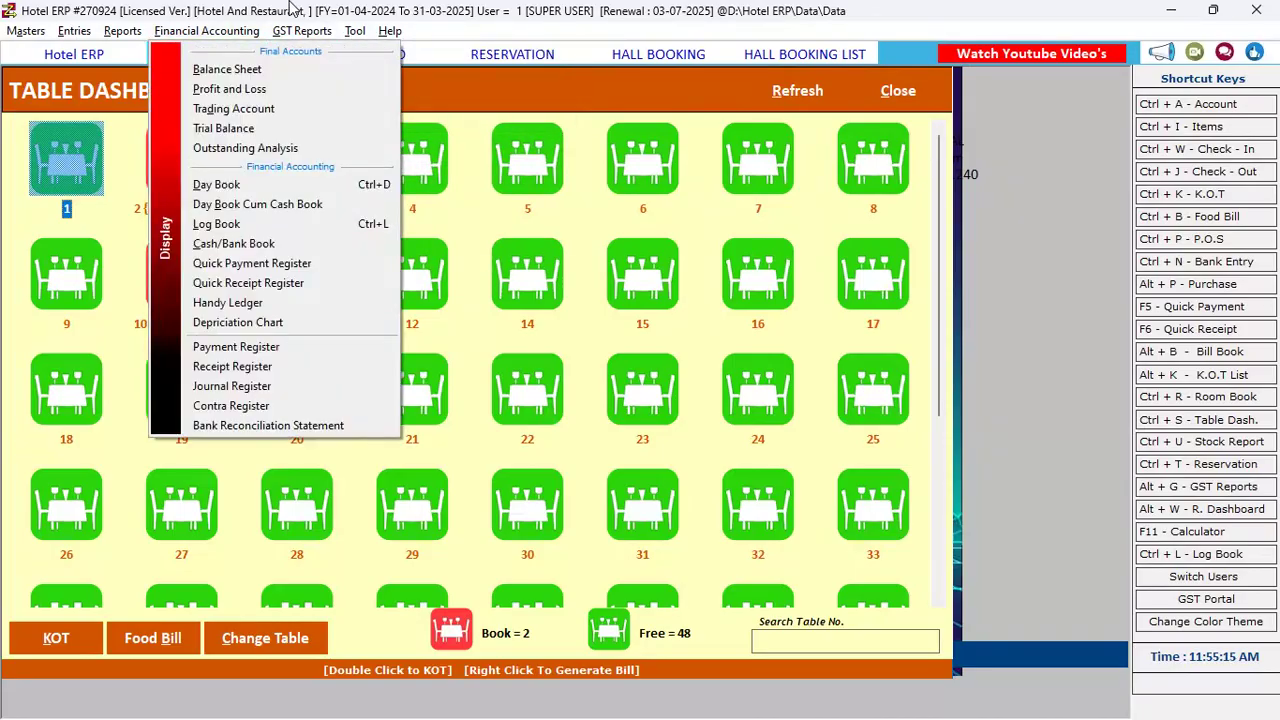
key(Right)
key(Right)
key(Left)
key(Left)
key(Left)
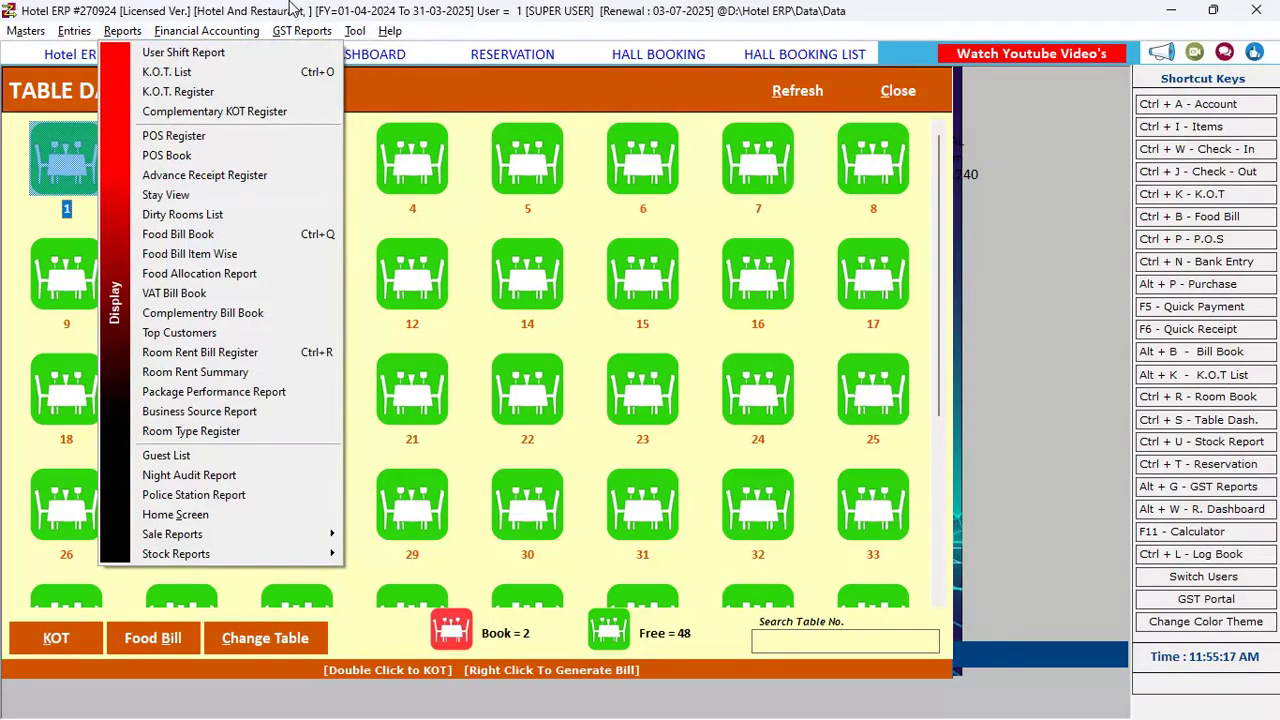
key(Escape)
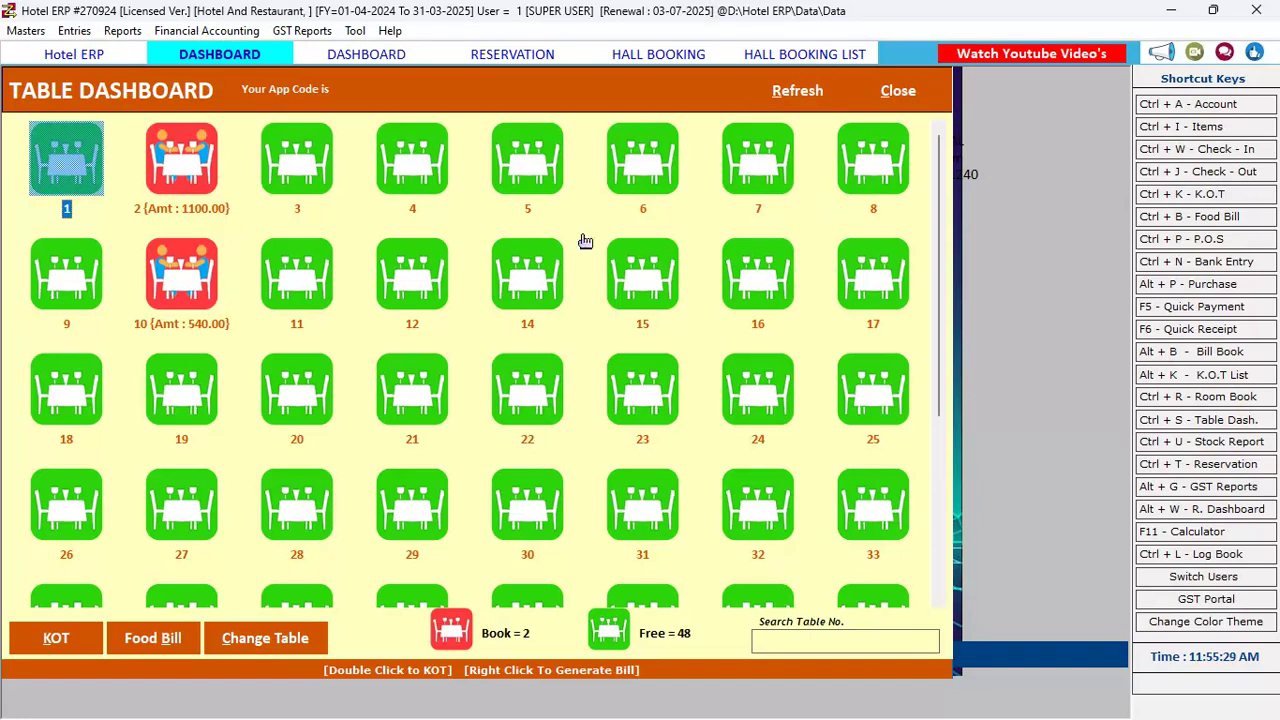
Select tables 16 and 14 on the Table Dashboard, then bring up the Windows Start menu
click(797, 290)
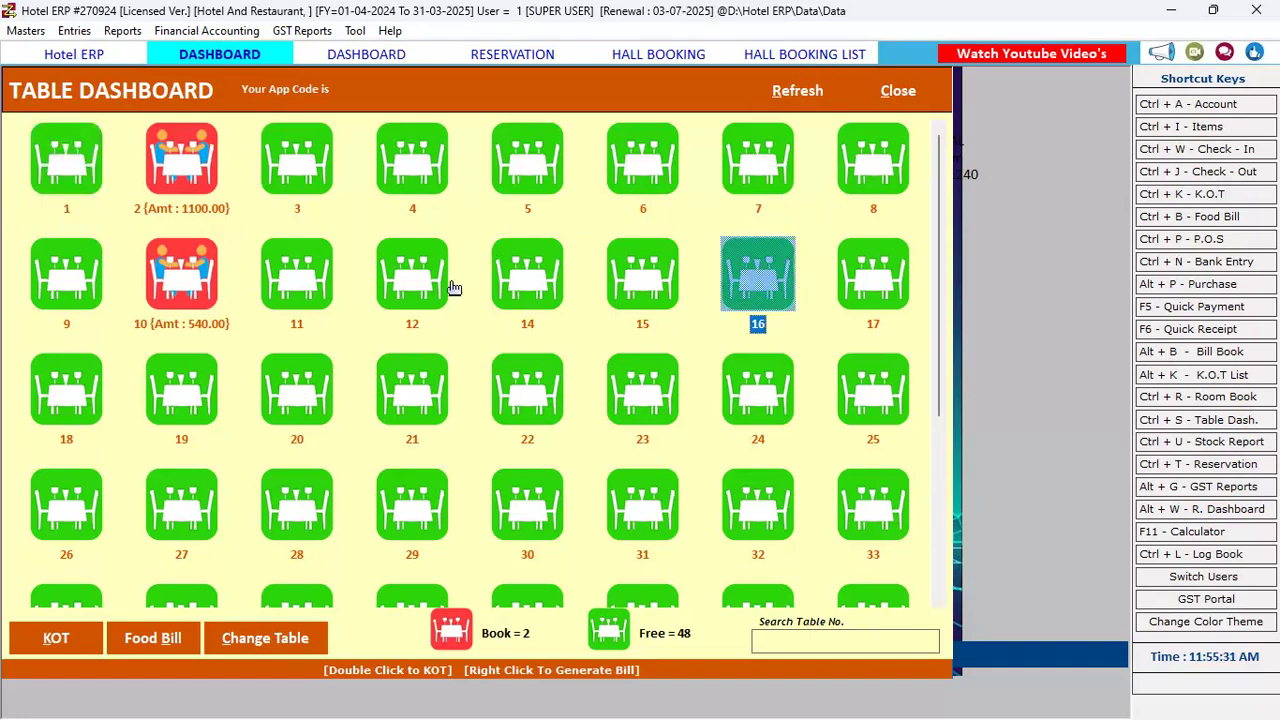
click(507, 241)
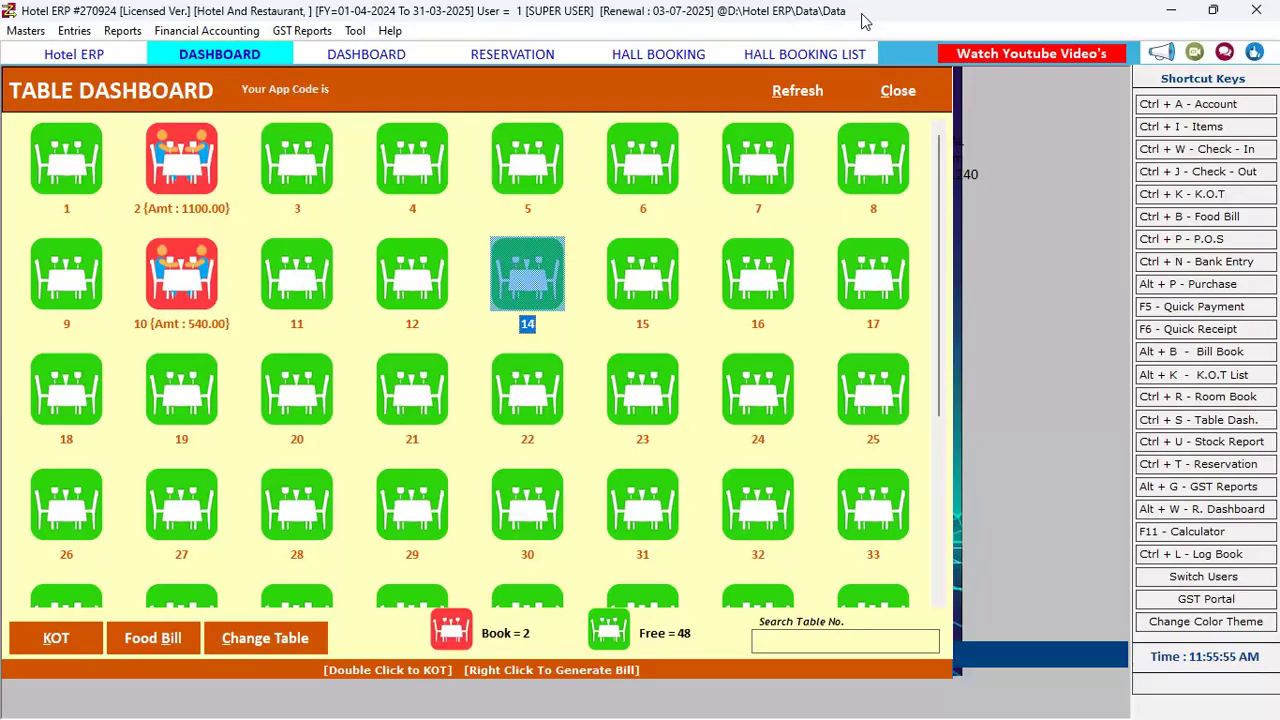
key(super)
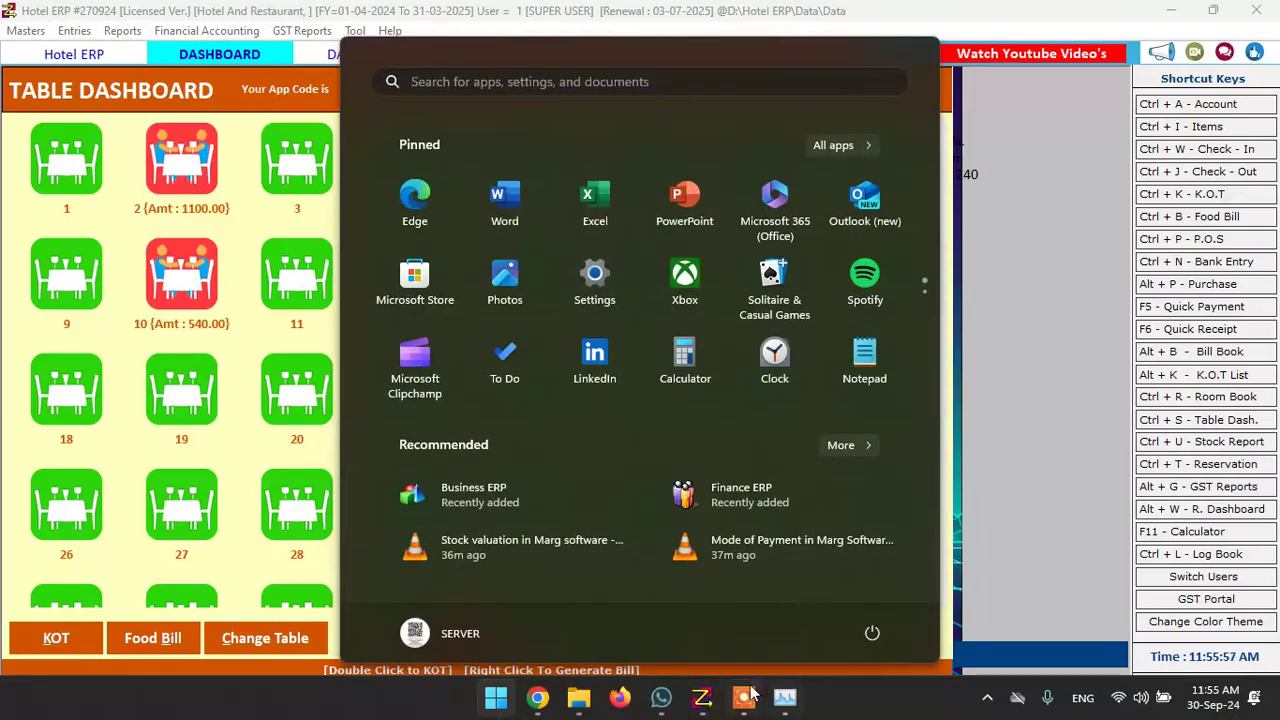